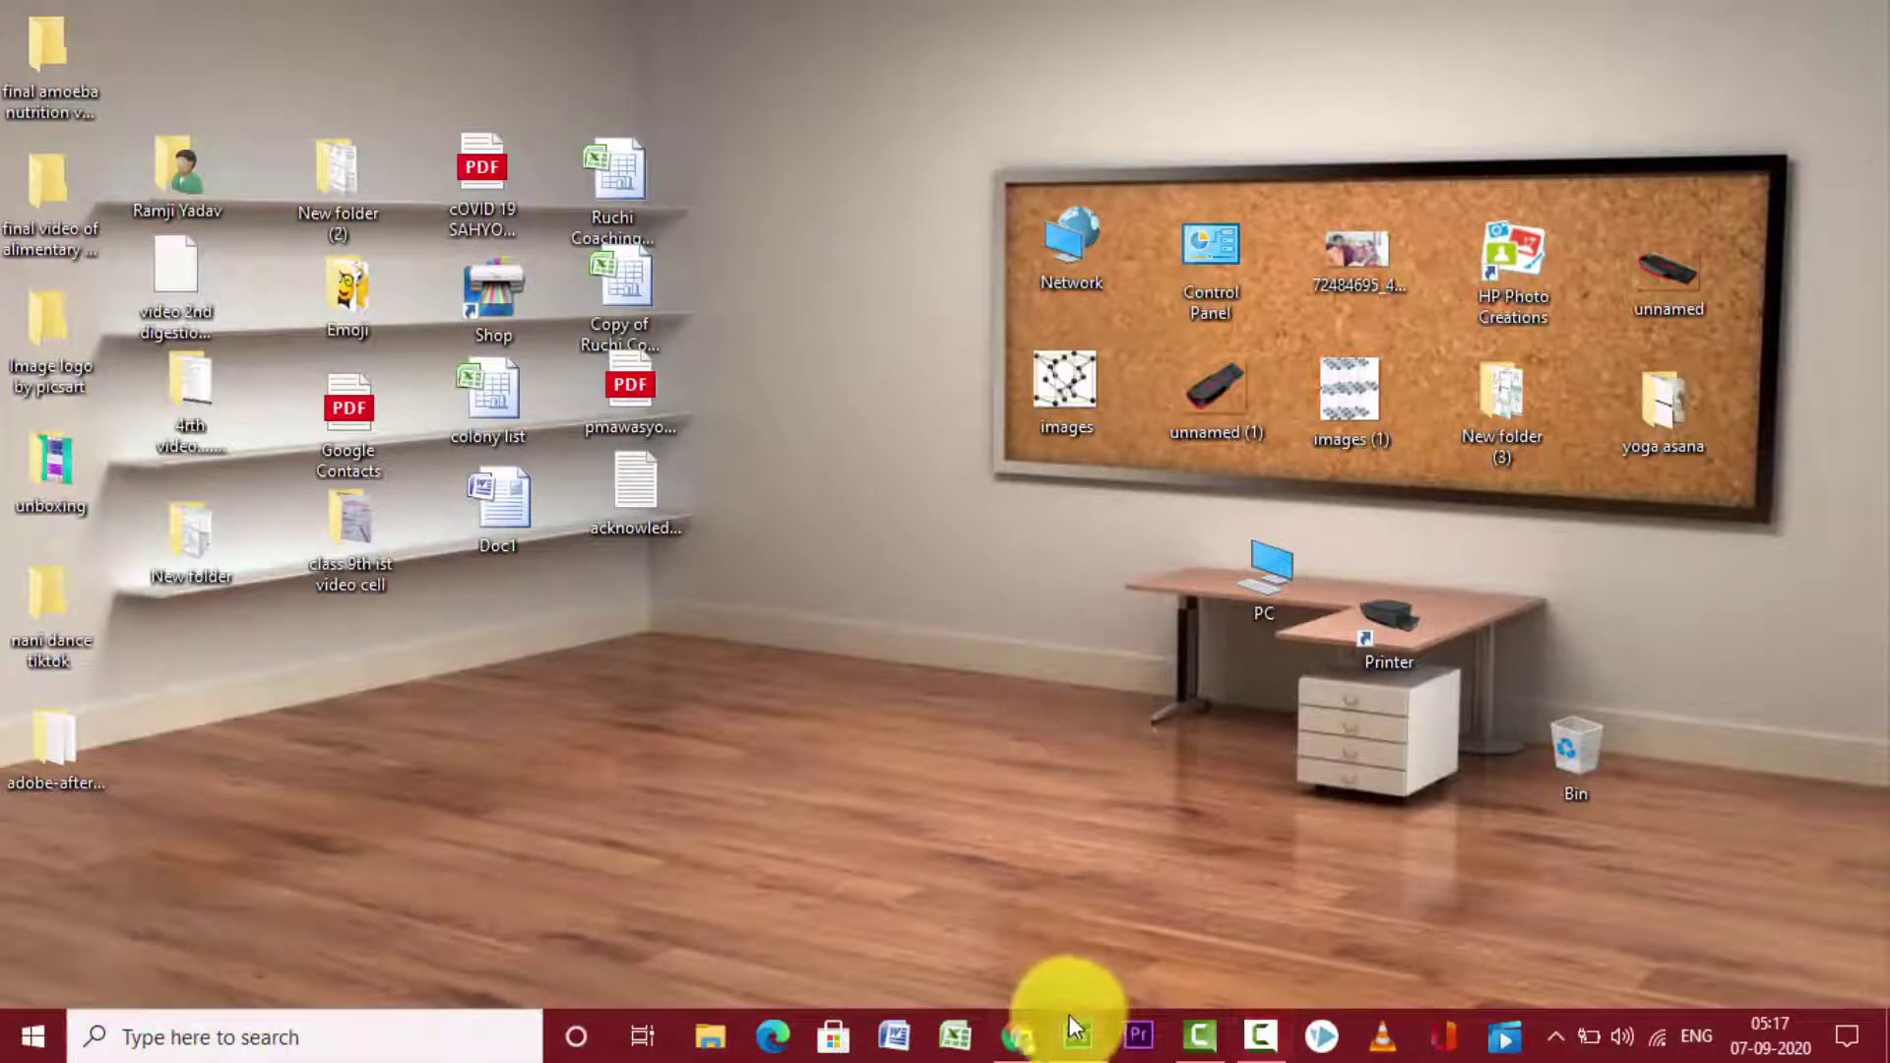
- Create a new document from the TECHILTY 1920×1080 preset at 300 resolution with a white background
left_click(1078, 1033)
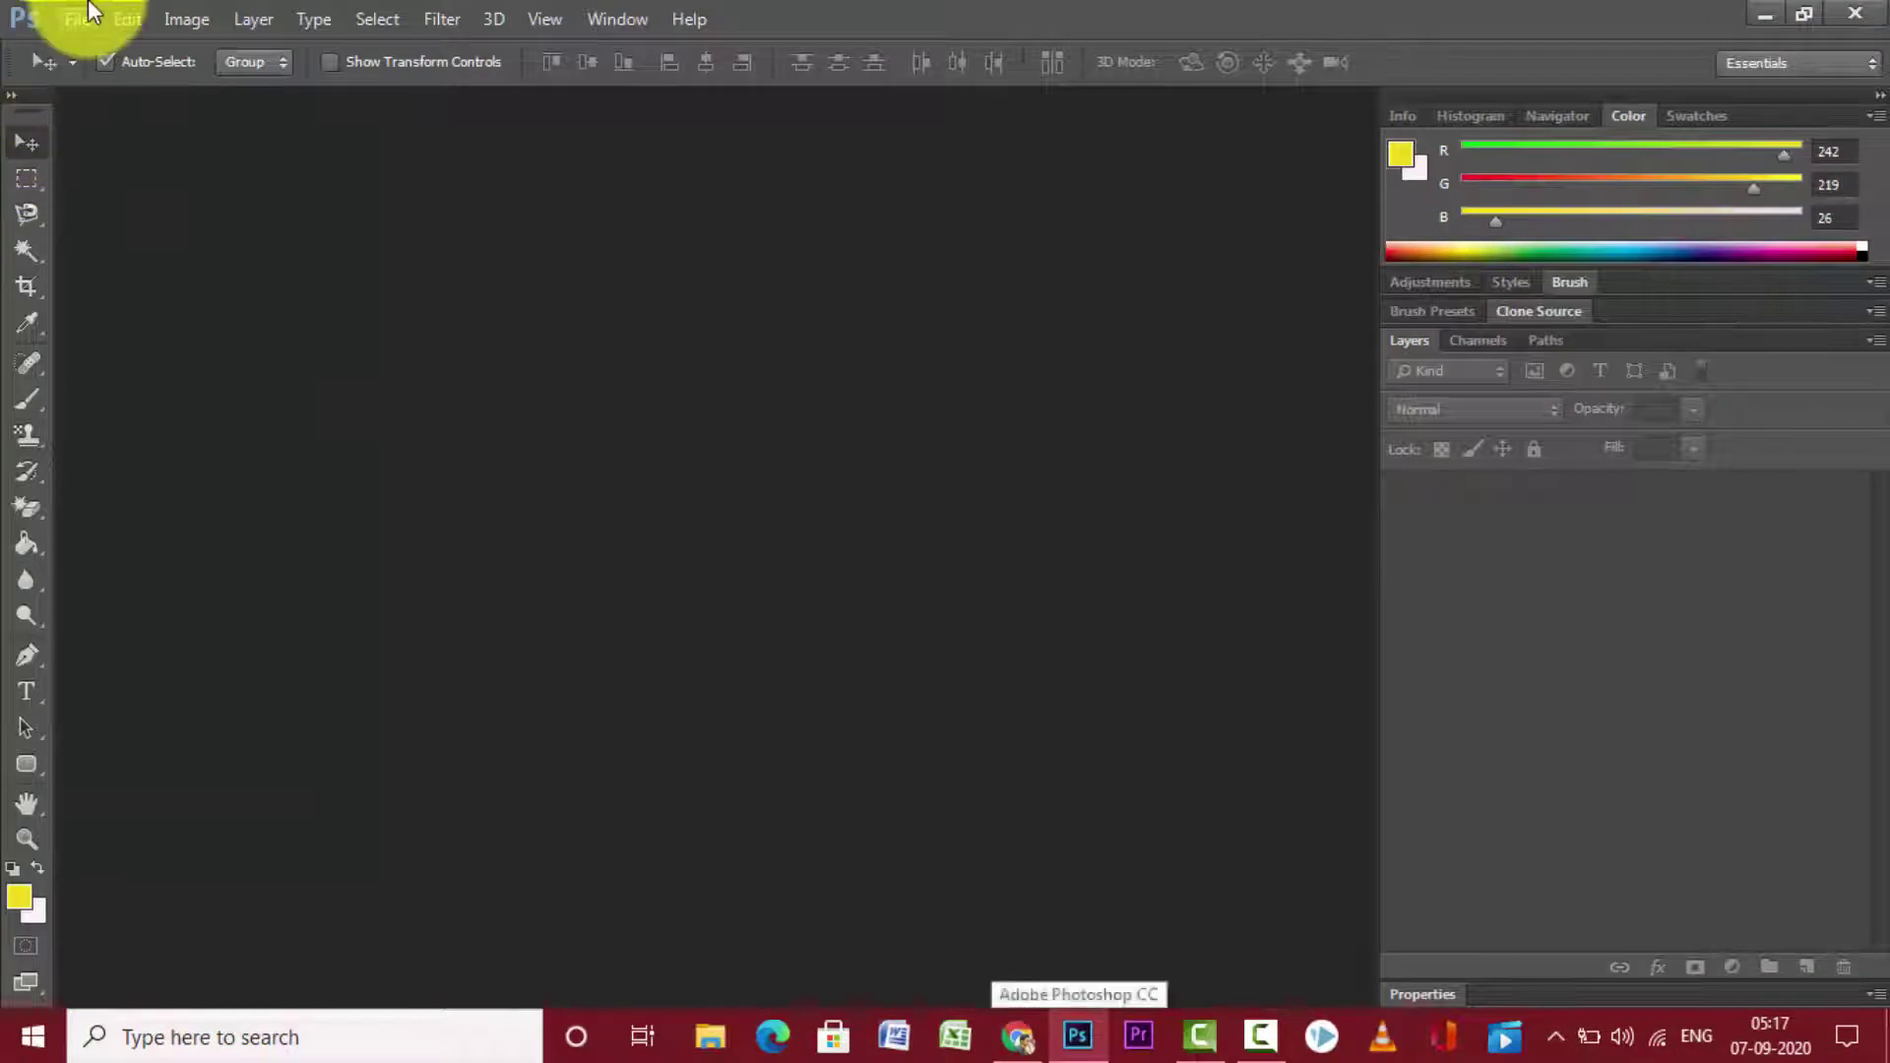
left_click(82, 15)
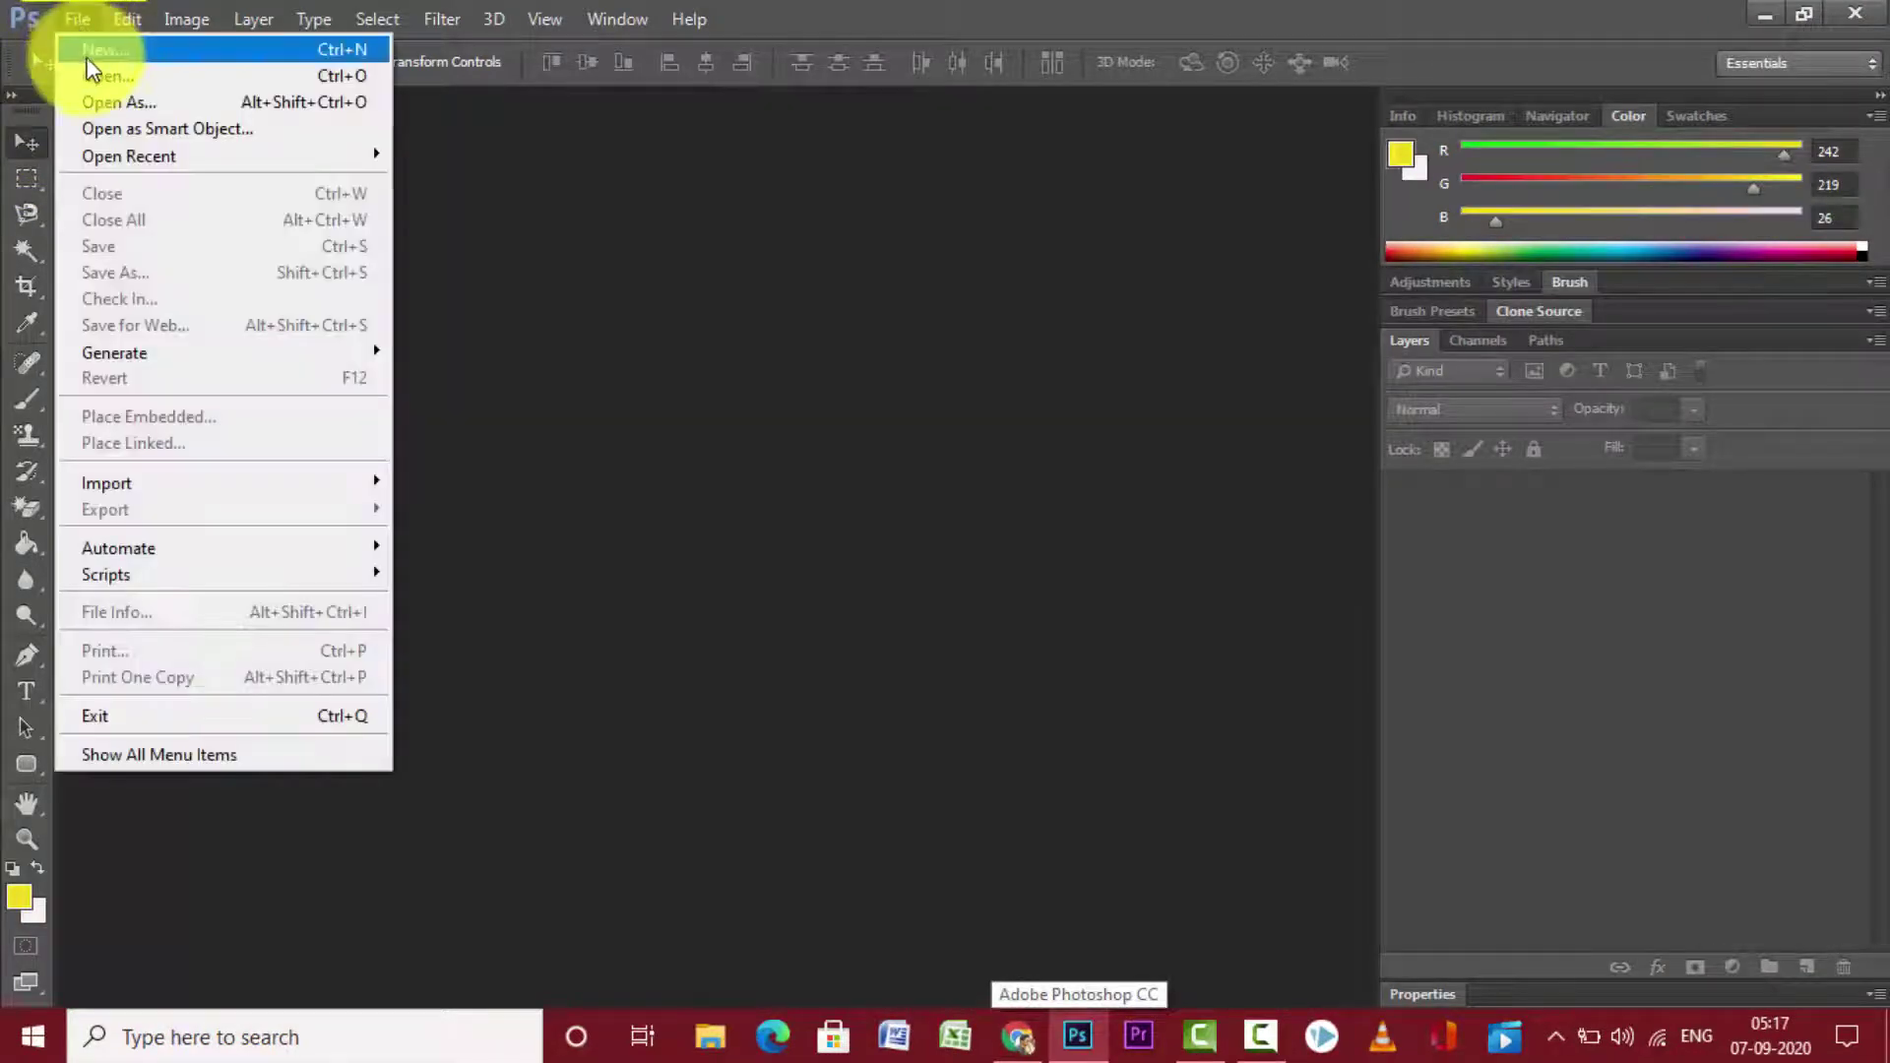
left_click(94, 47)
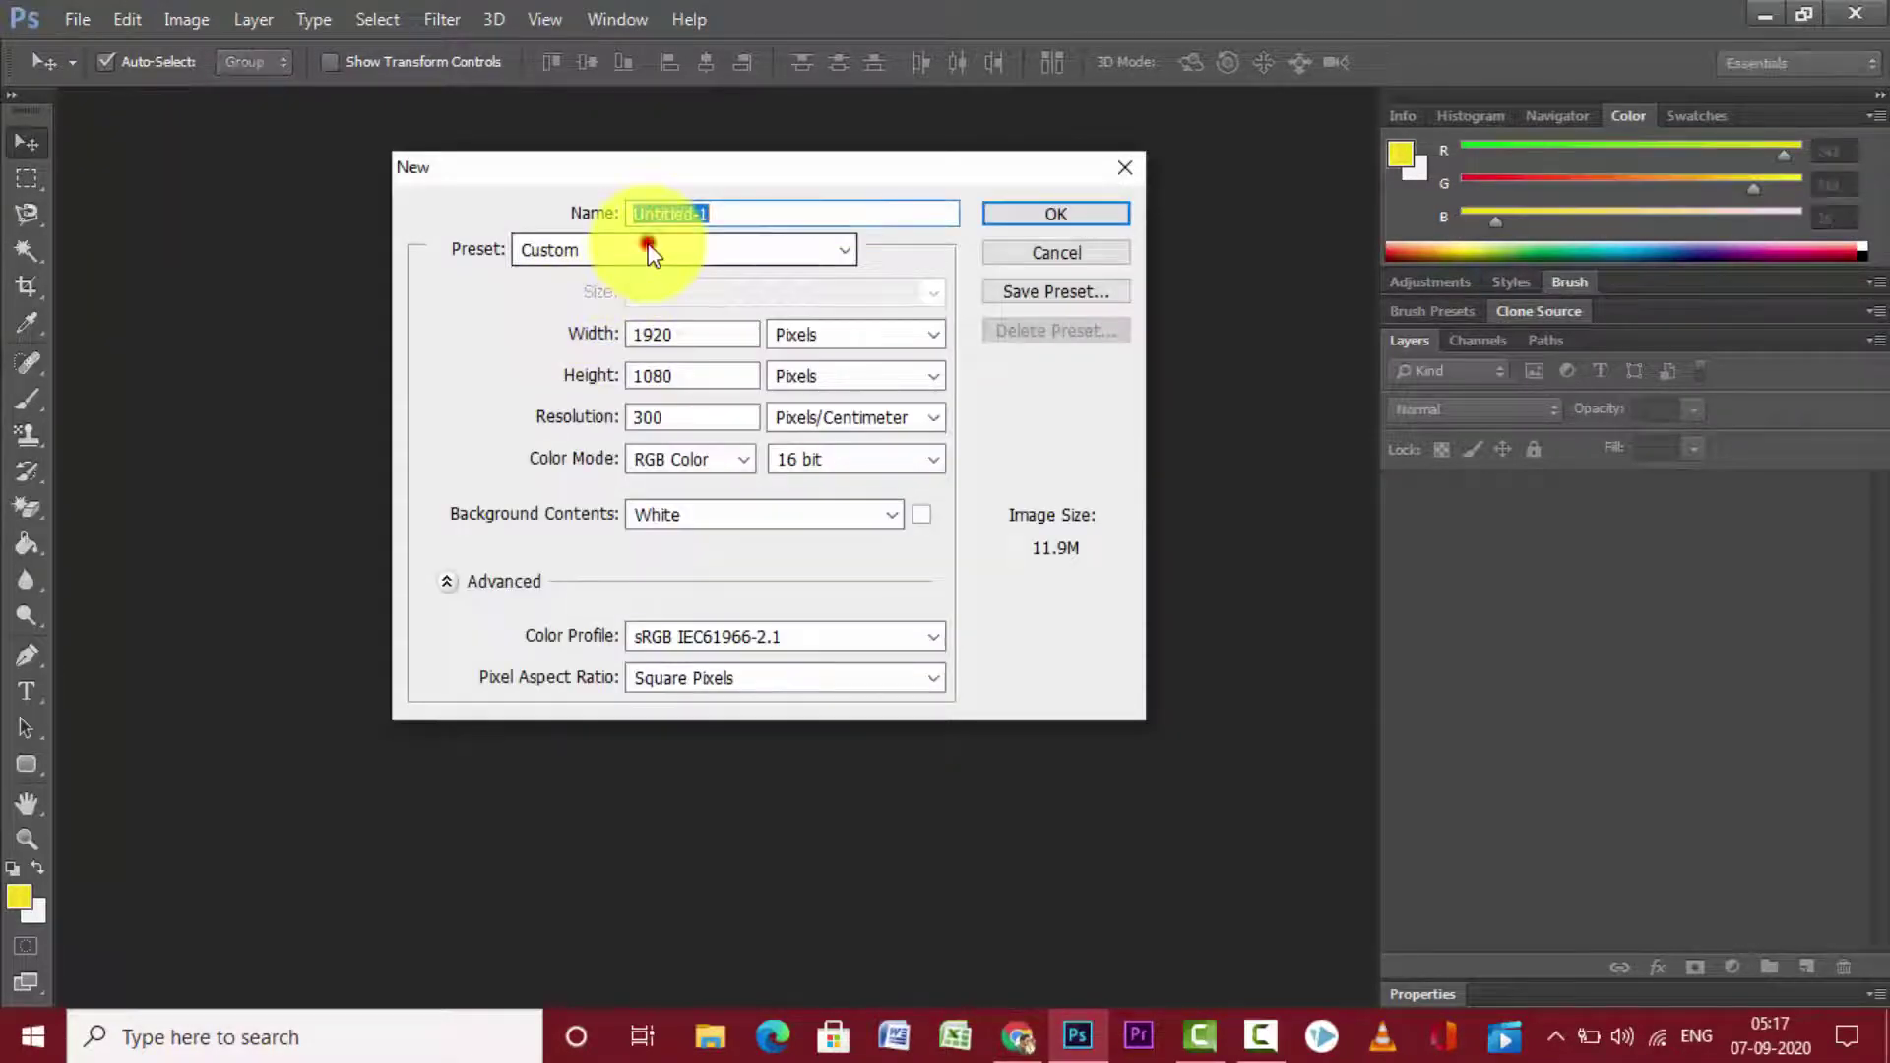
left_click(650, 251)
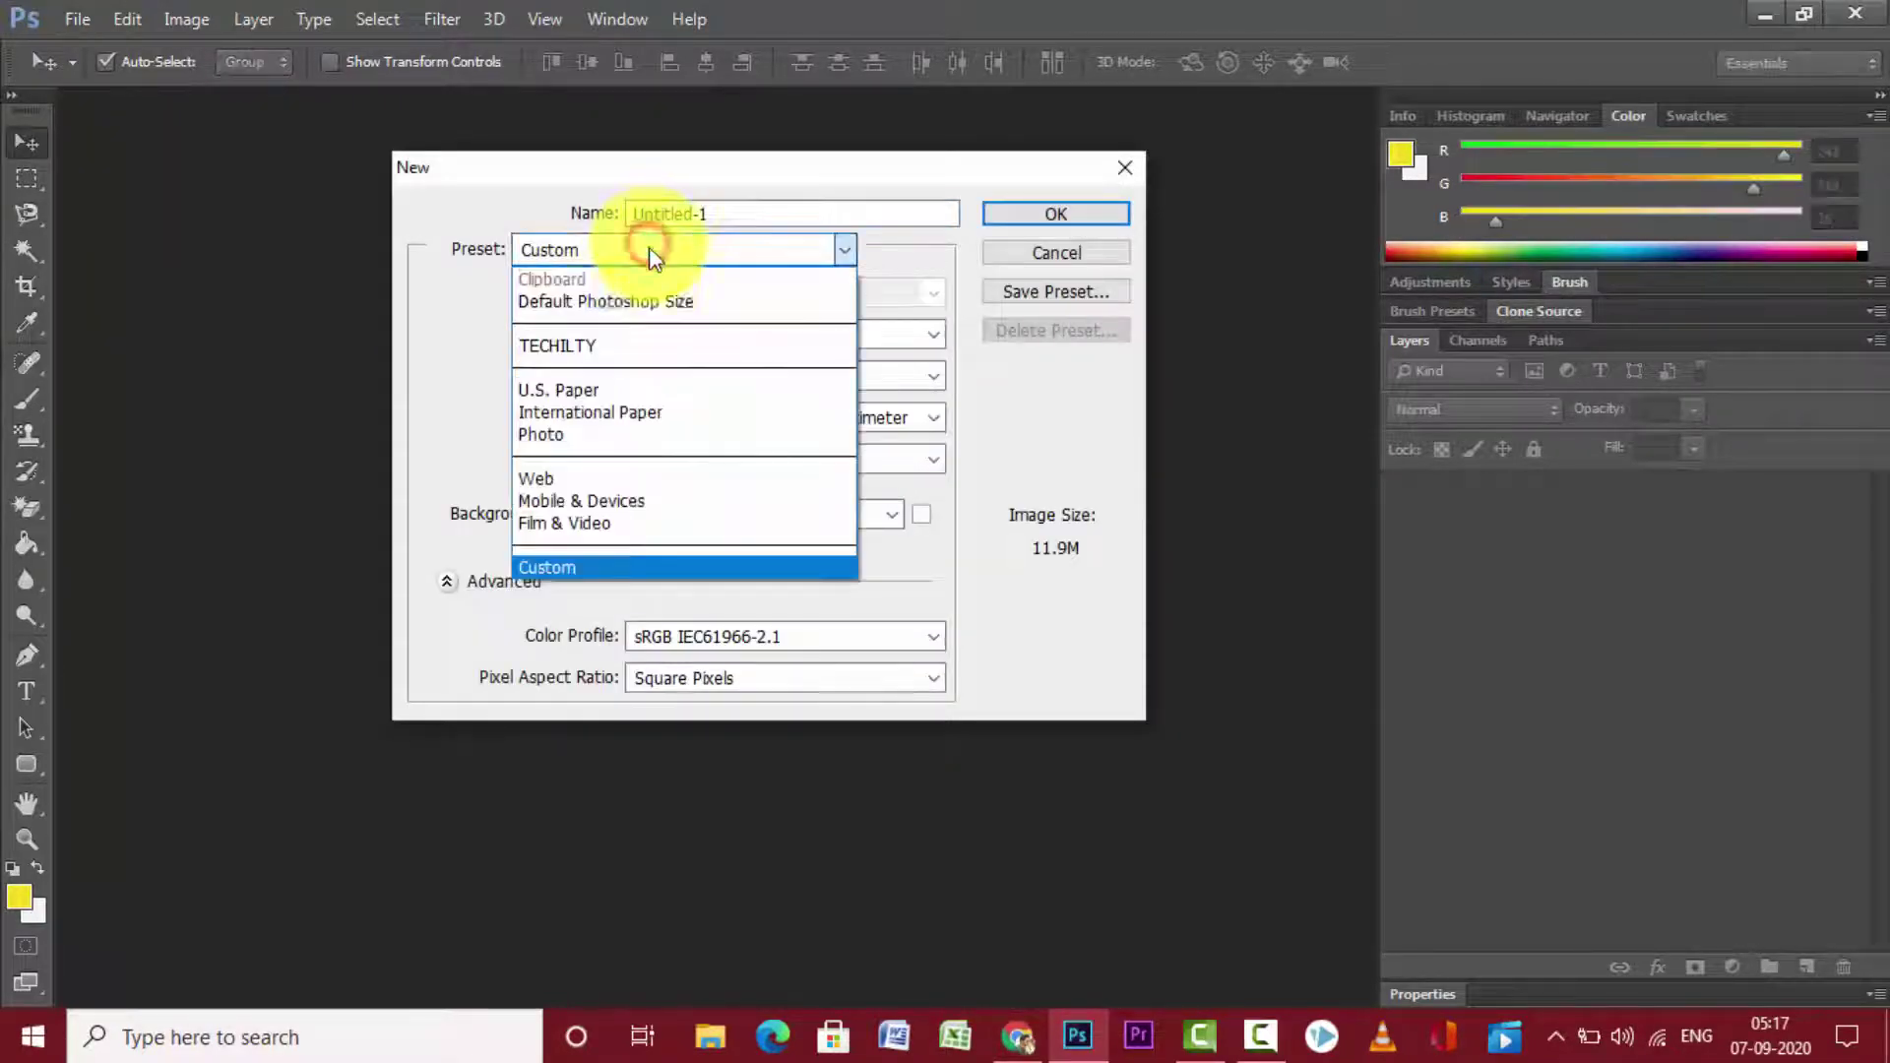
left_click(633, 349)
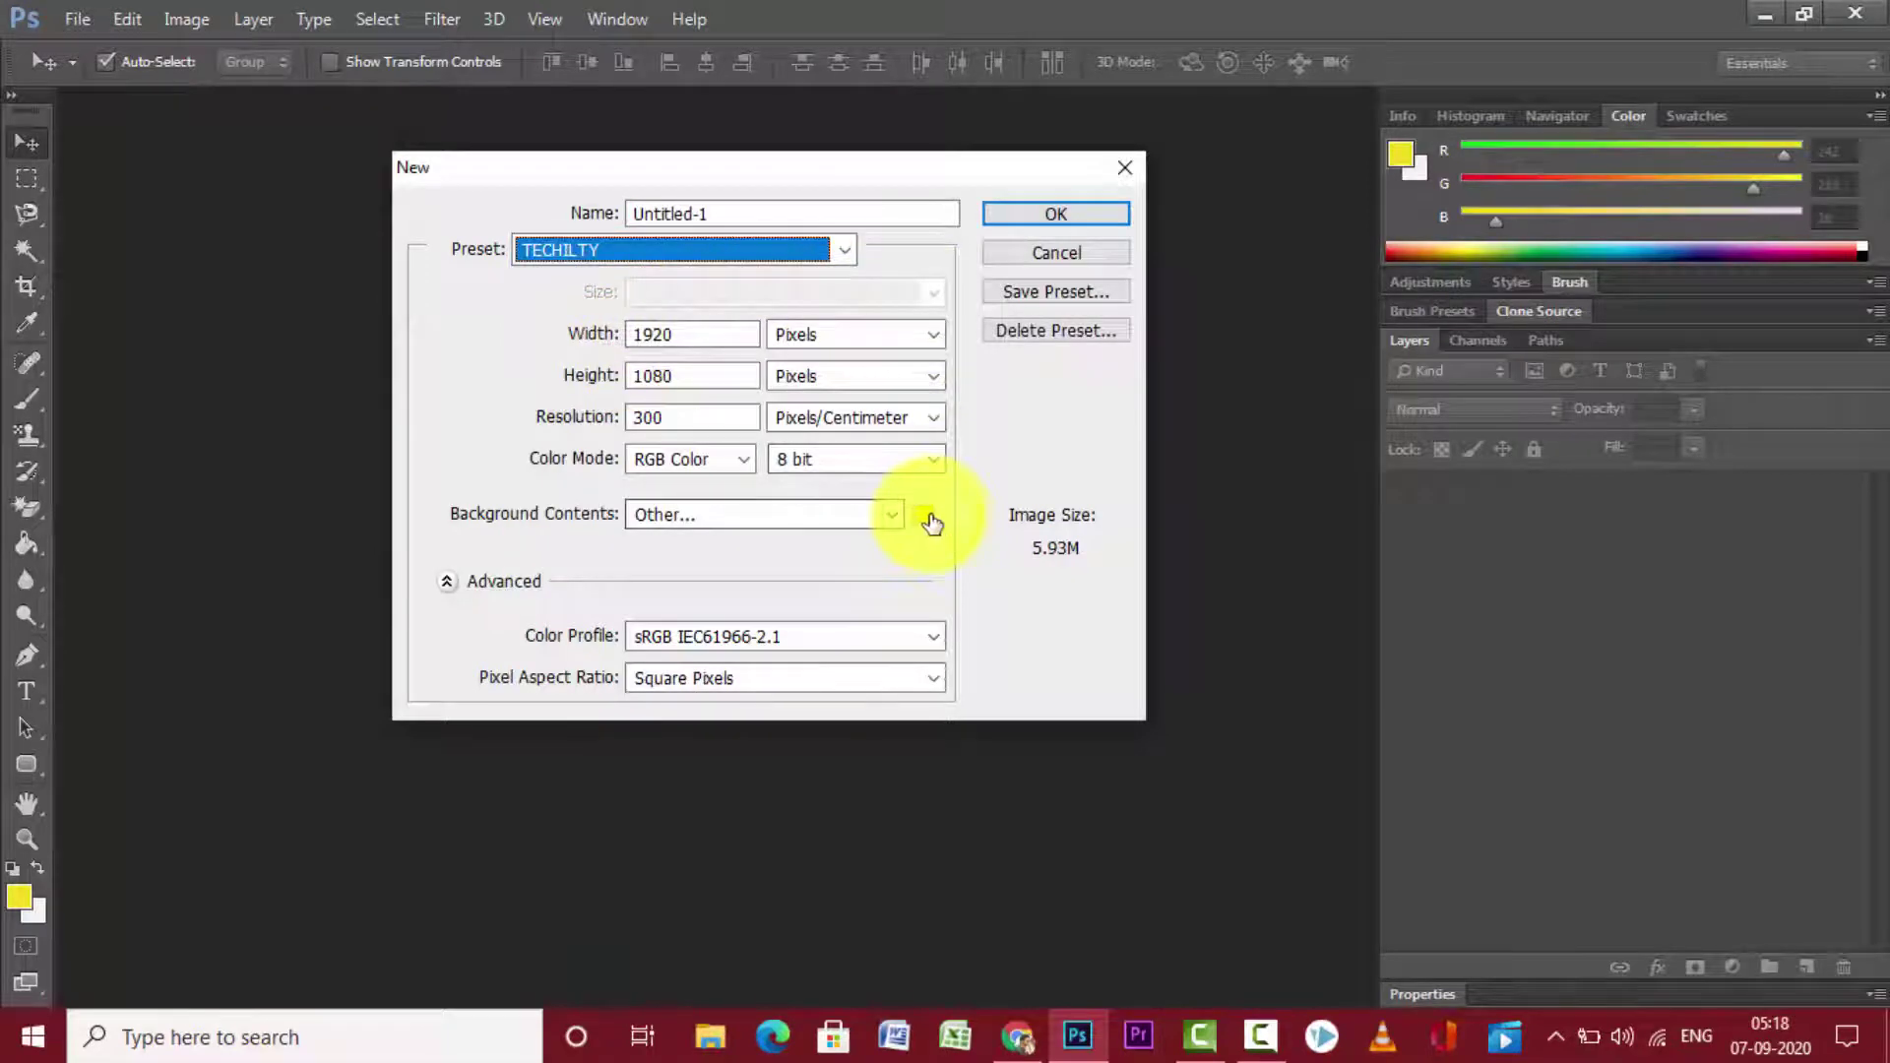
left_click(883, 512)
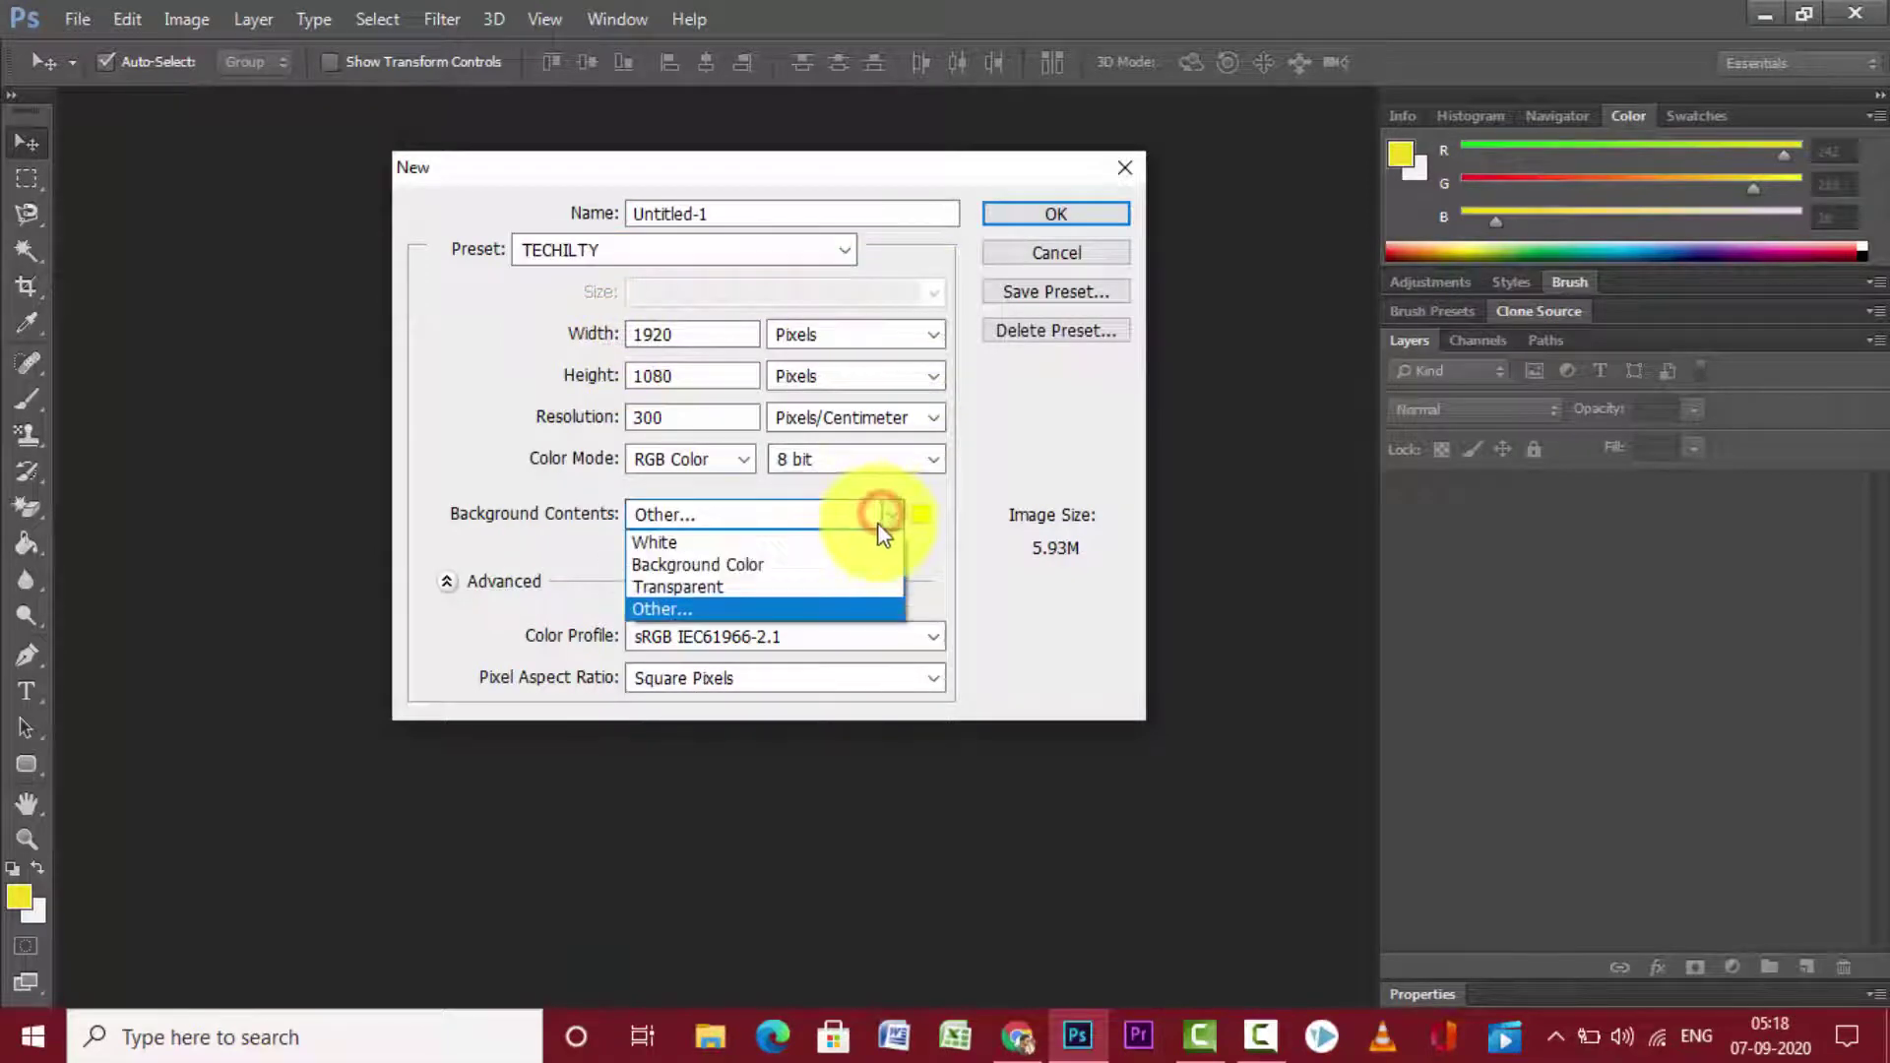
left_click(865, 541)
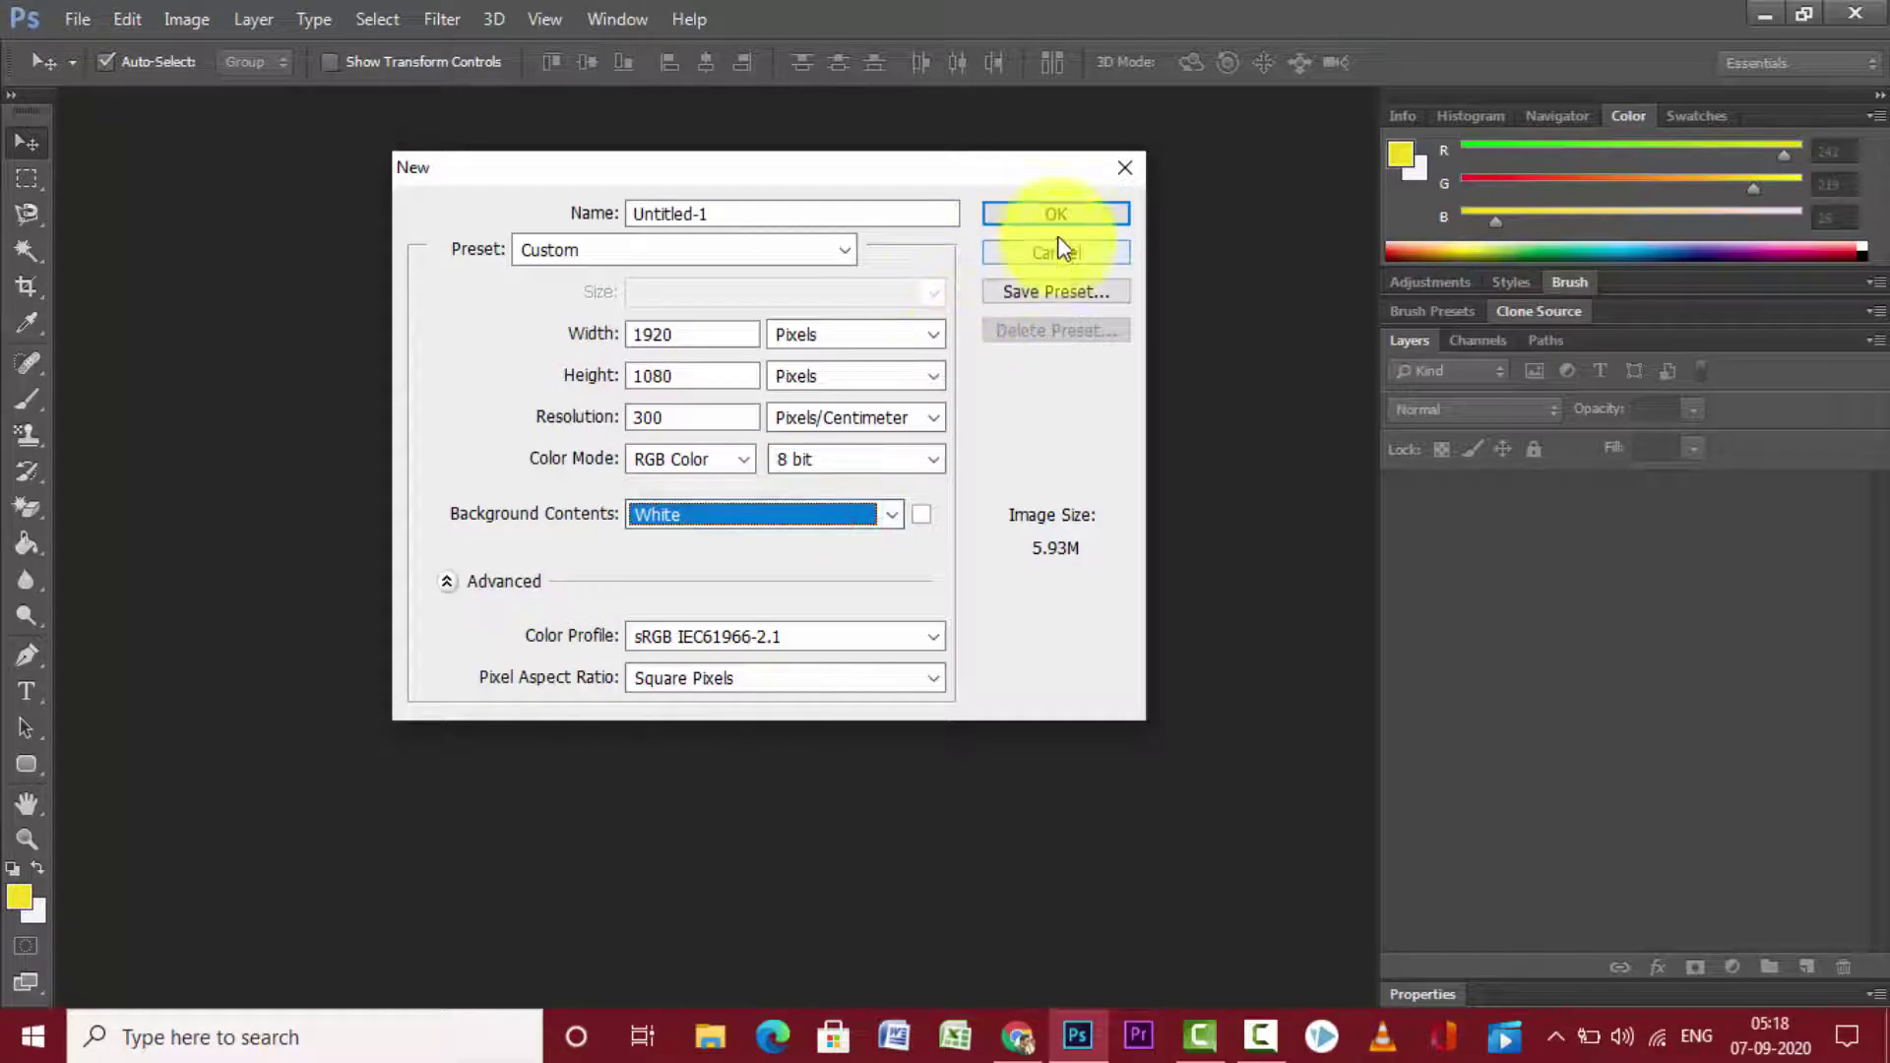
left_click(1054, 213)
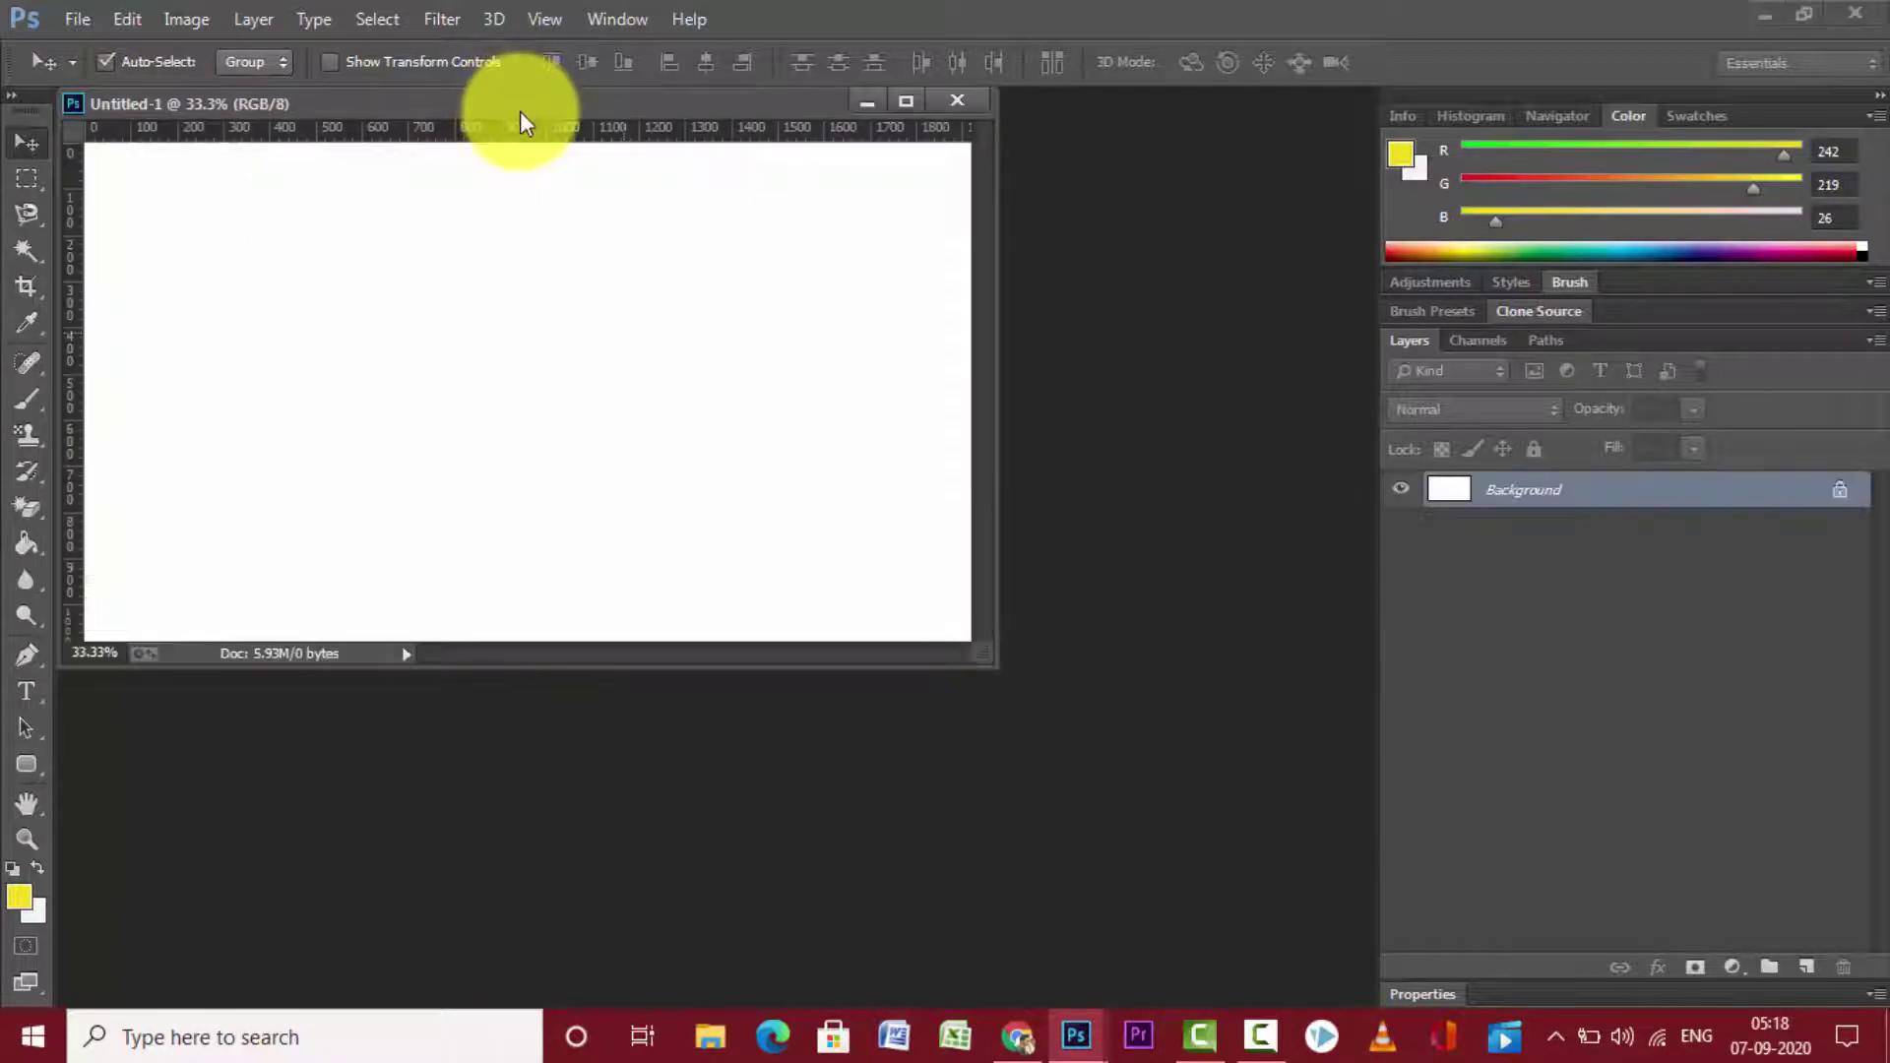
- Dock the floating Untitled-1 window as a tab in the main workspace
left_click(520, 108)
left_click_drag(520, 109, 628, 96)
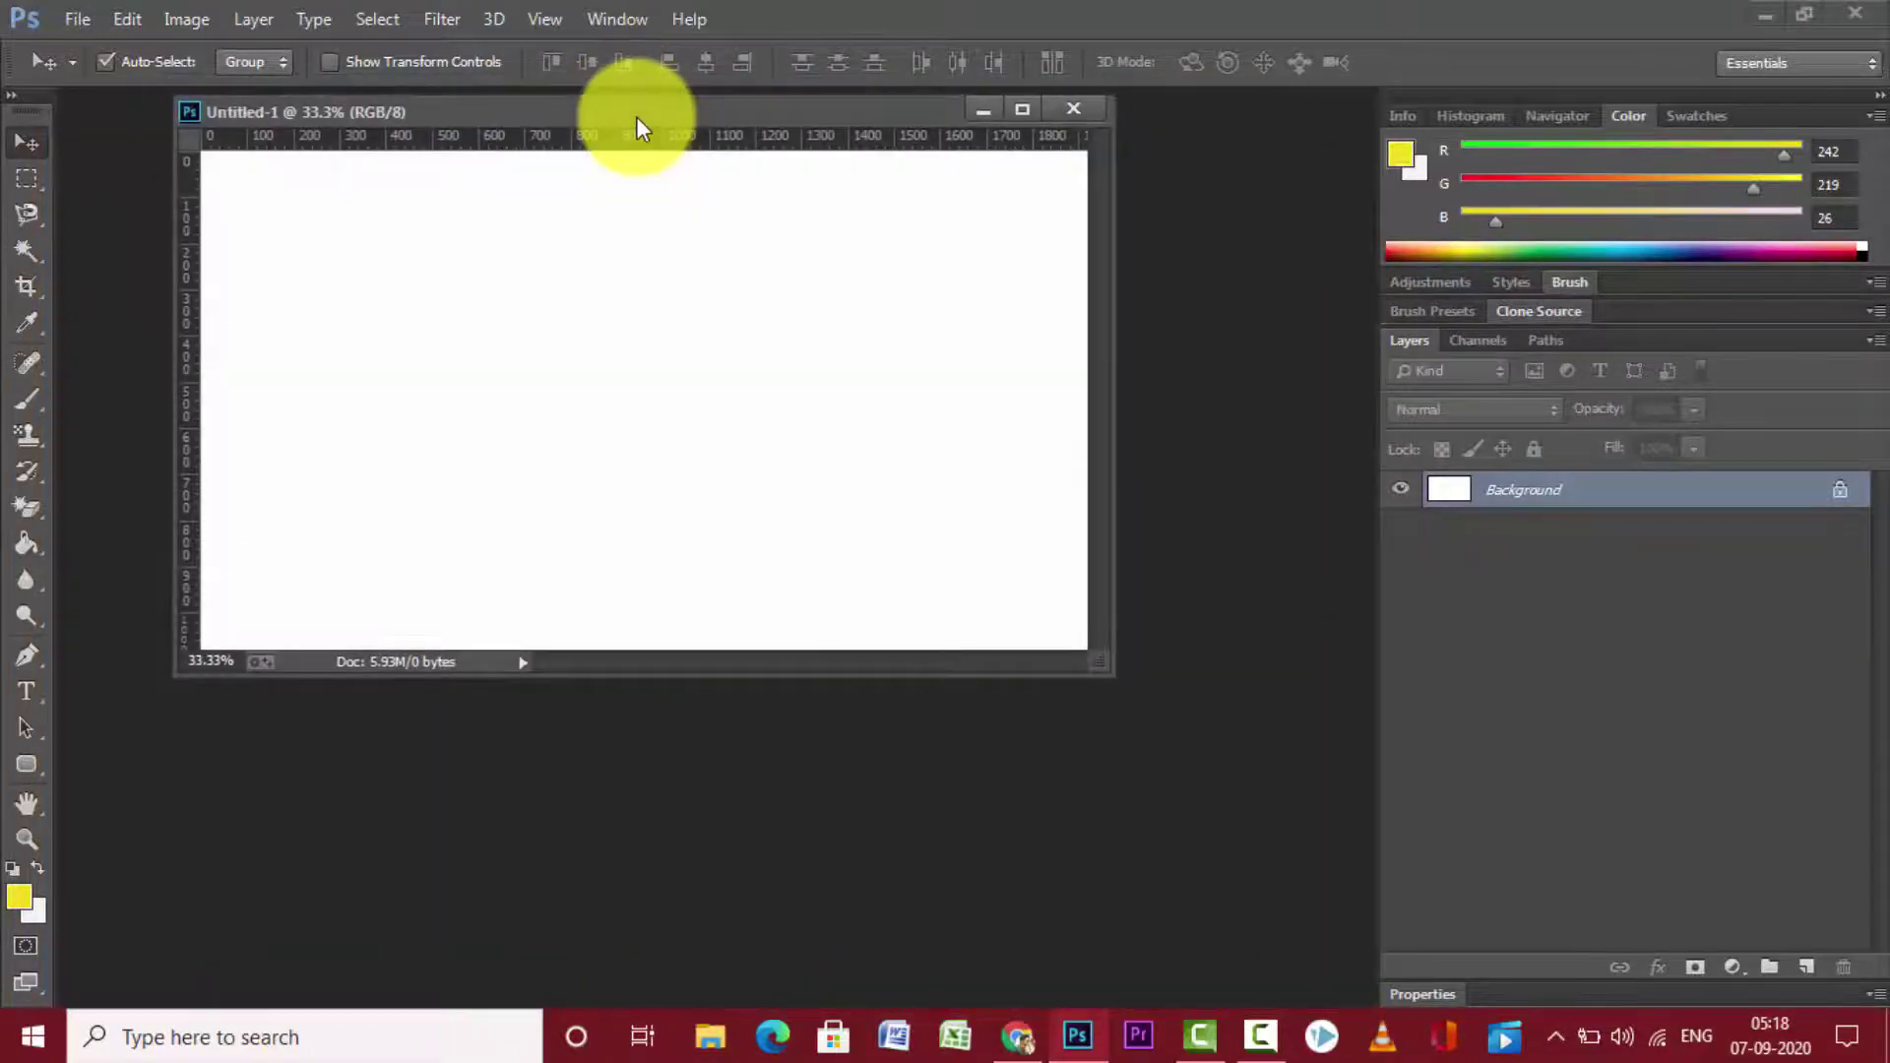
mouse_move(629, 97)
left_mouse_down()
mouse_move(638, 125)
mouse_move(642, 104)
left_mouse_up()
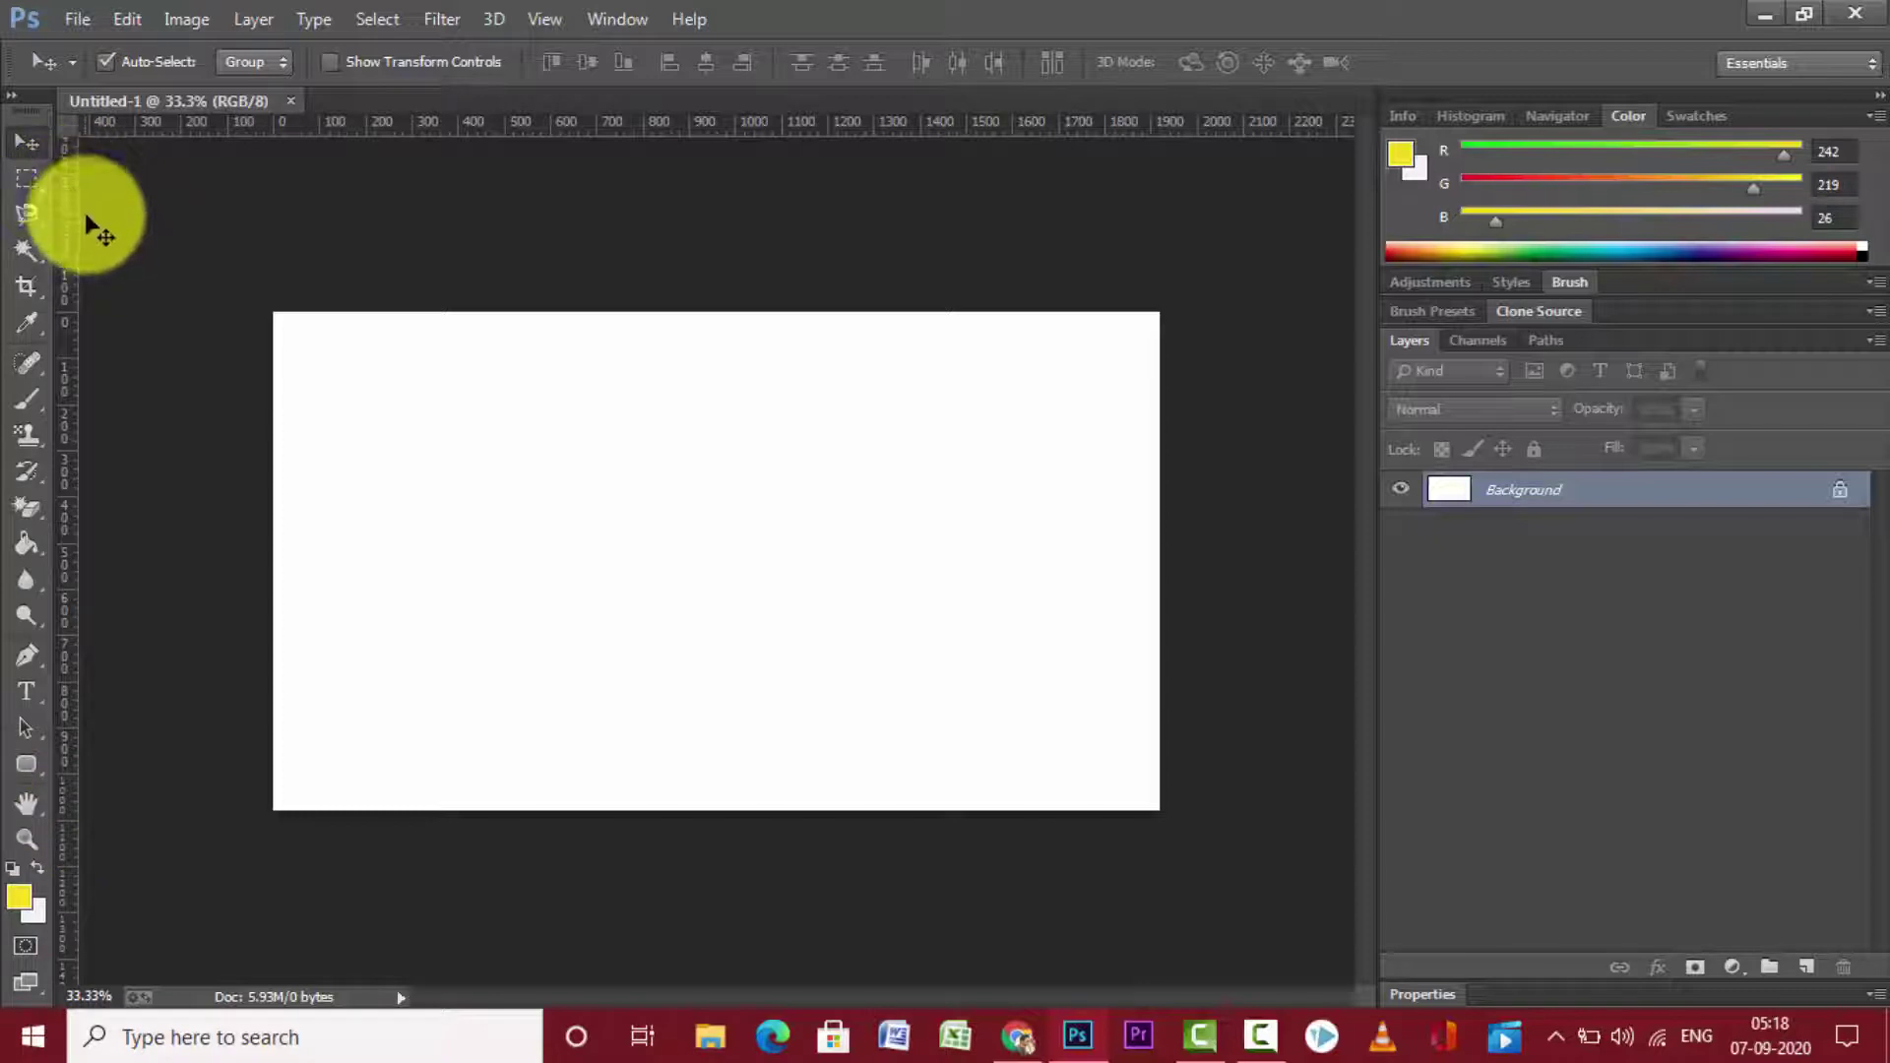
- Review the marquee, lasso and magic wand flyouts, then choose the Rectangular Marquee Tool
left_click(27, 187)
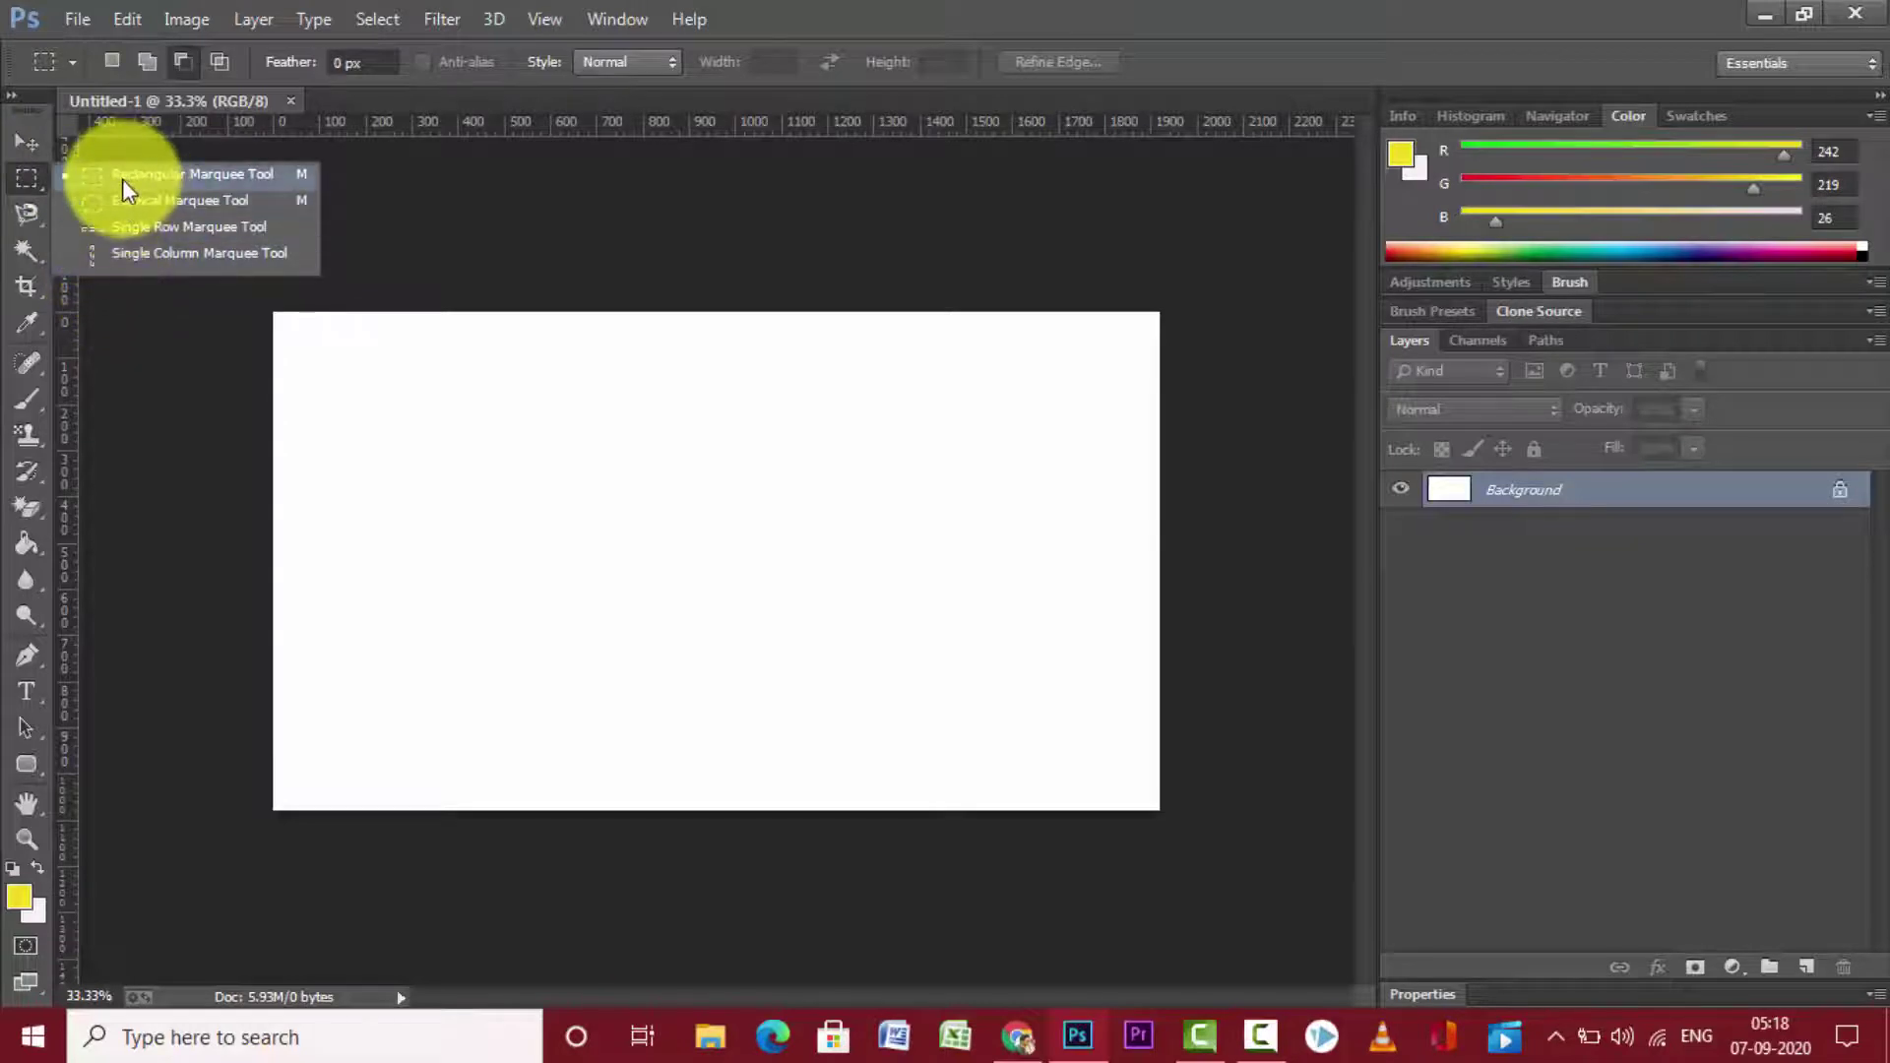
left_click(27, 222)
left_click(35, 251)
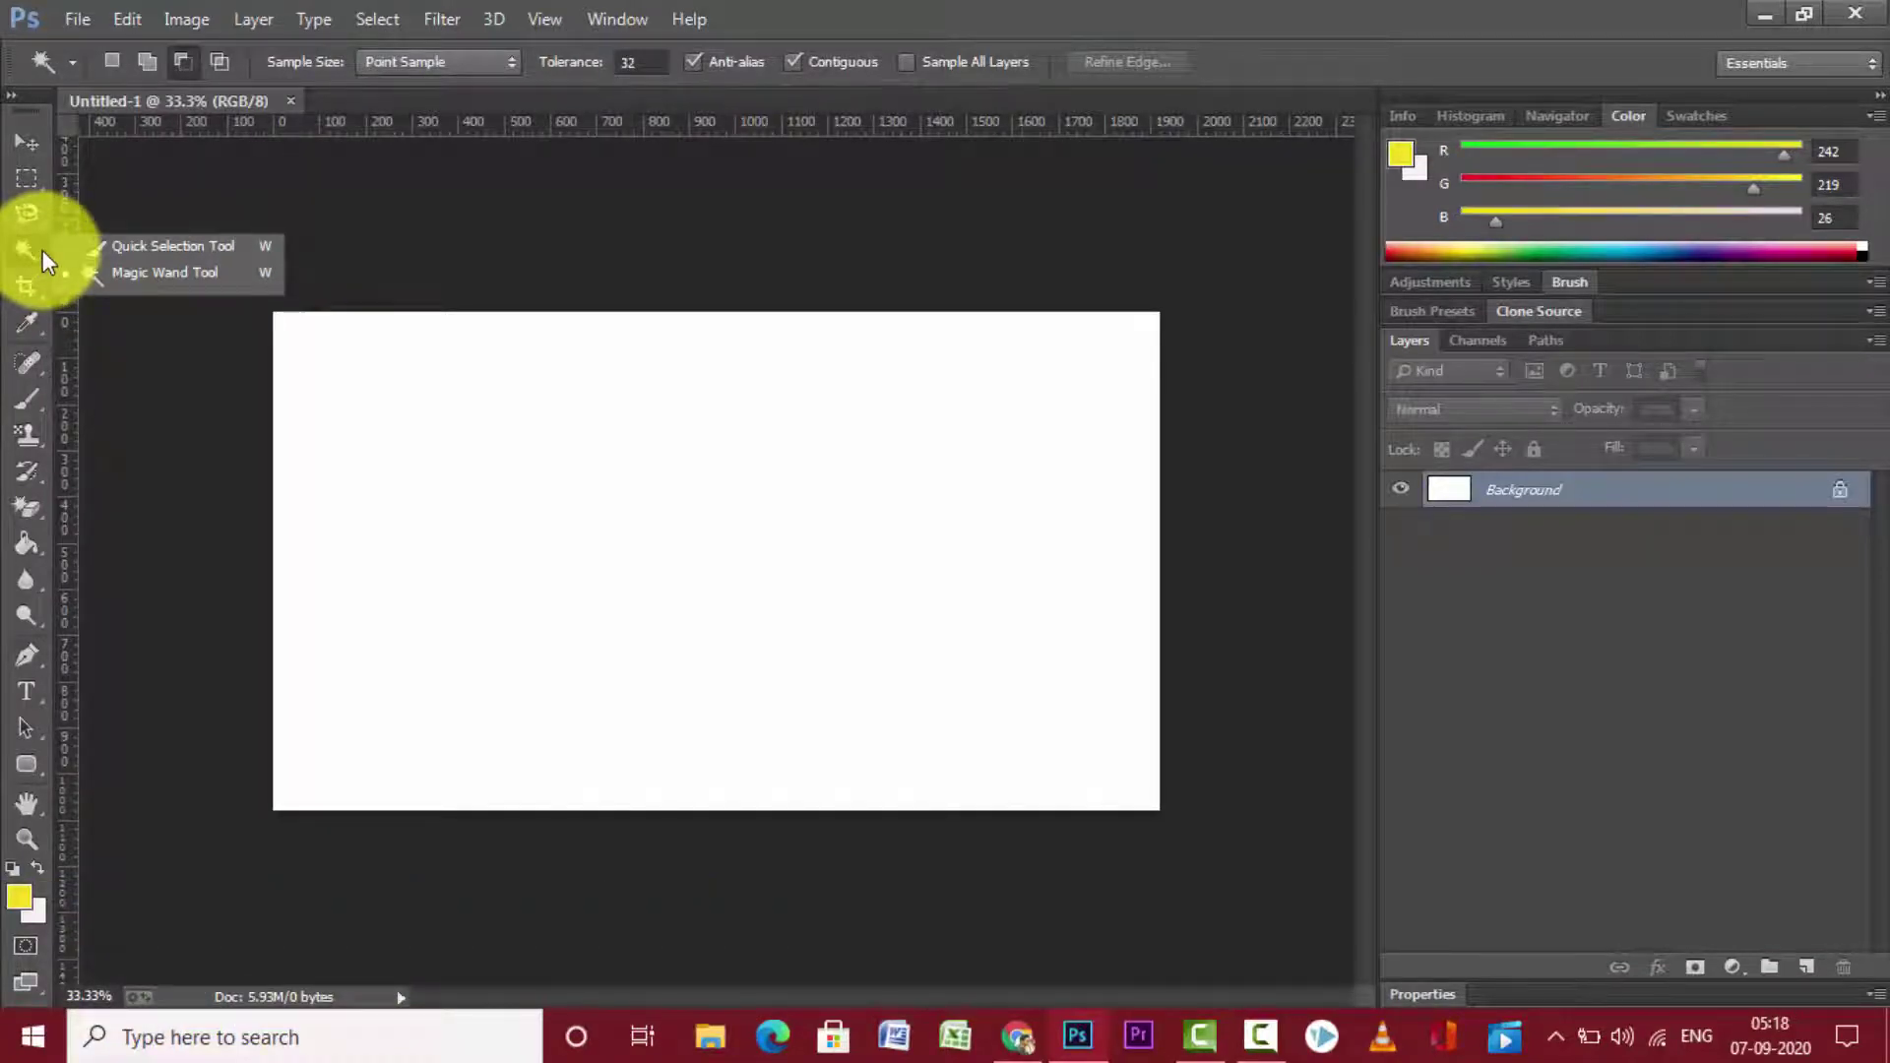
left_click(29, 173)
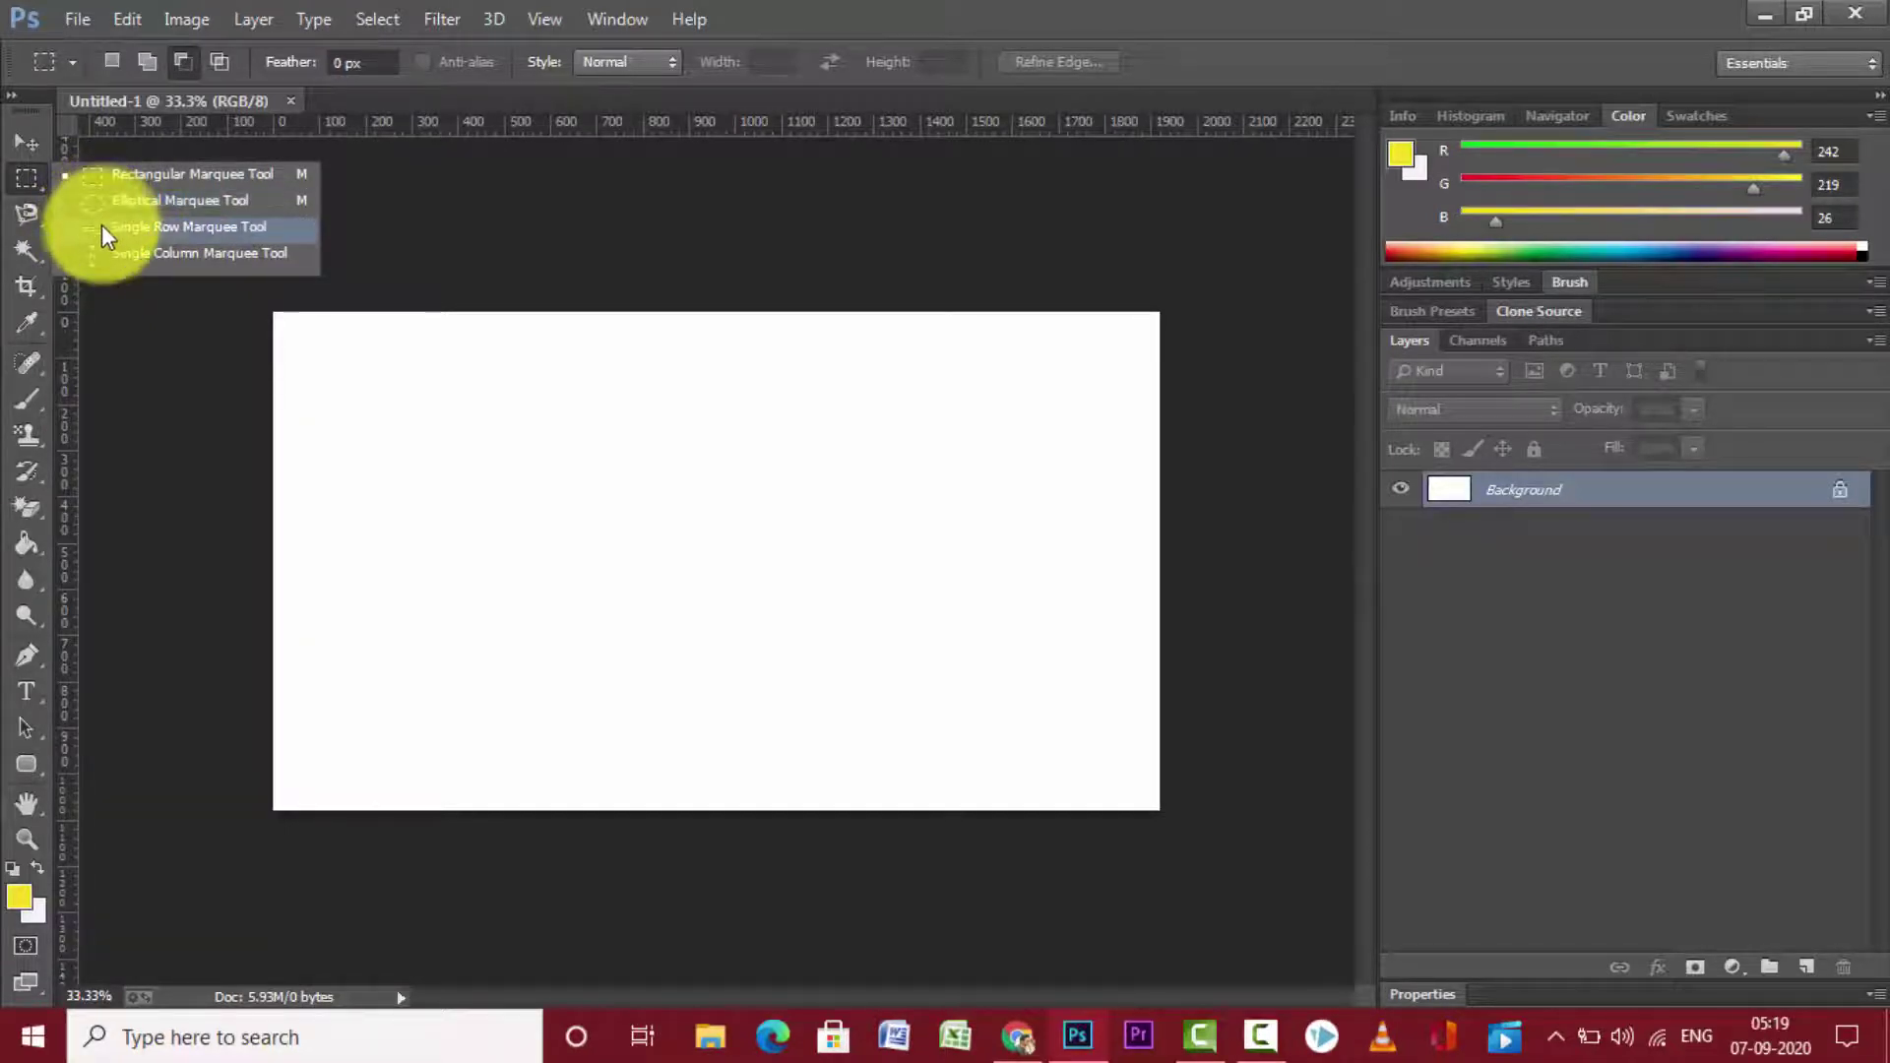
left_click(33, 167)
right_click(33, 175)
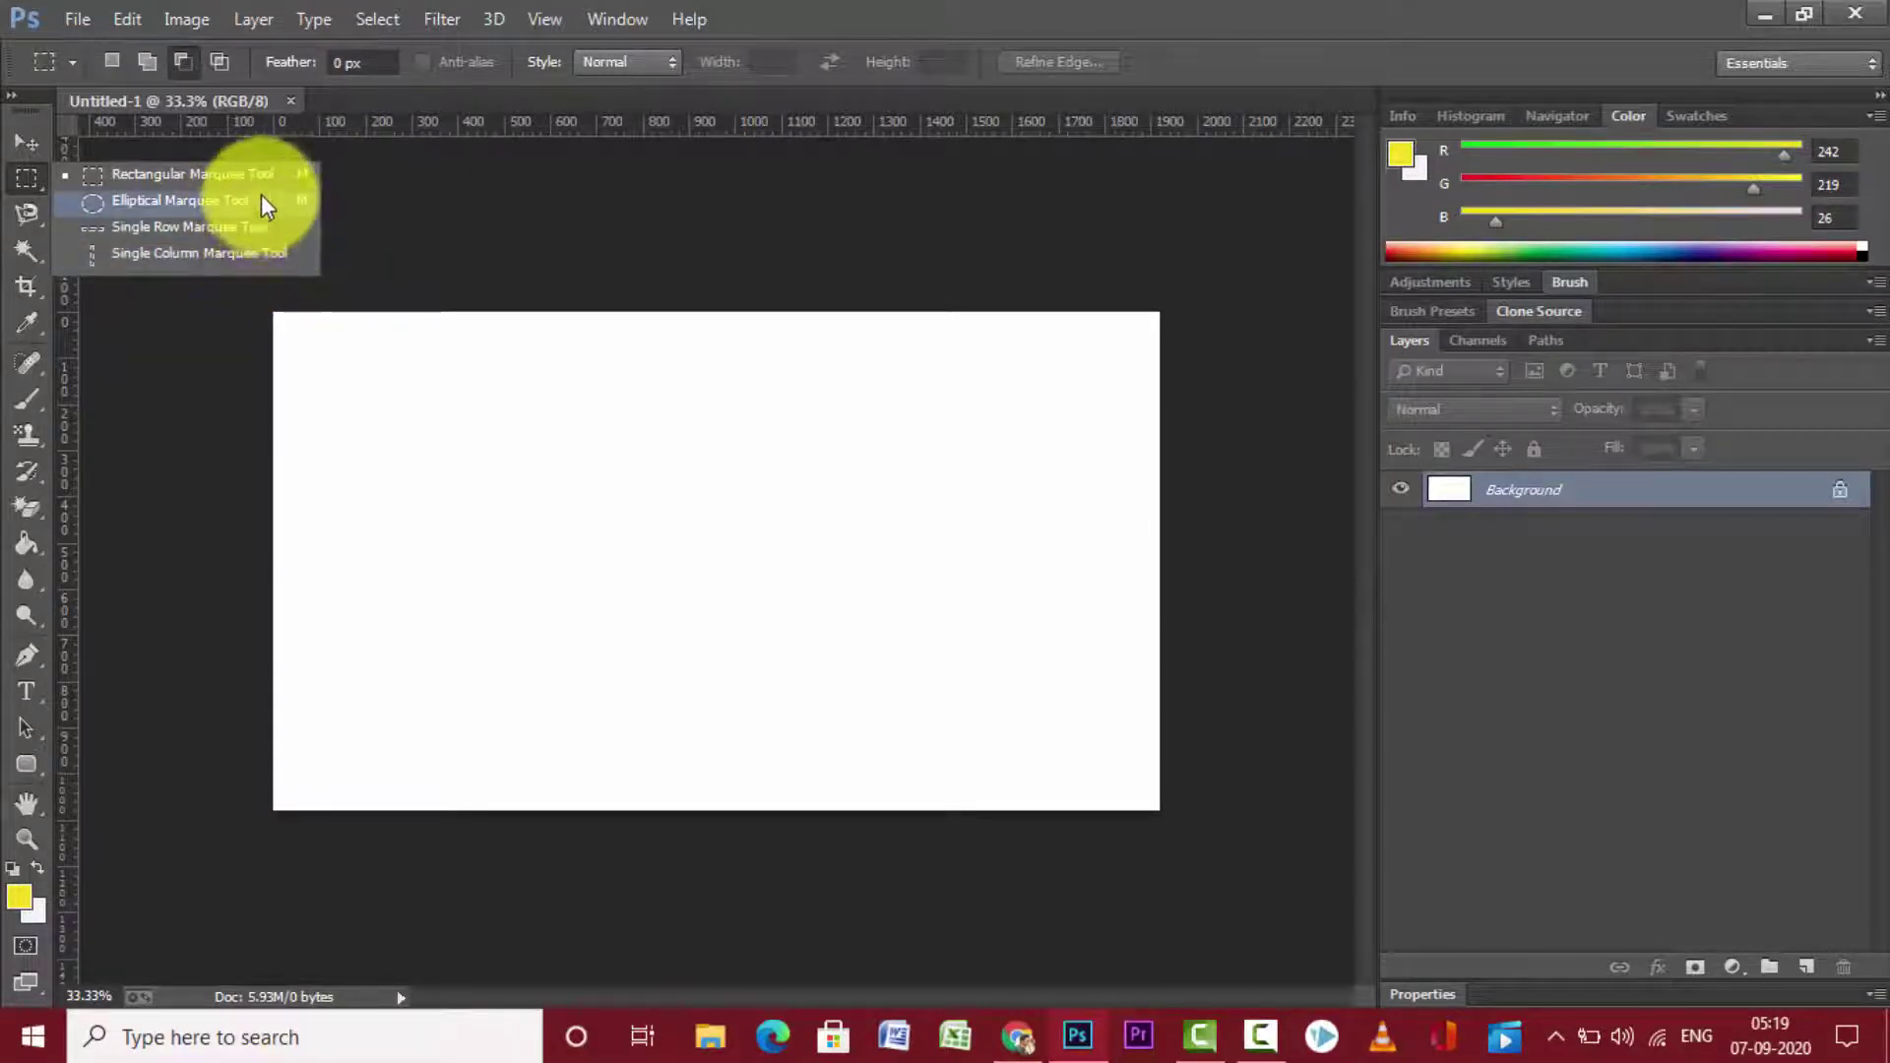
left_click(39, 183)
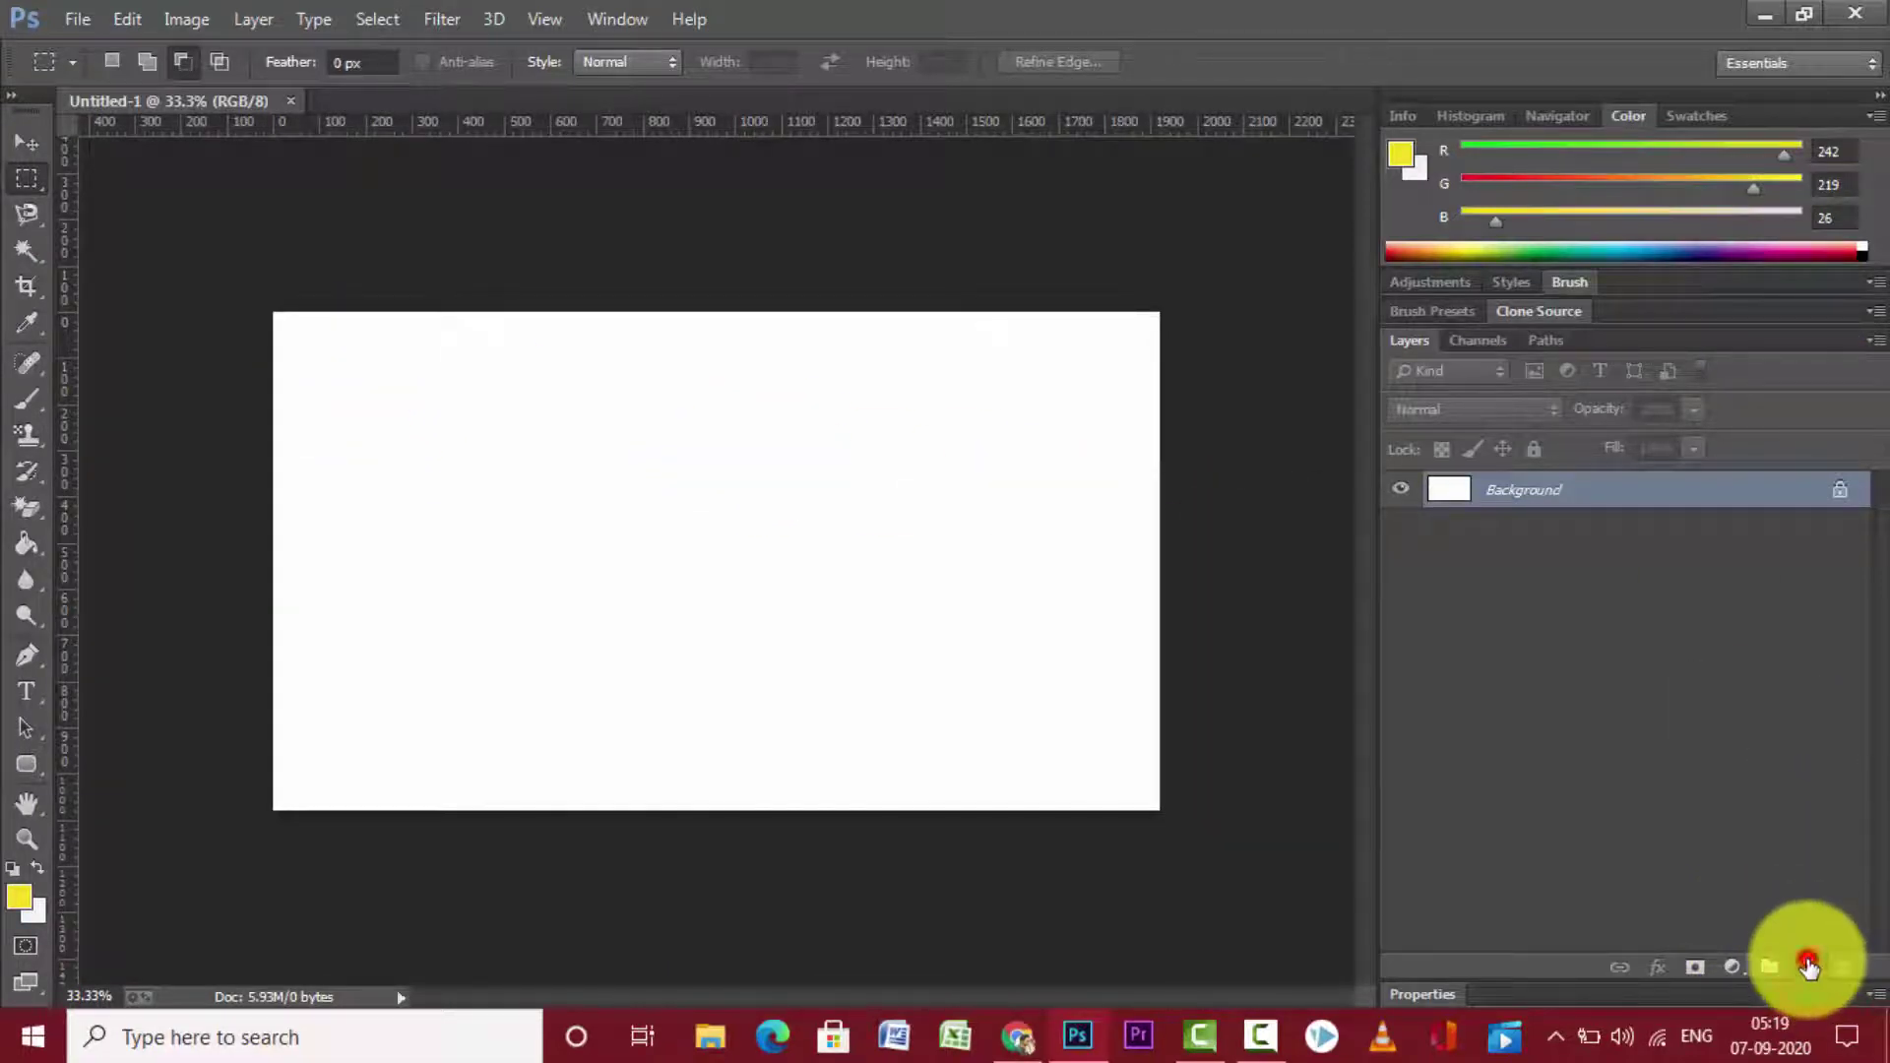
- Add Layer 1 and fill a square selection near the upper left with yellow
left_click(1801, 965)
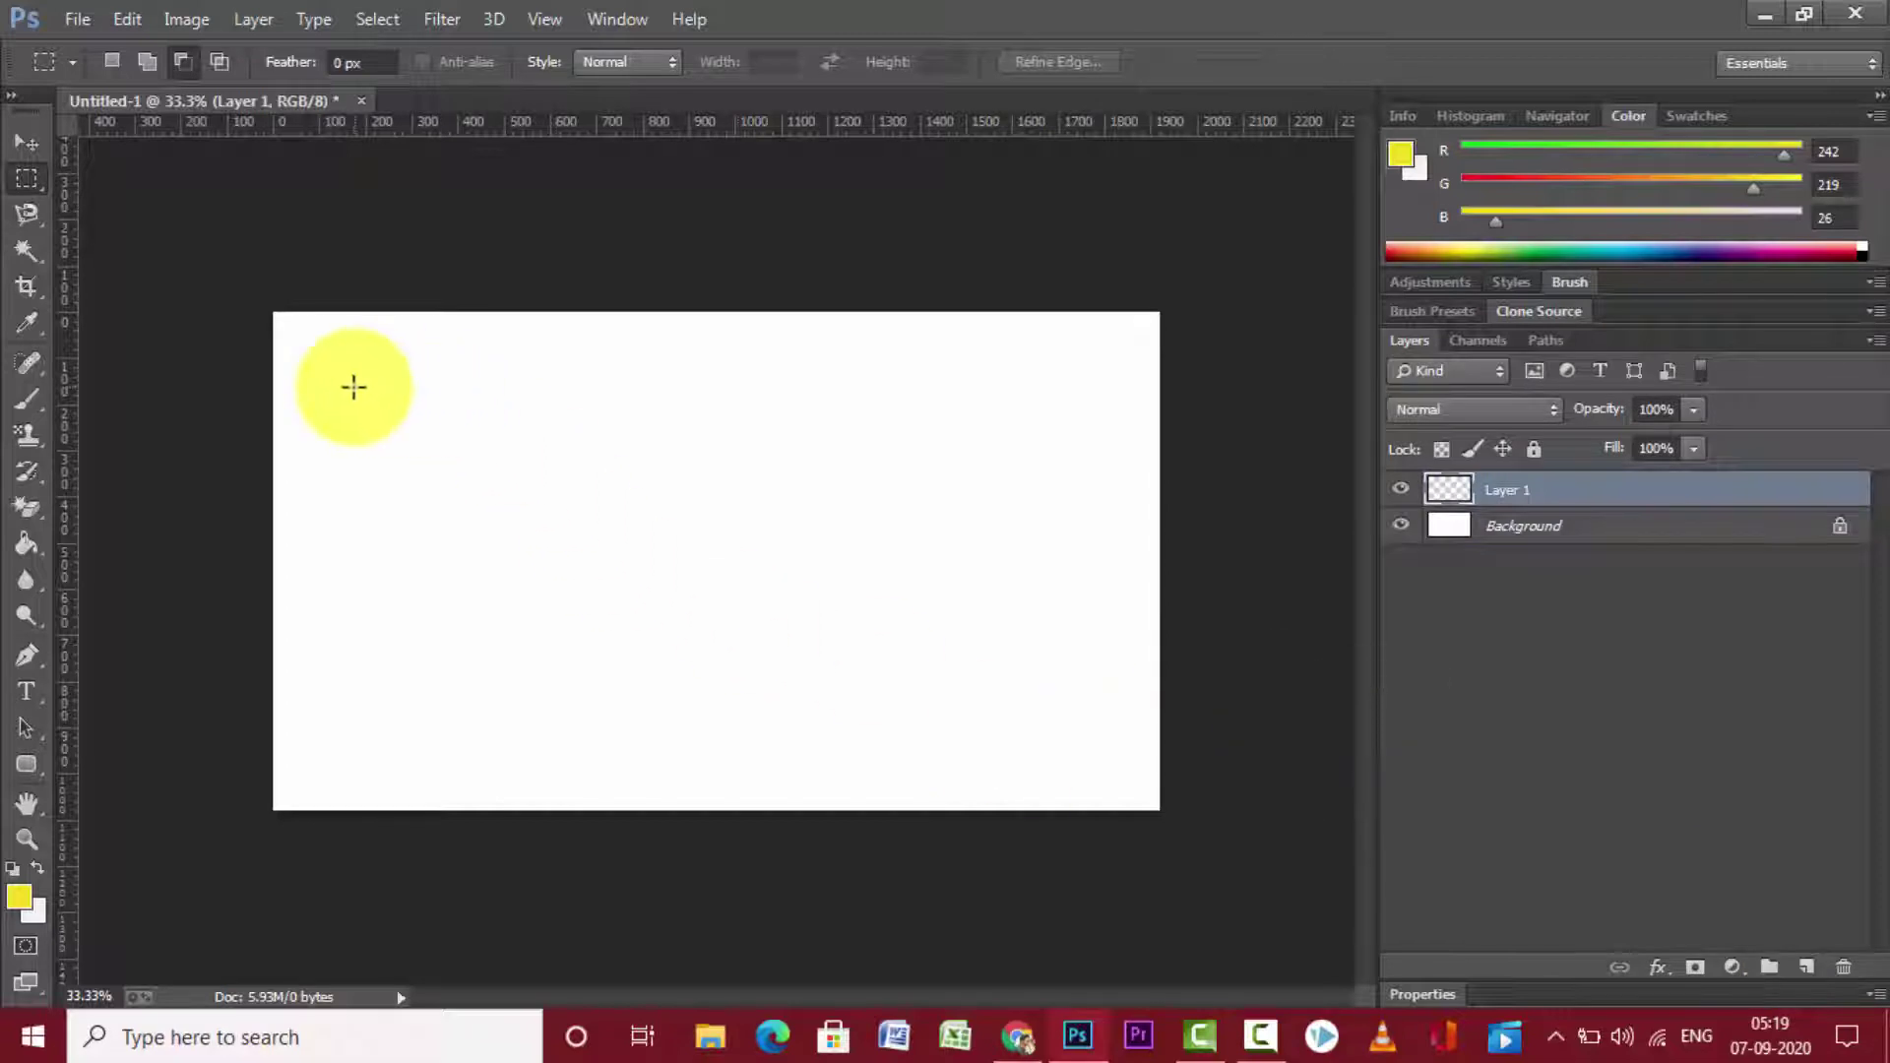
left_click_drag(331, 390, 558, 599)
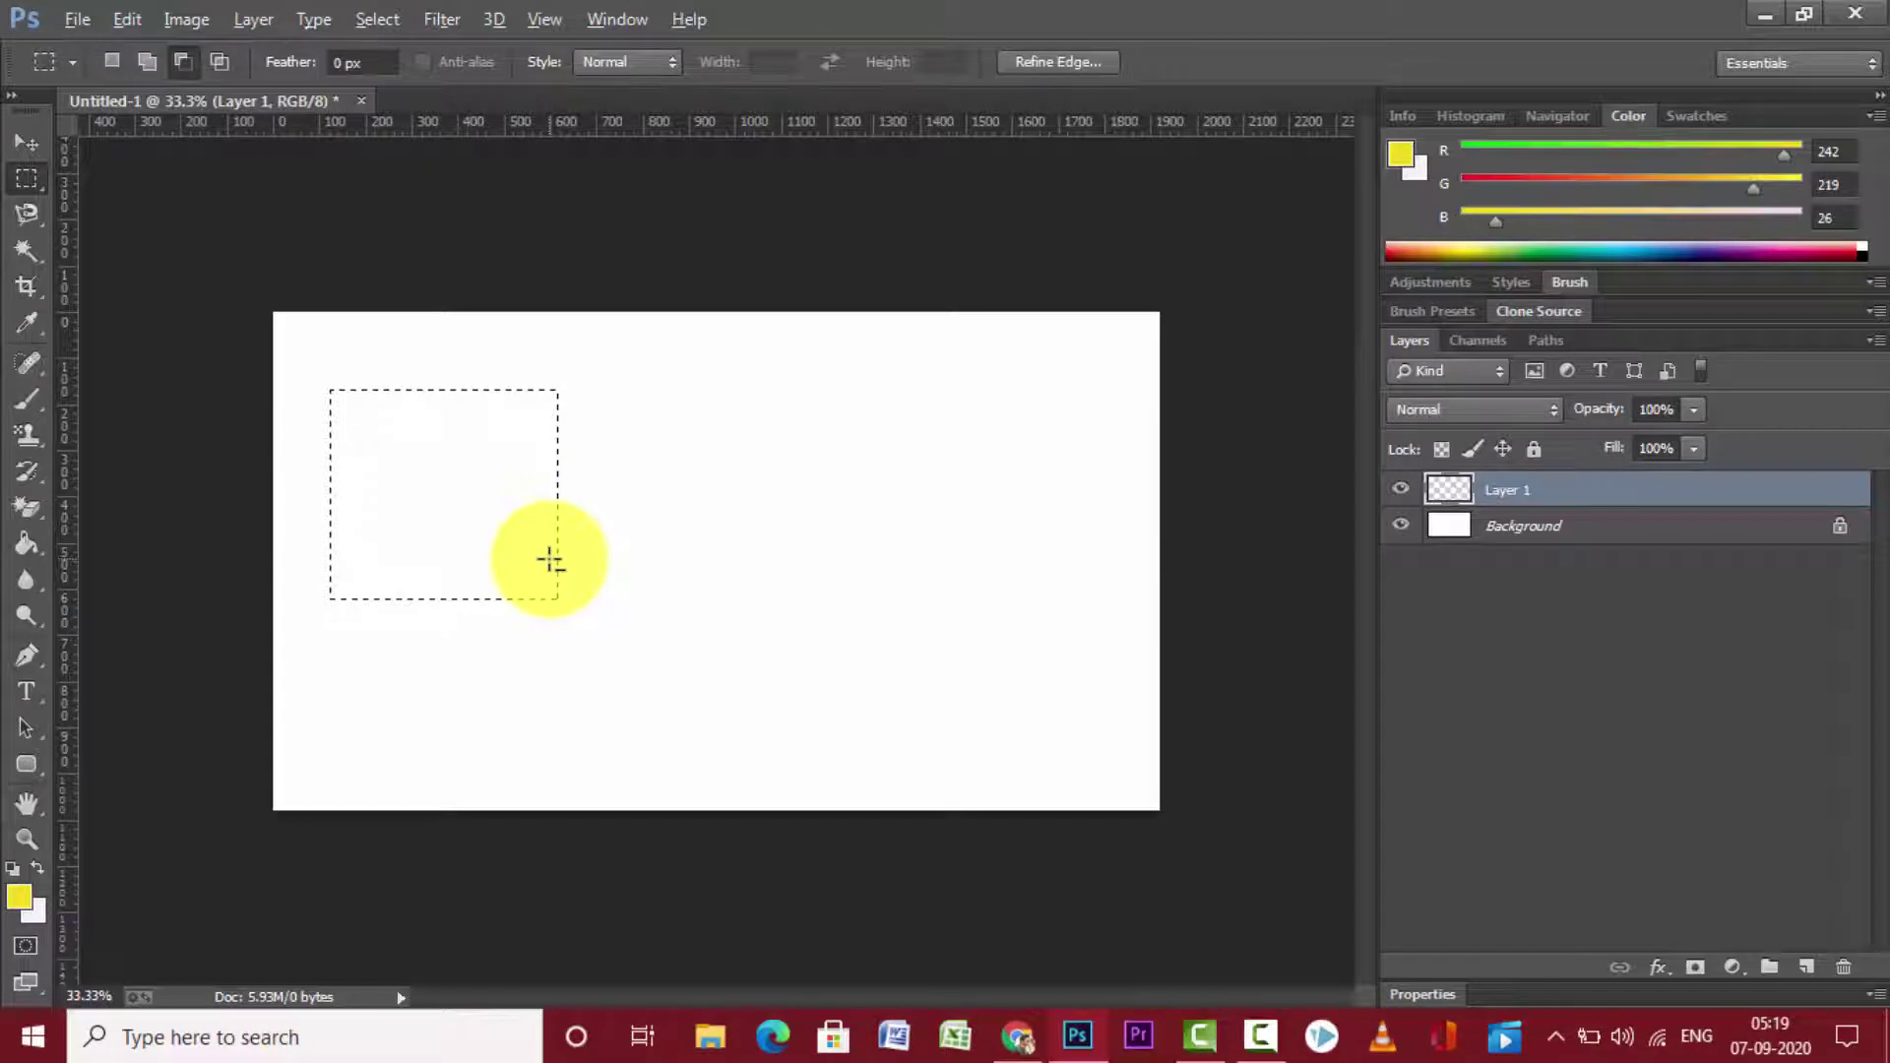
key("alt+BackSpace")
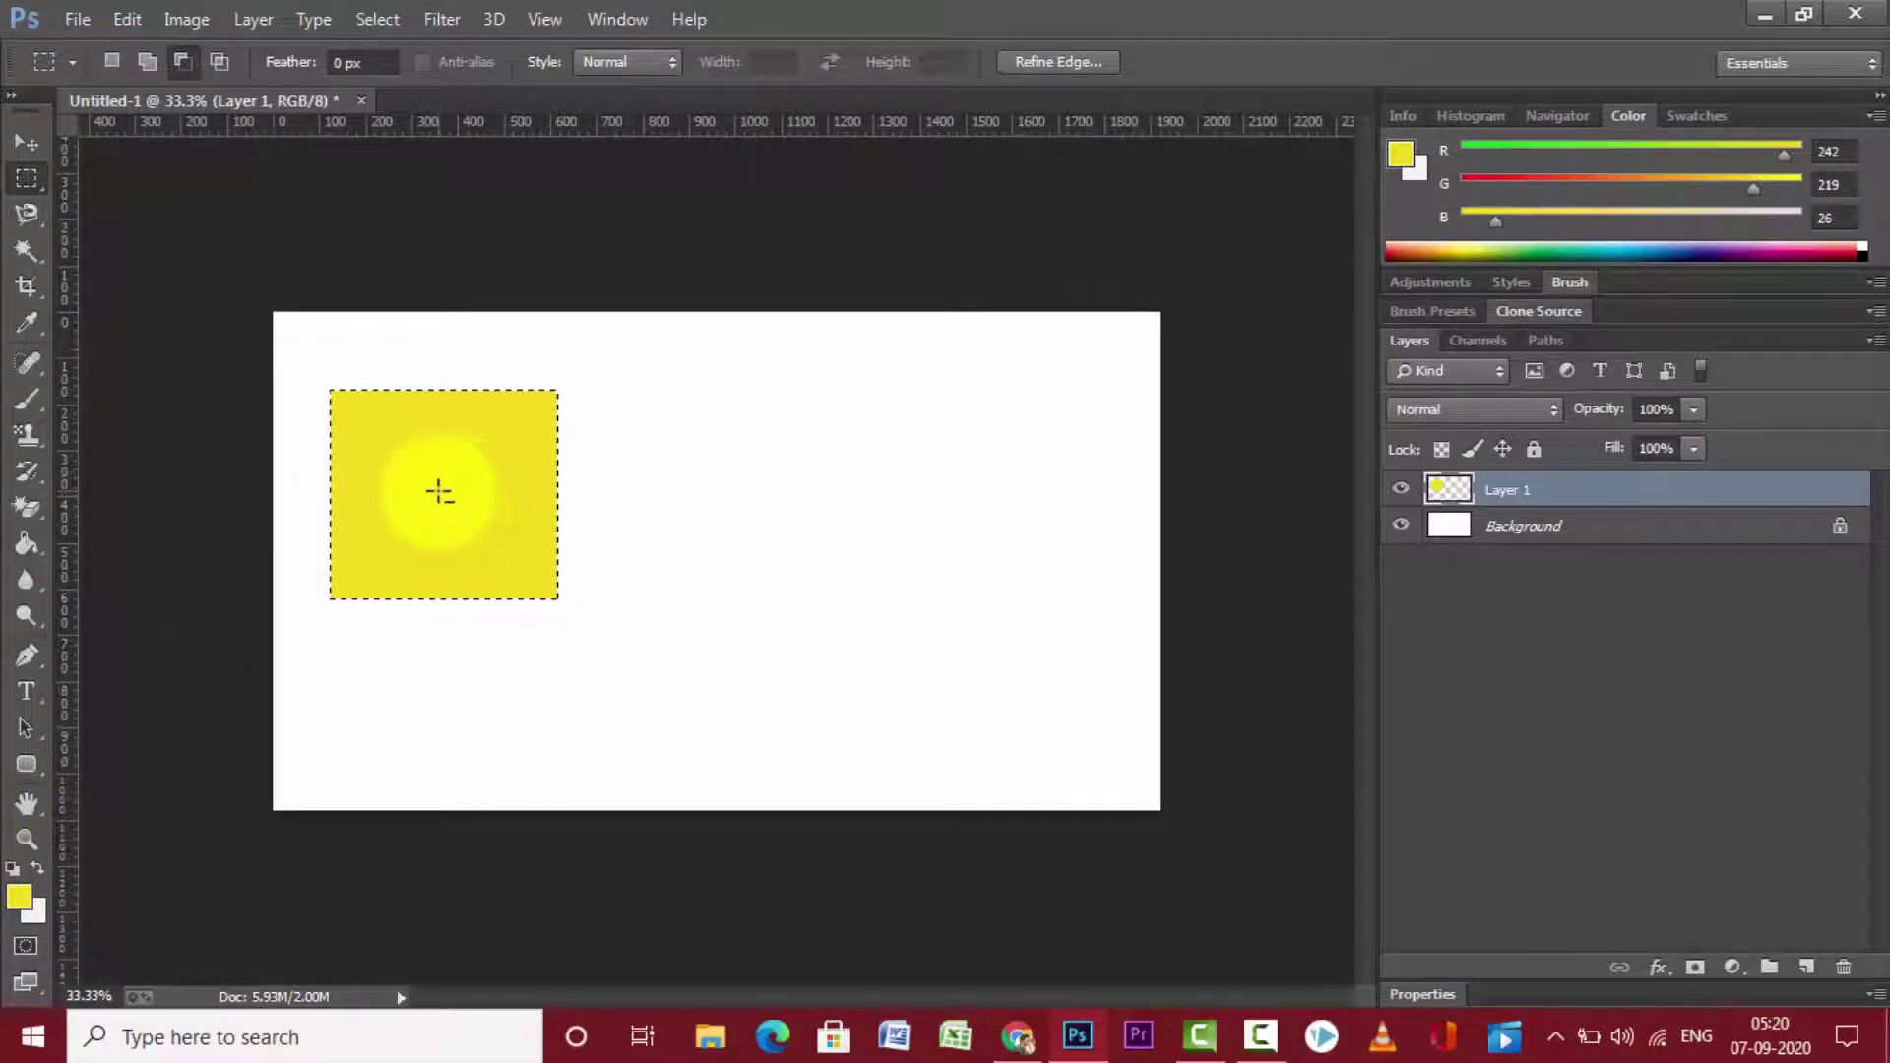
key("ctrl+z")
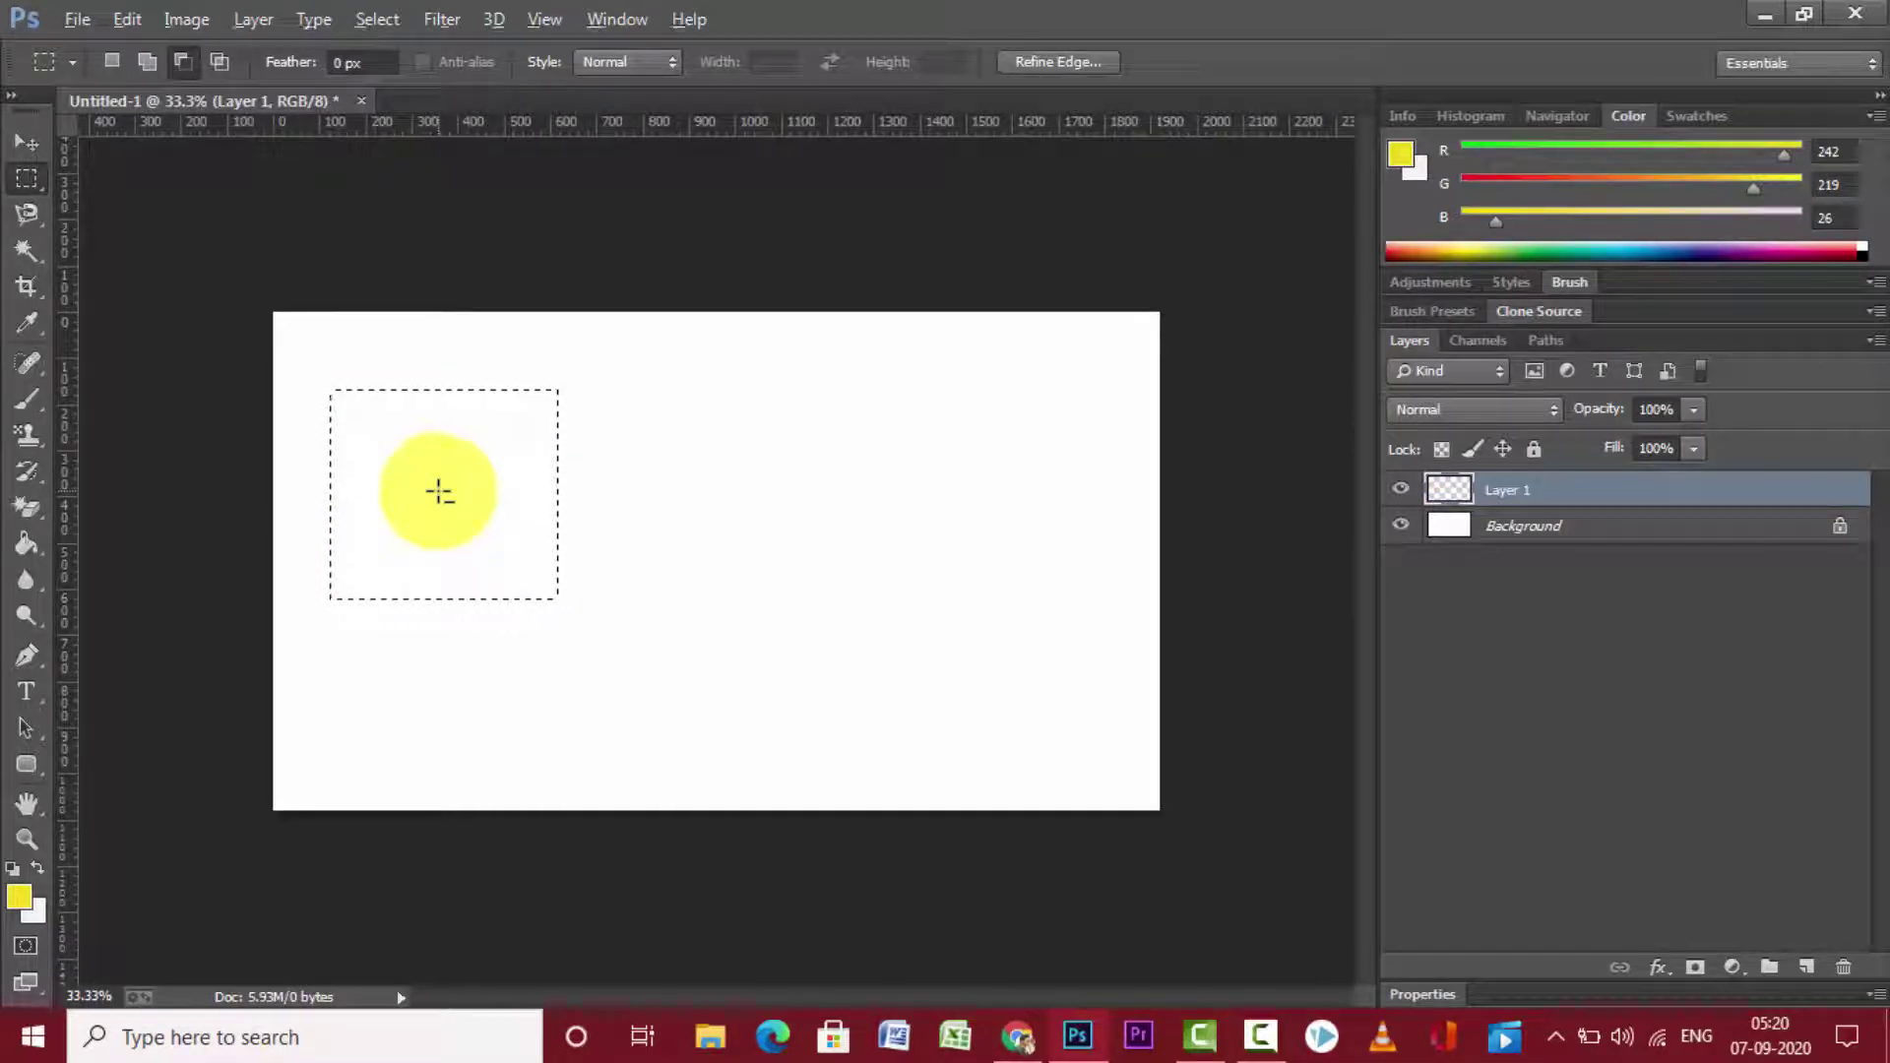
key("alt+BackSpace")
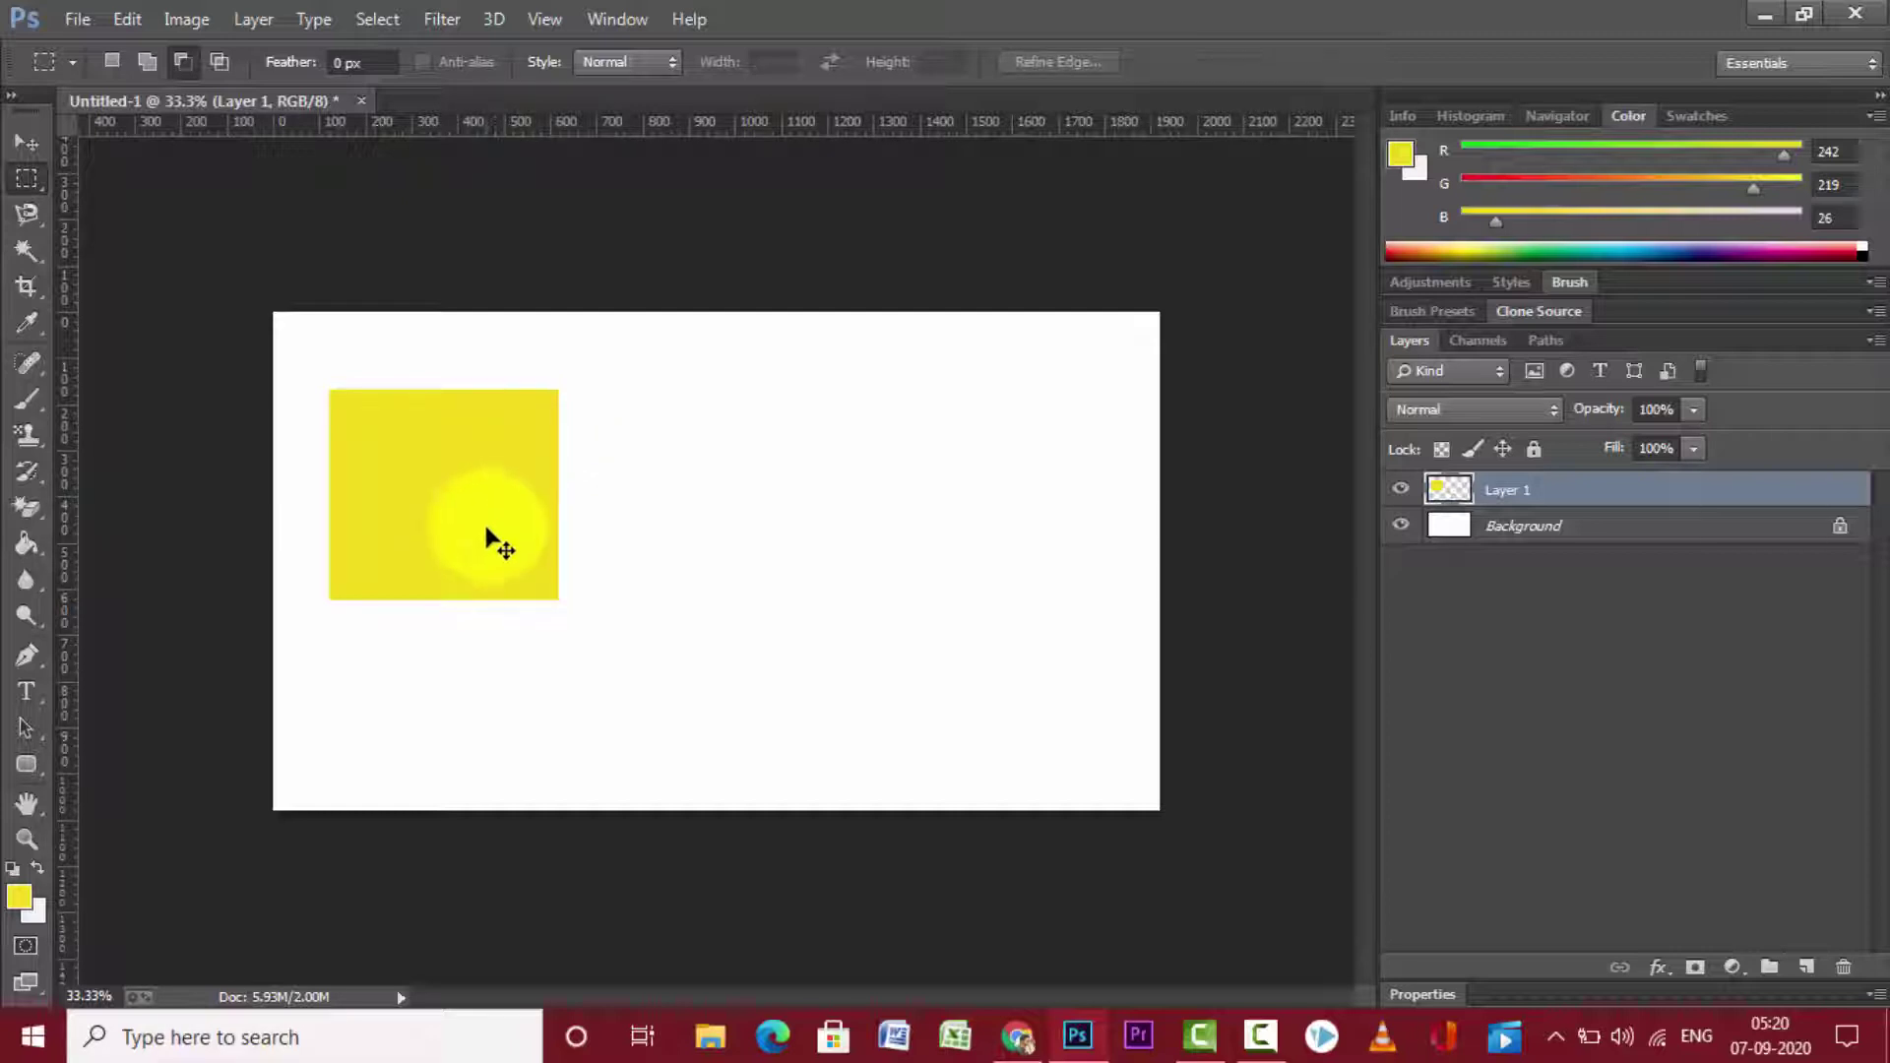
- Scale the yellow square to about 57% by 56% and move it toward the top-left corner
key("ctrl+t")
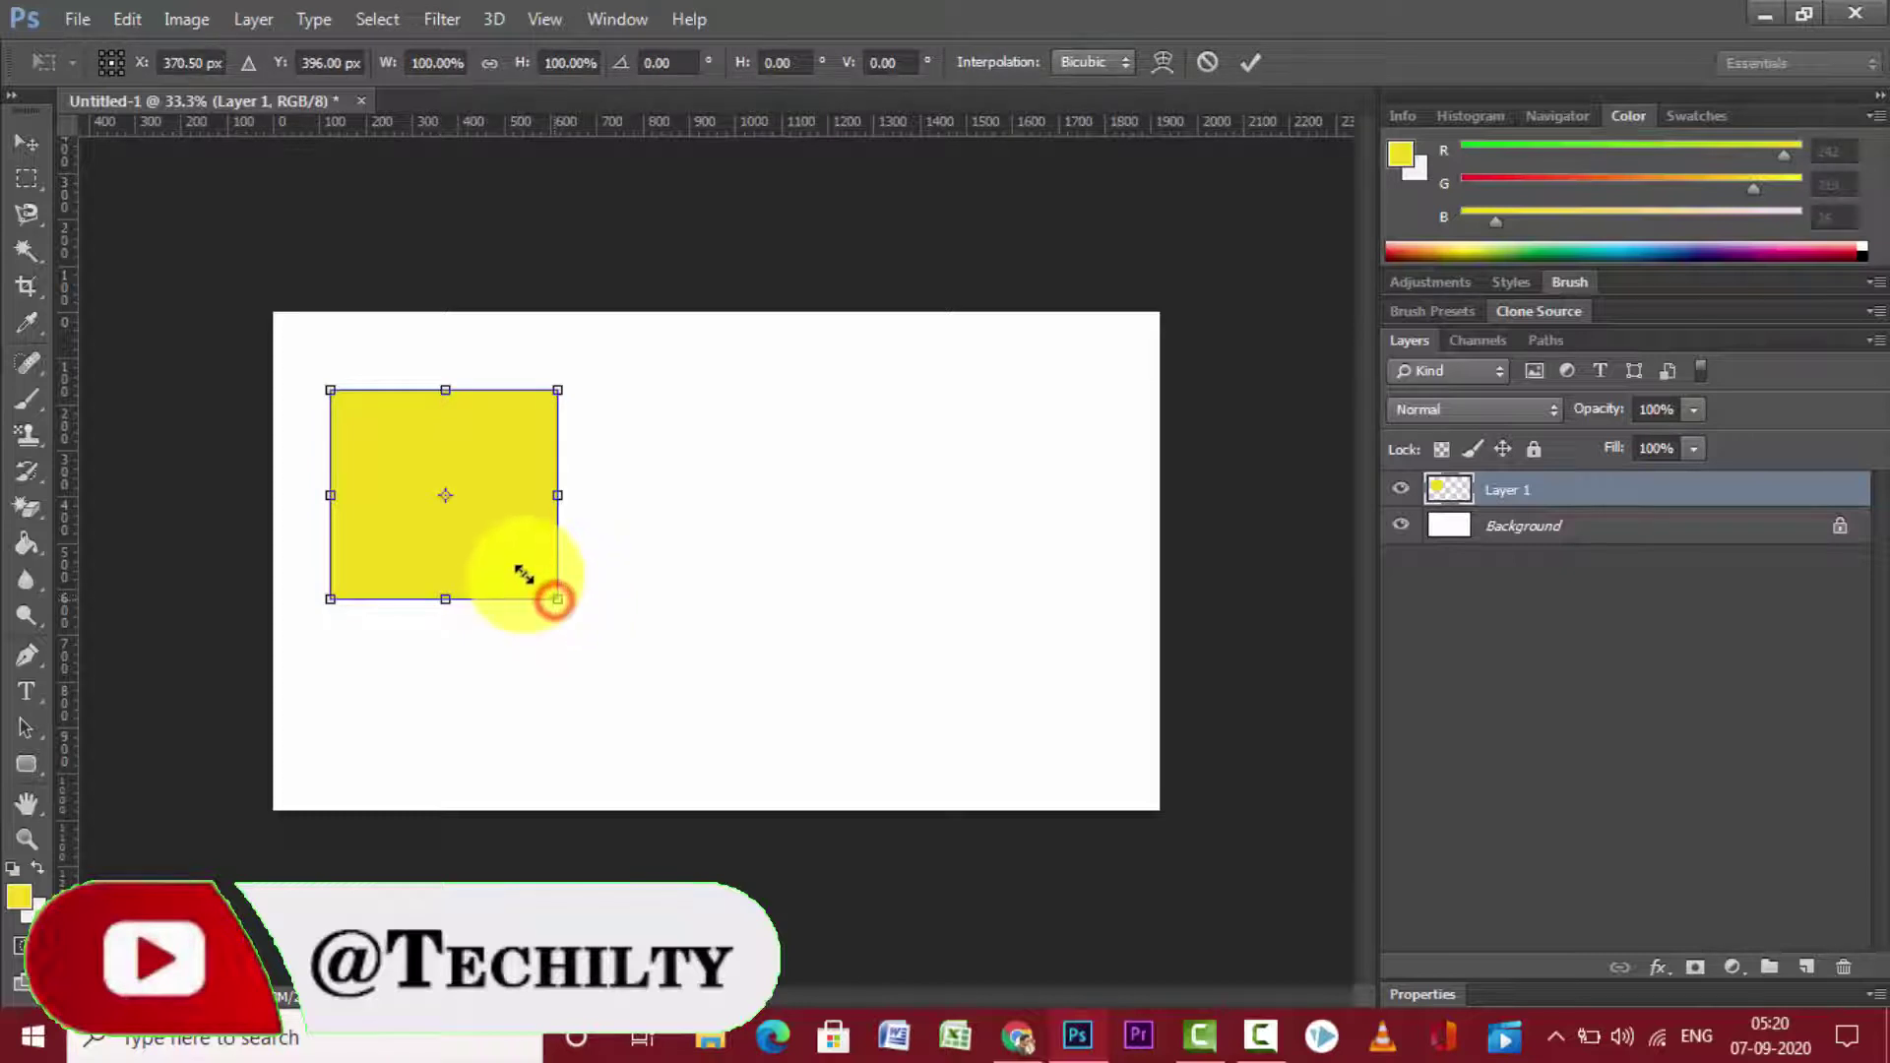
left_click_drag(554, 599, 456, 508)
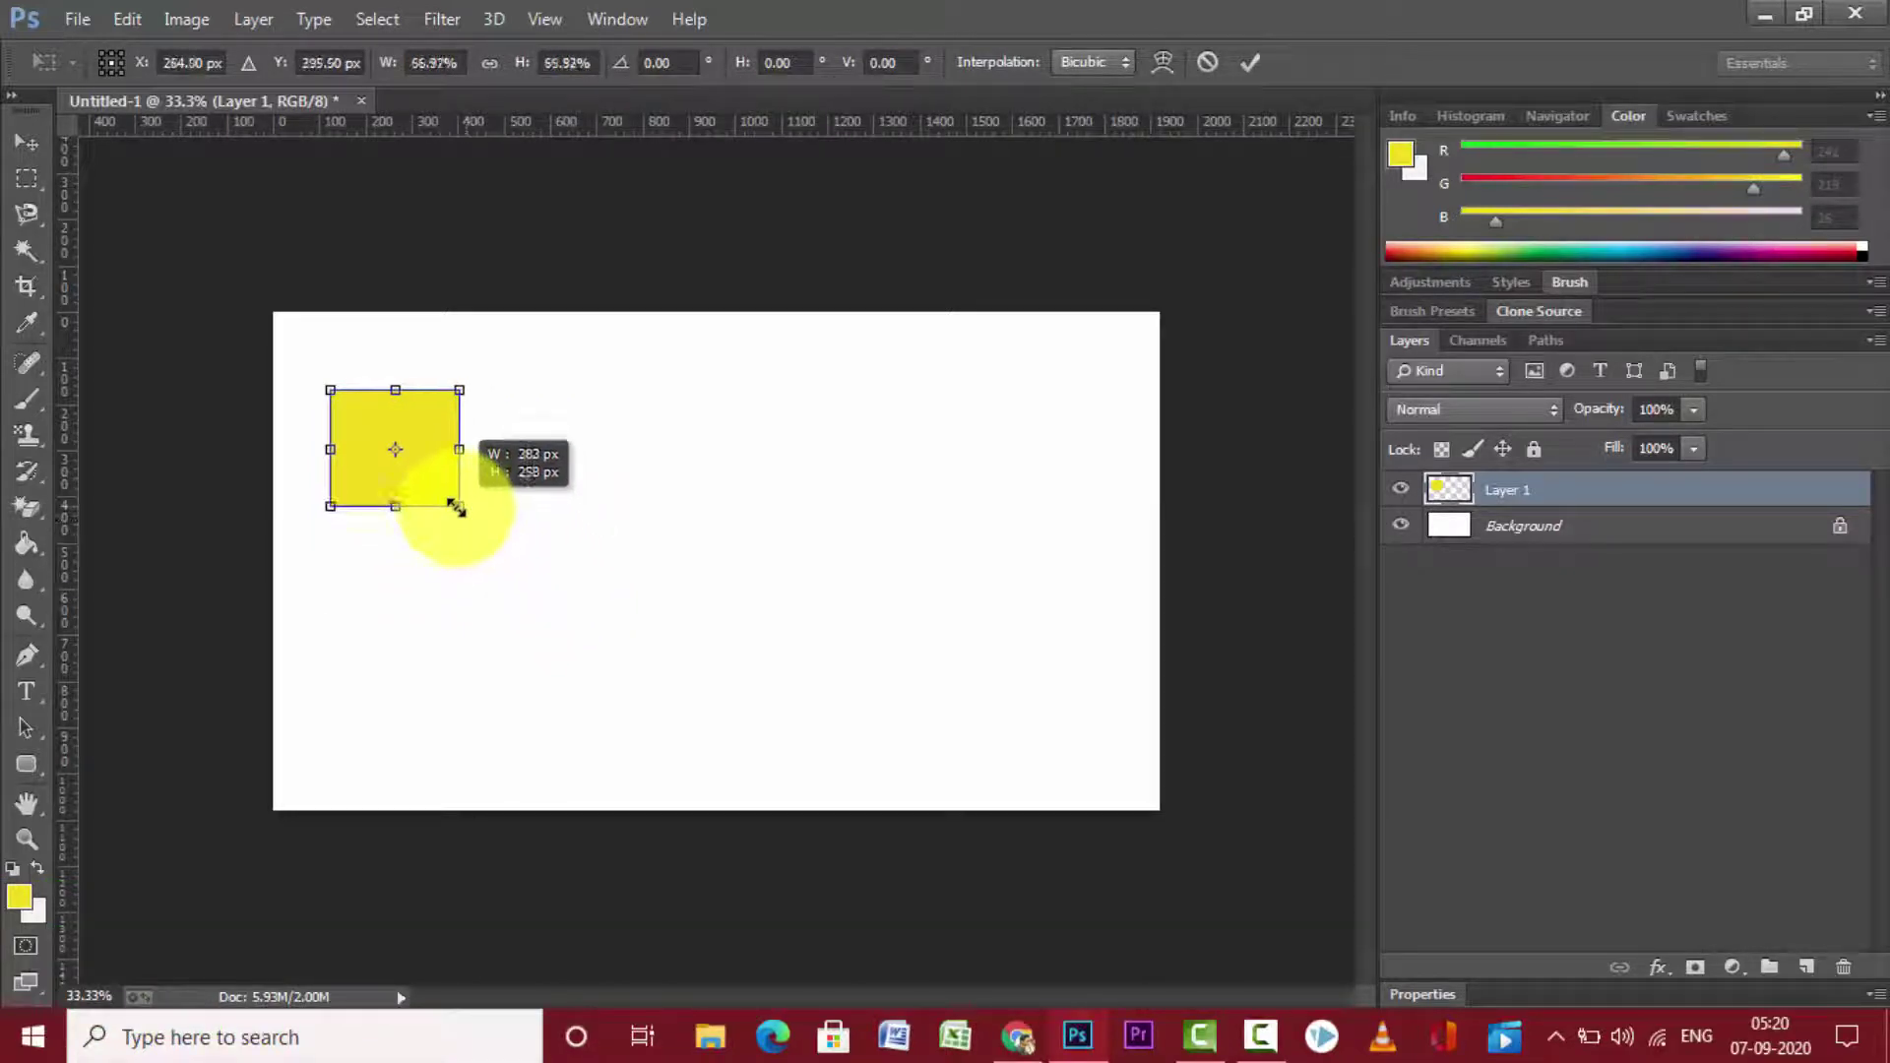
left_click_drag(418, 434, 396, 392)
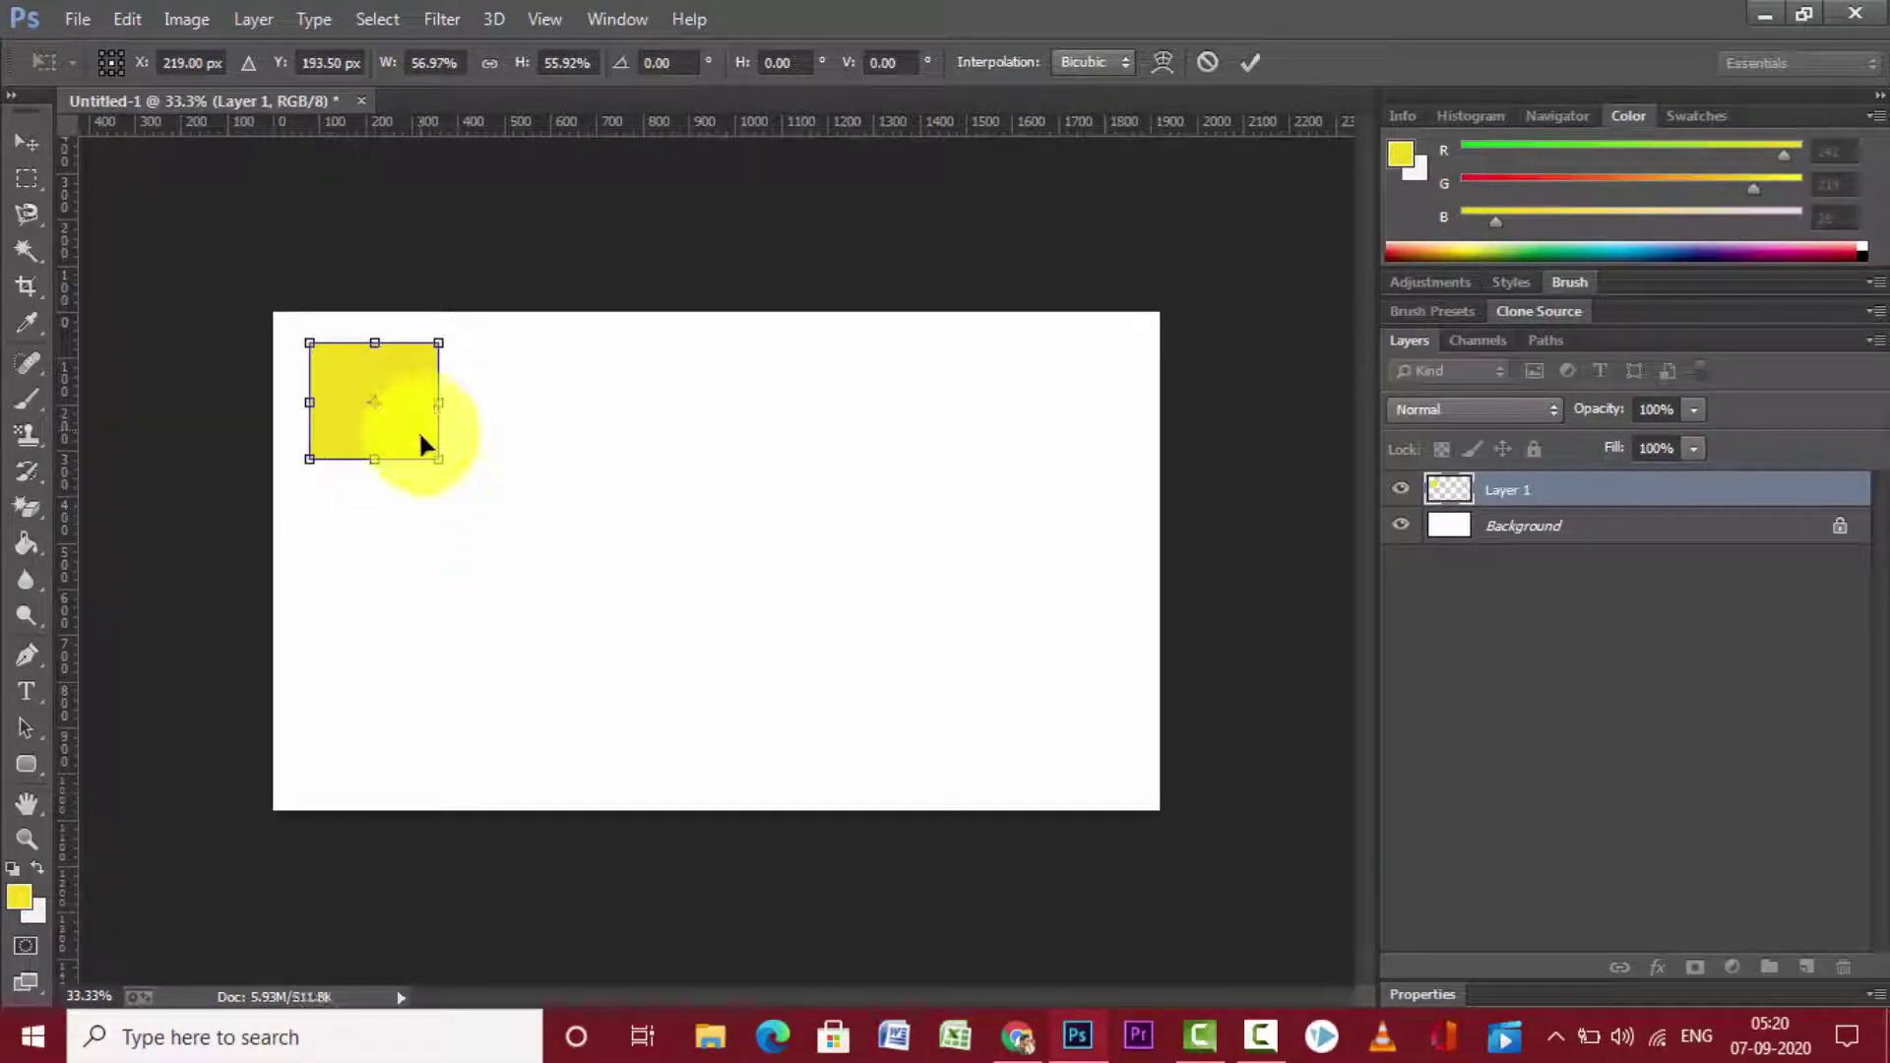
key("Return")
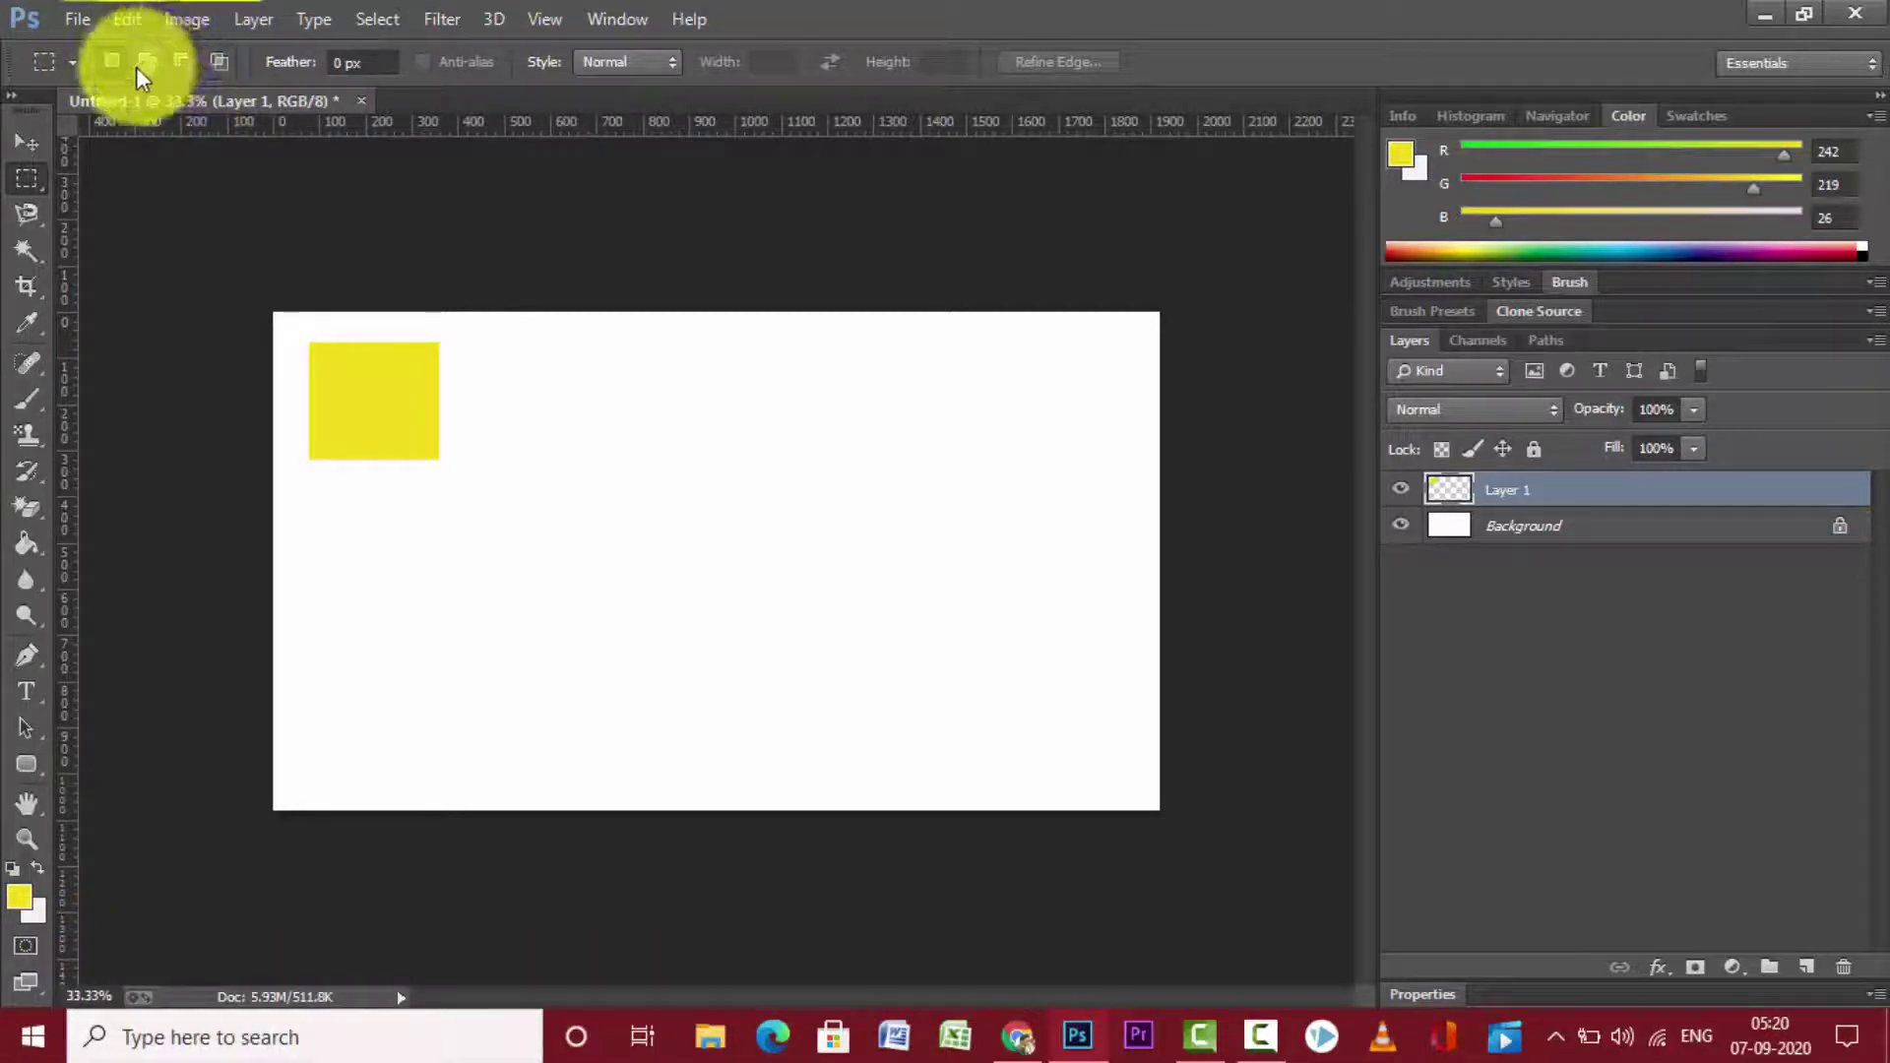
- Draw and clear several trial rectangular selections in New Selection mode
left_click(111, 61)
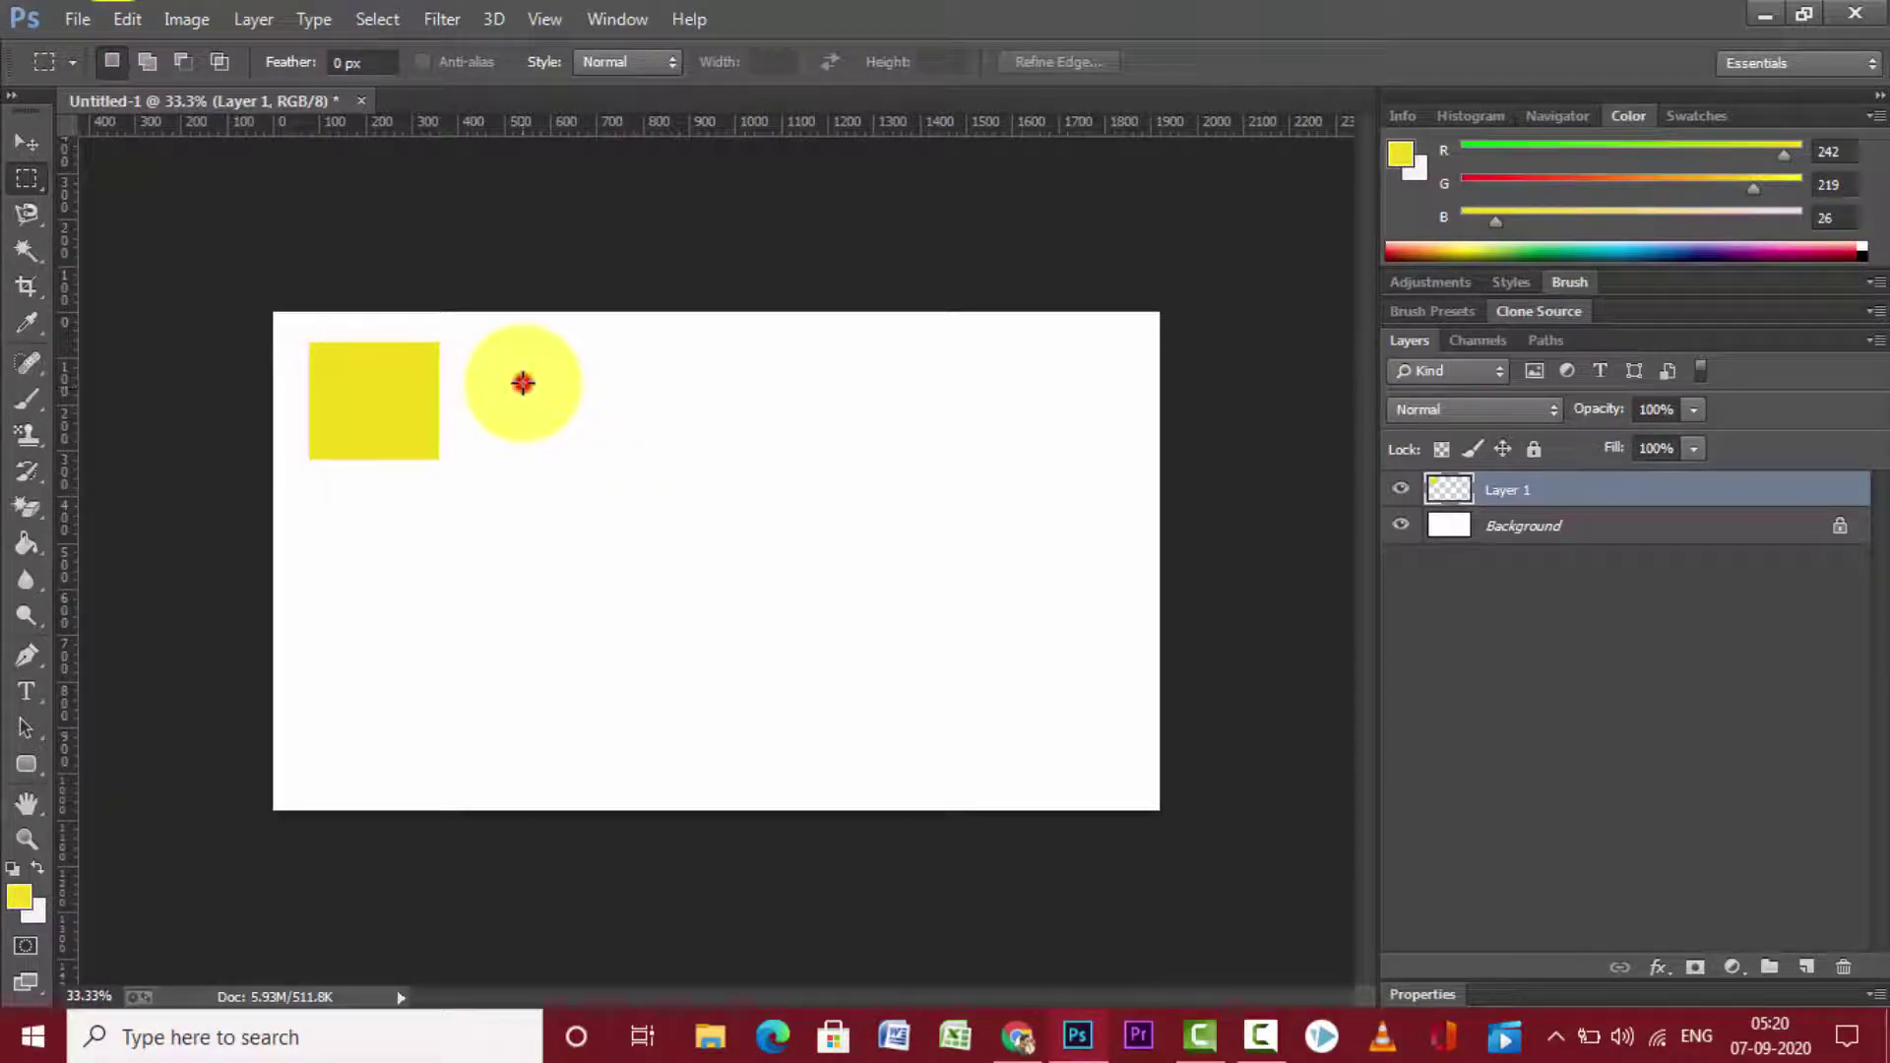
left_click_drag(523, 383, 727, 583)
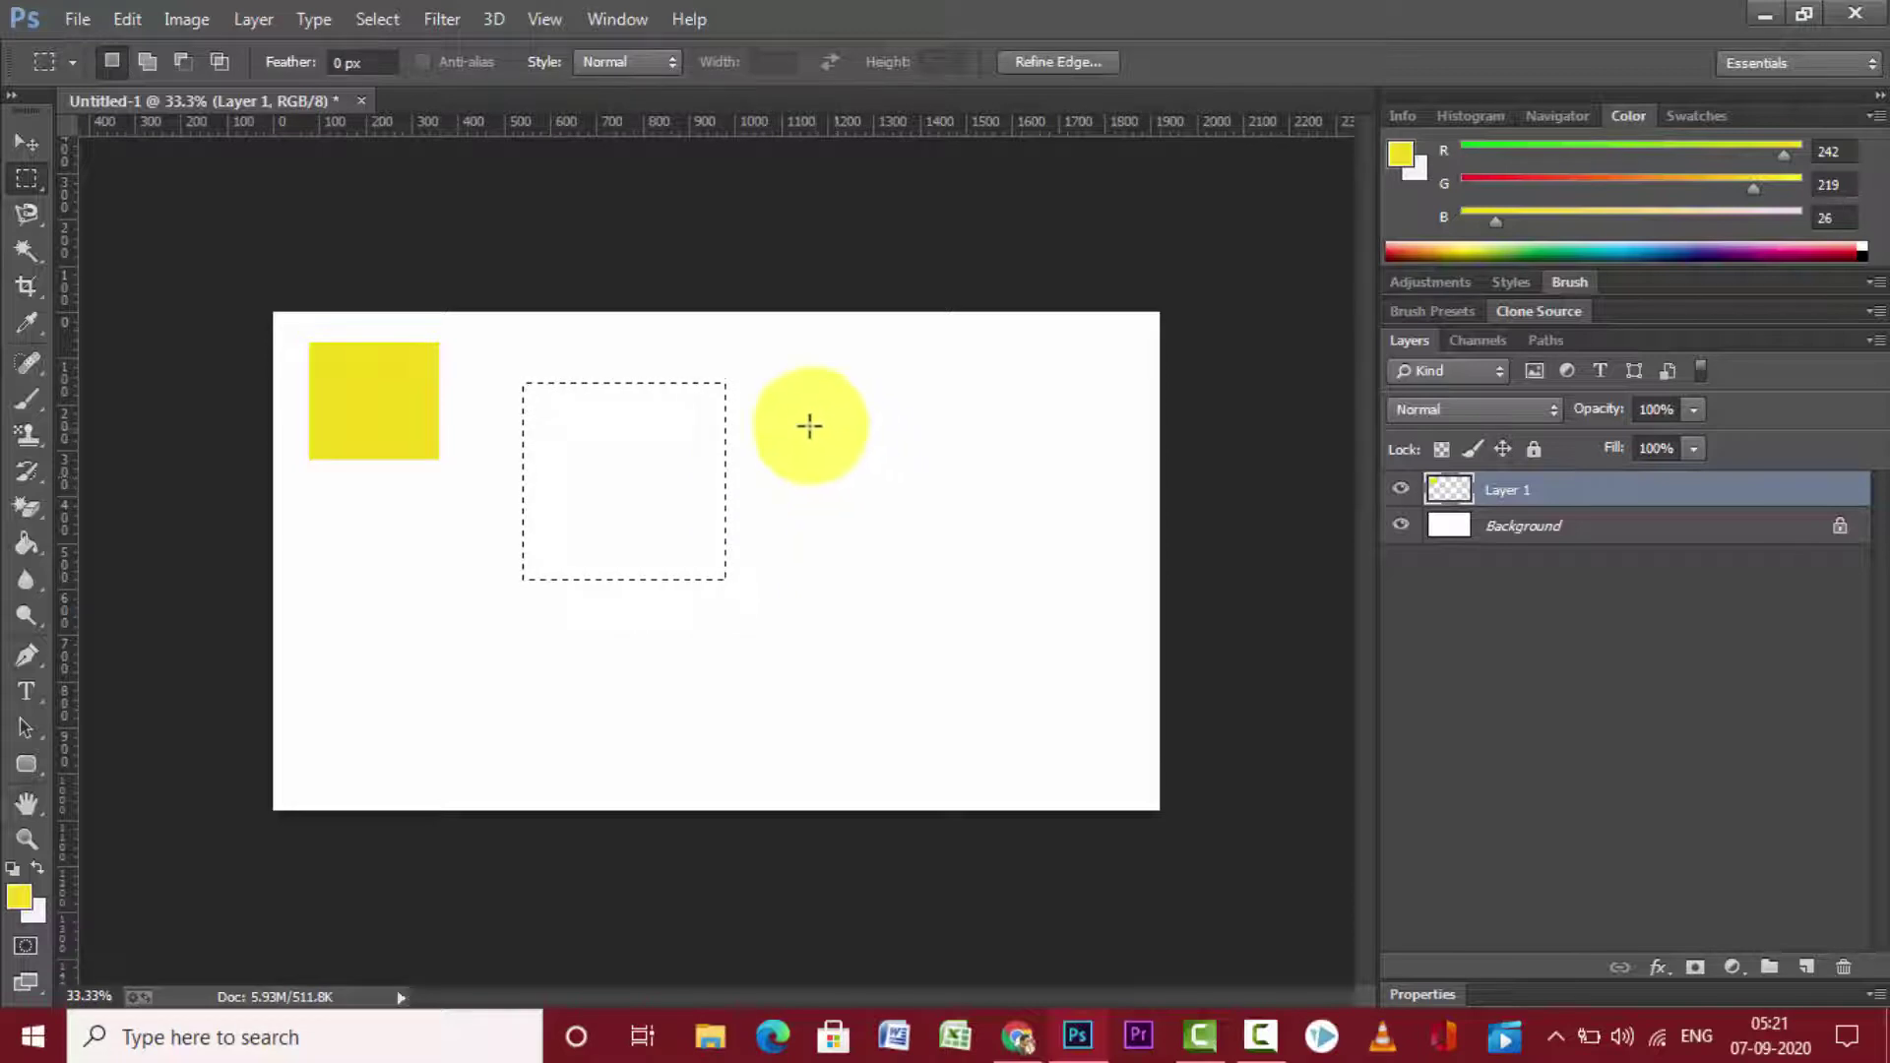
left_click_drag(815, 441, 1033, 680)
left_click(1037, 677)
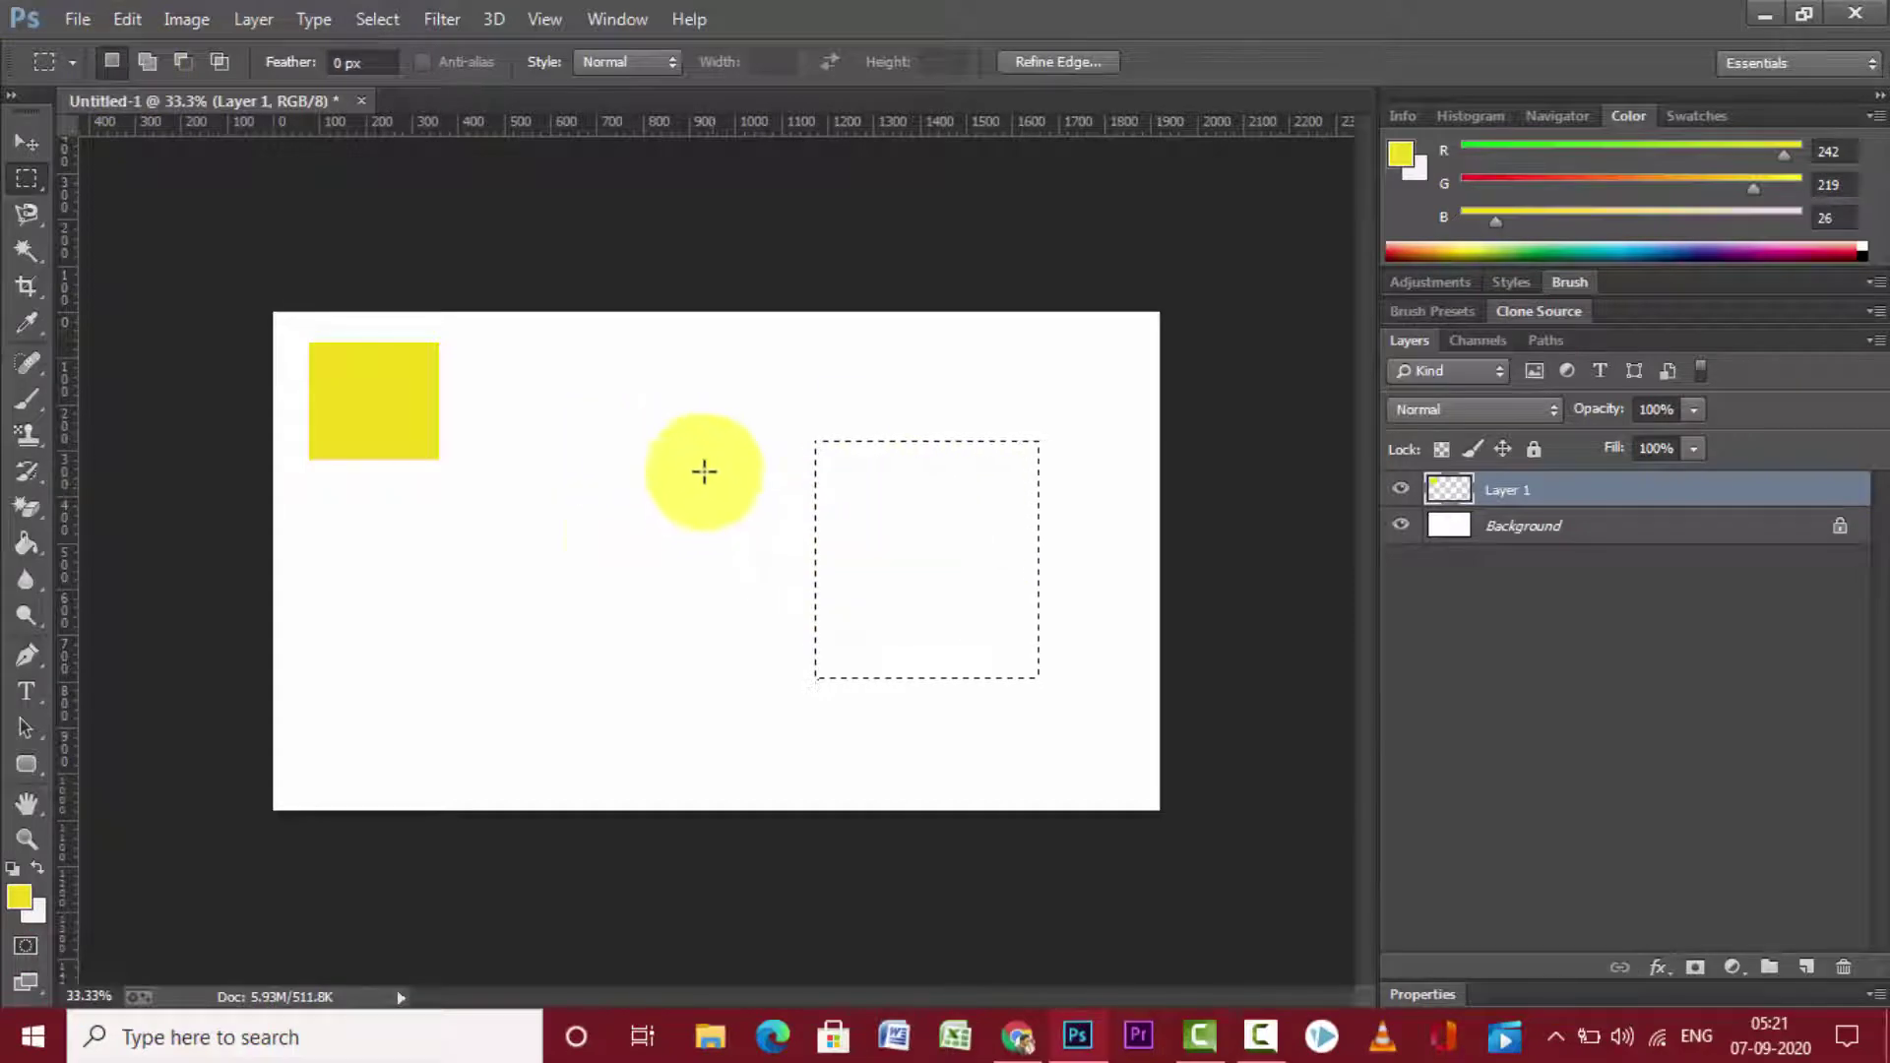
left_click_drag(701, 473, 490, 613)
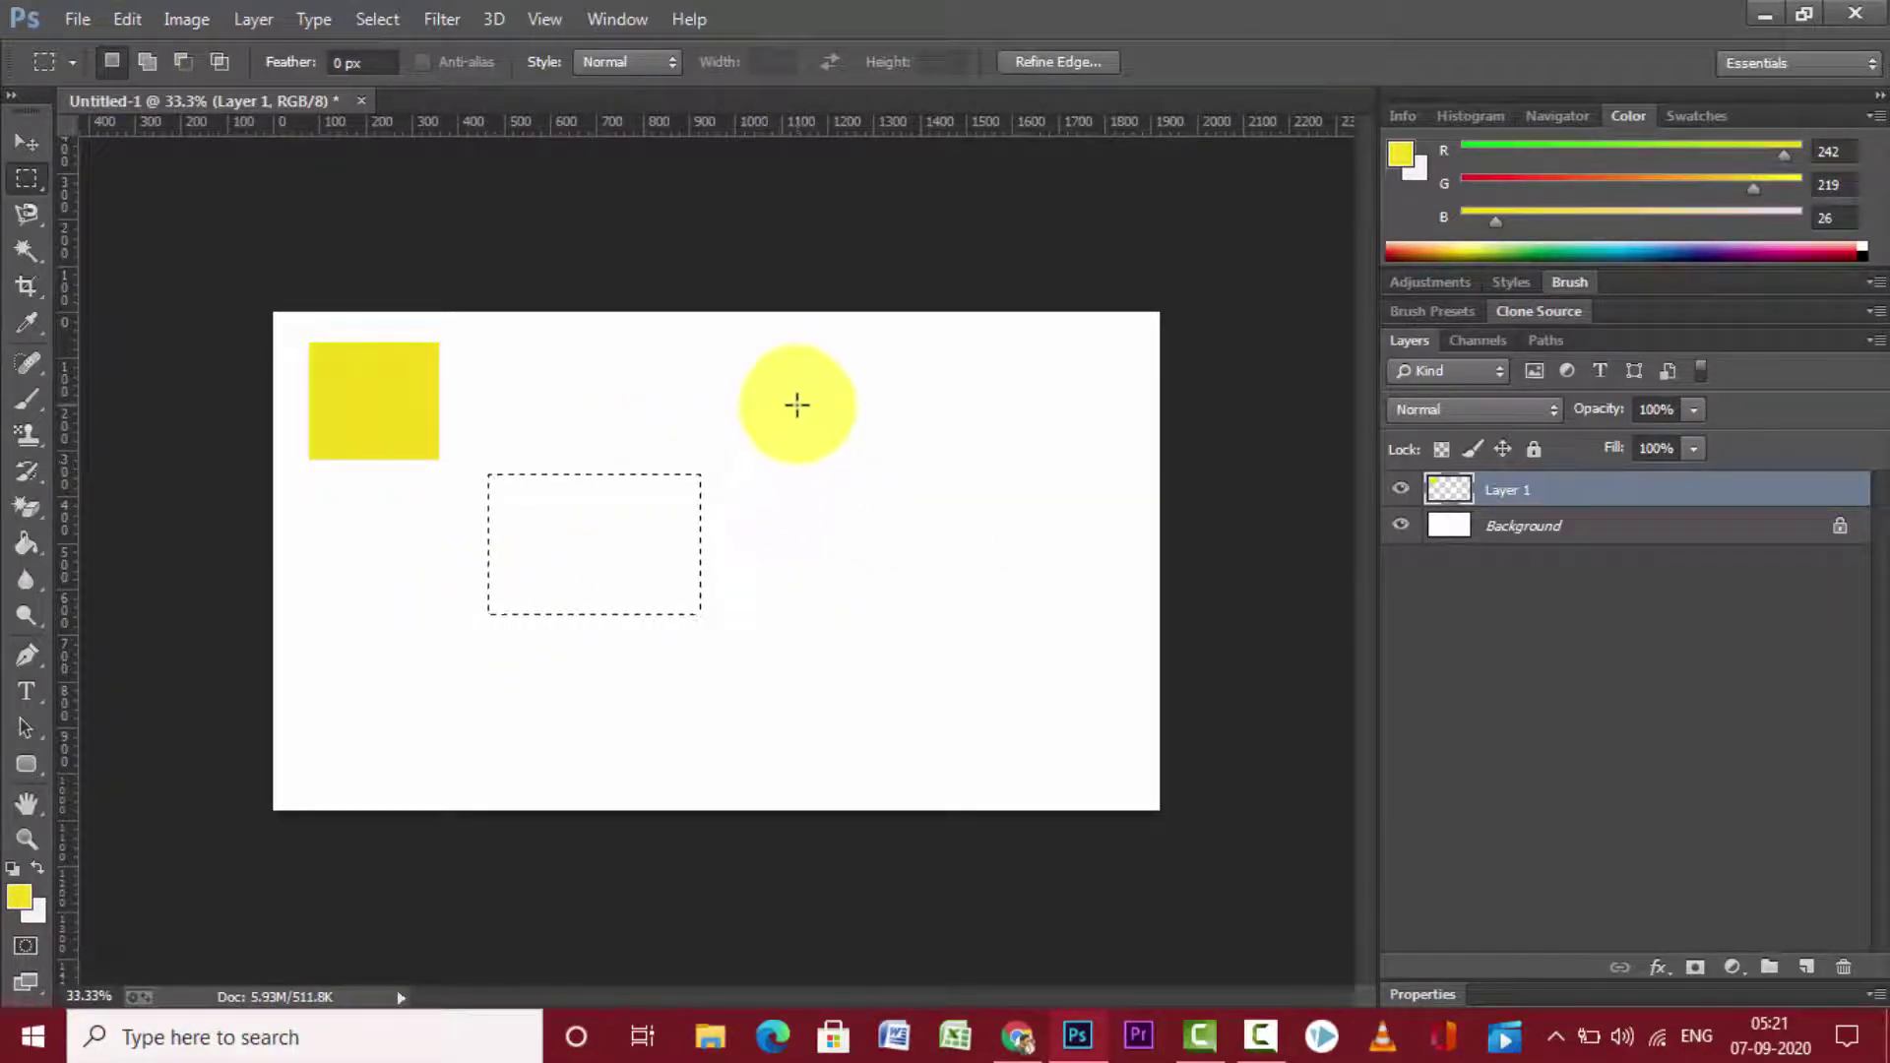
left_click_drag(798, 403, 1048, 644)
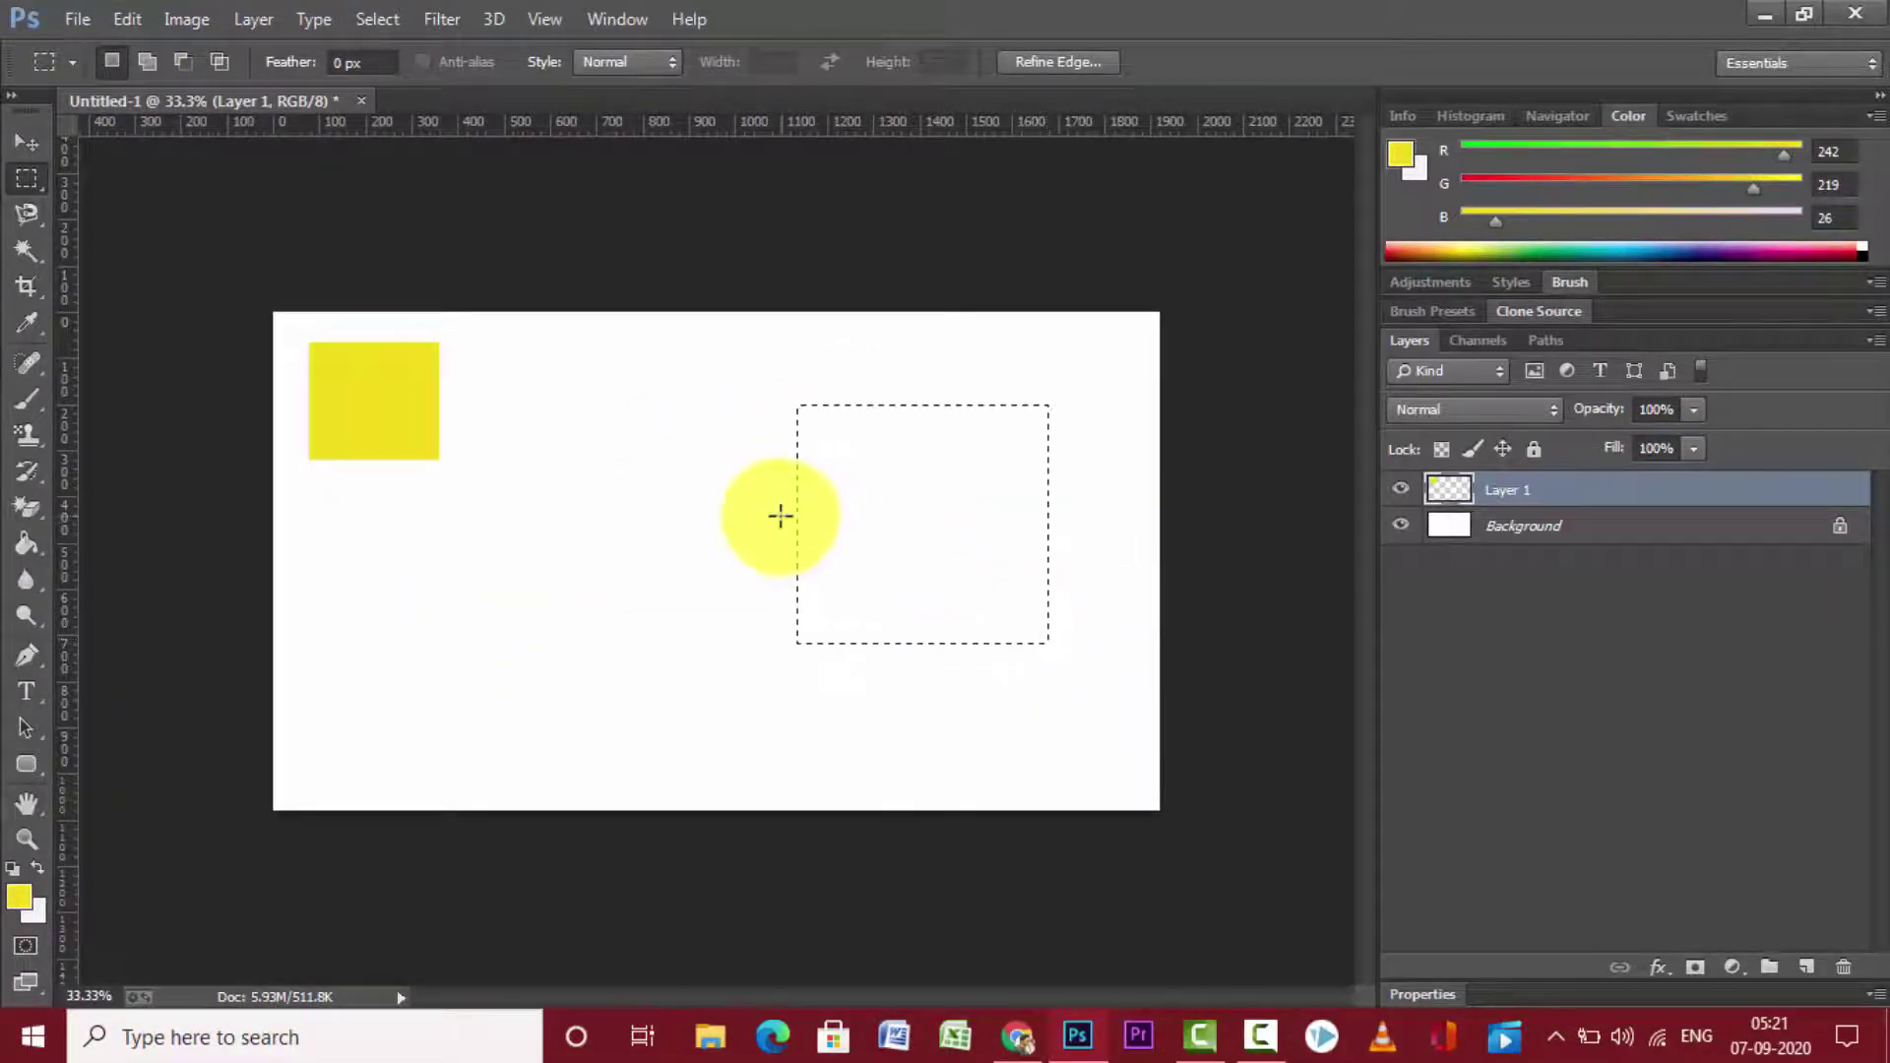
left_click_drag(598, 489, 439, 701)
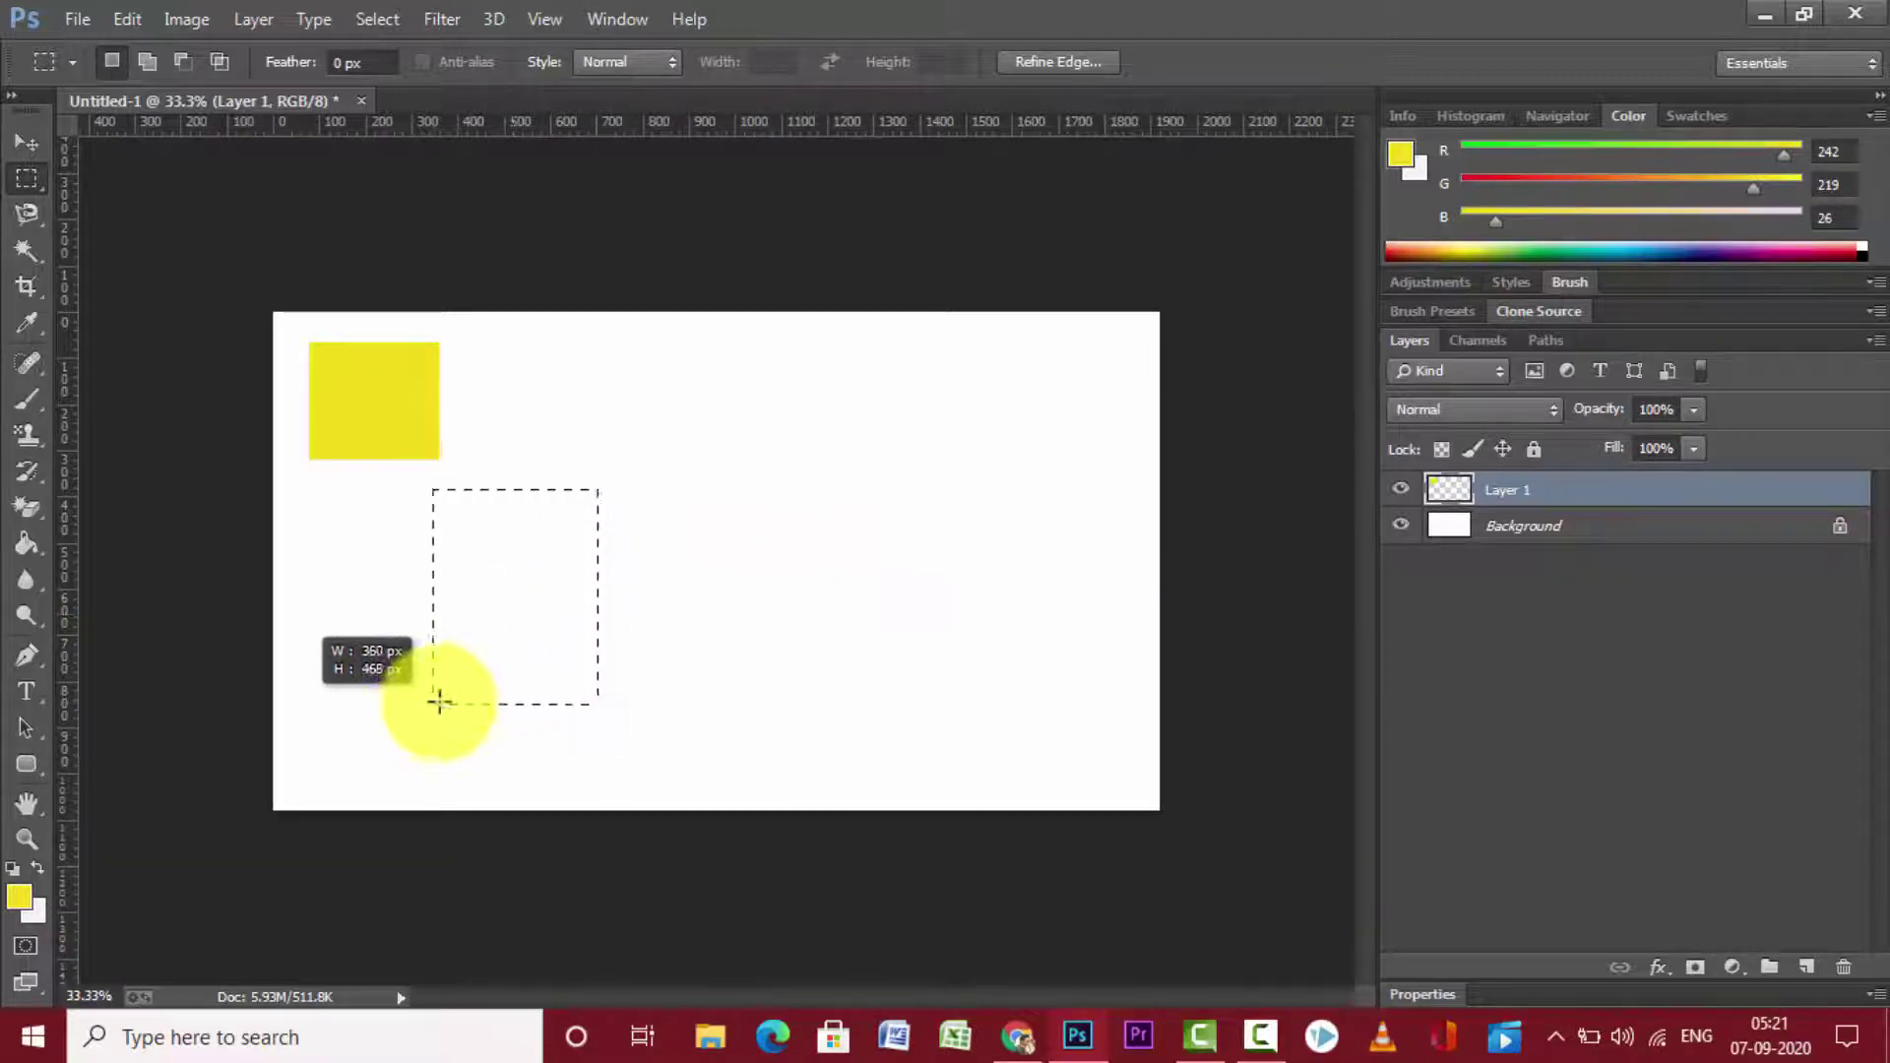
mouse_move(696, 476)
left_mouse_down()
mouse_move(845, 674)
mouse_move(1112, 773)
left_mouse_up()
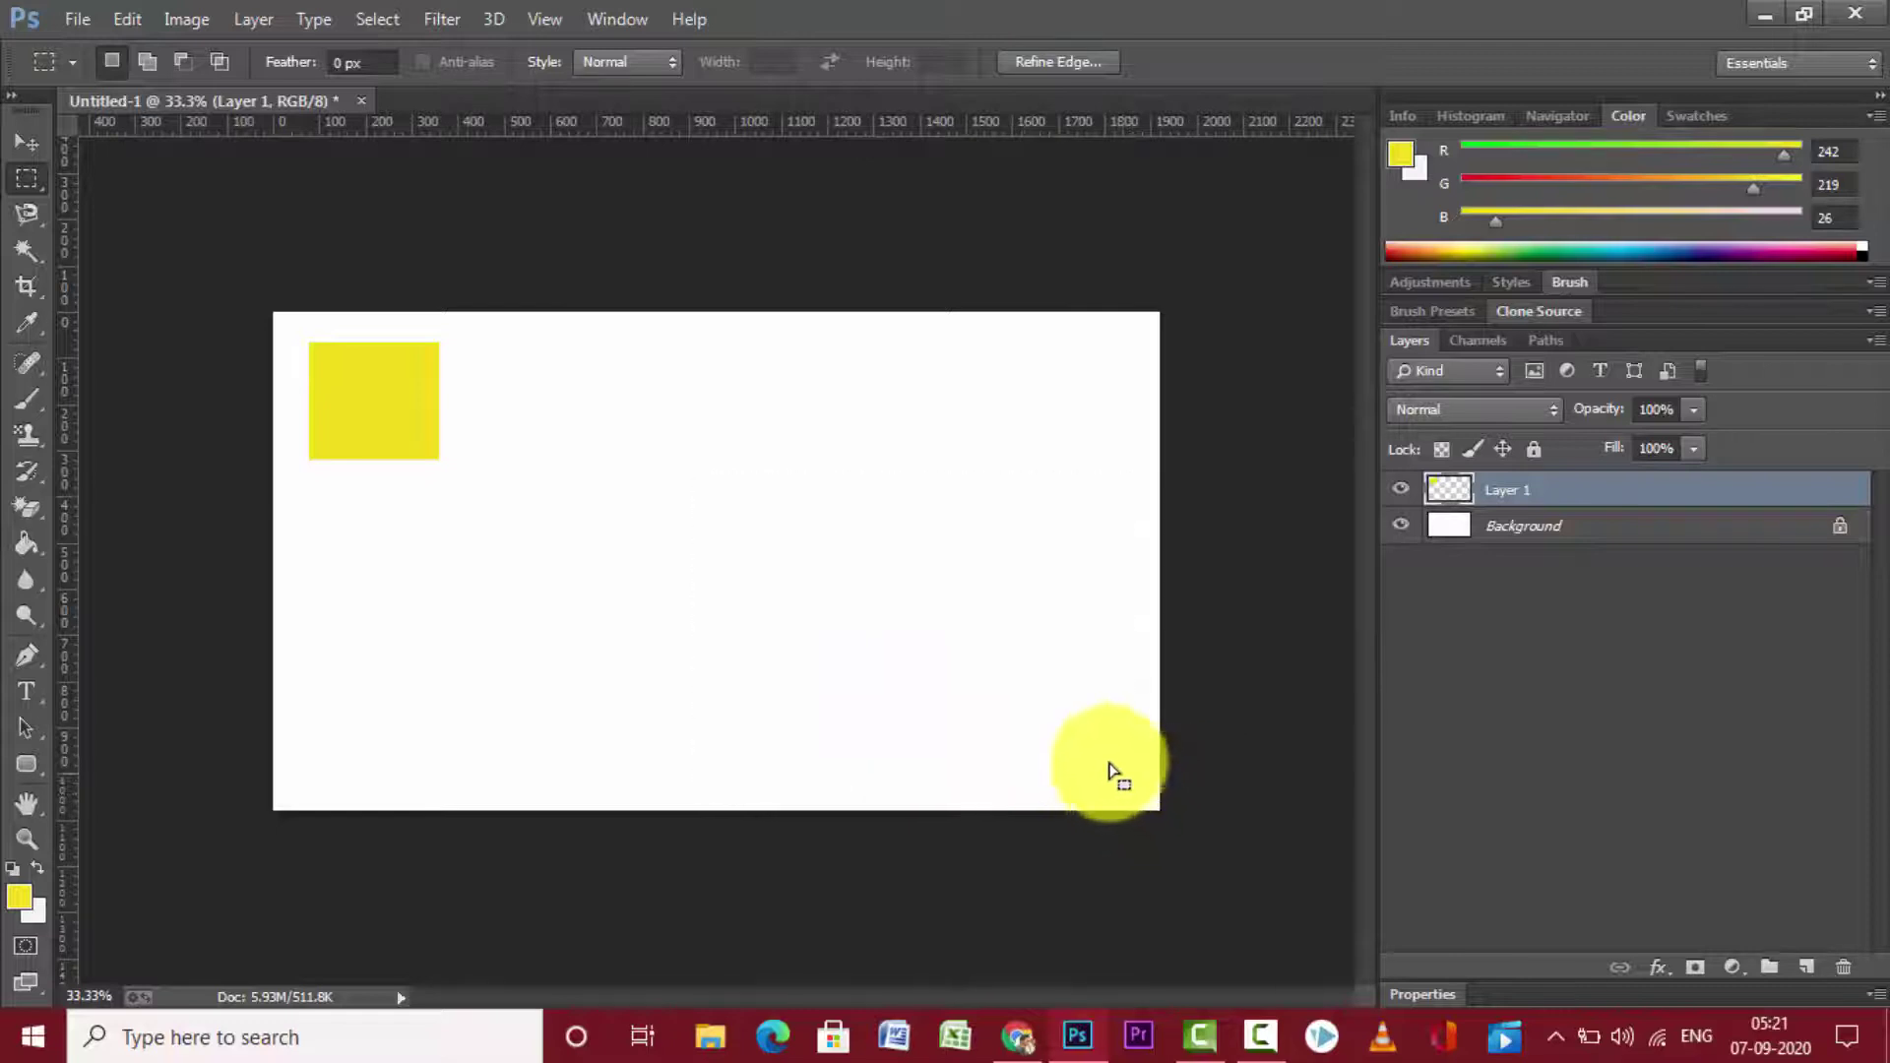
left_click_drag(541, 550, 368, 740)
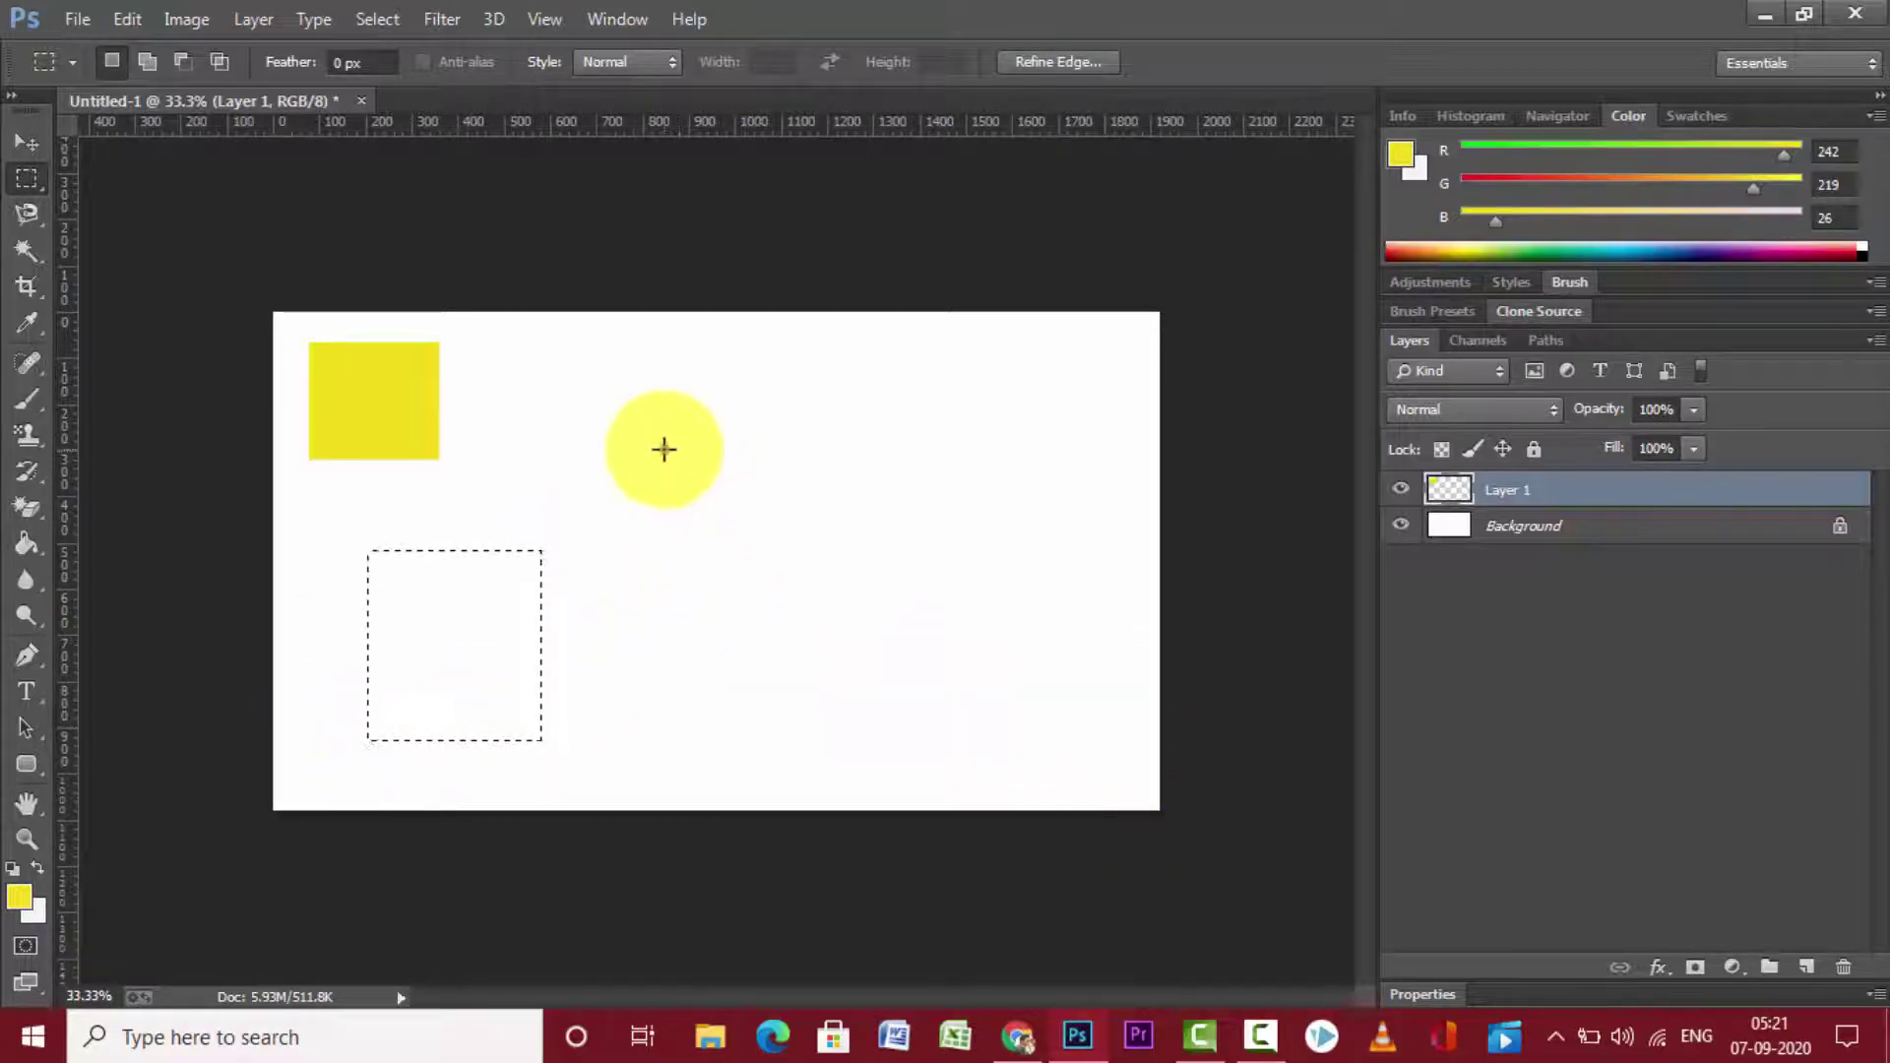
left_click_drag(664, 449, 919, 688)
left_click(919, 711)
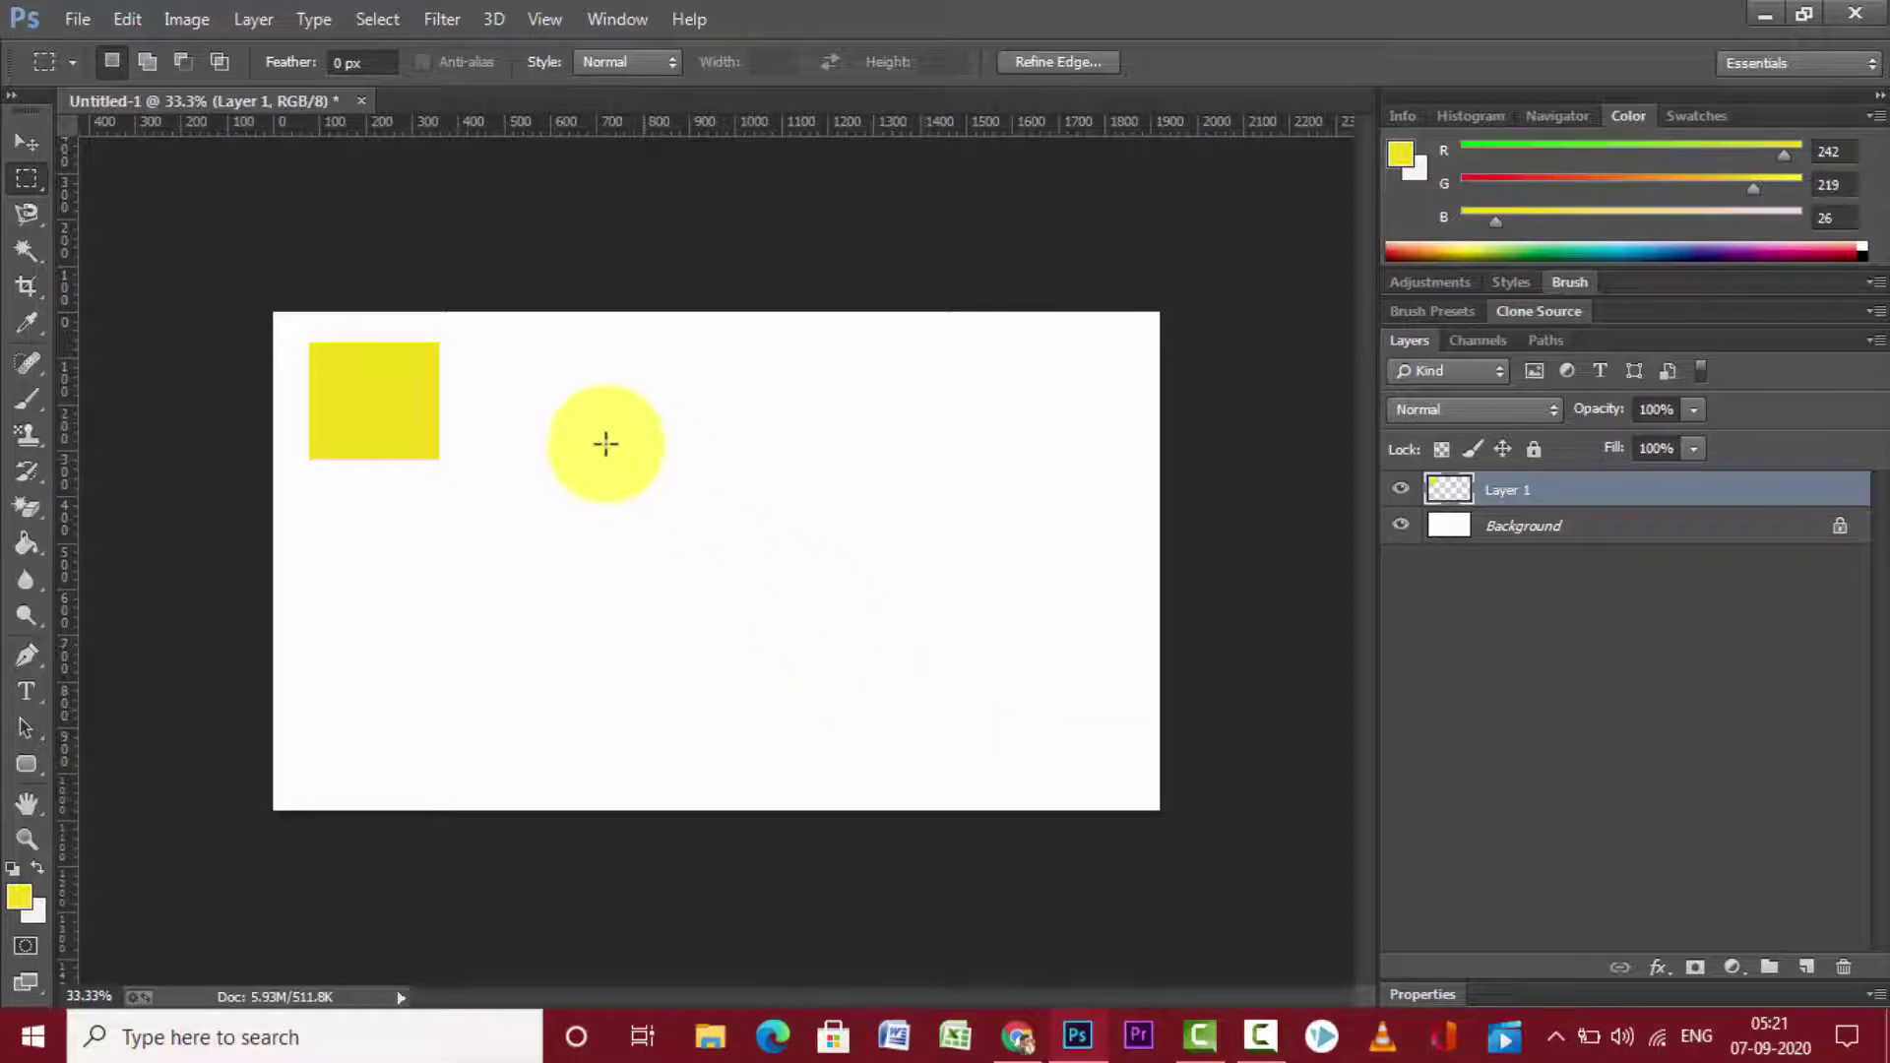
left_click(553, 410)
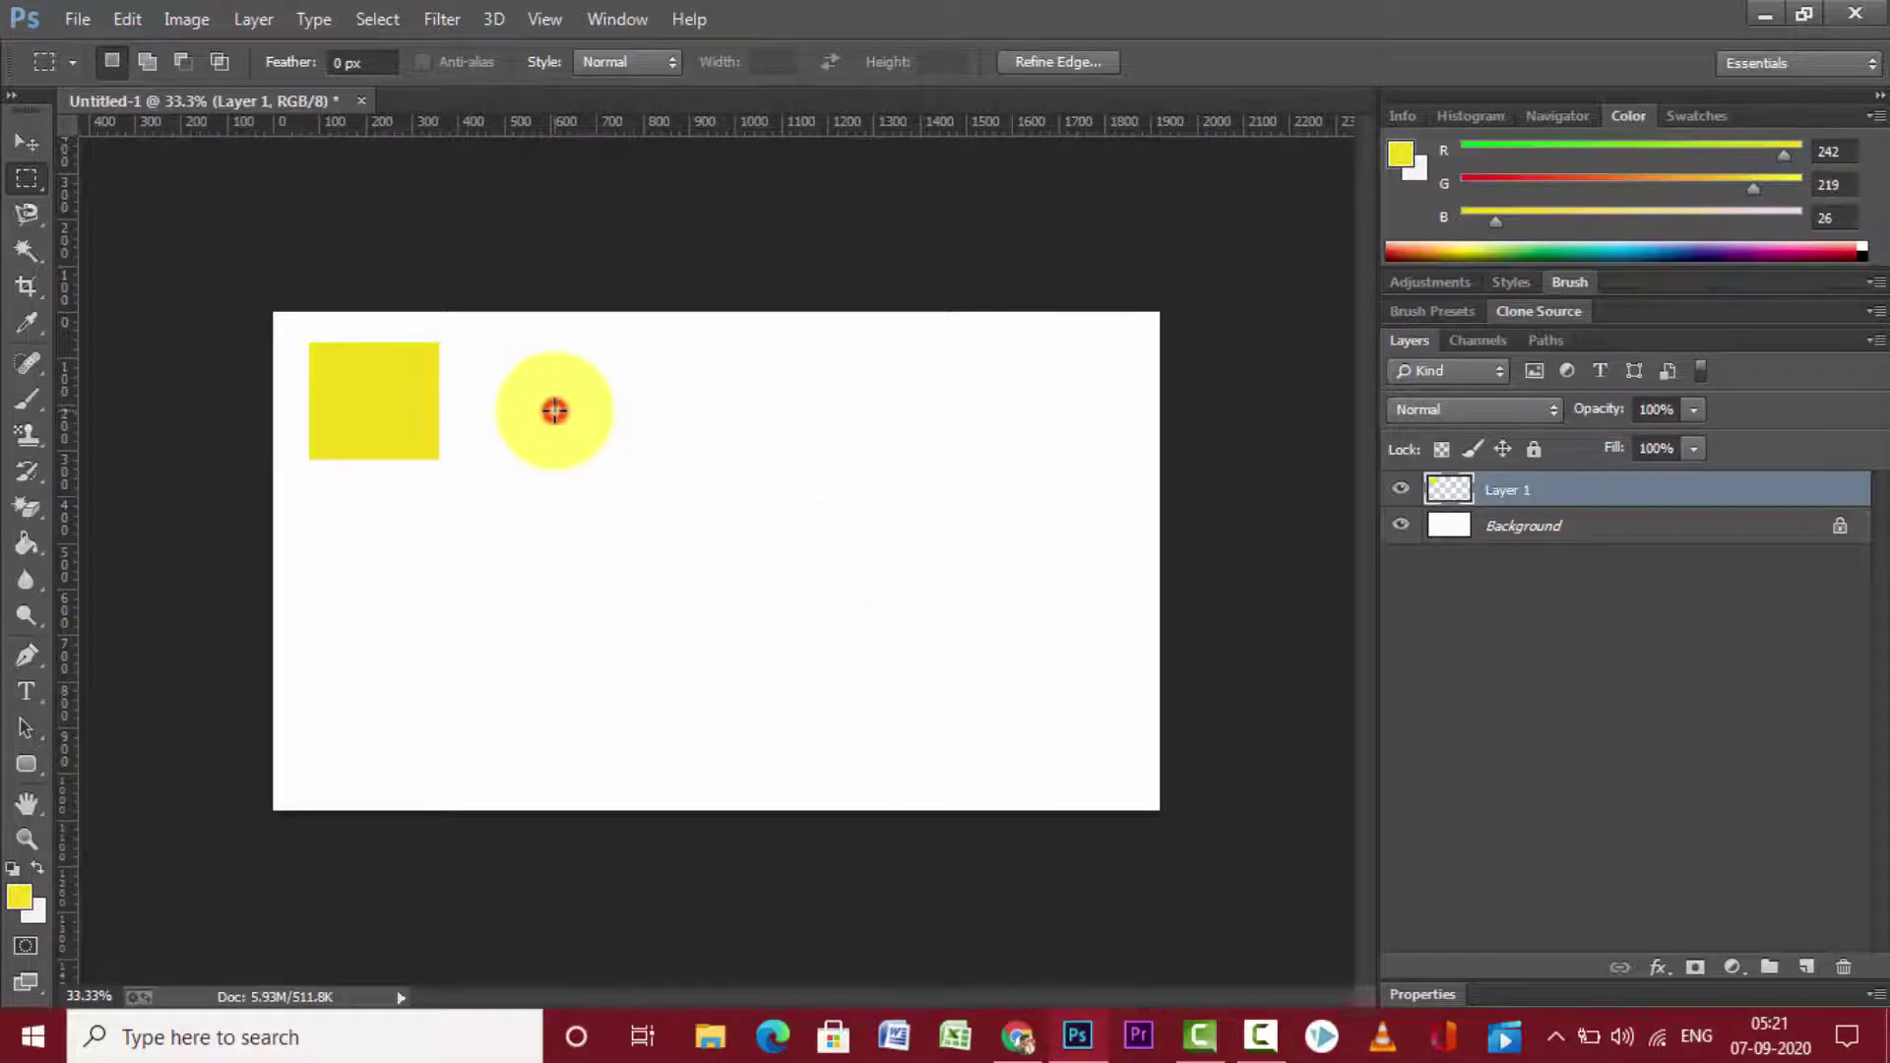
- In Add to Selection mode, combine overlapping rectangles into one blocky selection mid-canvas
left_click(145, 67)
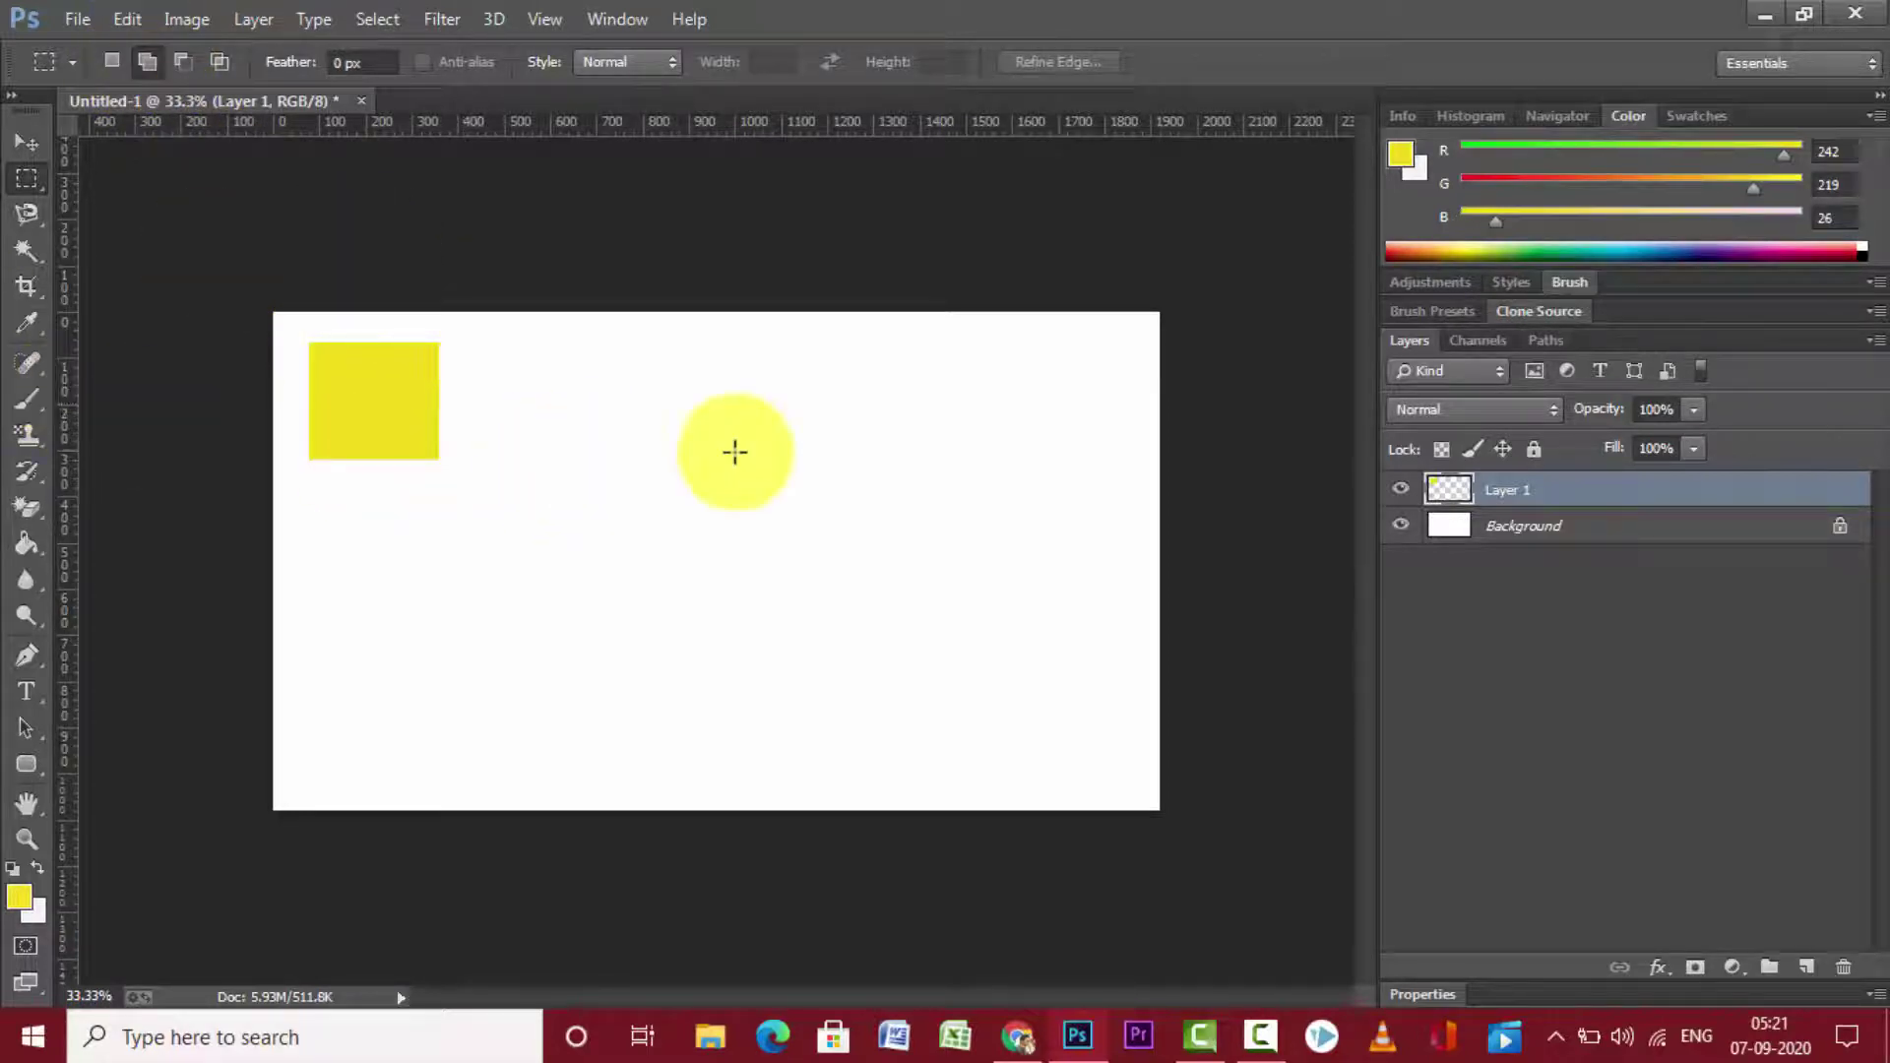
mouse_move(558, 401)
left_mouse_down()
mouse_move(708, 579)
mouse_move(745, 569)
left_mouse_up()
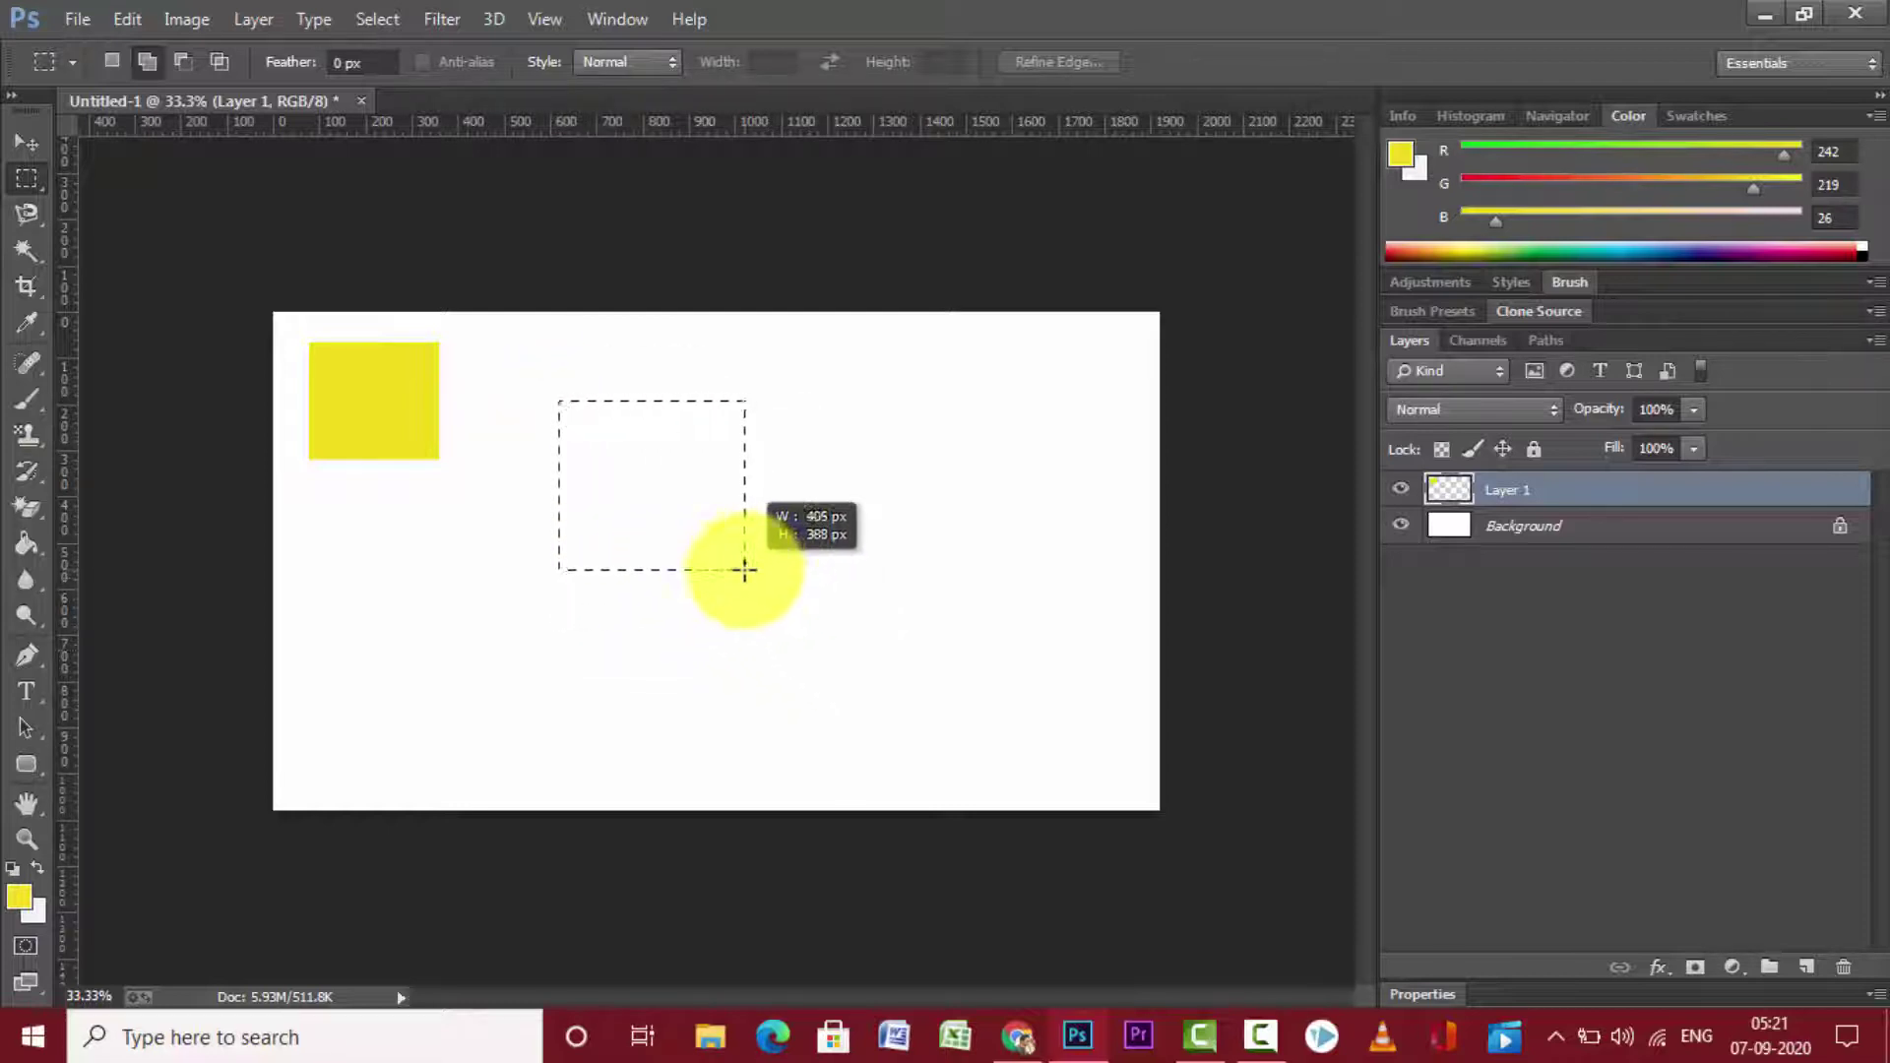
left_click_drag(914, 519, 1112, 709)
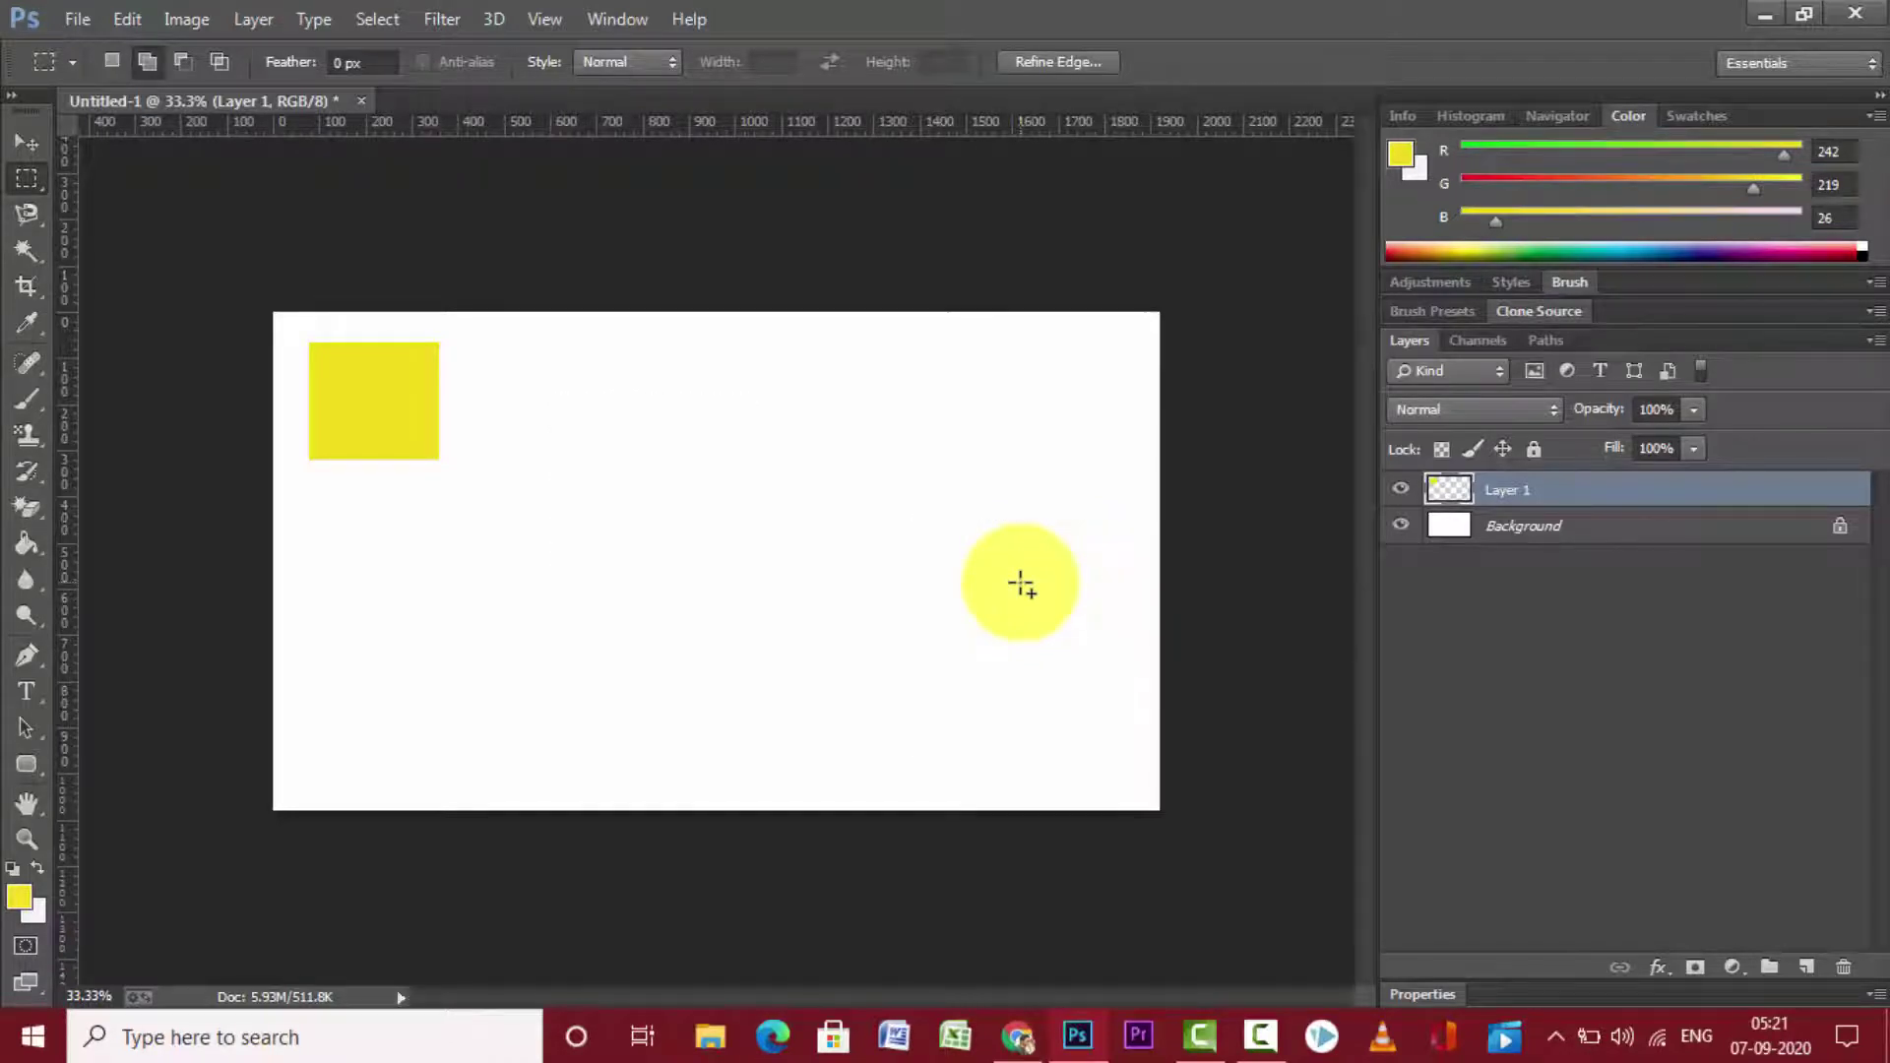
mouse_move(532, 398)
left_mouse_down()
mouse_move(615, 547)
mouse_move(789, 622)
left_mouse_up()
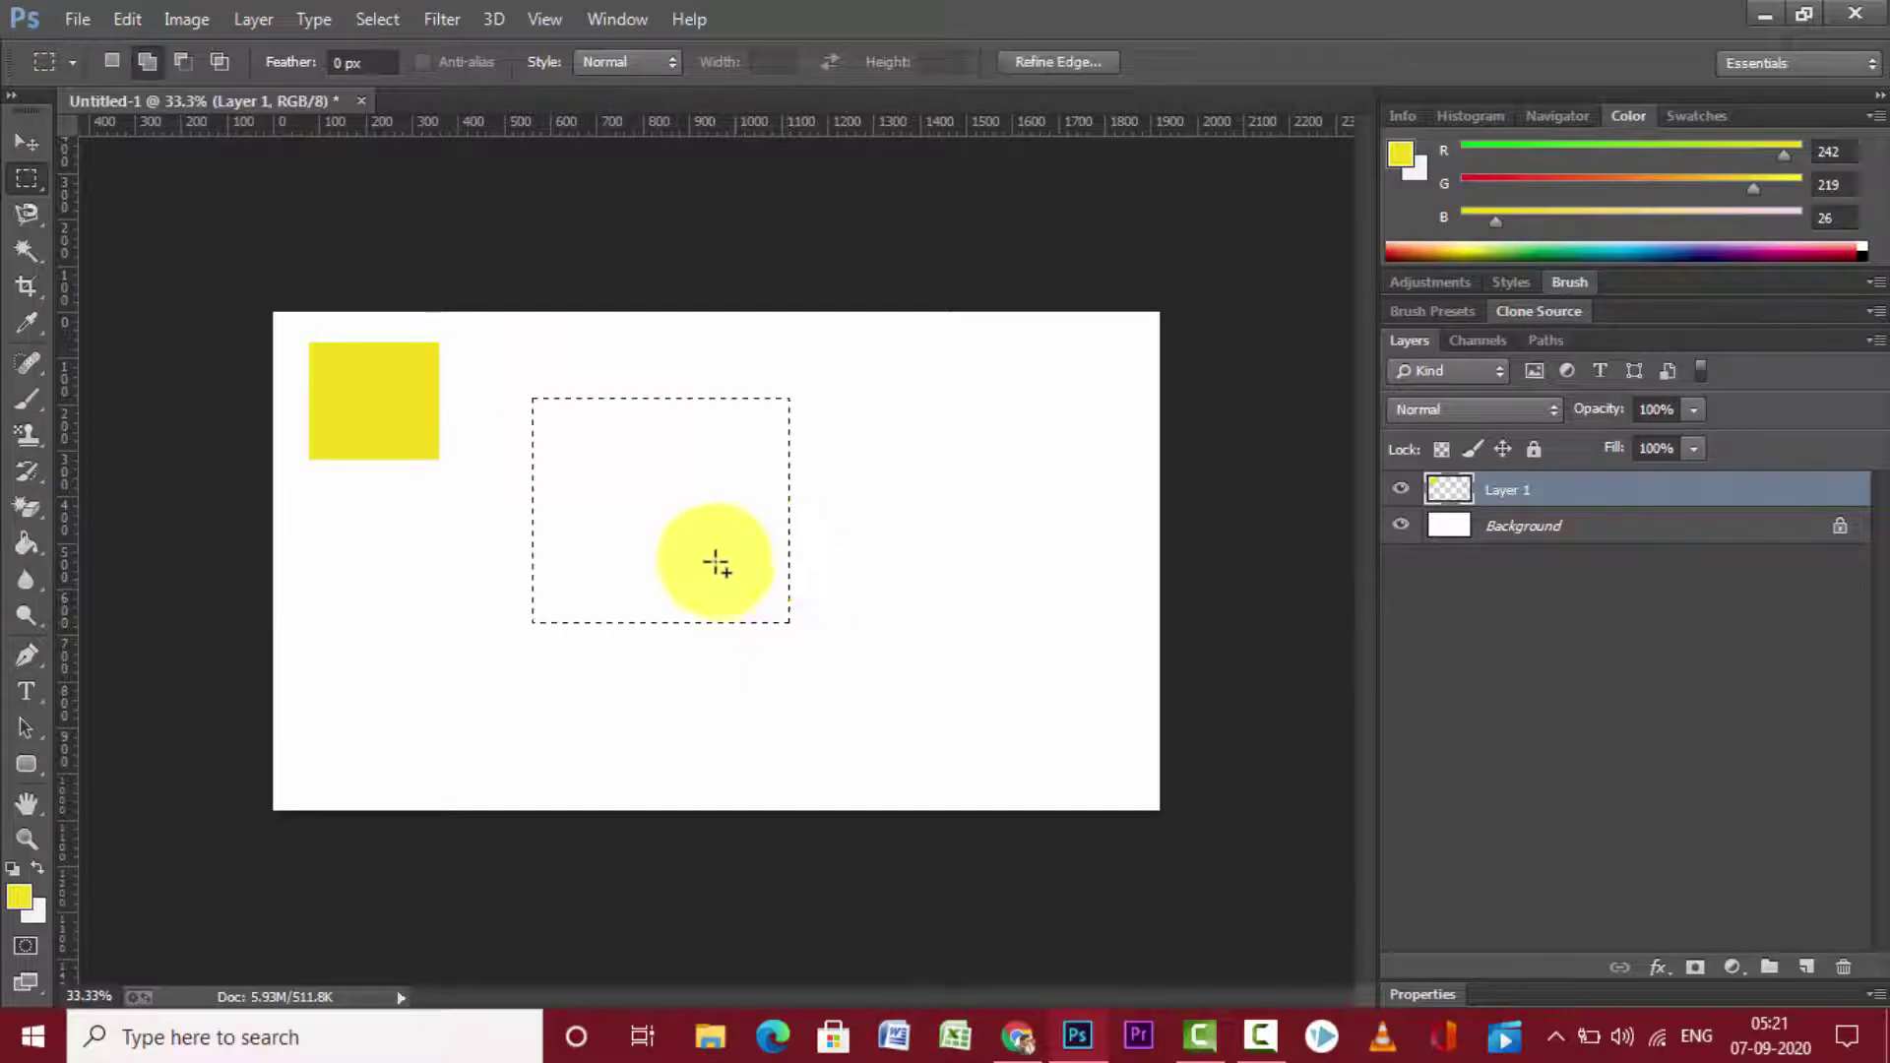
mouse_move(713, 563)
left_mouse_down()
mouse_move(889, 766)
mouse_move(940, 769)
left_mouse_up()
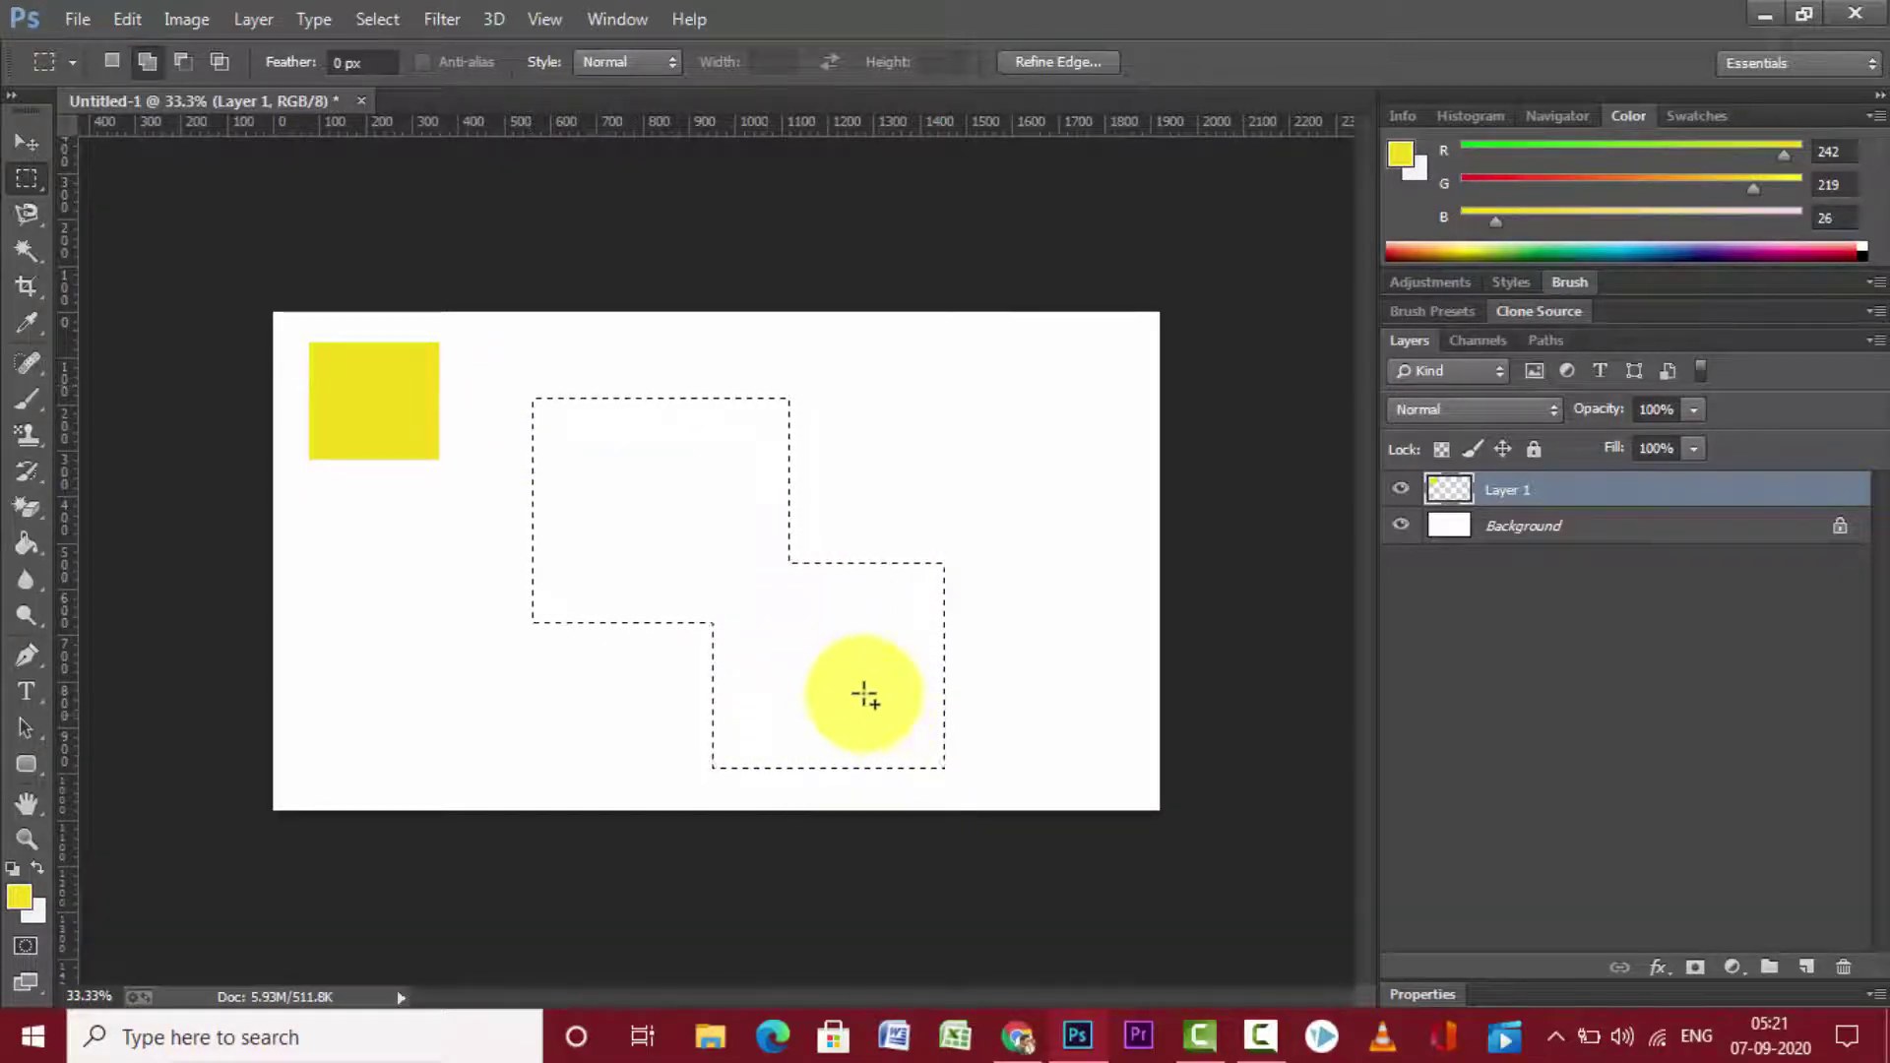
left_click_drag(674, 372, 878, 455)
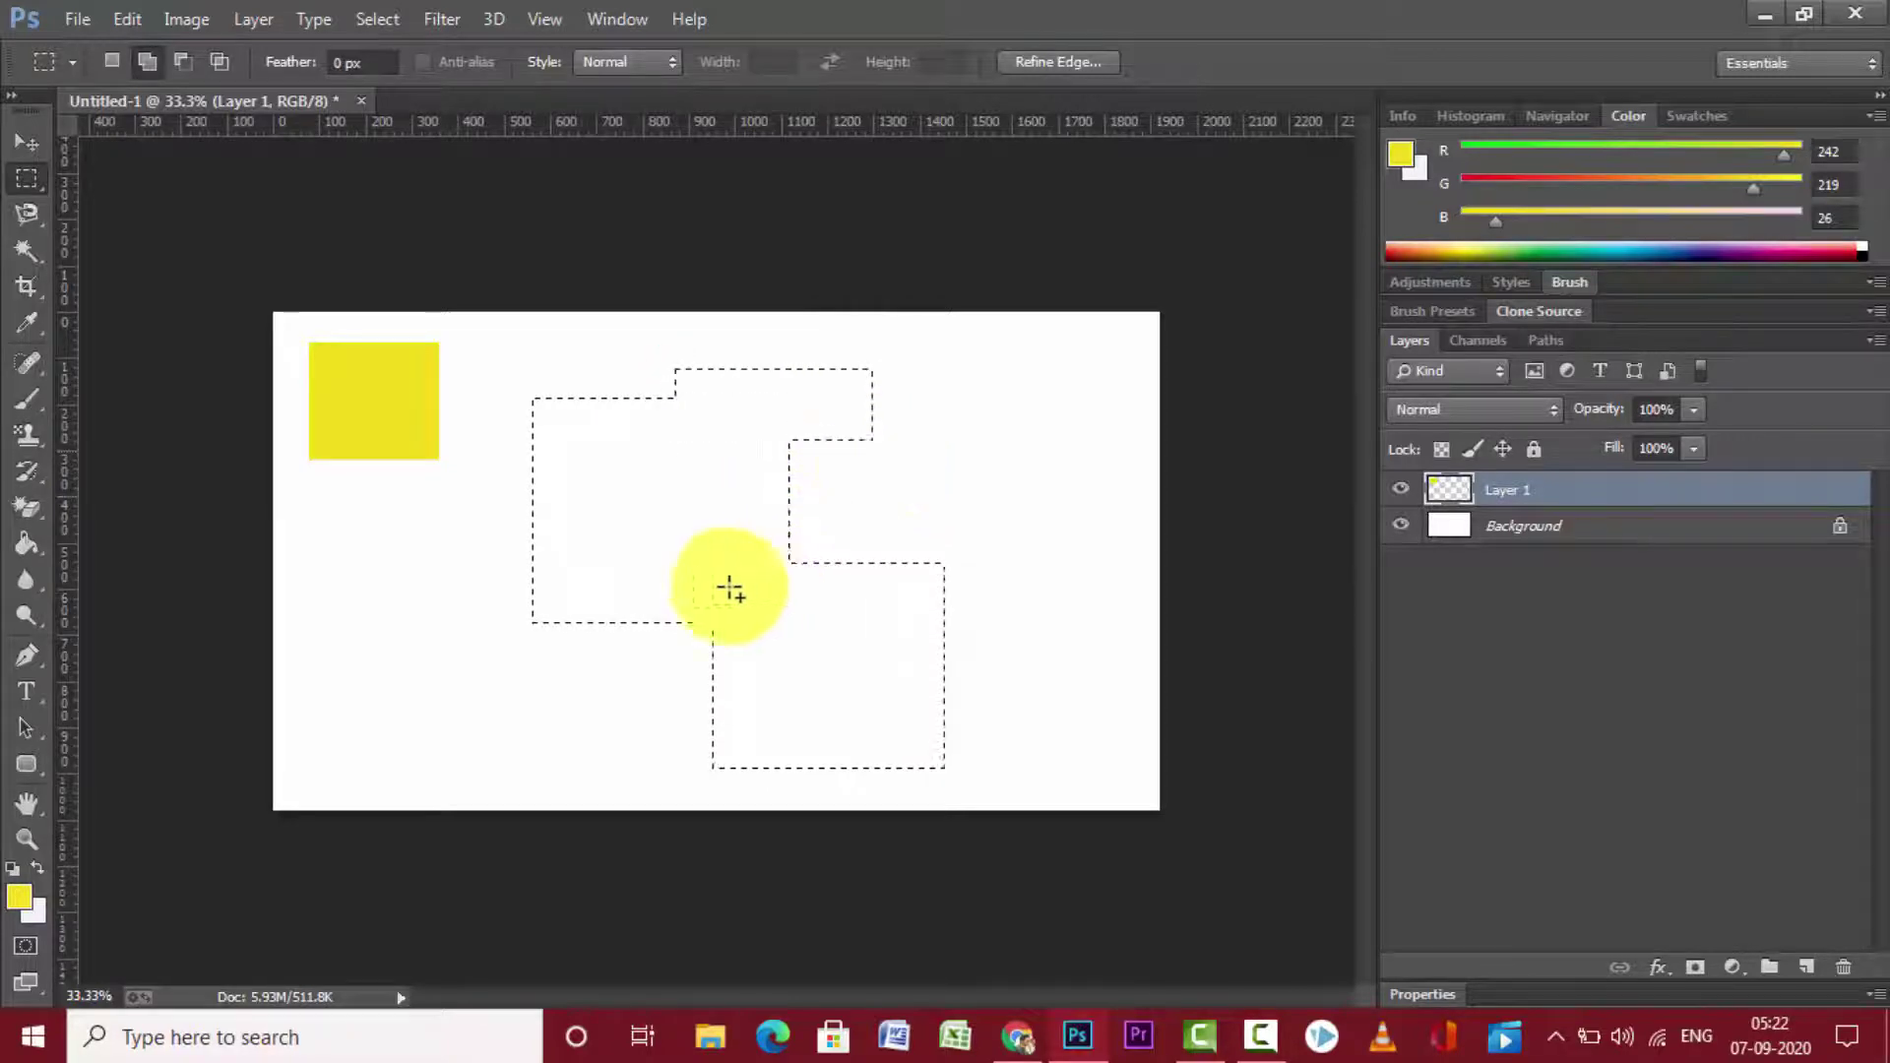
mouse_move(624, 556)
left_mouse_down()
mouse_move(688, 758)
mouse_move(427, 676)
left_mouse_up()
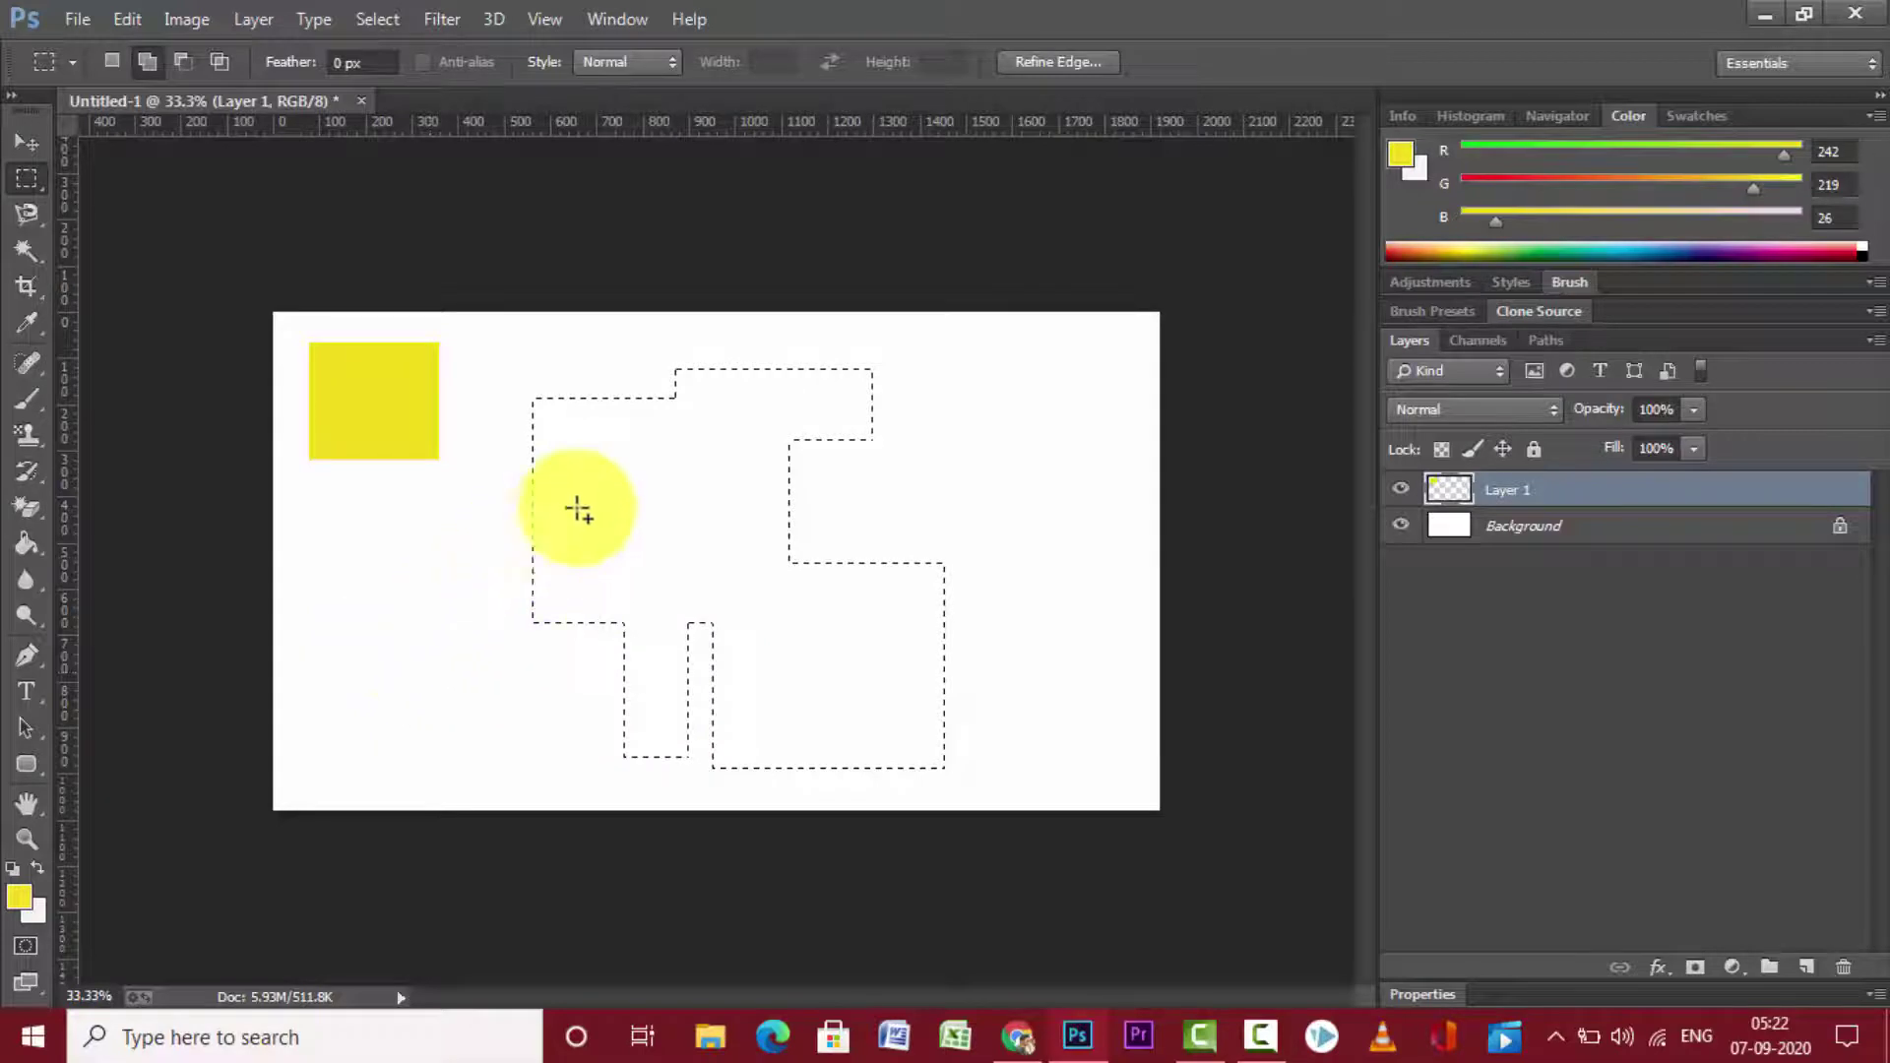
left_click_drag(590, 493, 477, 520)
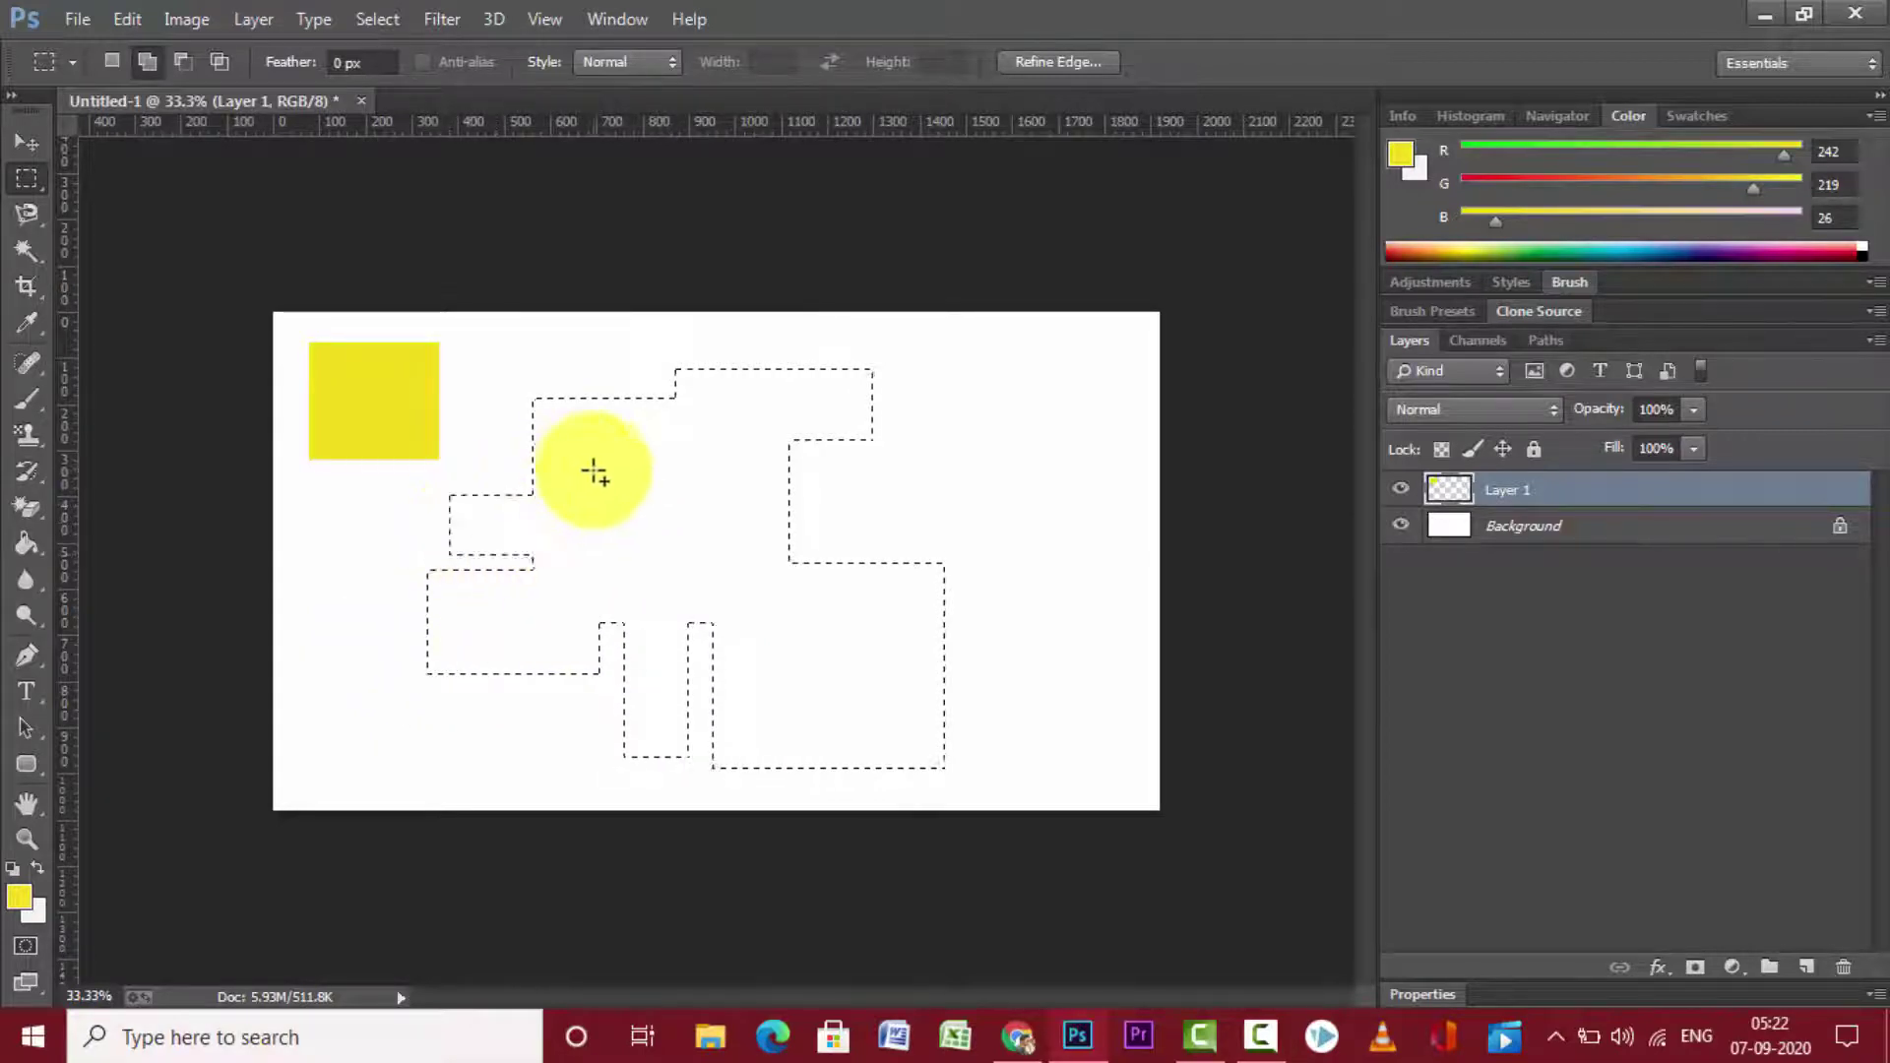
left_click_drag(595, 470, 506, 330)
left_click_drag(449, 495, 533, 554)
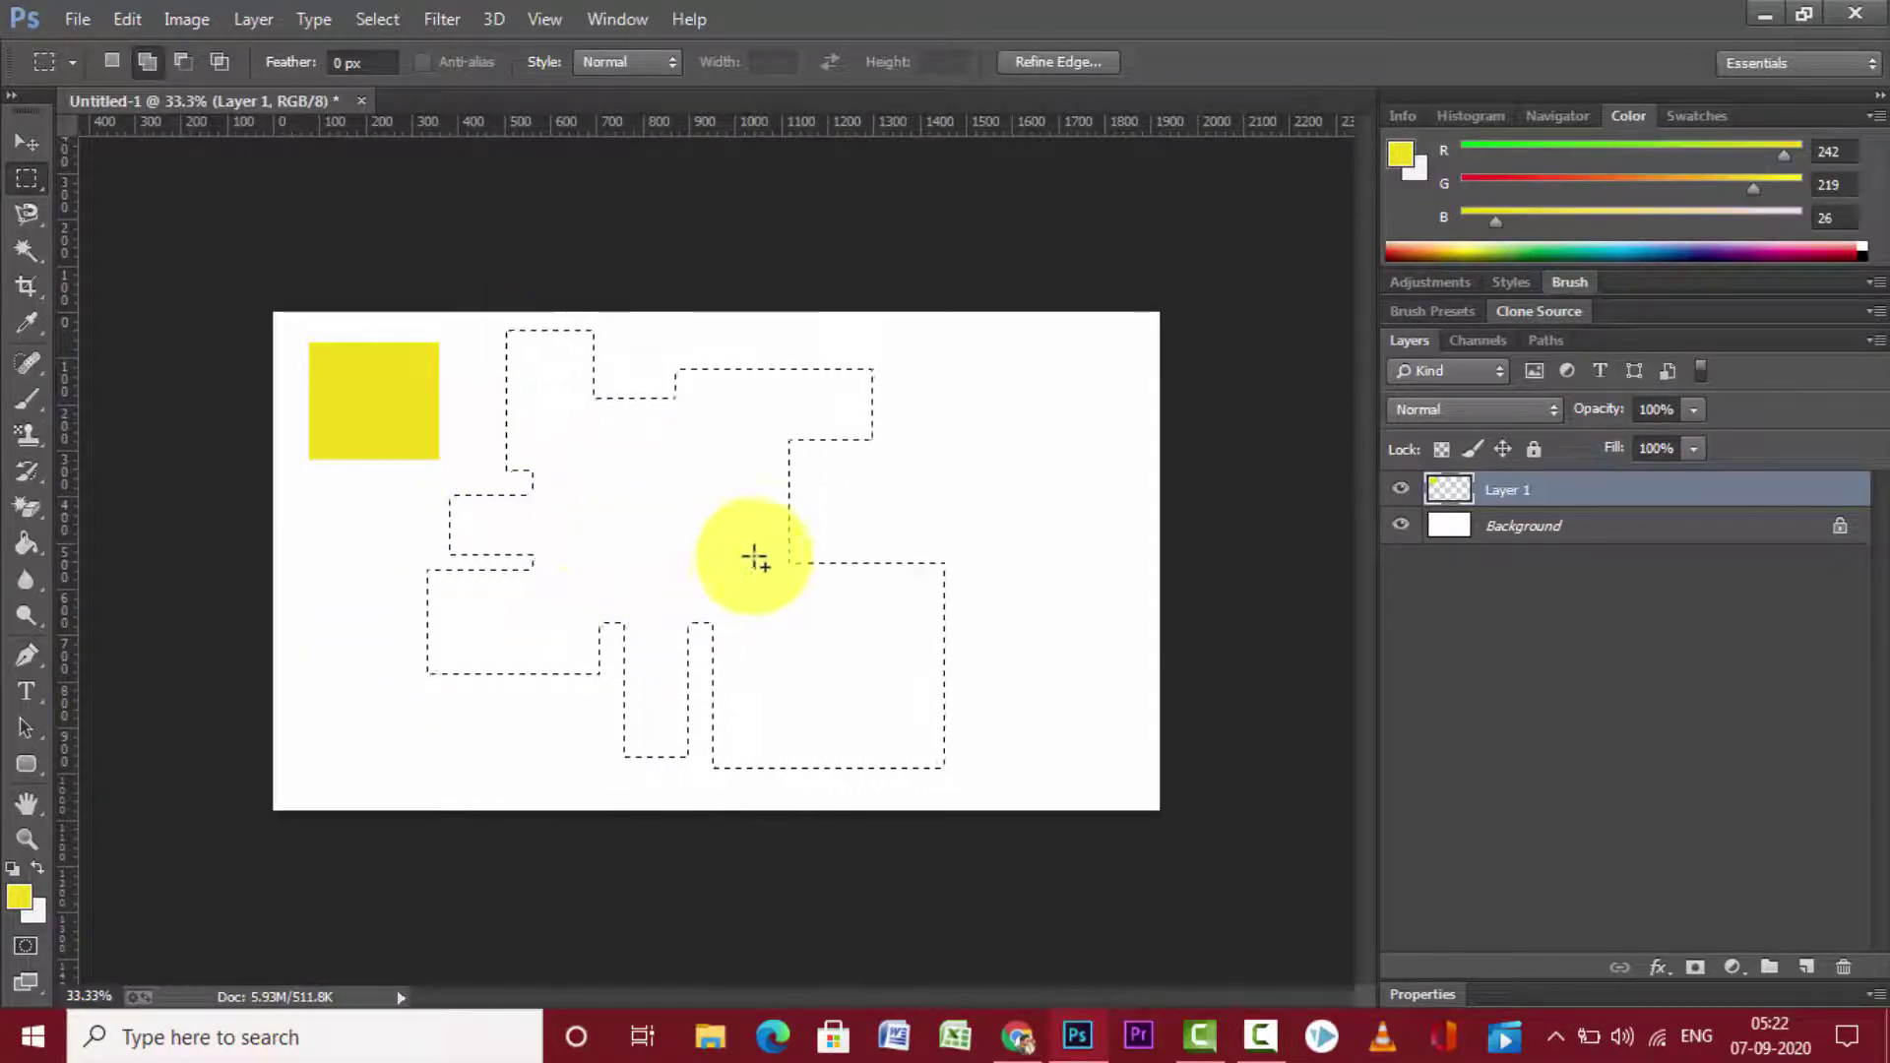
- Set the foreground colour to blue, fill the blocky selection, and deselect
left_click(20, 894)
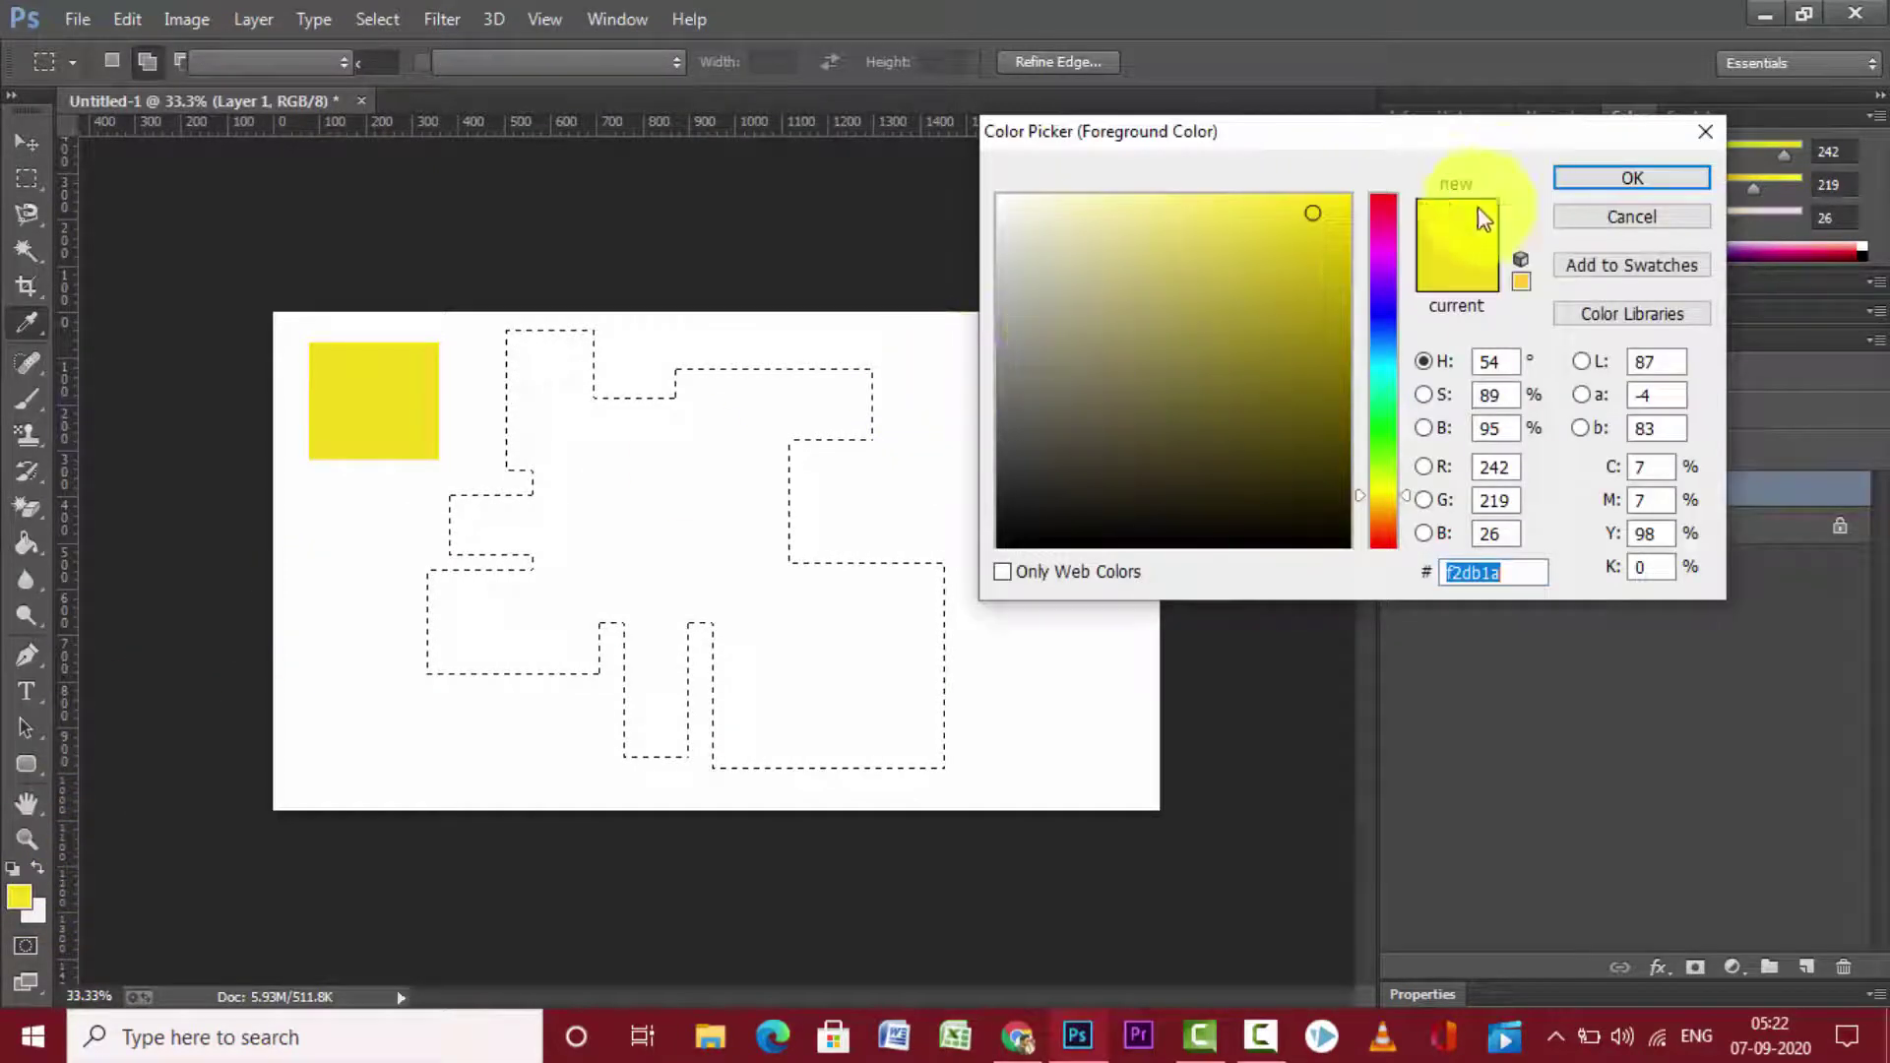
left_click(1383, 324)
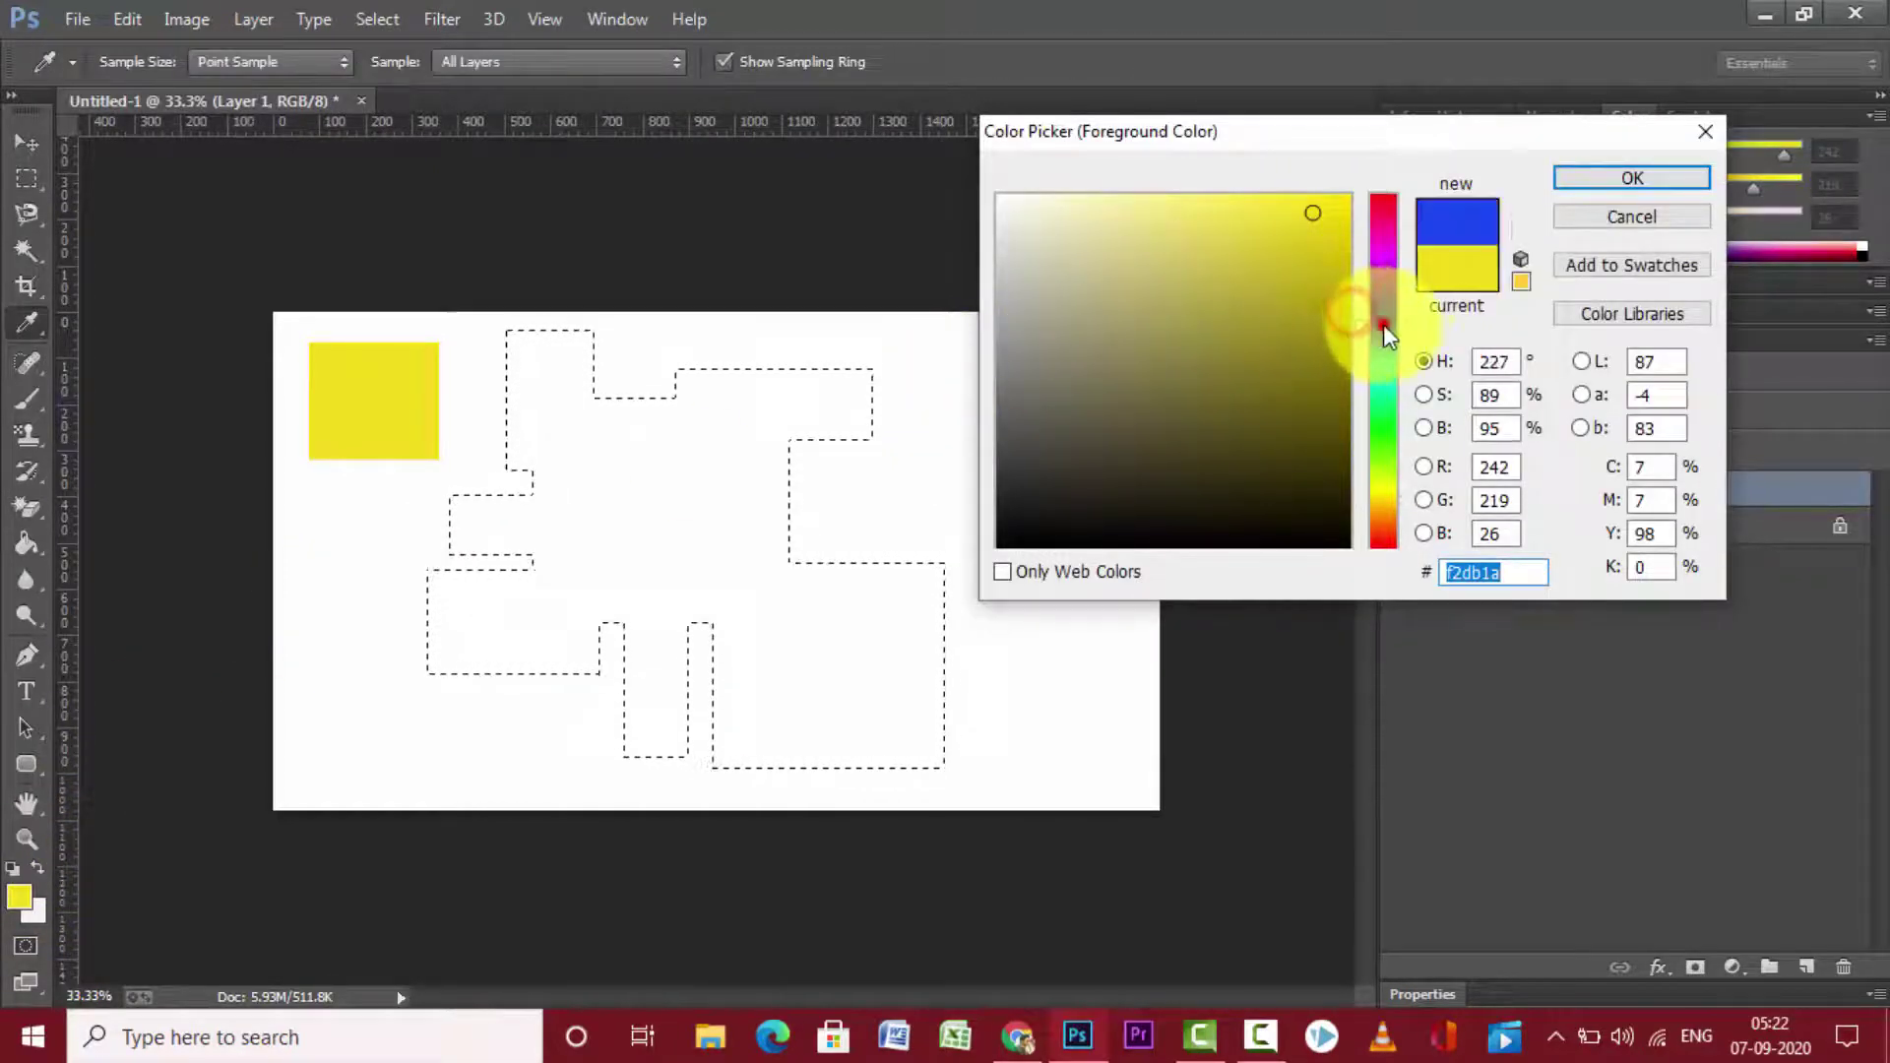
left_click(1595, 179)
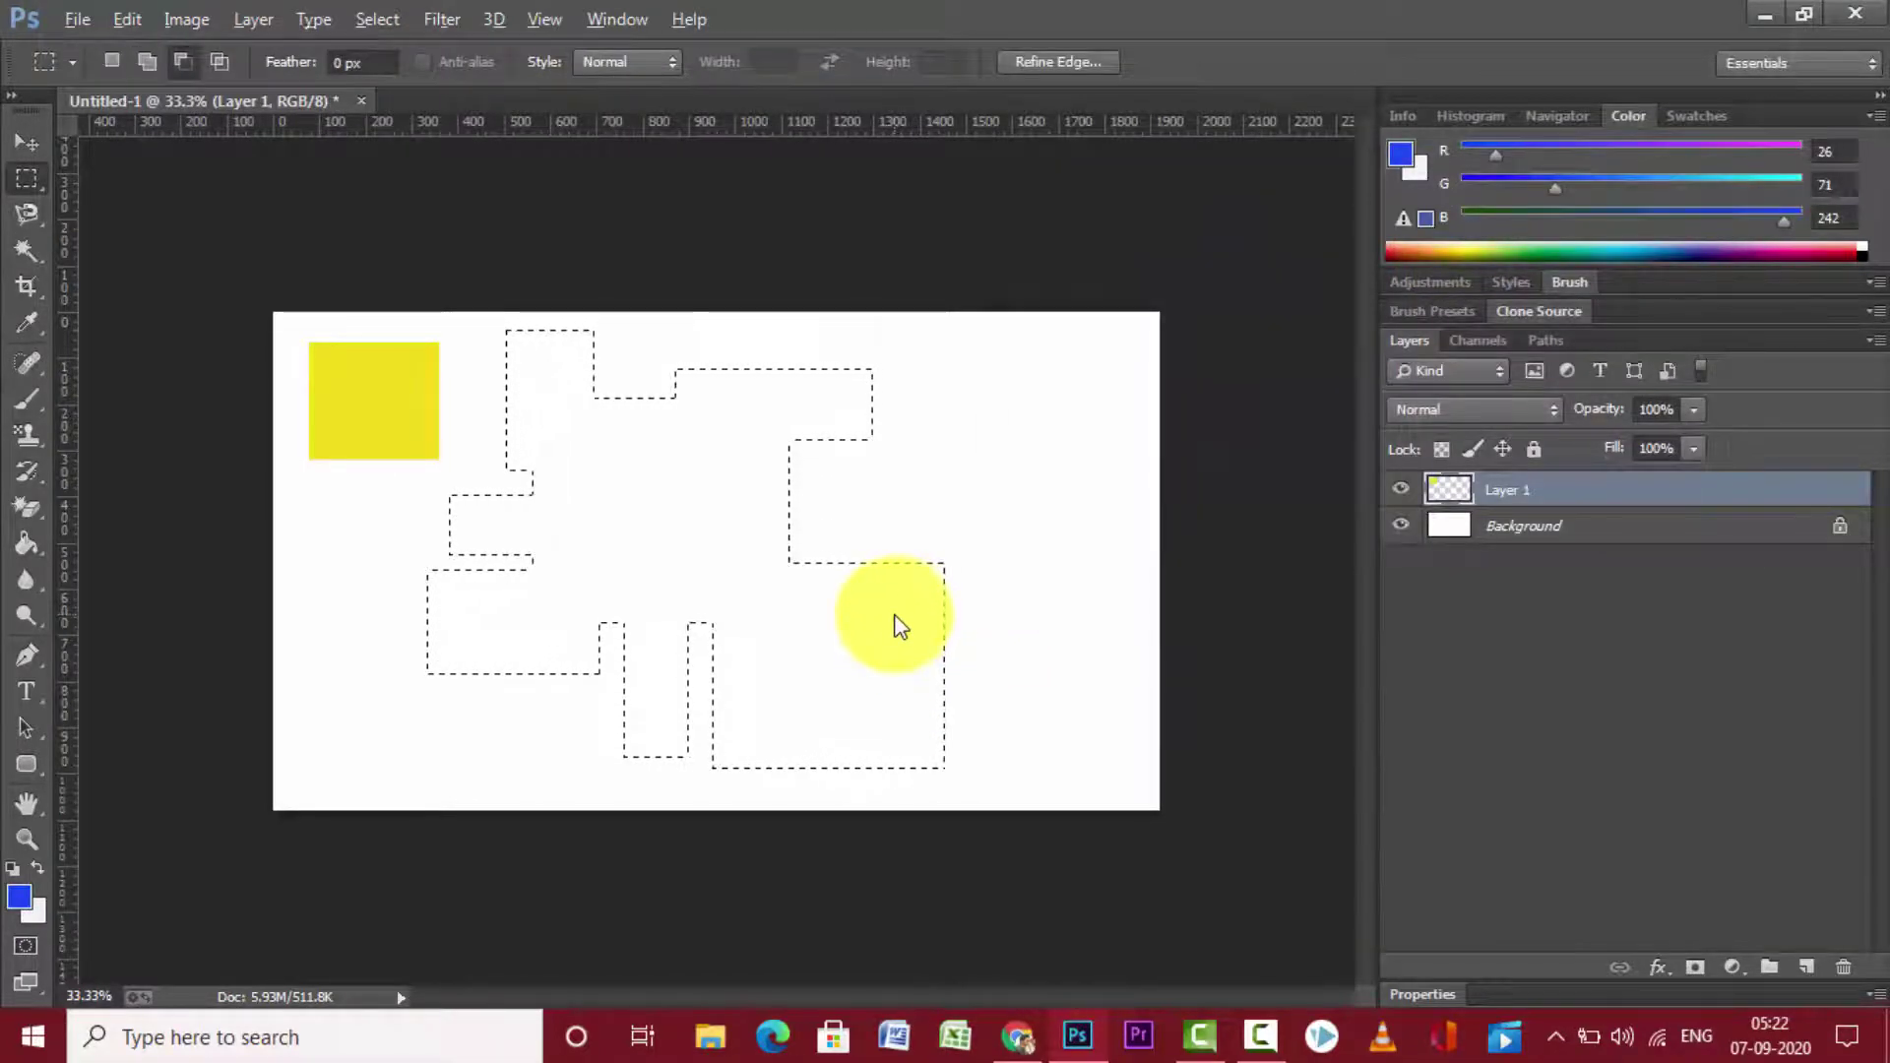
key("alt+BackSpace")
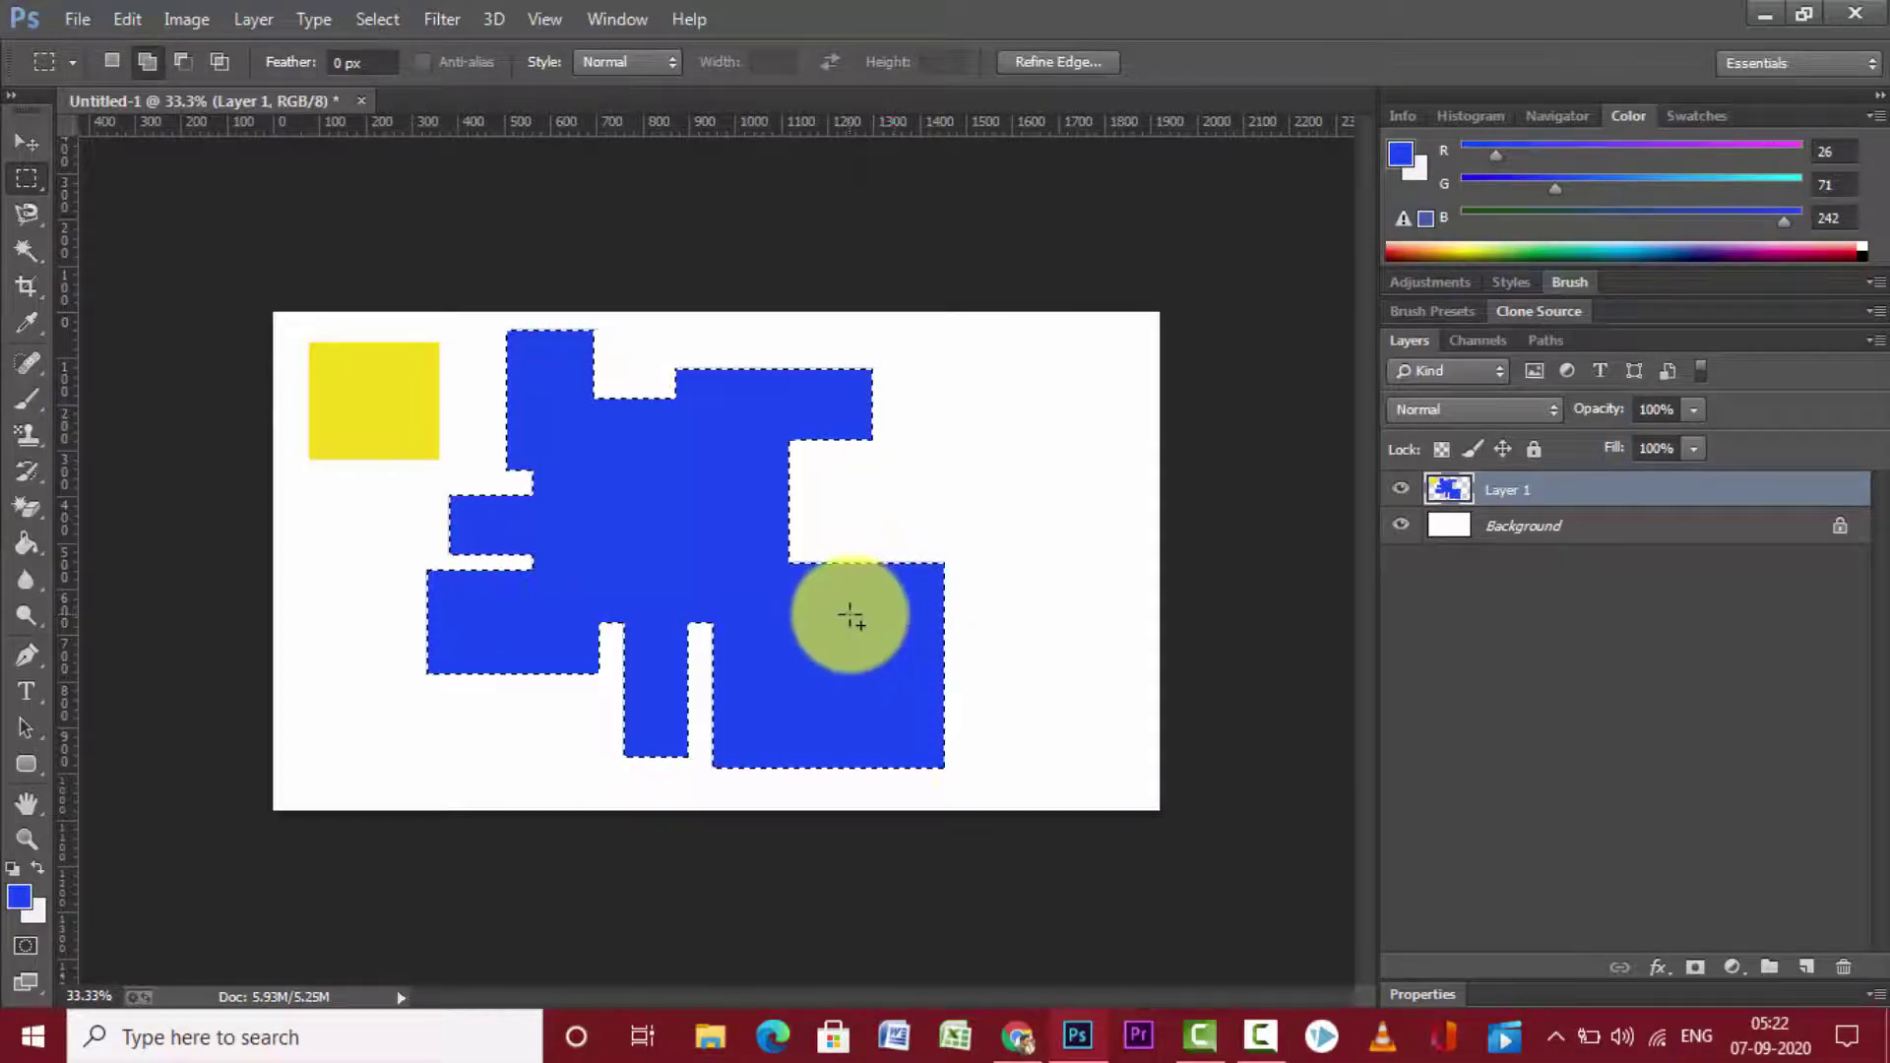
key("ctrl+d")
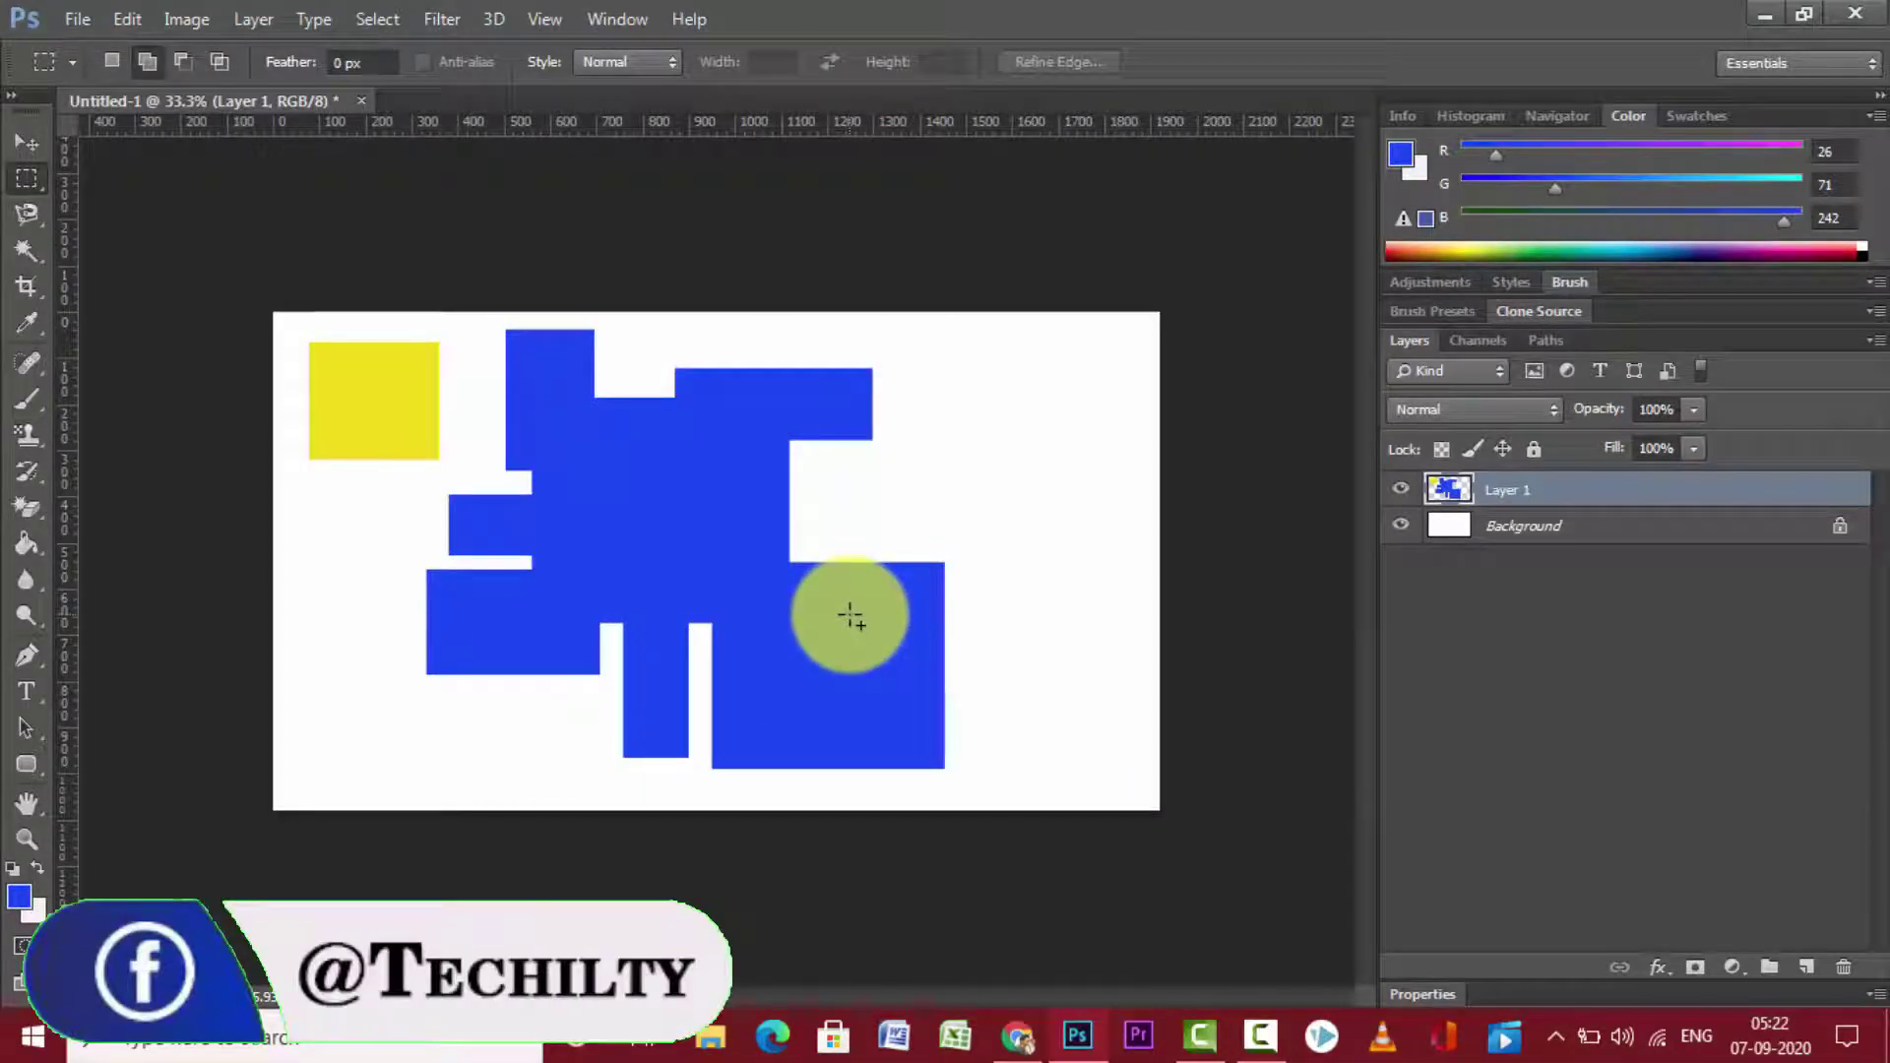
- Free-transform Layer 1 down to about 51% by 47% in the top-left corner
key("ctrl+t")
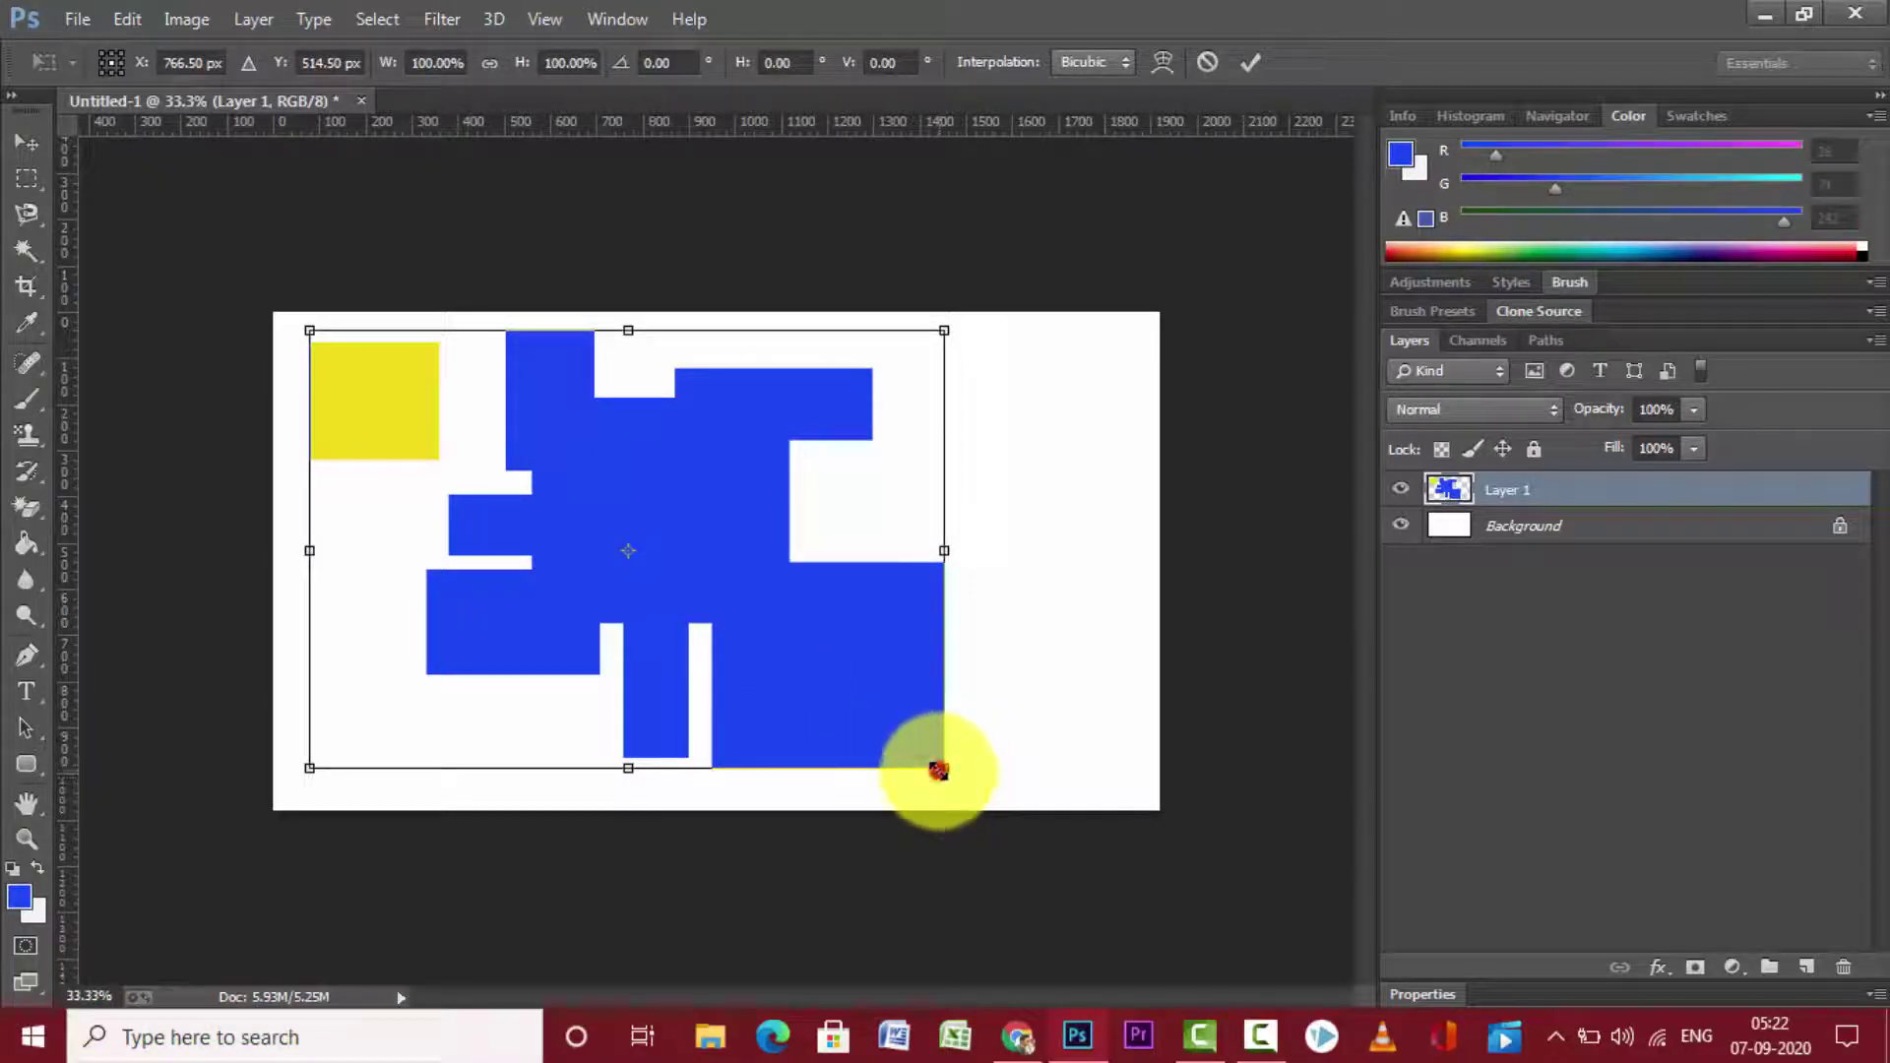
mouse_move(939, 769)
left_mouse_down()
mouse_move(784, 617)
mouse_move(632, 534)
left_mouse_up()
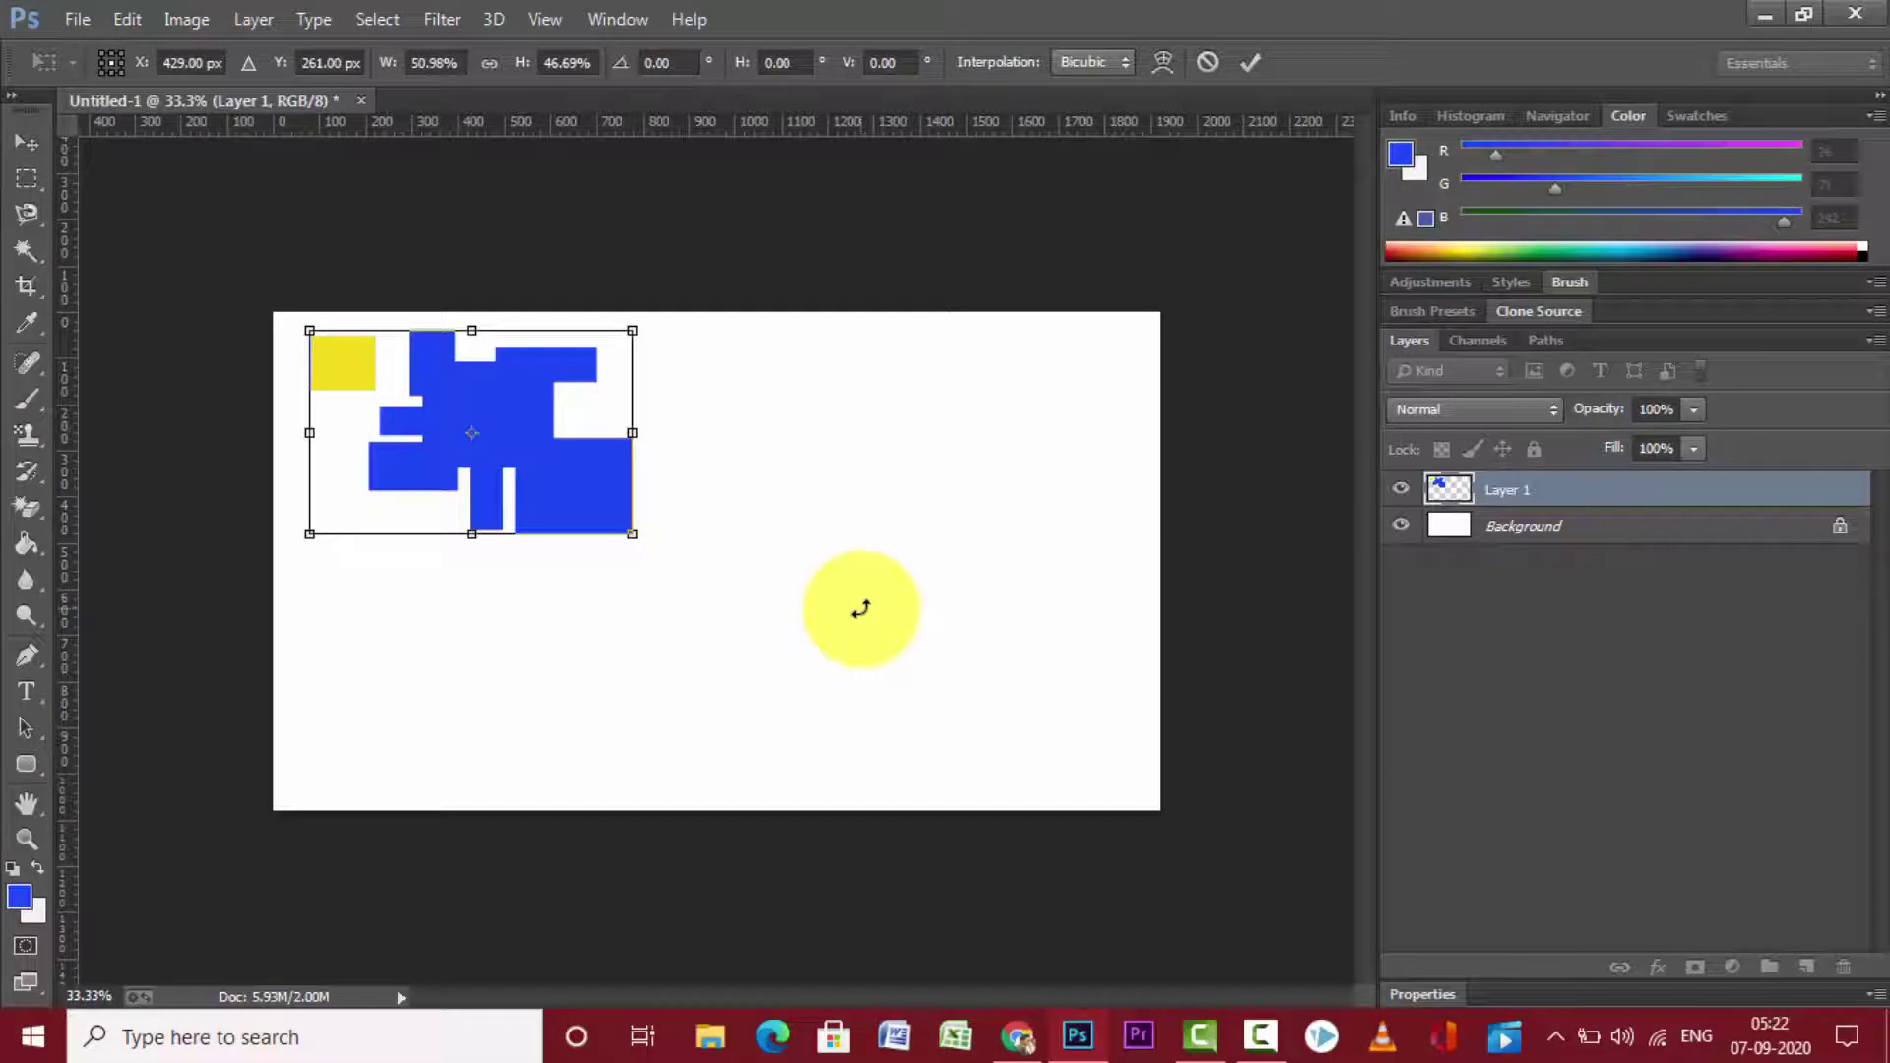
key("Return")
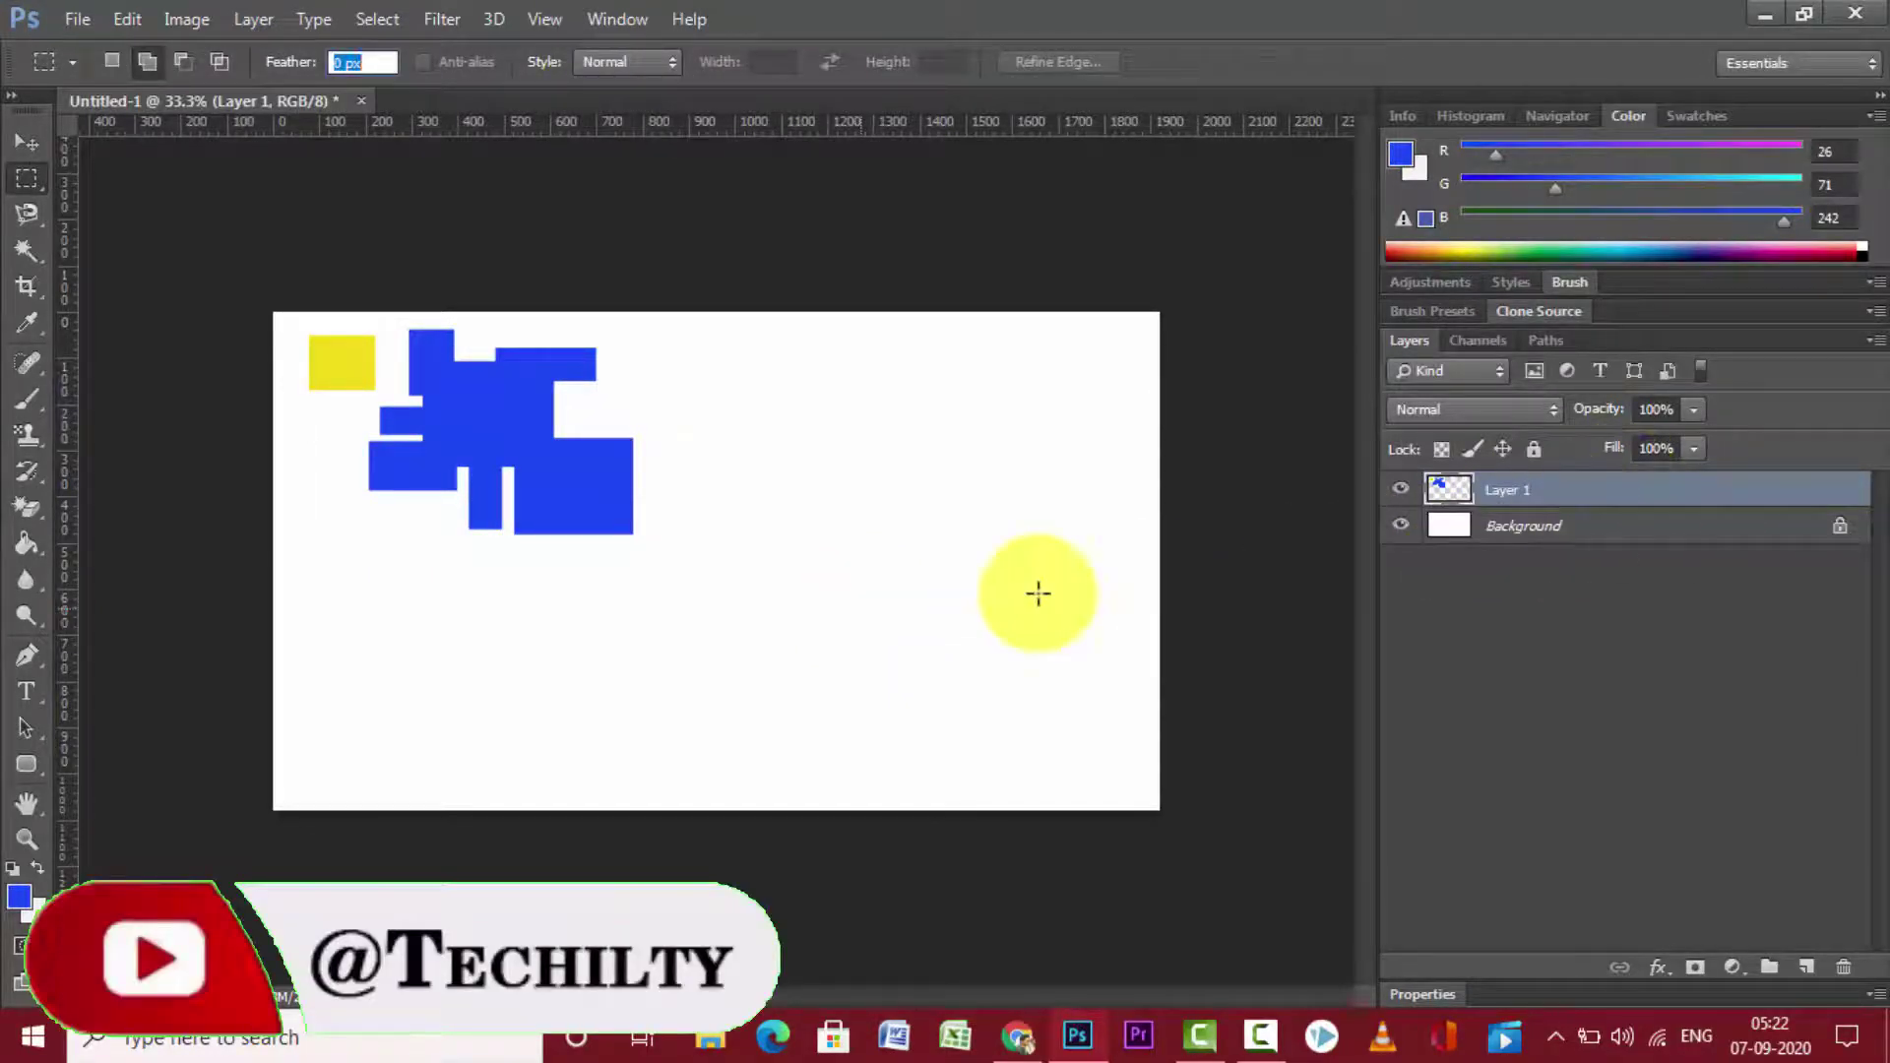
- Add Layer 2 and draw a rectangular selection to the right of the blue shape
left_click(1807, 969)
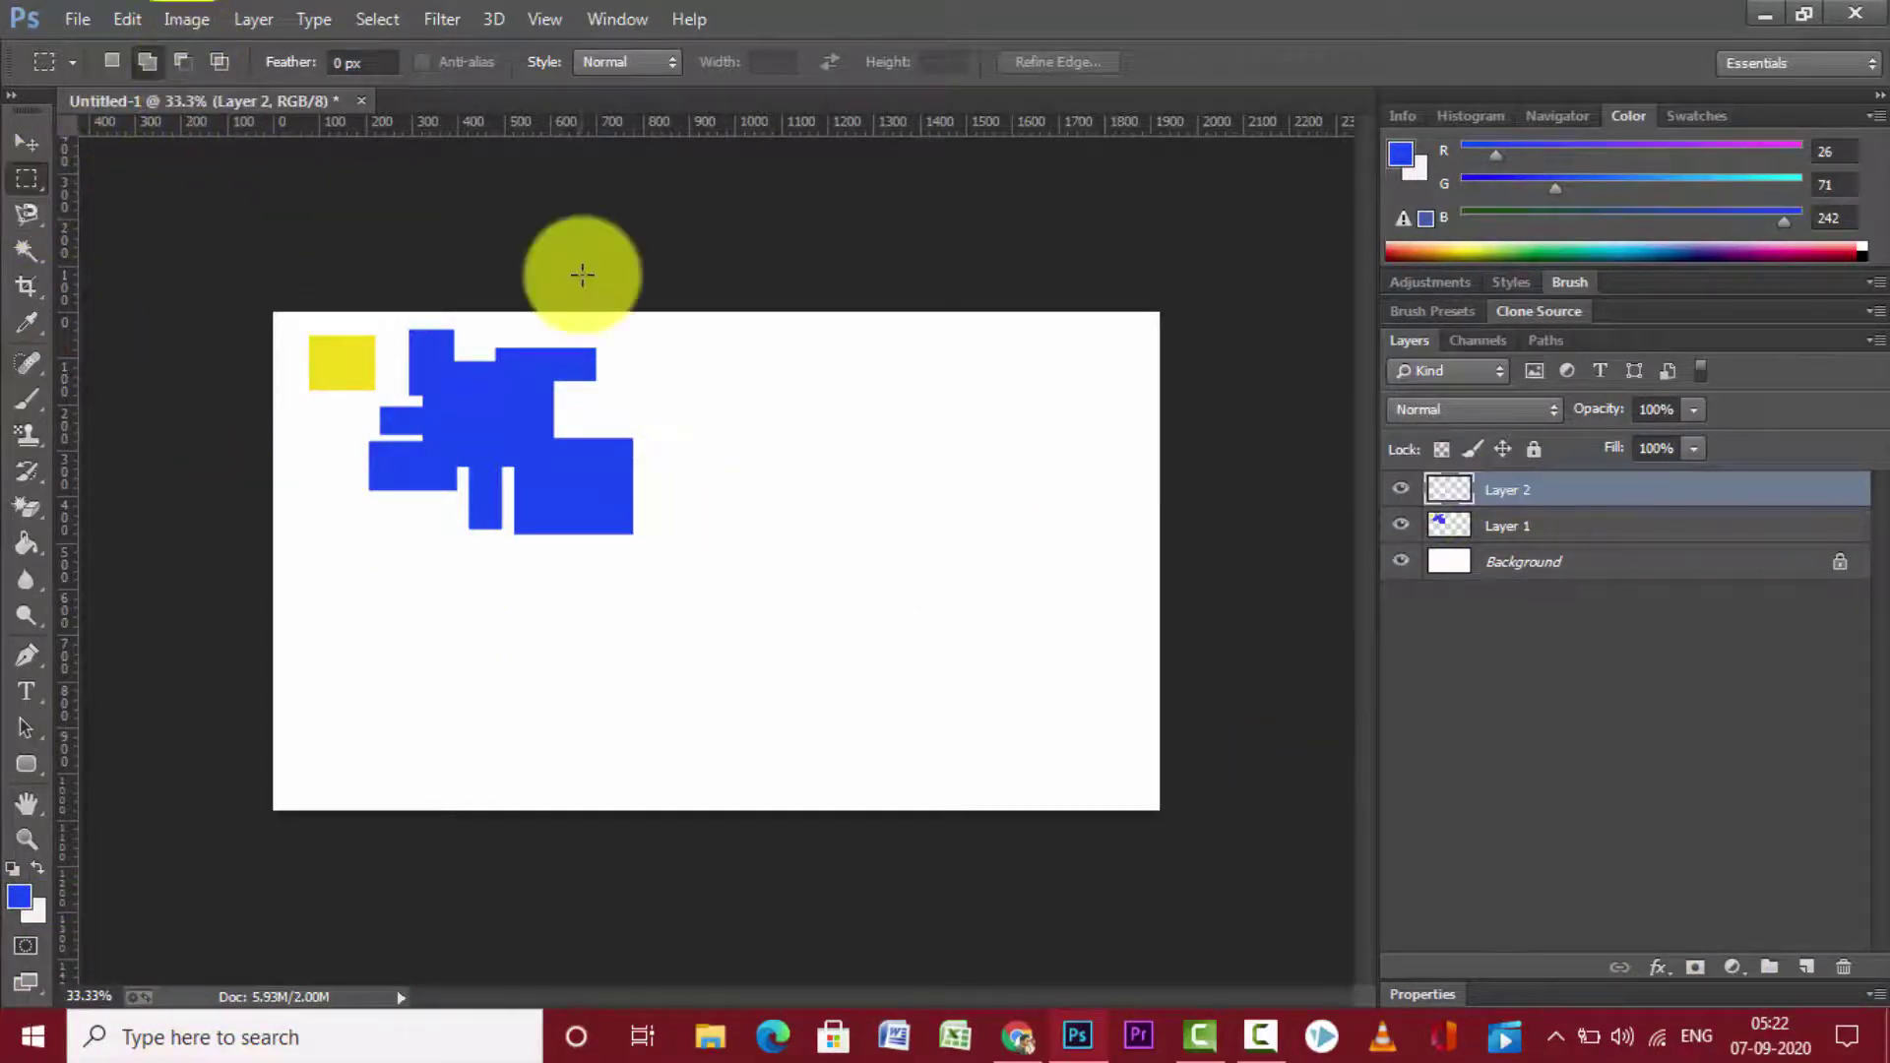
left_click(185, 63)
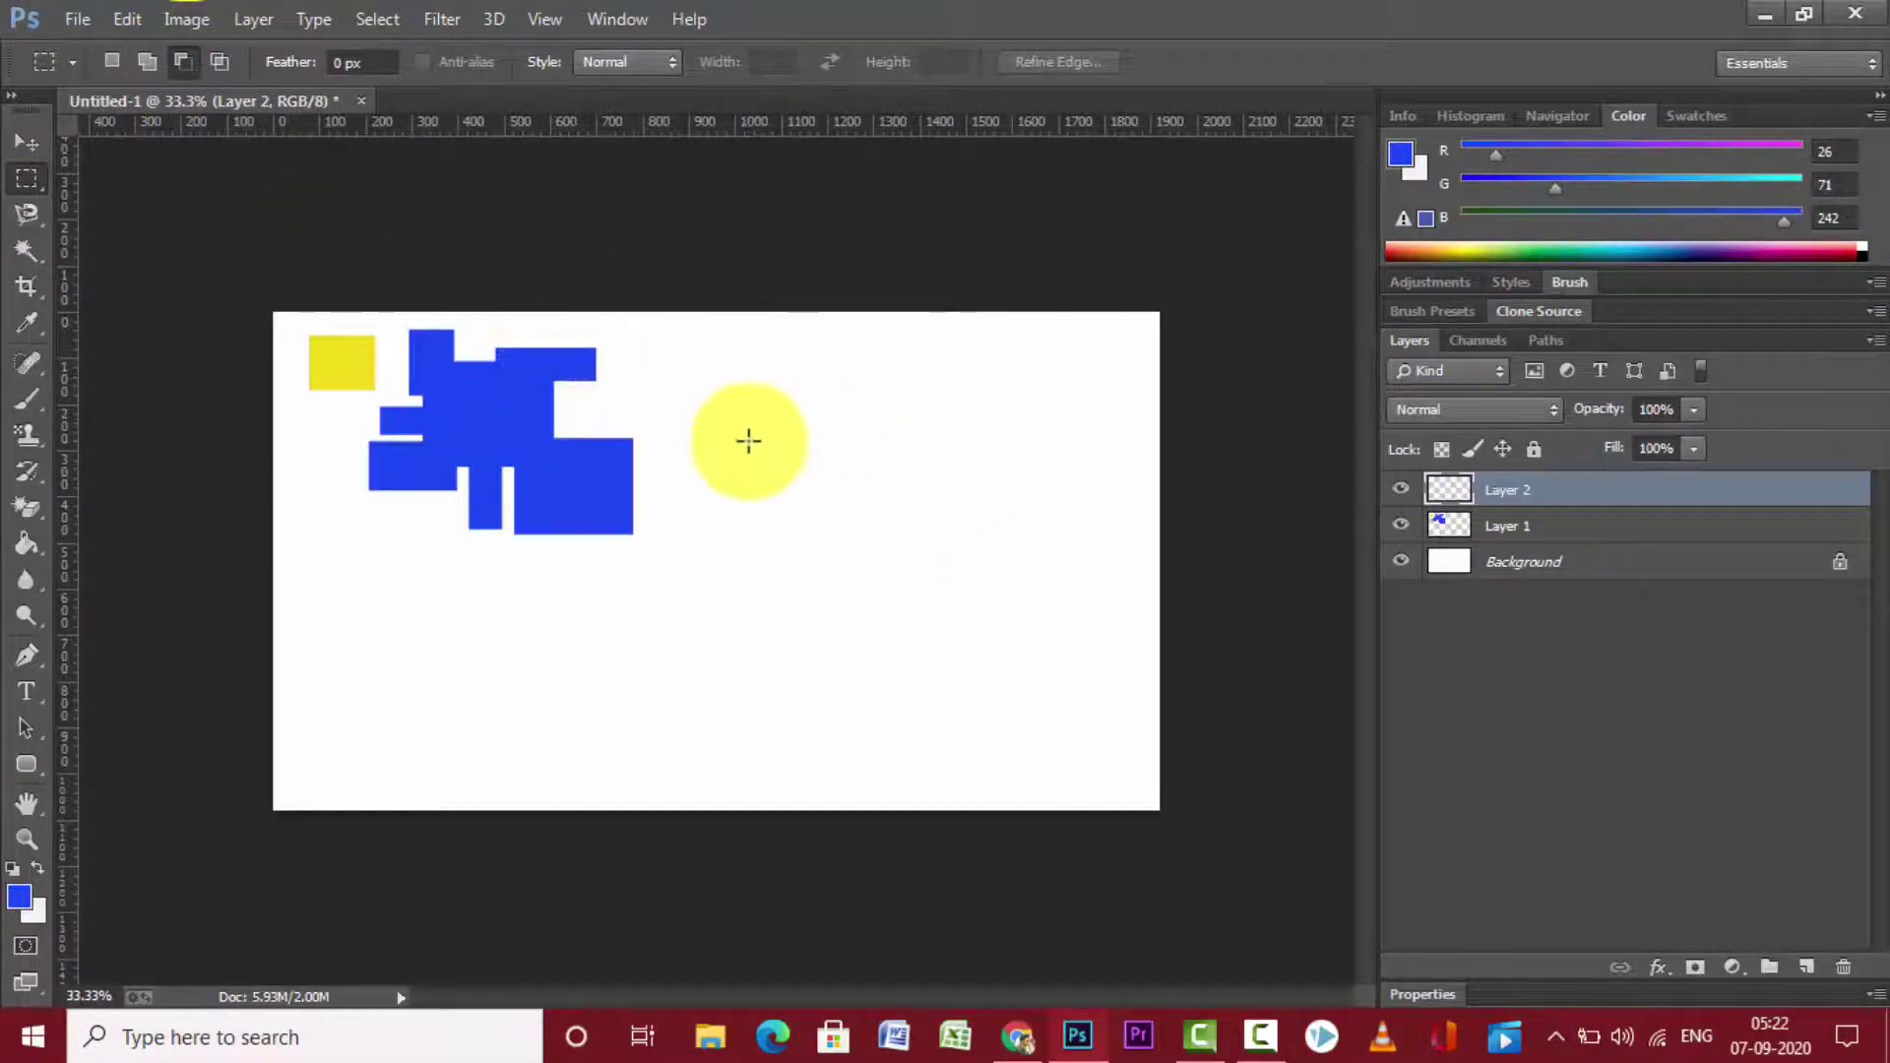
left_click_drag(743, 403, 996, 673)
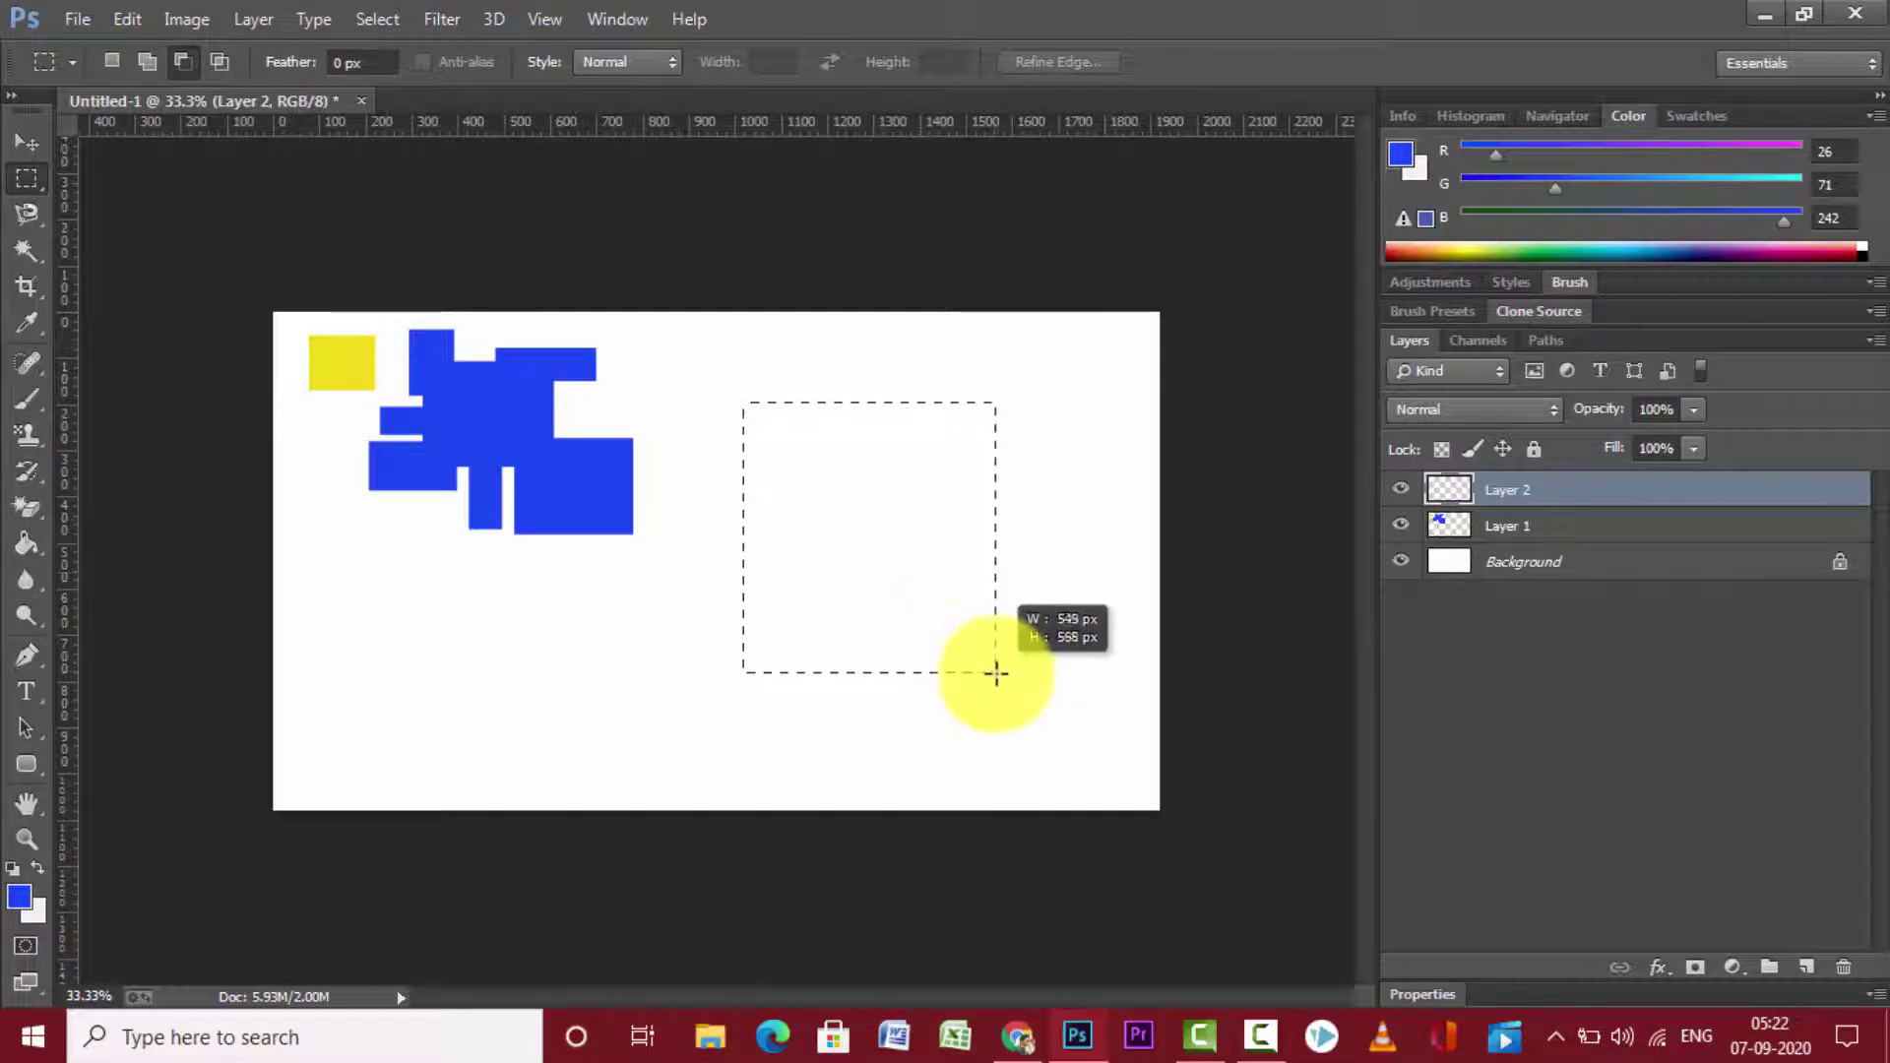
left_click_drag(996, 674, 988, 599)
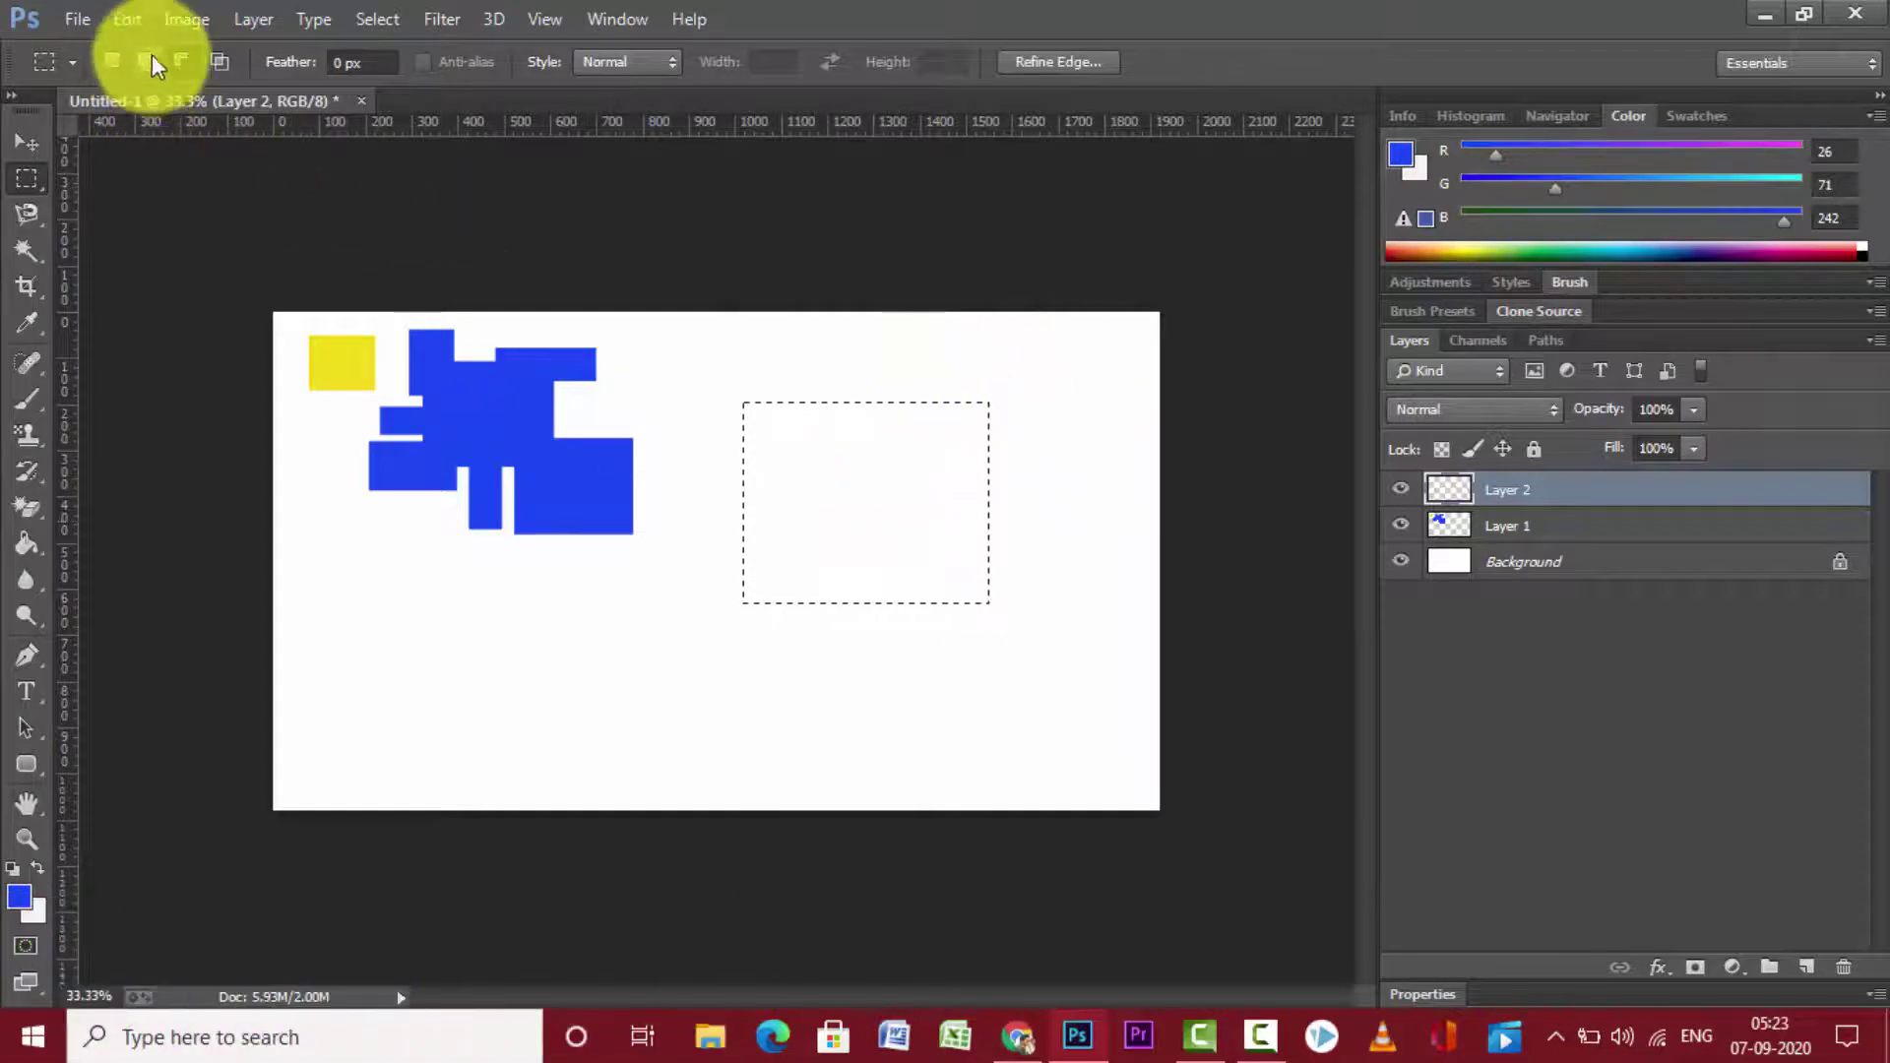
- Subtract rectangles from the selection's corners and edges to notch it into a cross
left_click(182, 62)
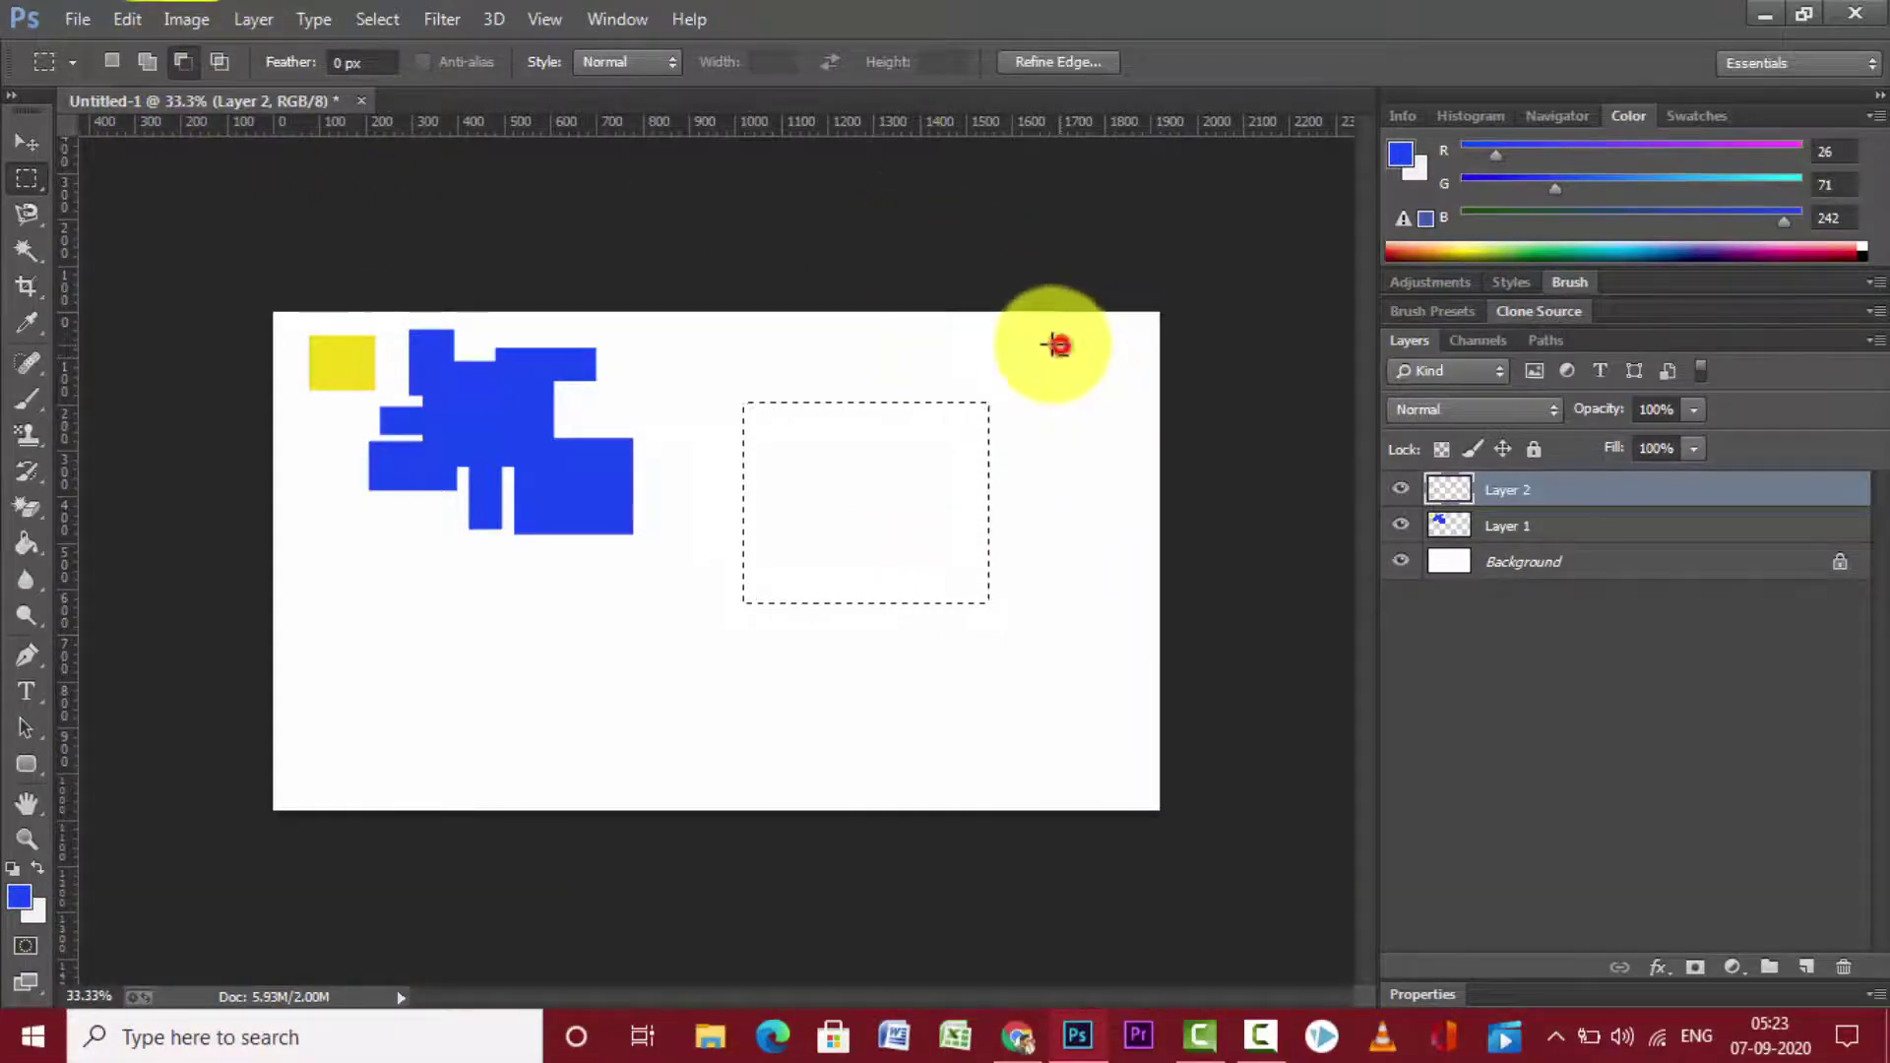
left_click_drag(1058, 344, 921, 486)
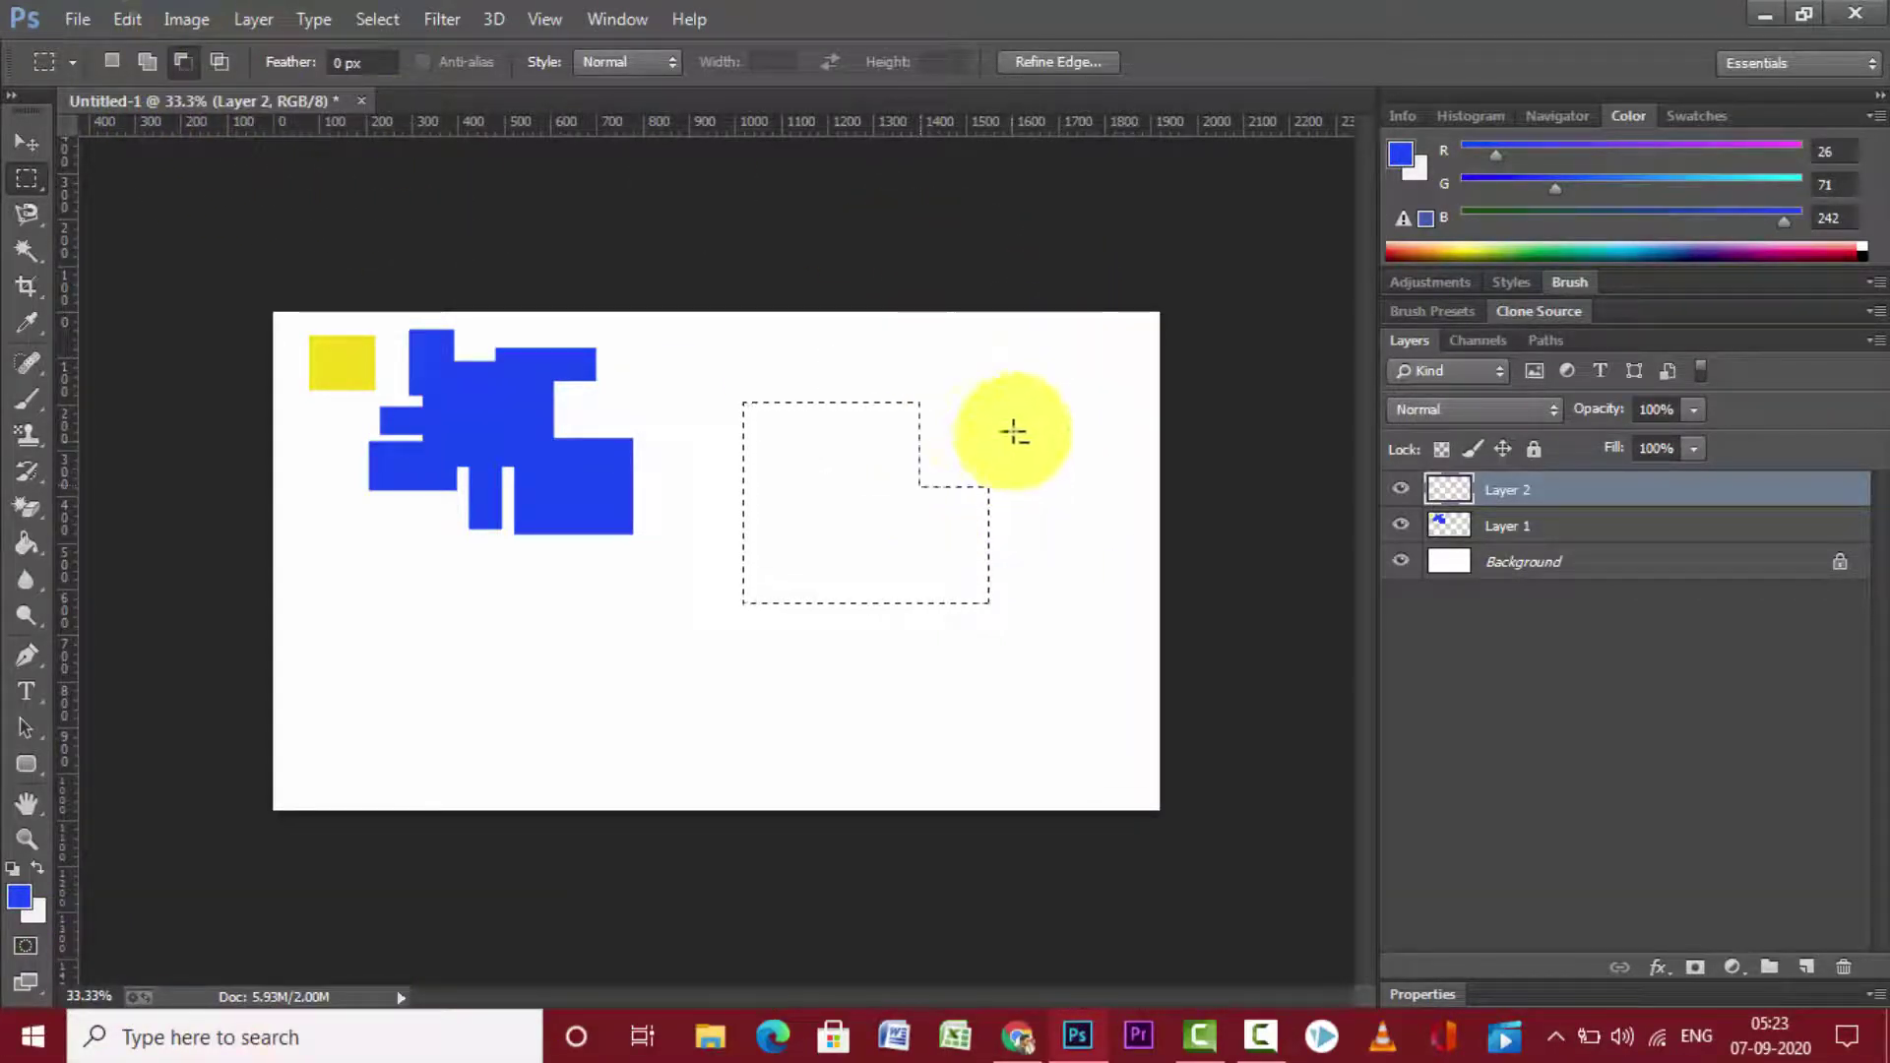
left_click_drag(1043, 653, 917, 542)
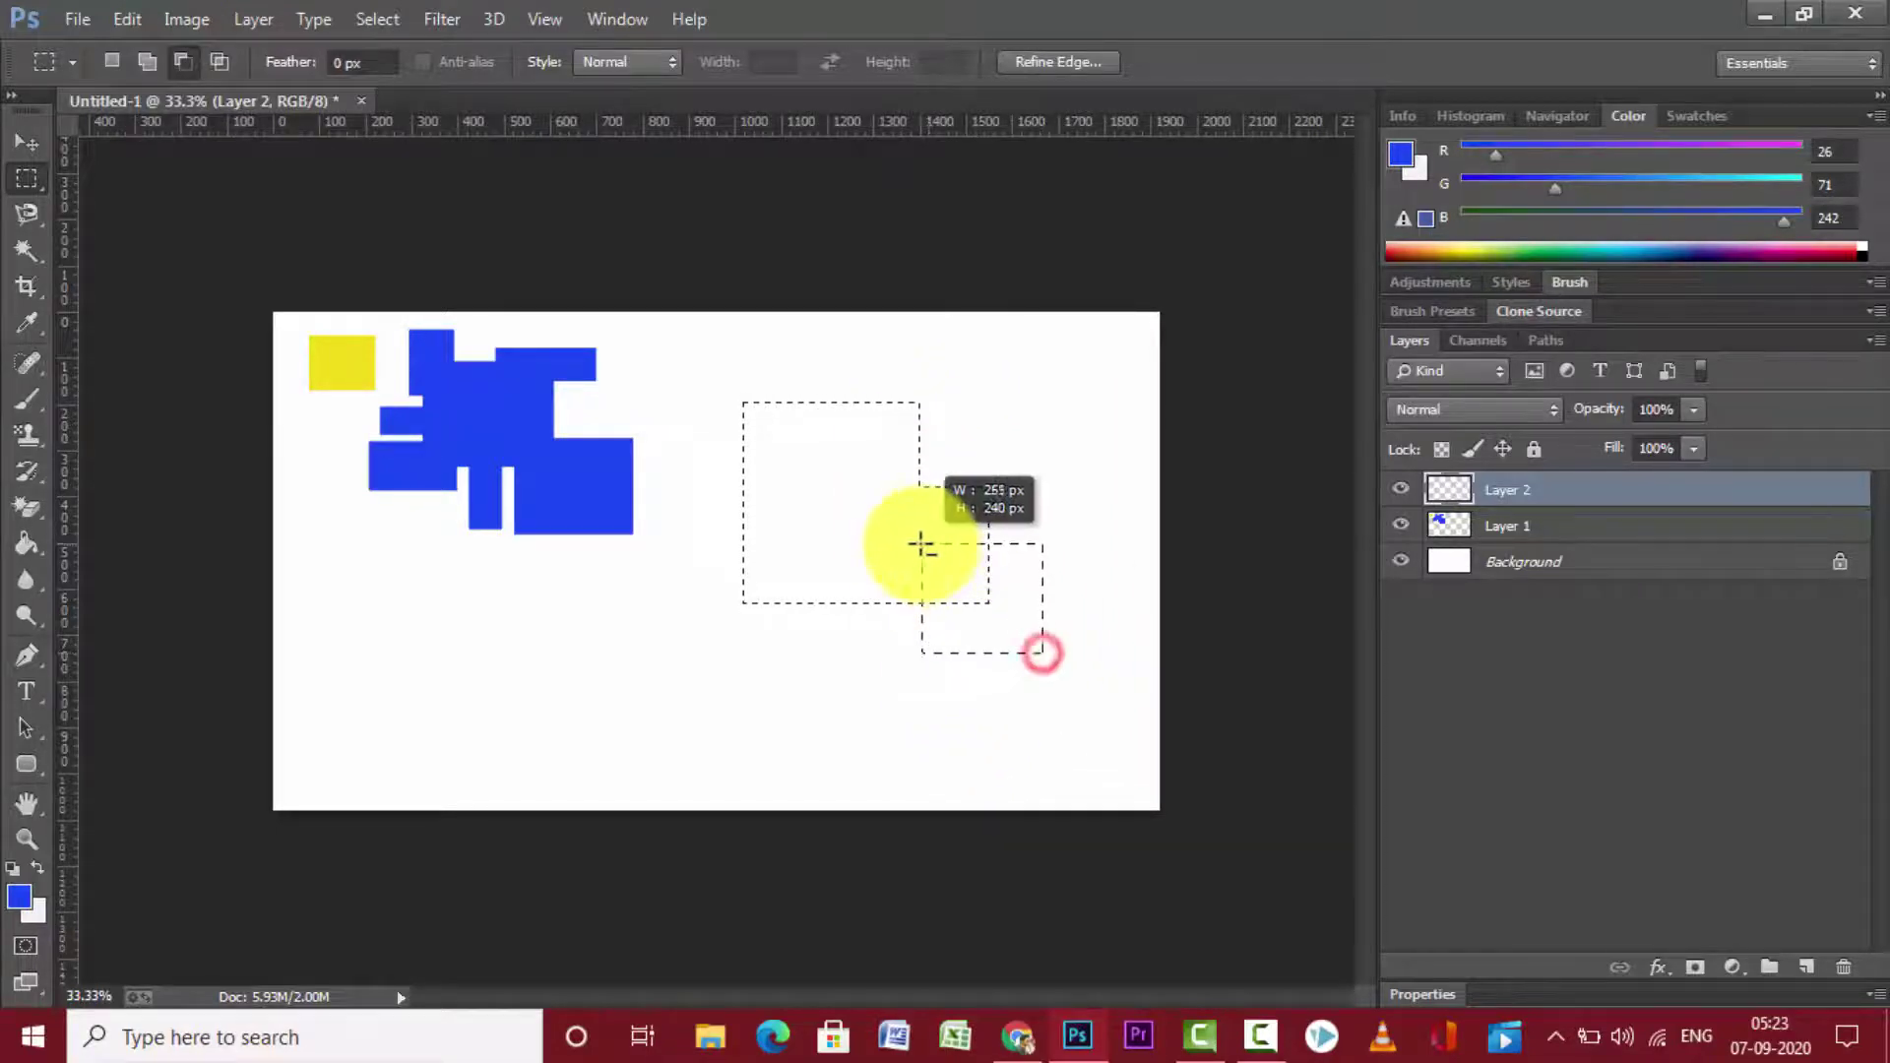
mouse_move(644, 626)
left_mouse_down()
mouse_move(788, 610)
mouse_move(809, 561)
left_mouse_up()
left_click_drag(703, 345, 795, 475)
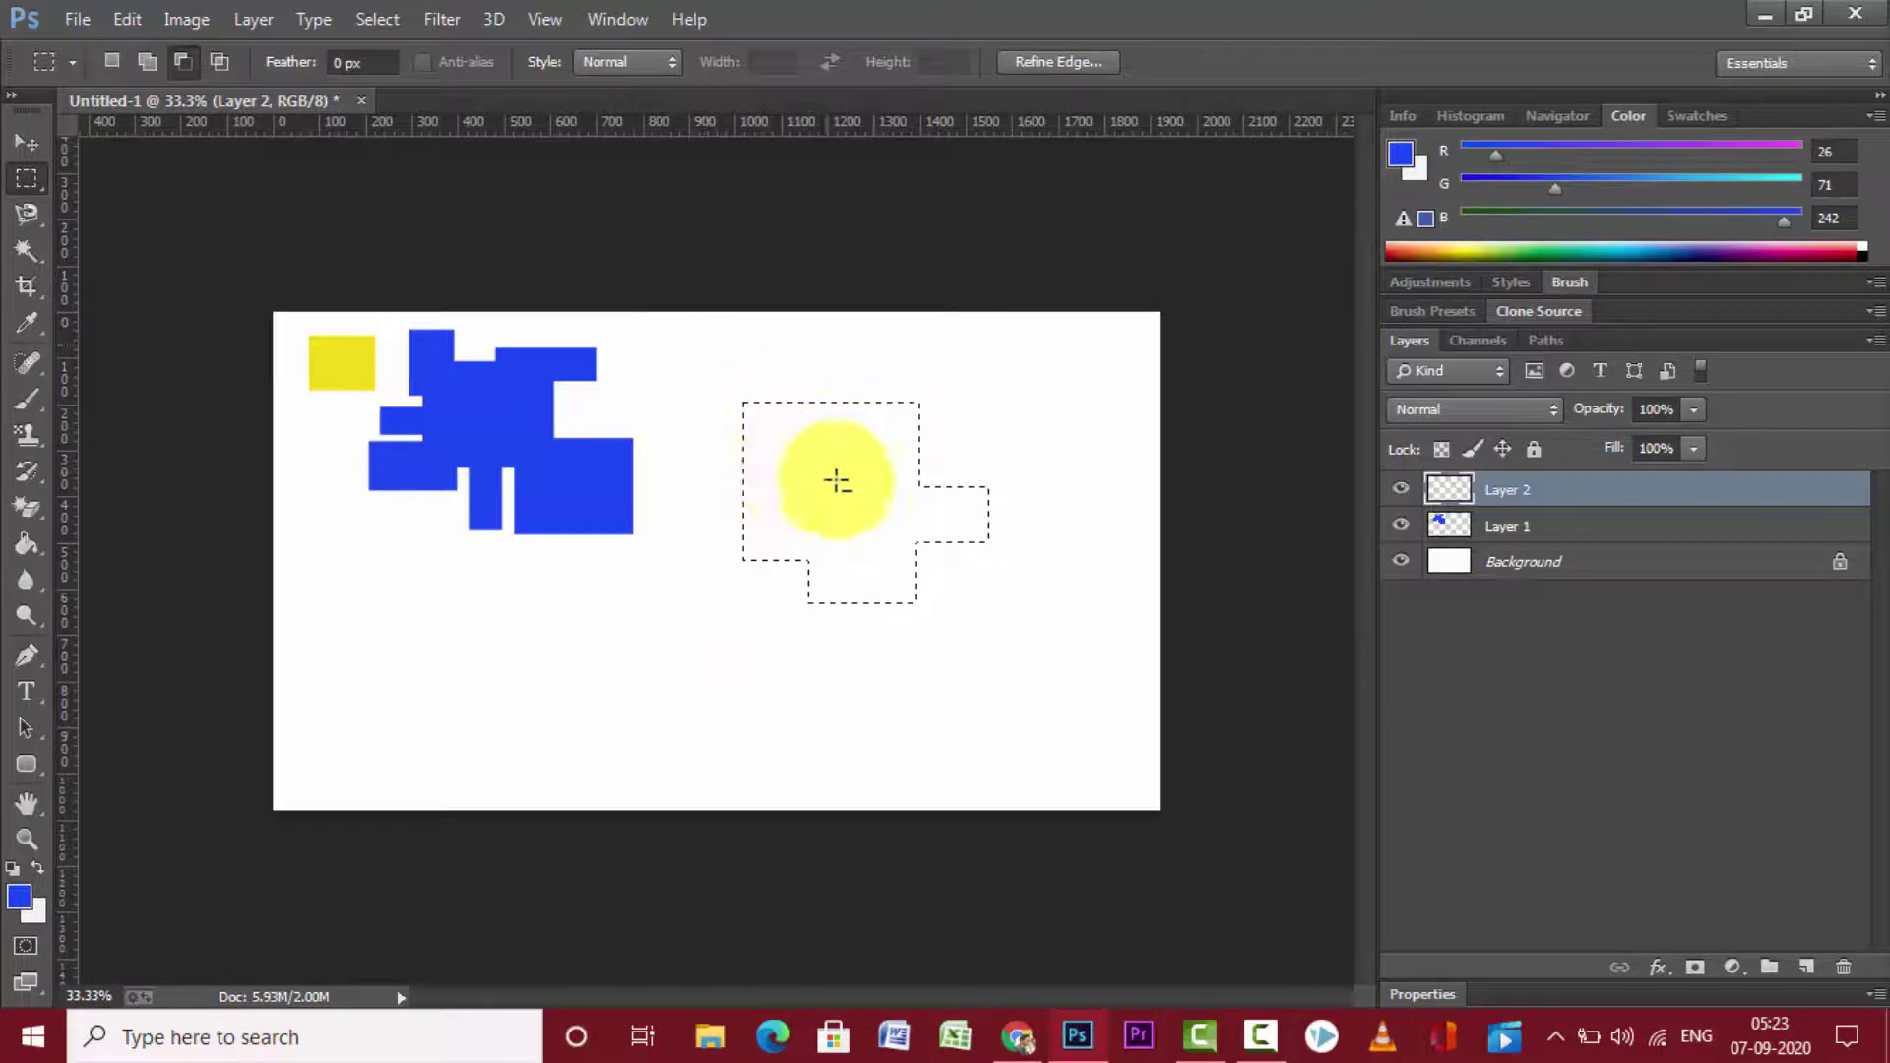
mouse_move(857, 372)
left_mouse_down()
mouse_move(899, 642)
mouse_move(872, 640)
left_mouse_up()
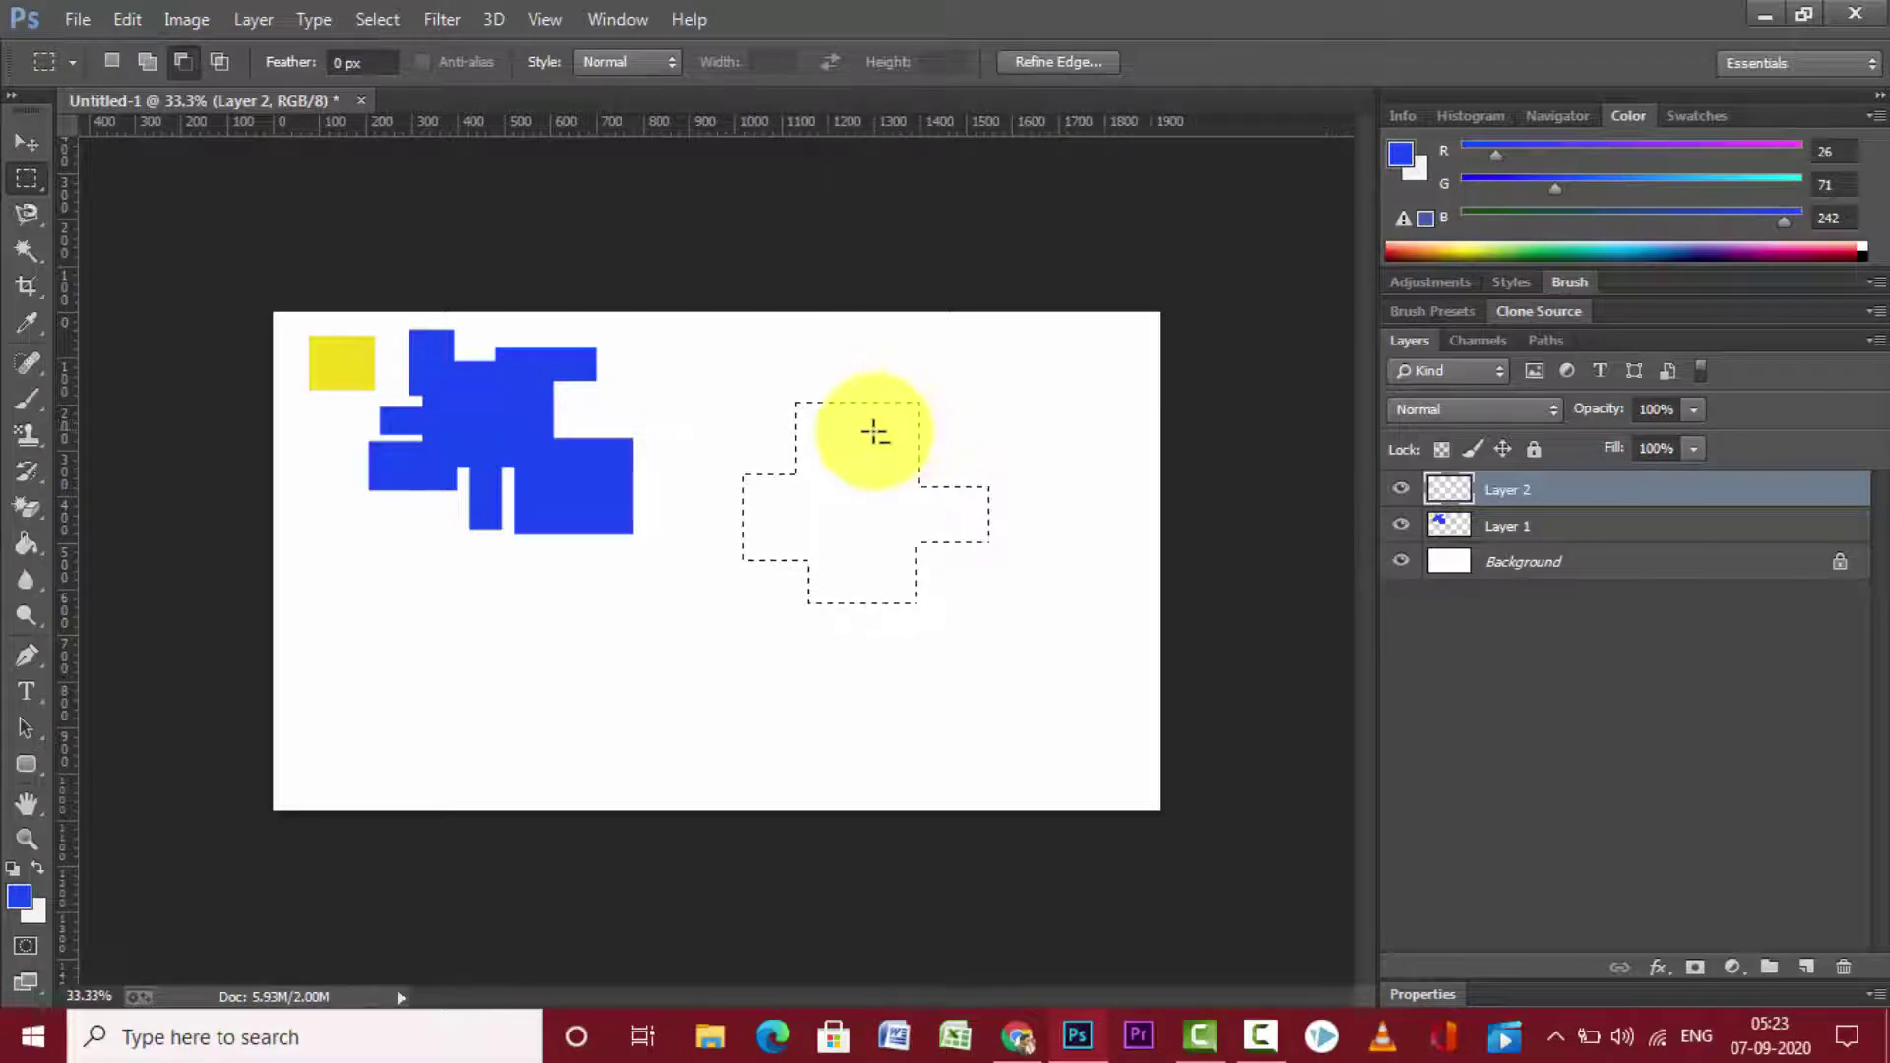
left_click_drag(922, 372, 876, 474)
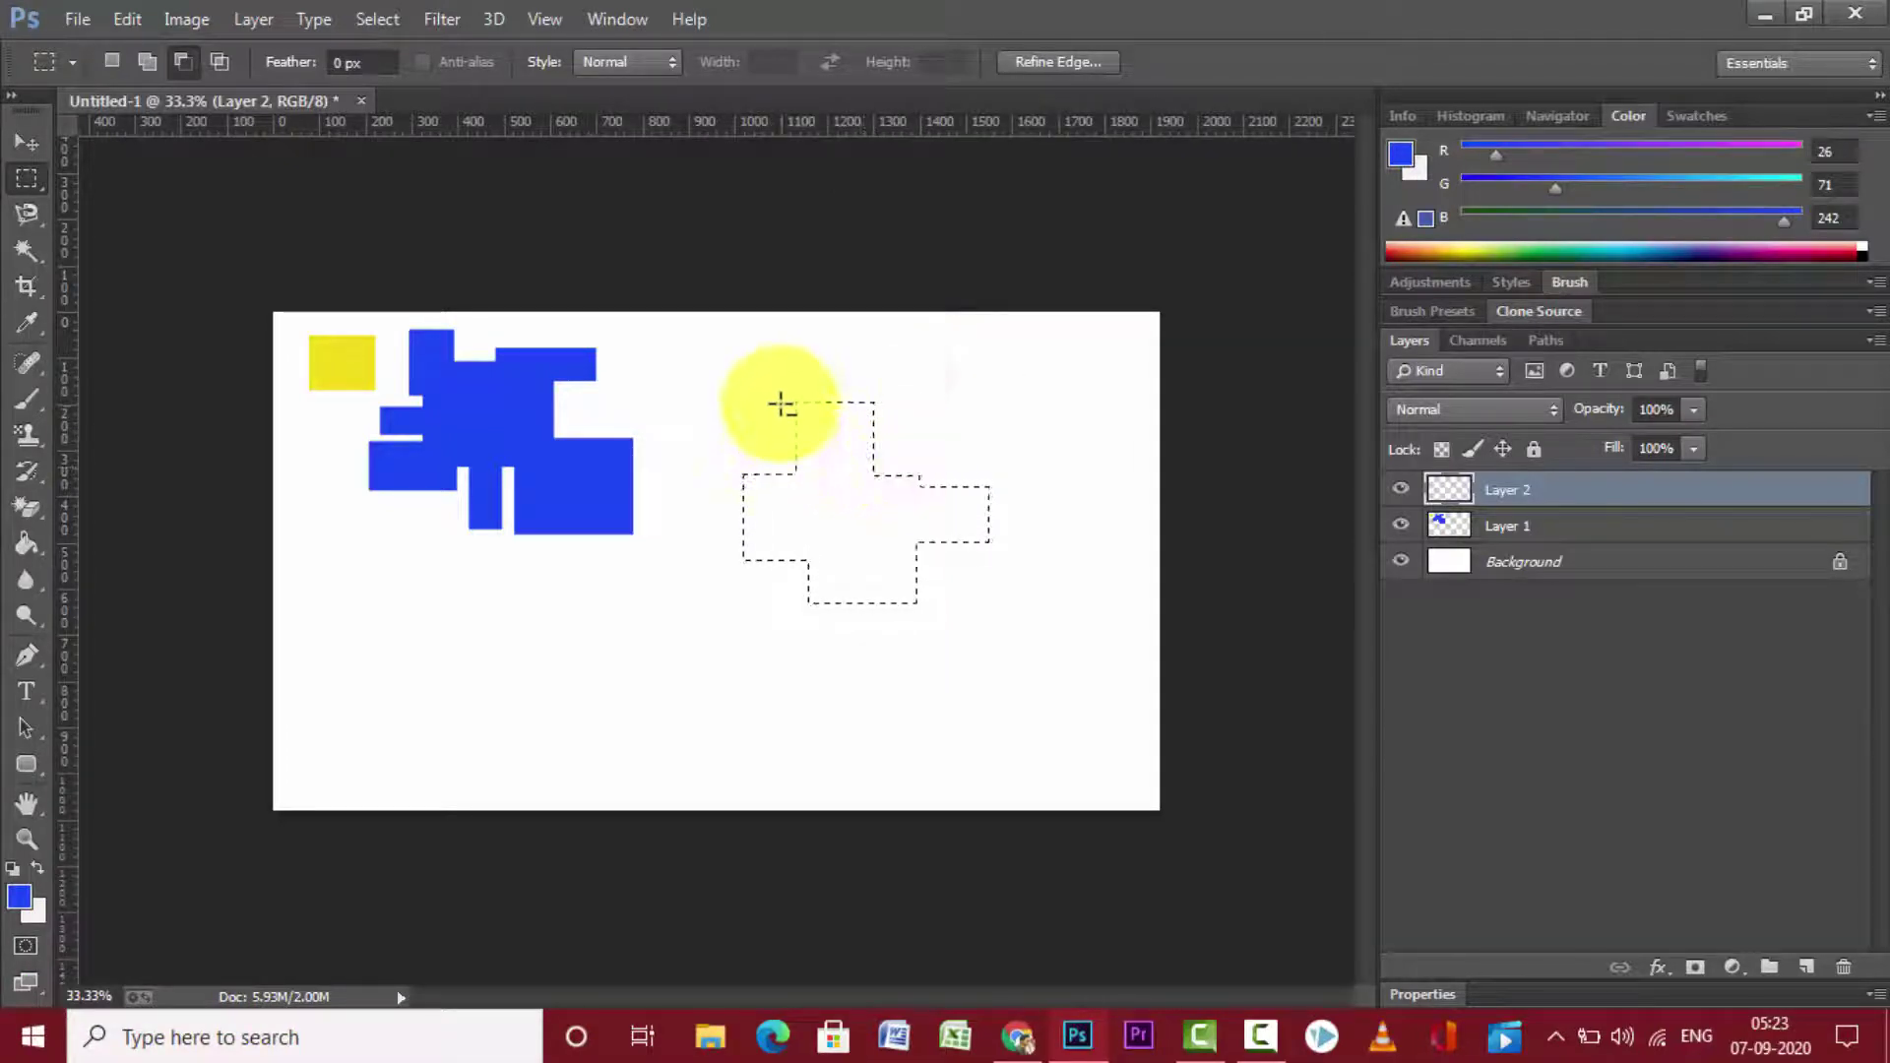
left_click_drag(785, 395, 840, 430)
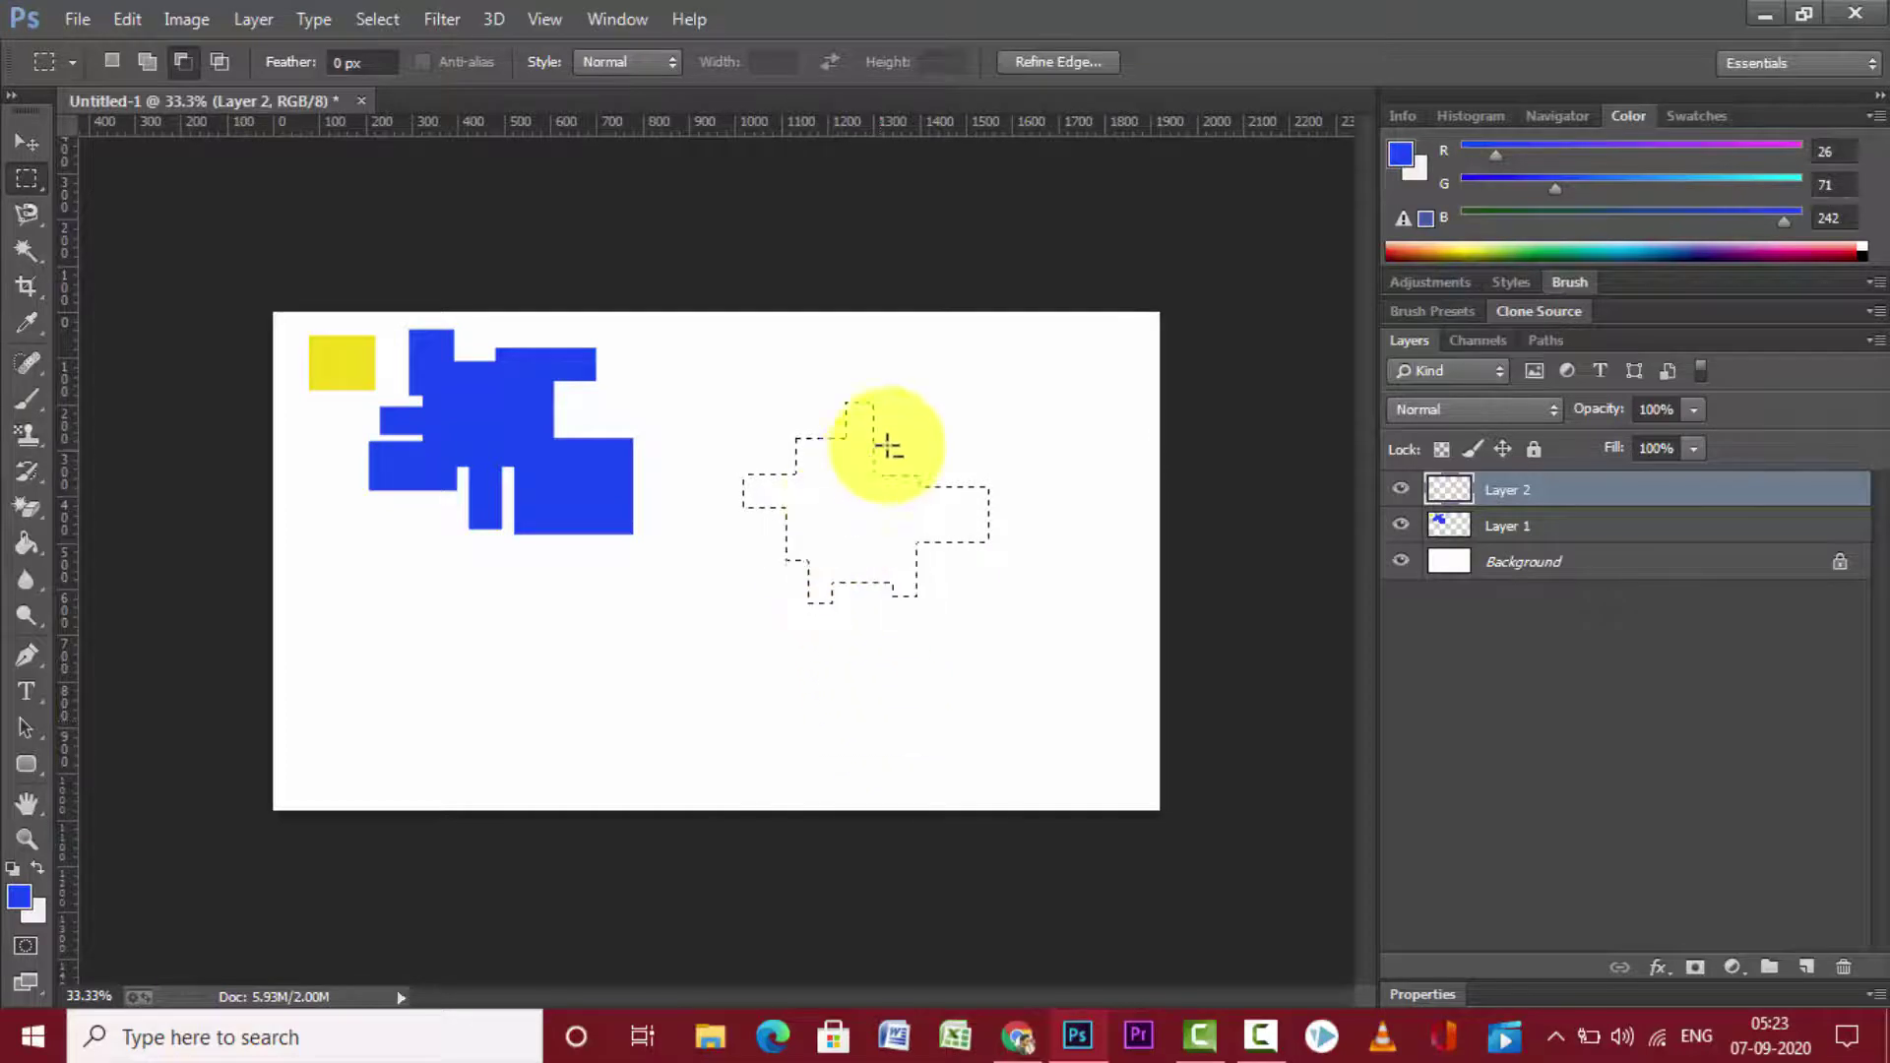
- Set the foreground colour to bright green, fill the cross selection, and deselect
left_click(22, 896)
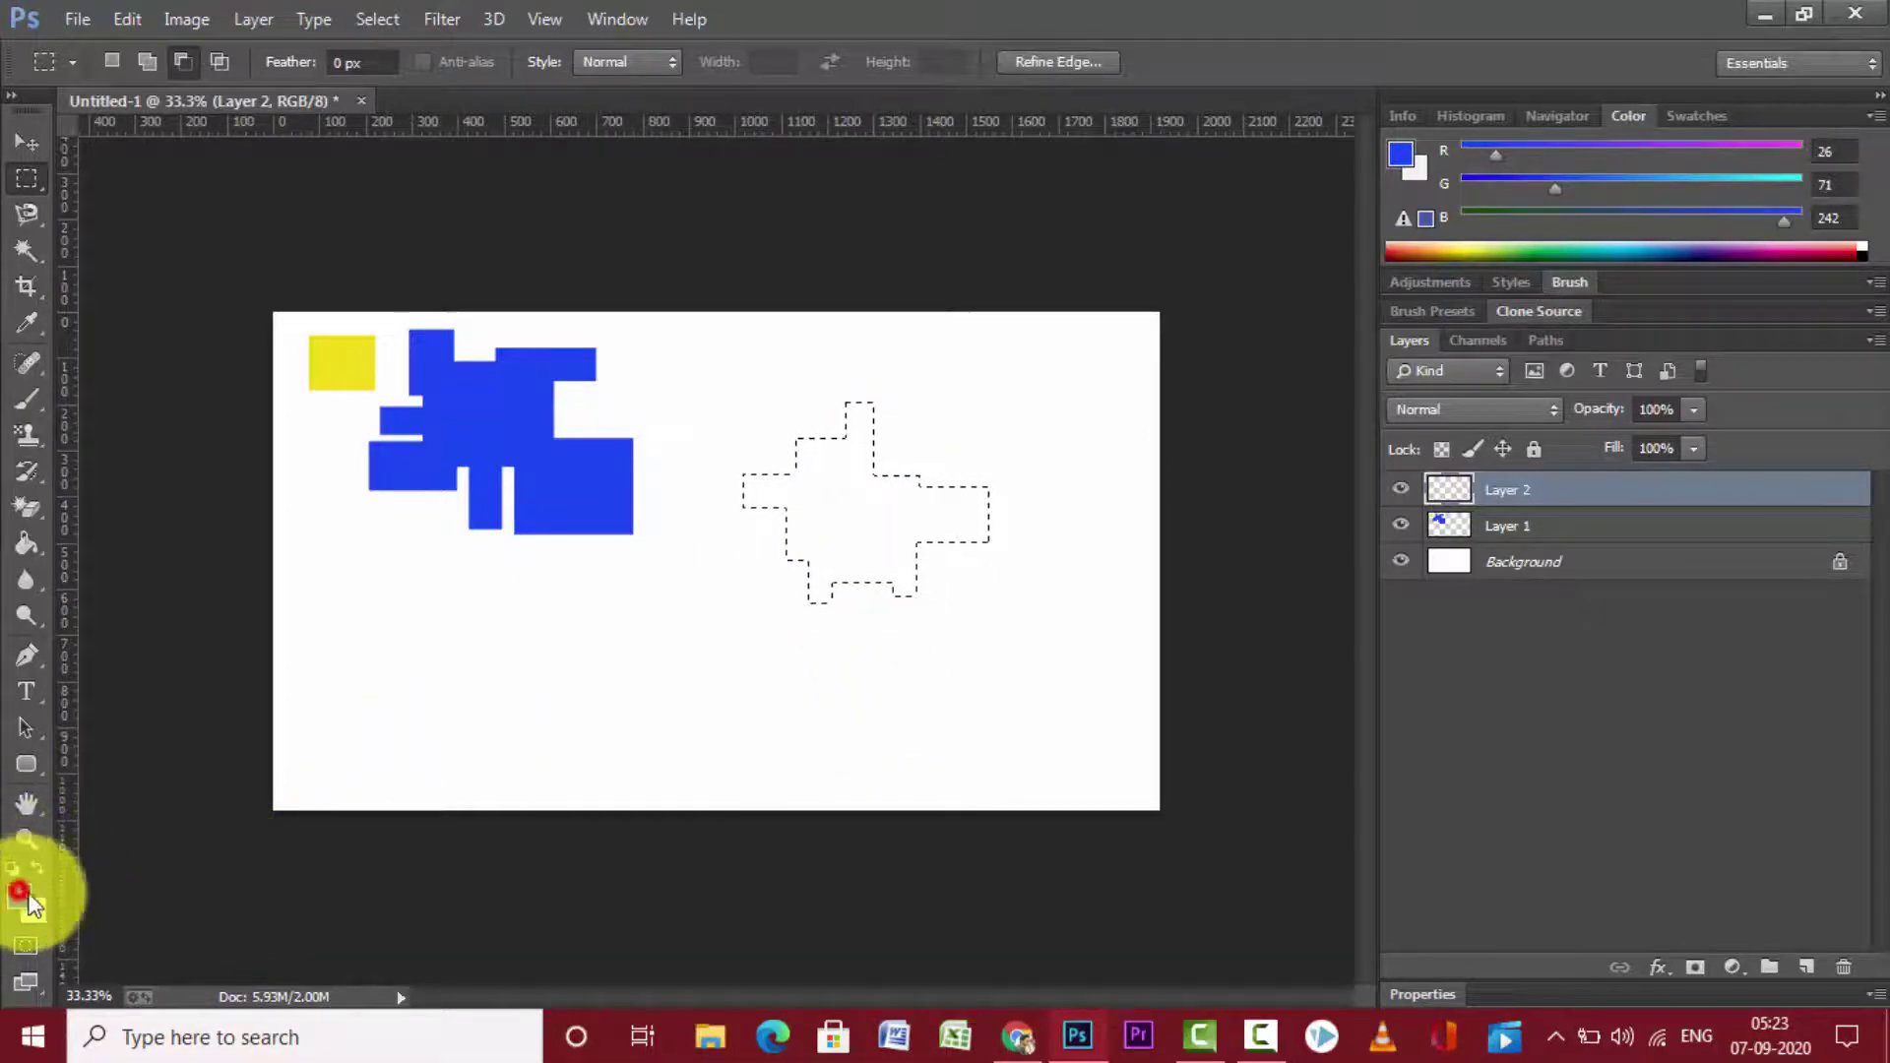
left_click_drag(1390, 315, 1384, 428)
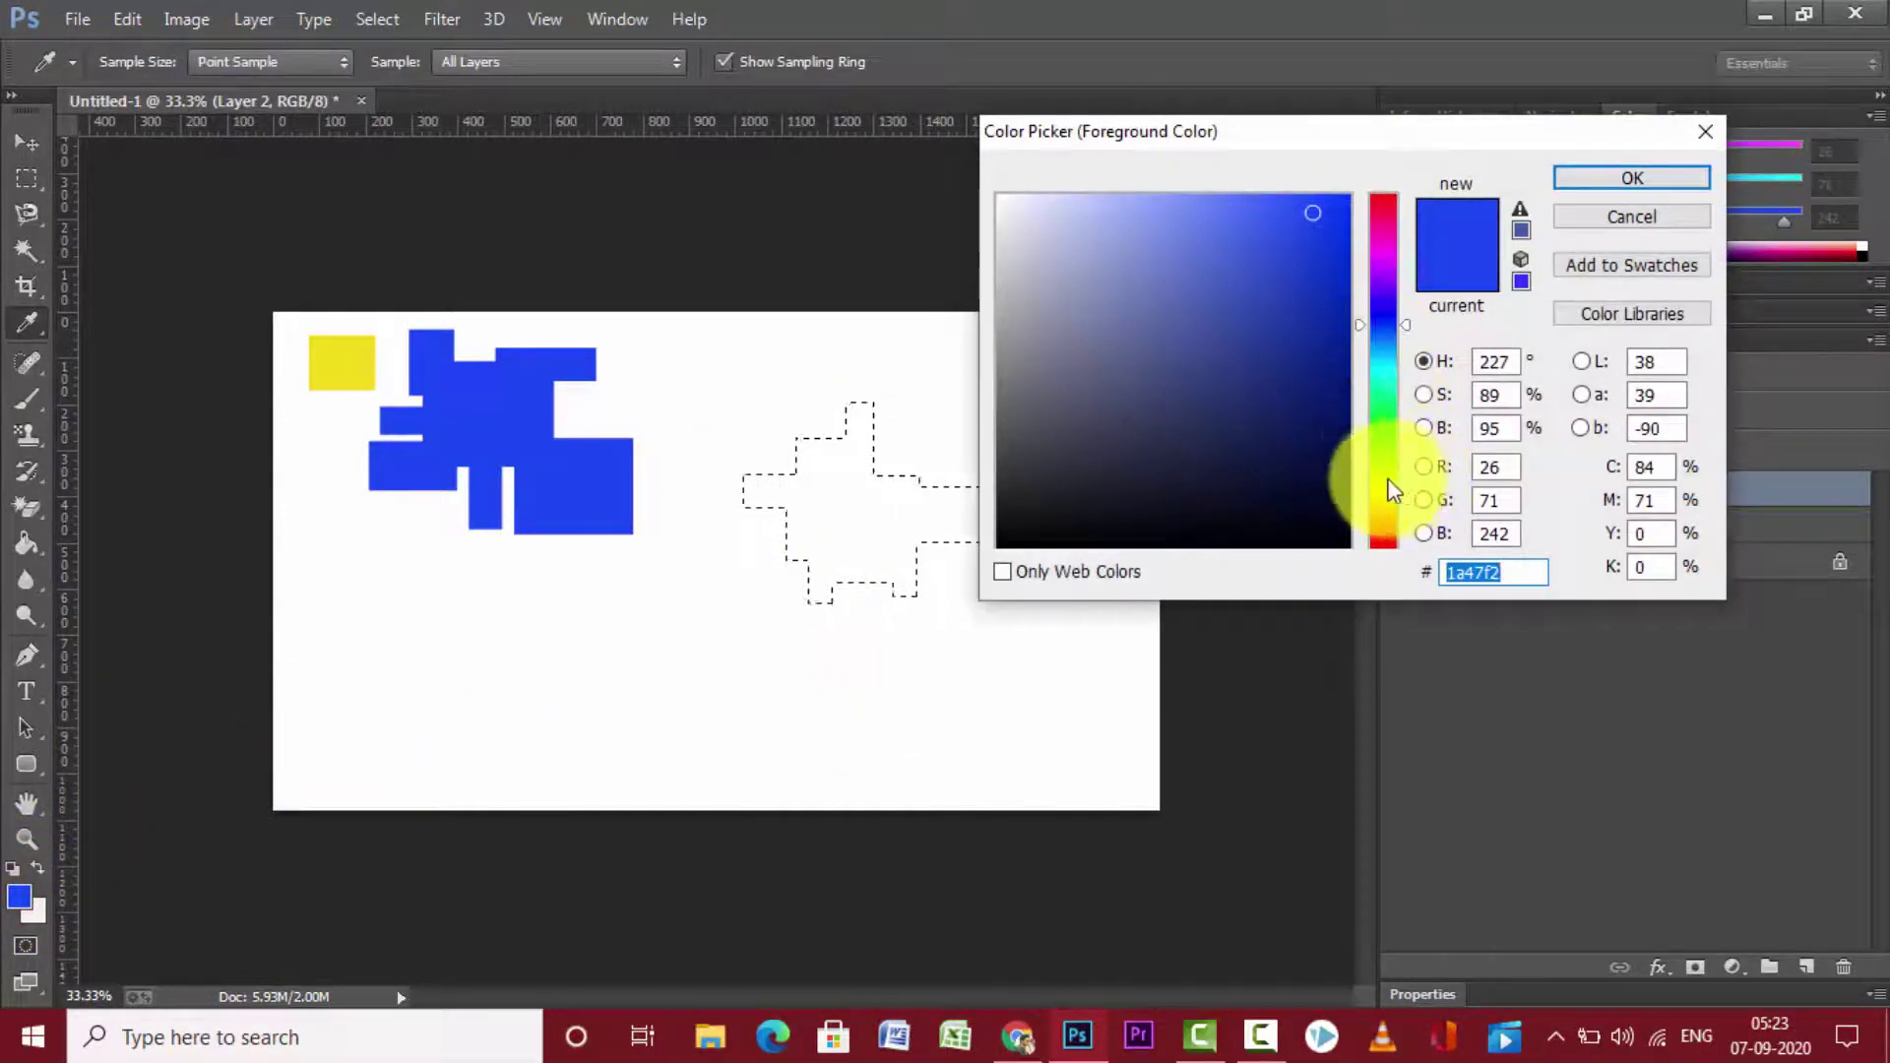
left_click(1598, 185)
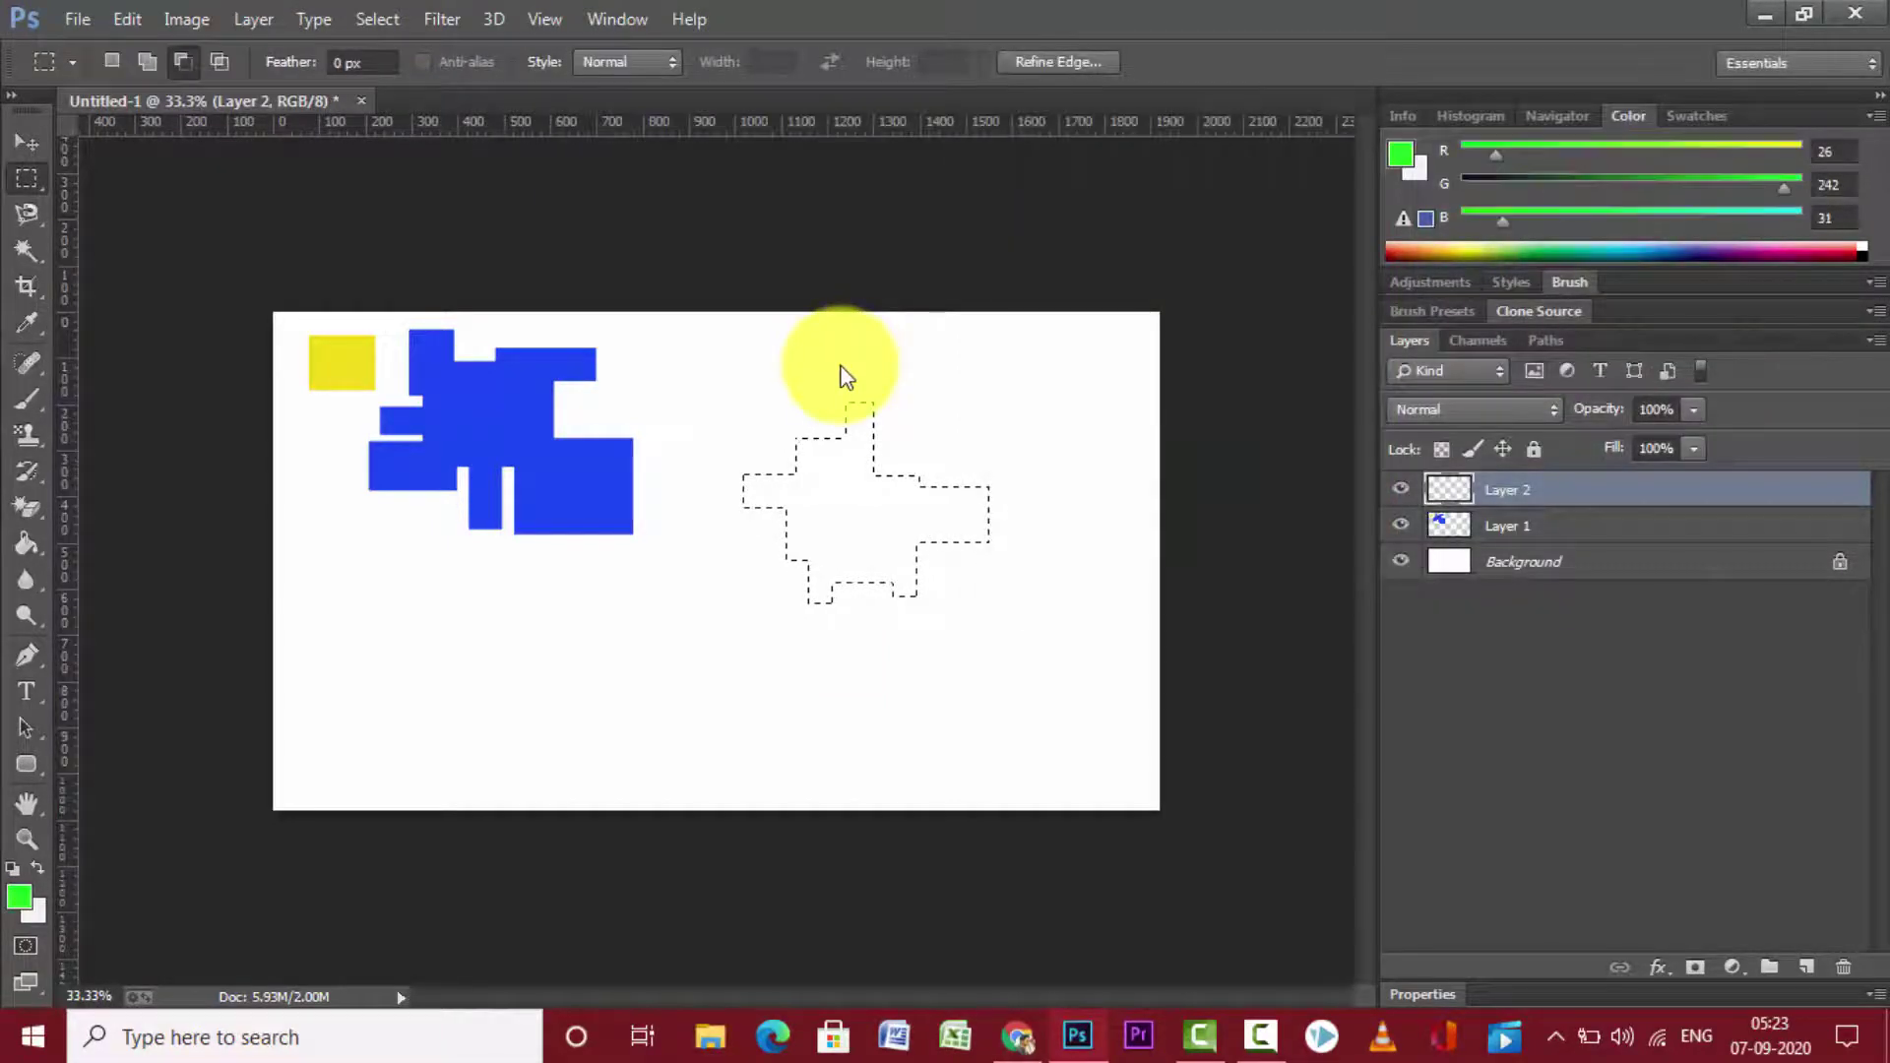
key("alt+BackSpace")
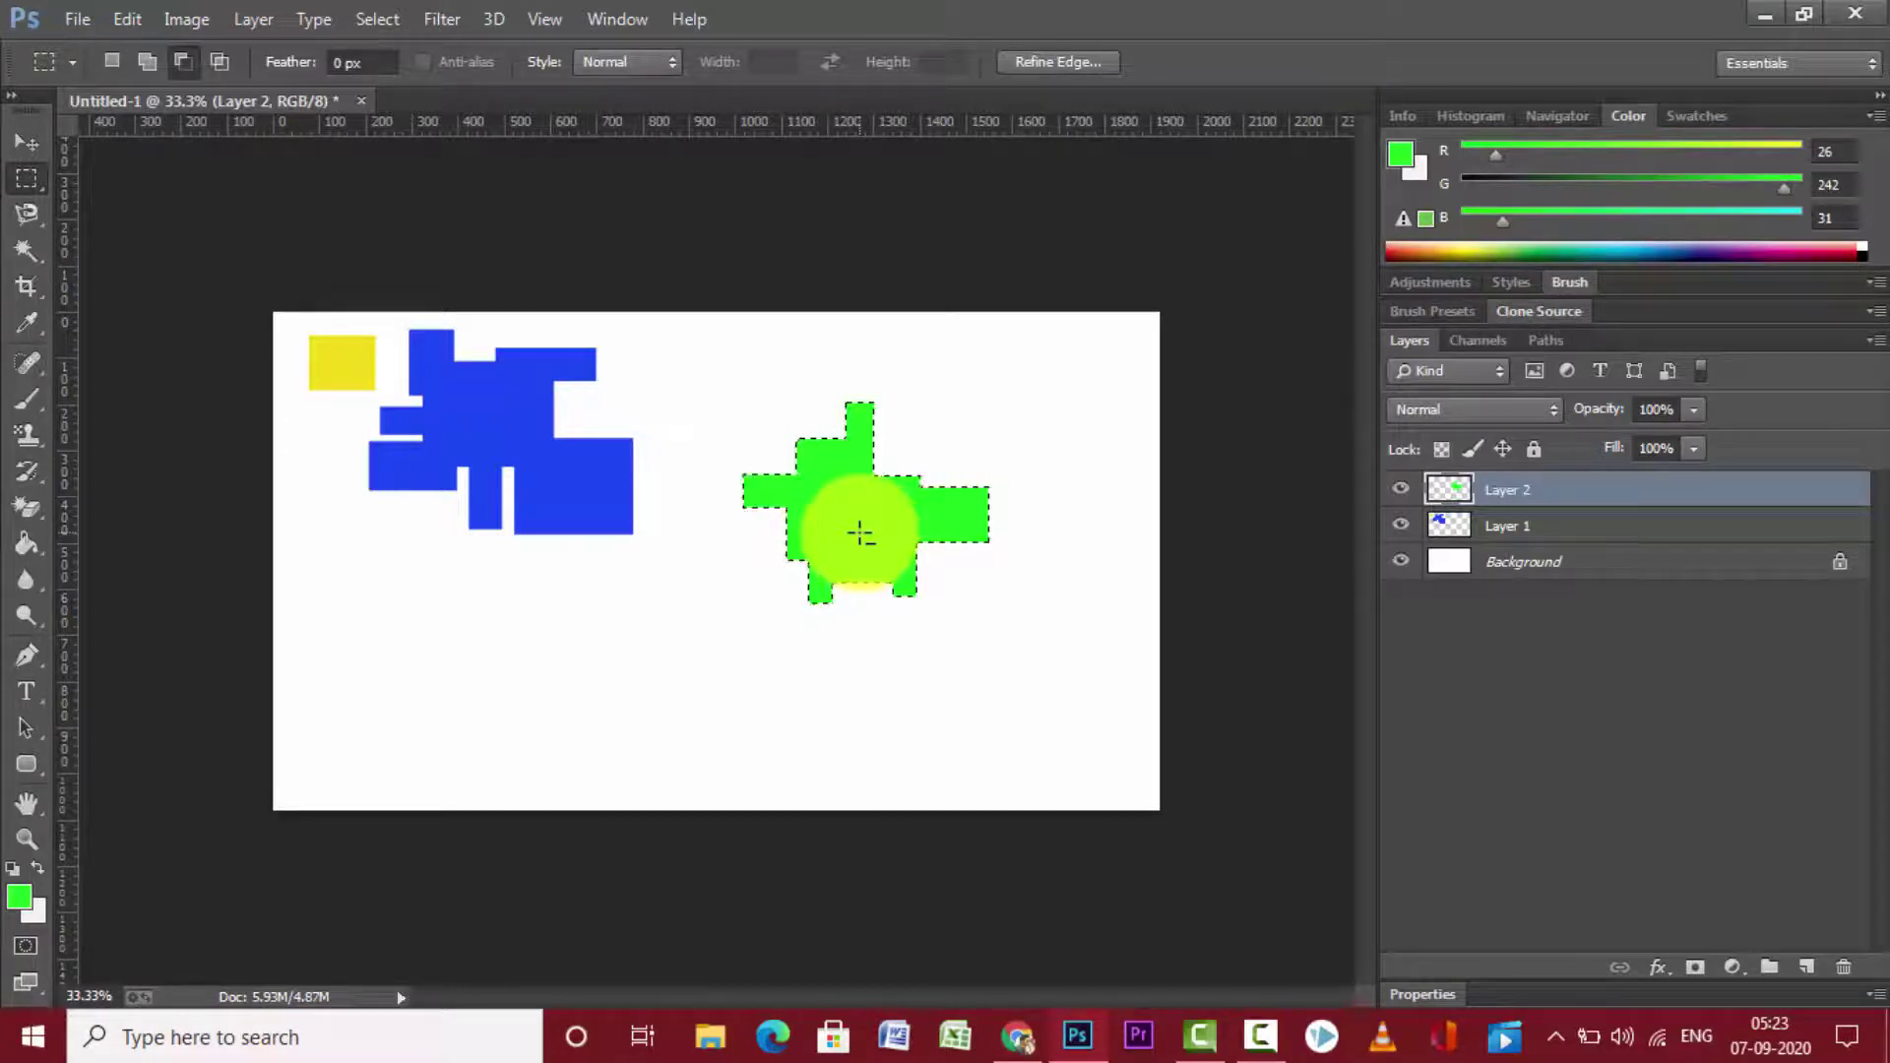
key("ctrl+d")
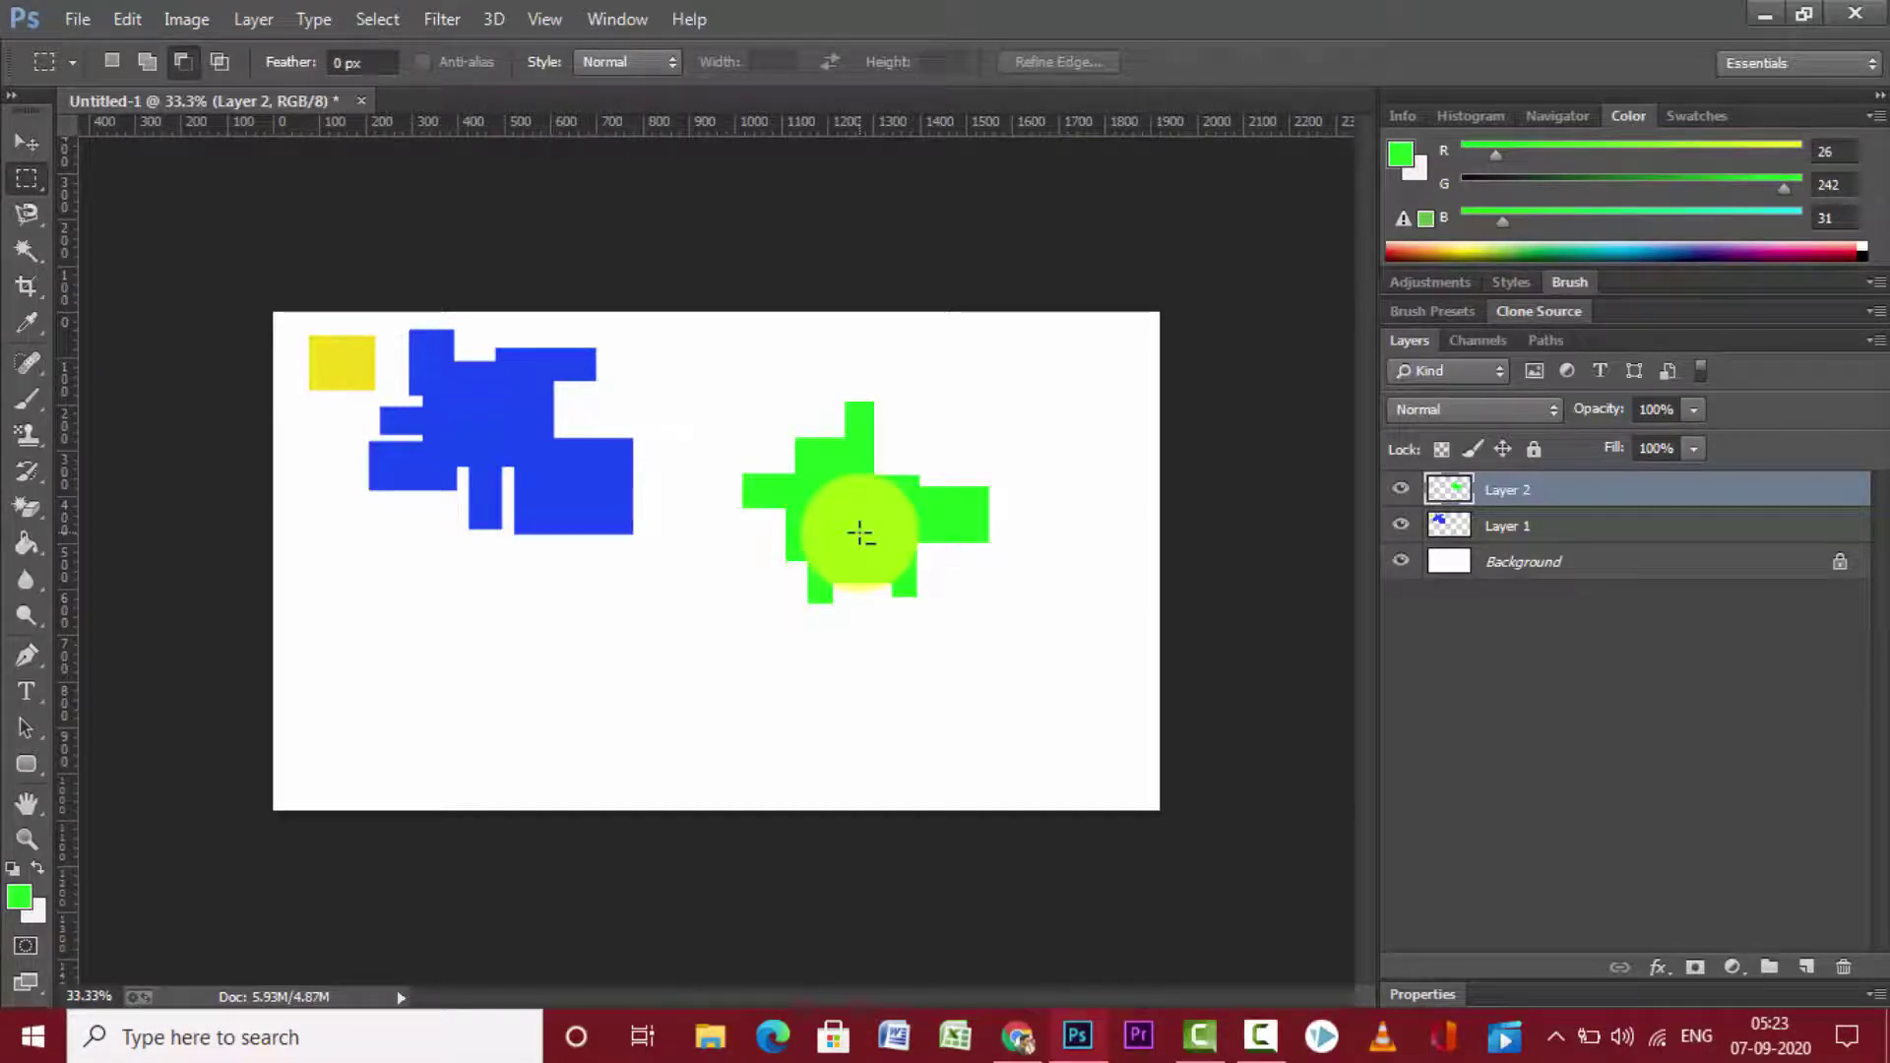
- Shrink the green cross to about 67% by 66% and move it up-left toward the blue shape
key("ctrl+t")
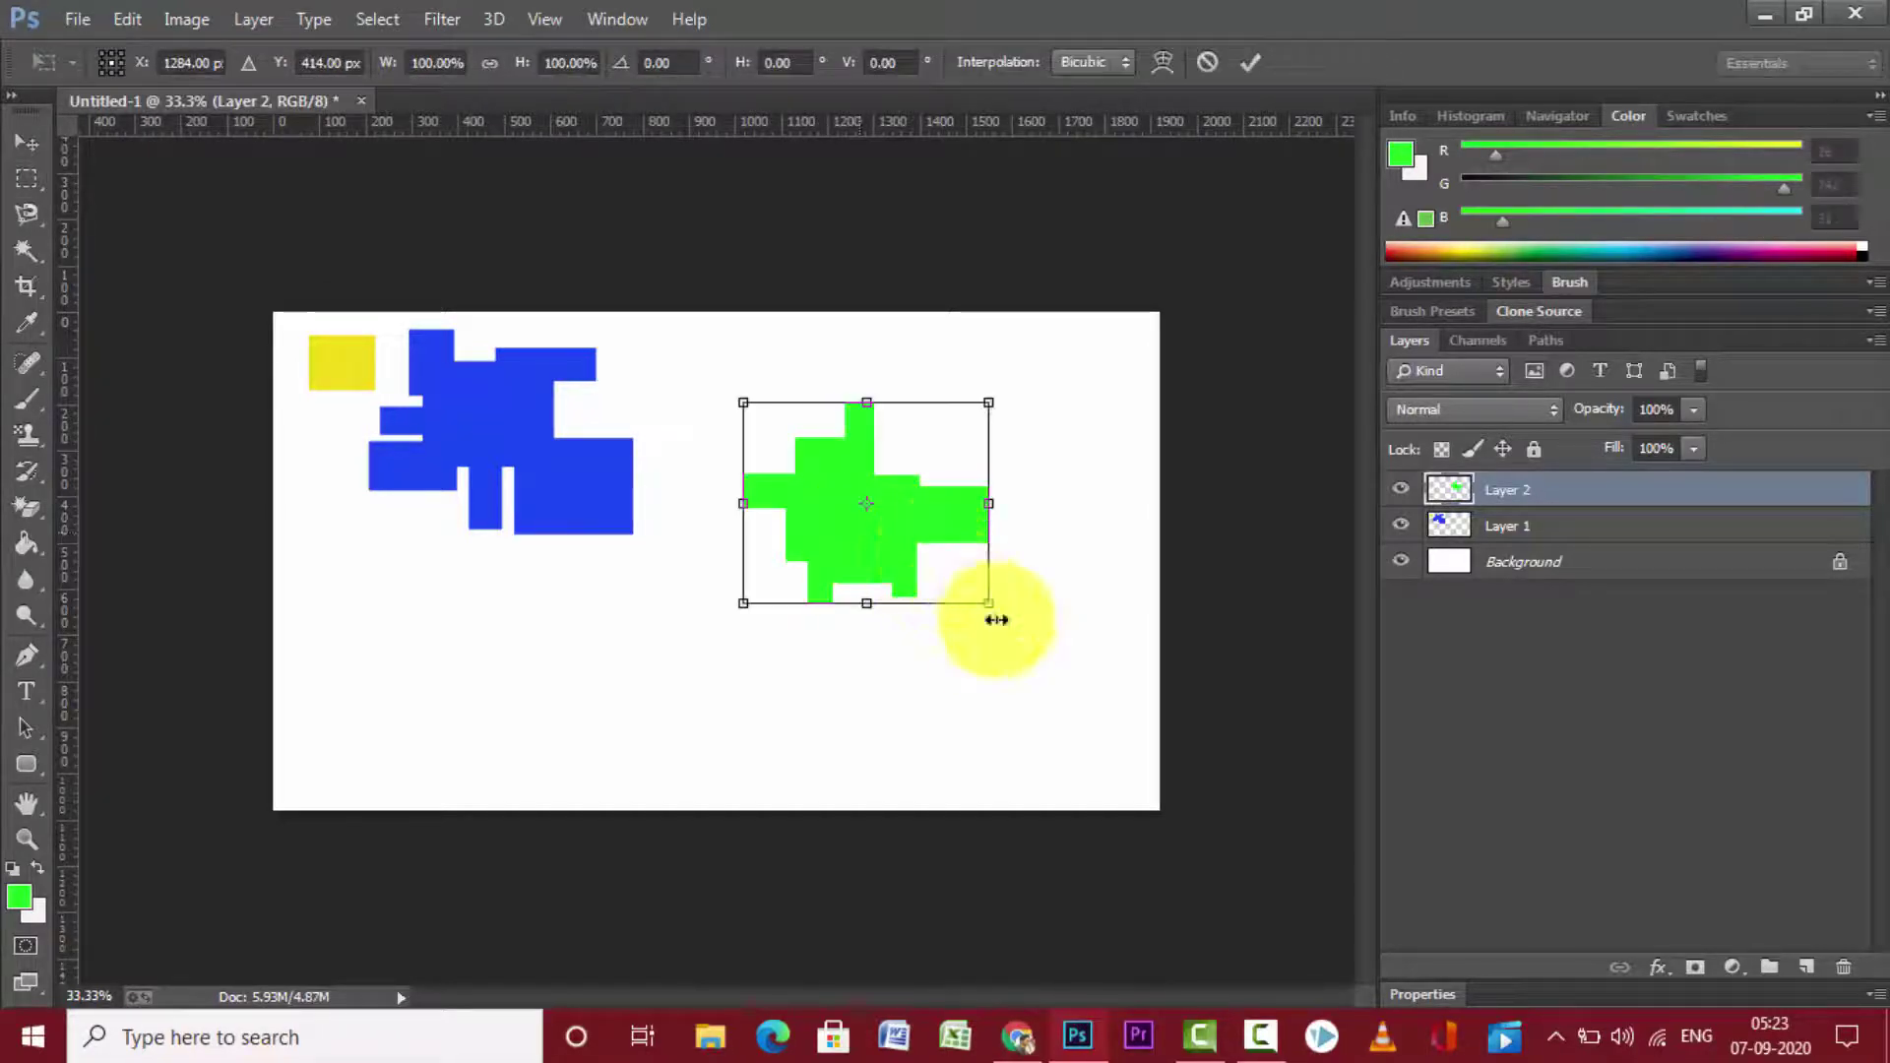
left_click_drag(988, 604, 904, 536)
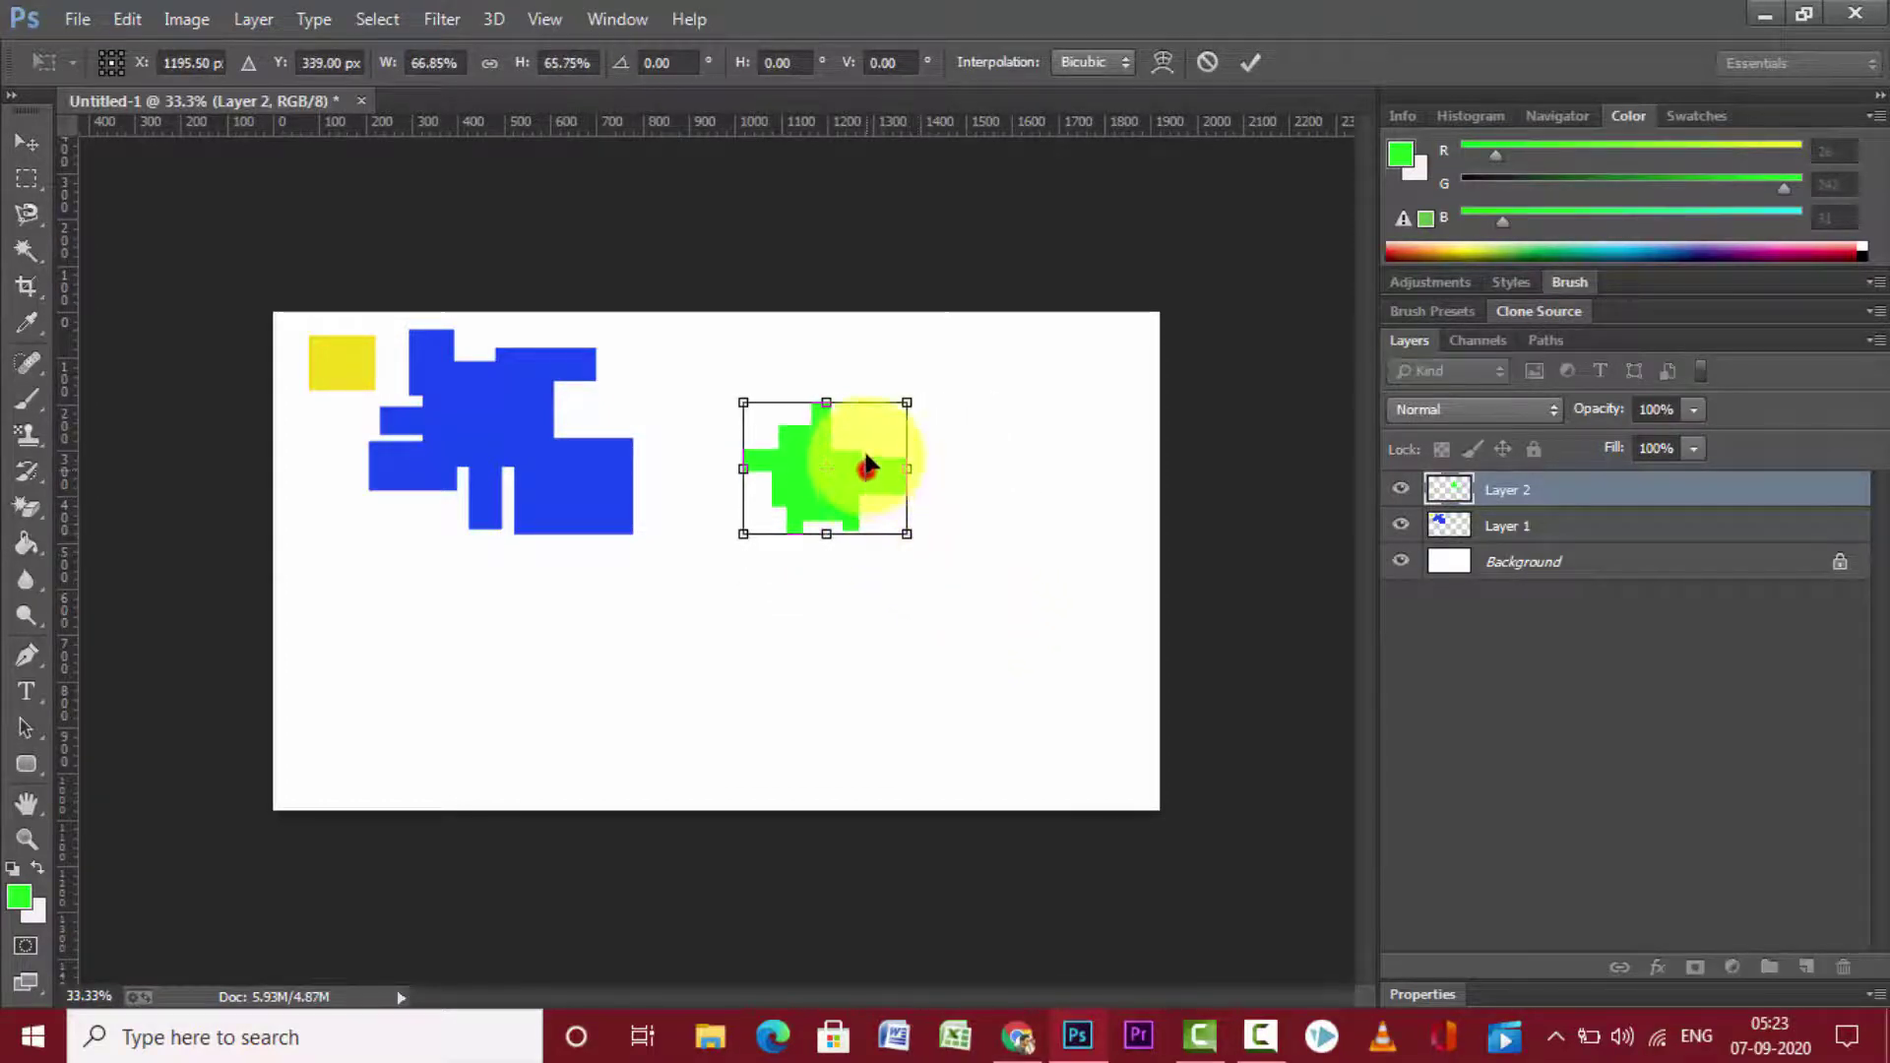
left_click_drag(867, 468, 829, 418)
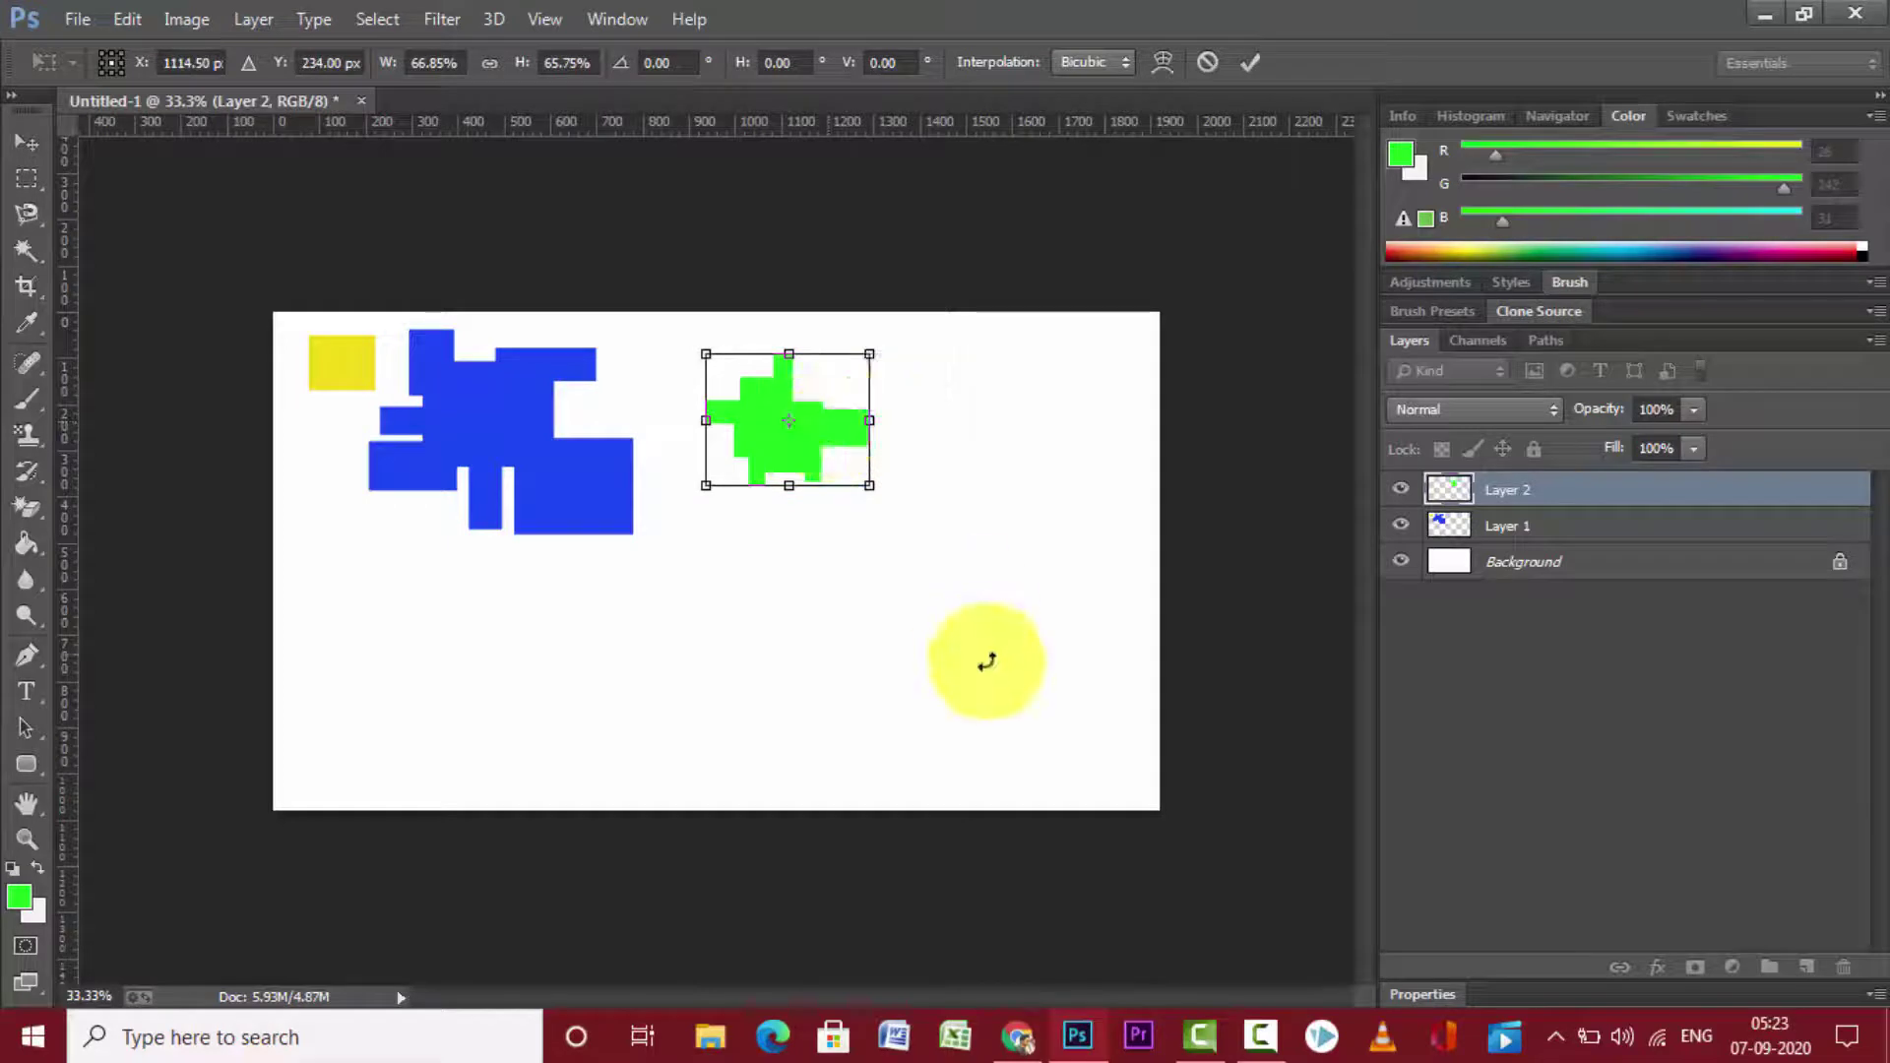
key("Return")
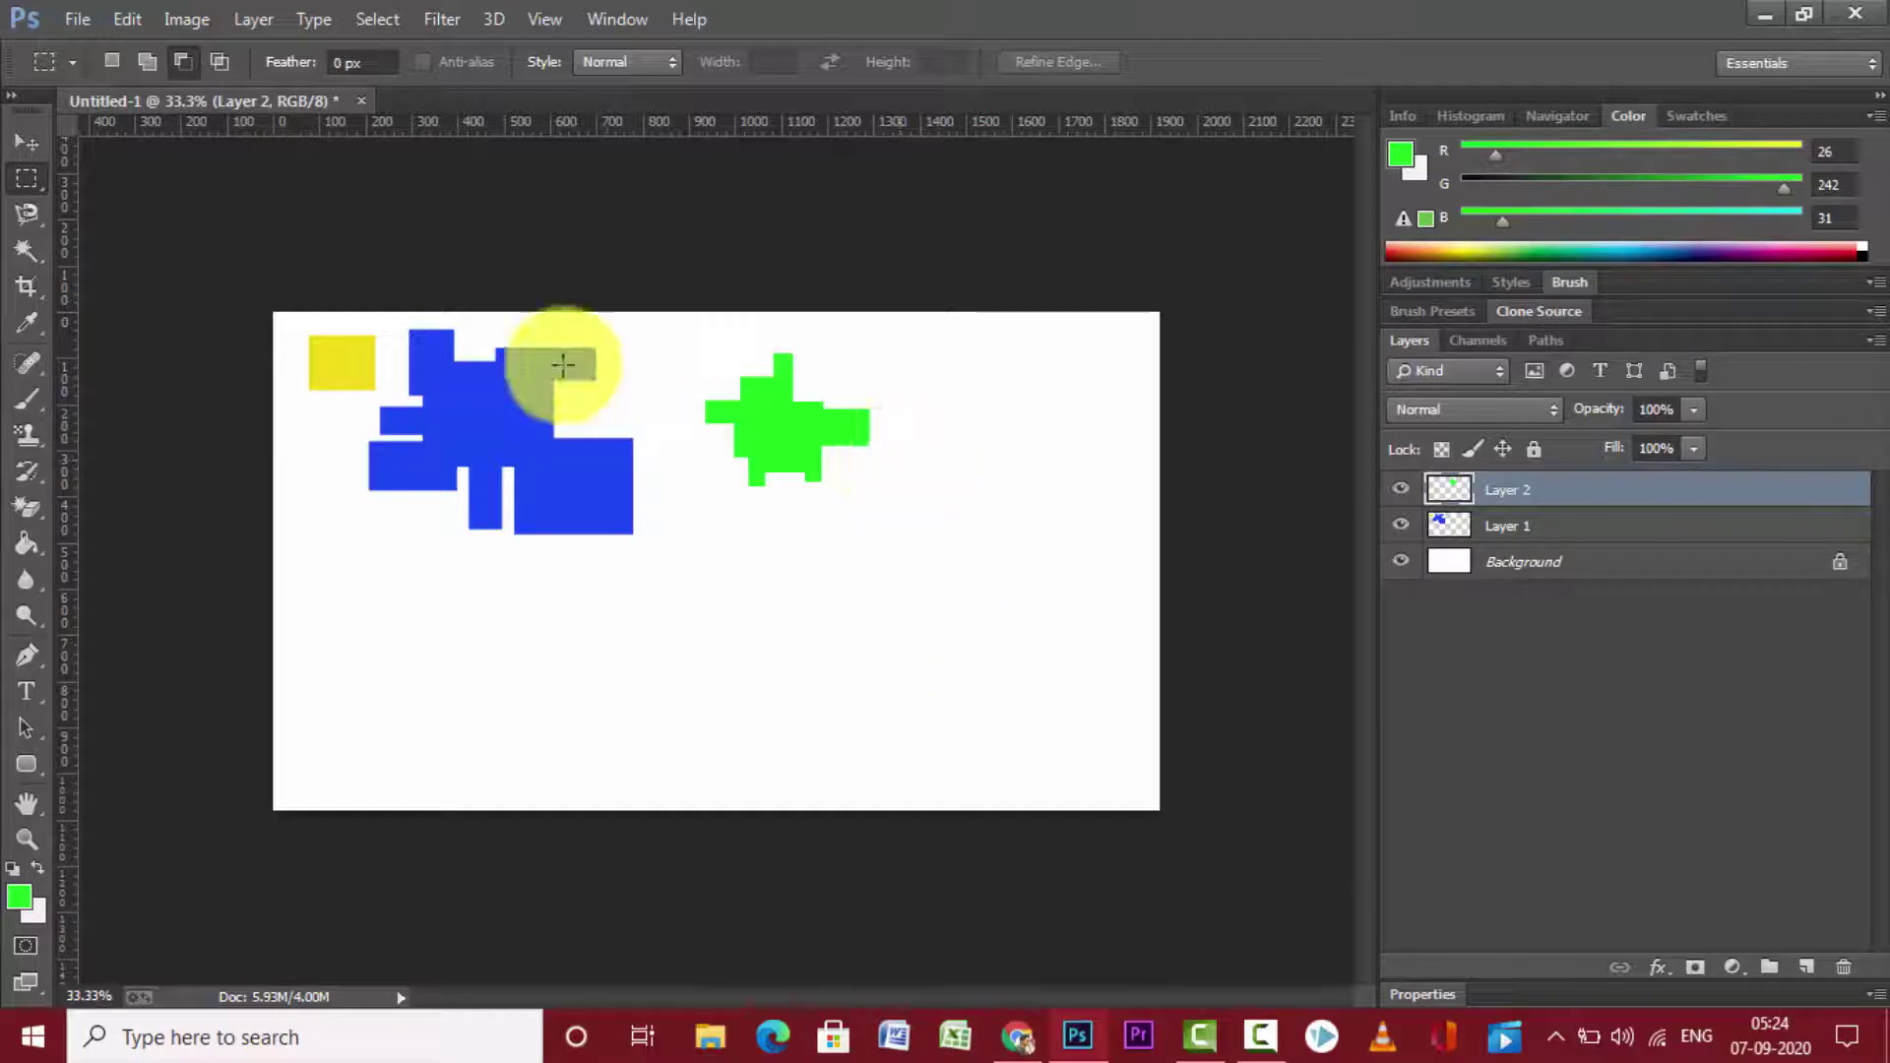
left_click(221, 59)
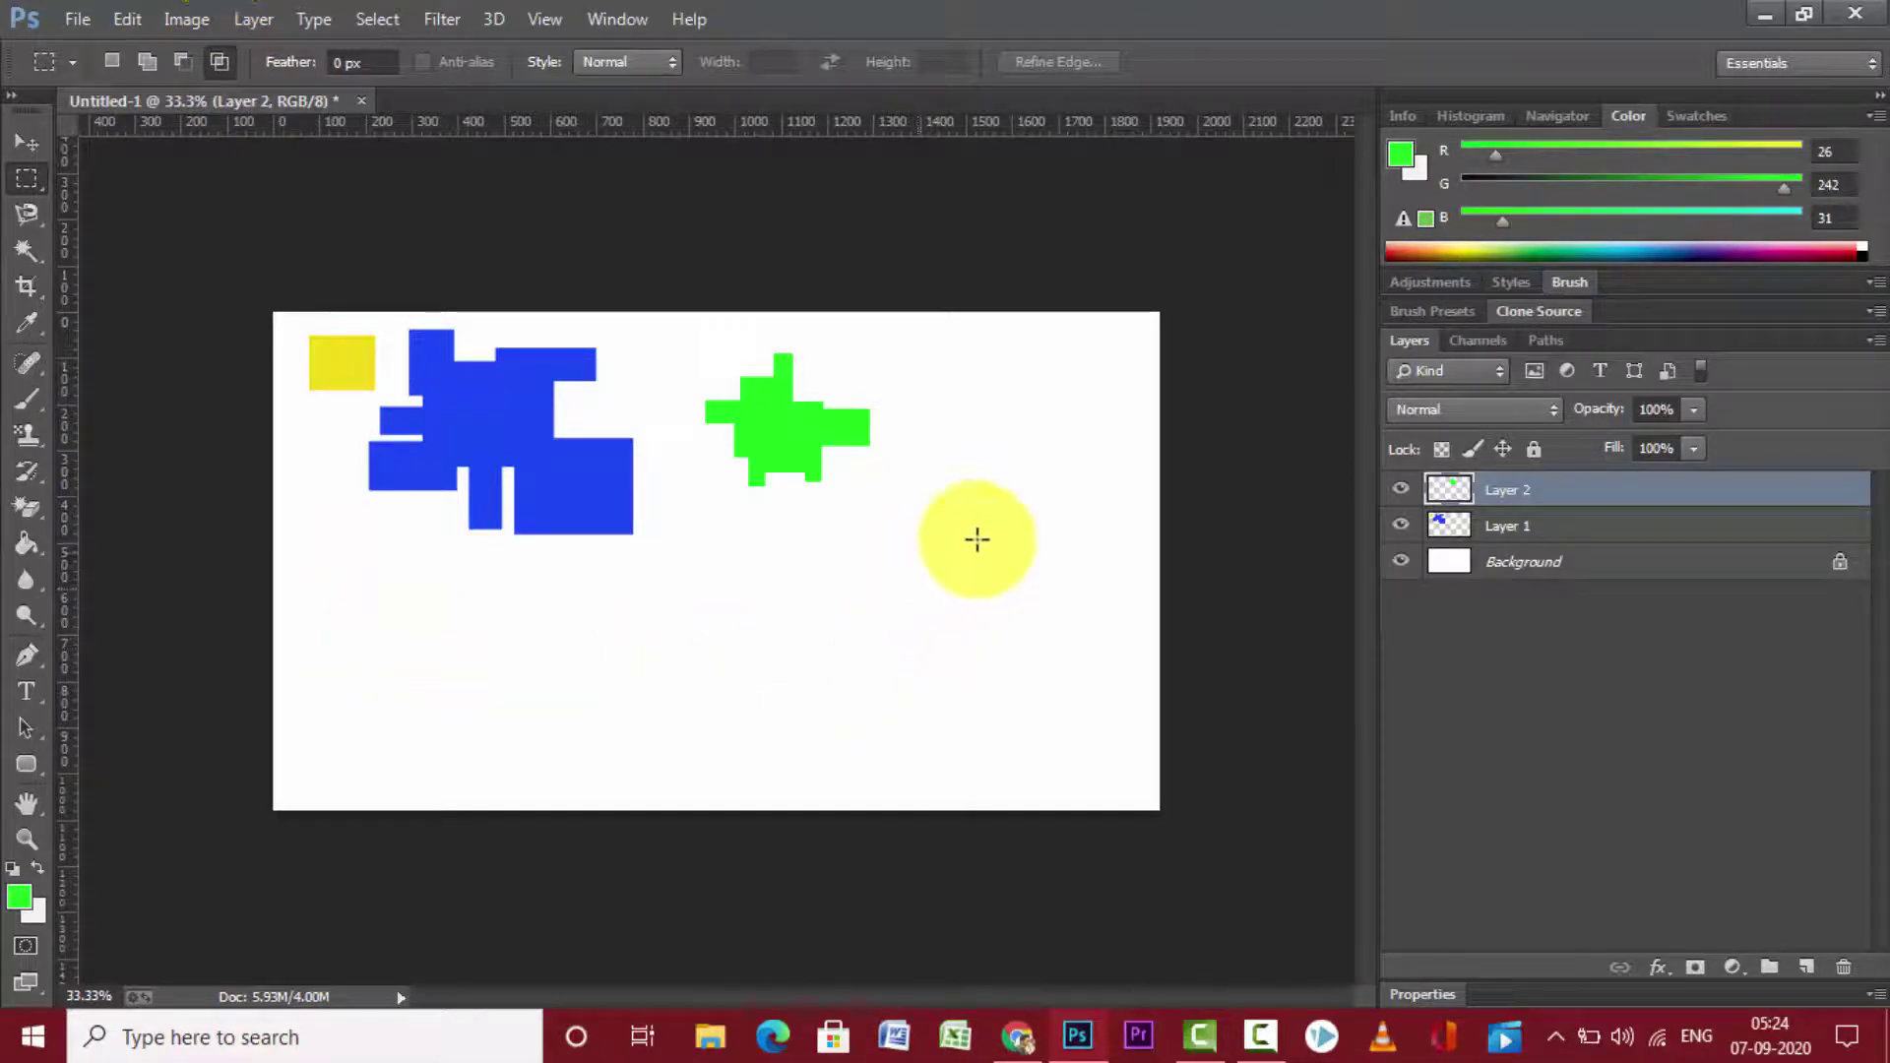
- Intersect overlapping rectangular marquees to leave a small rectangle selected below the green cross
left_click_drag(992, 557, 704, 741)
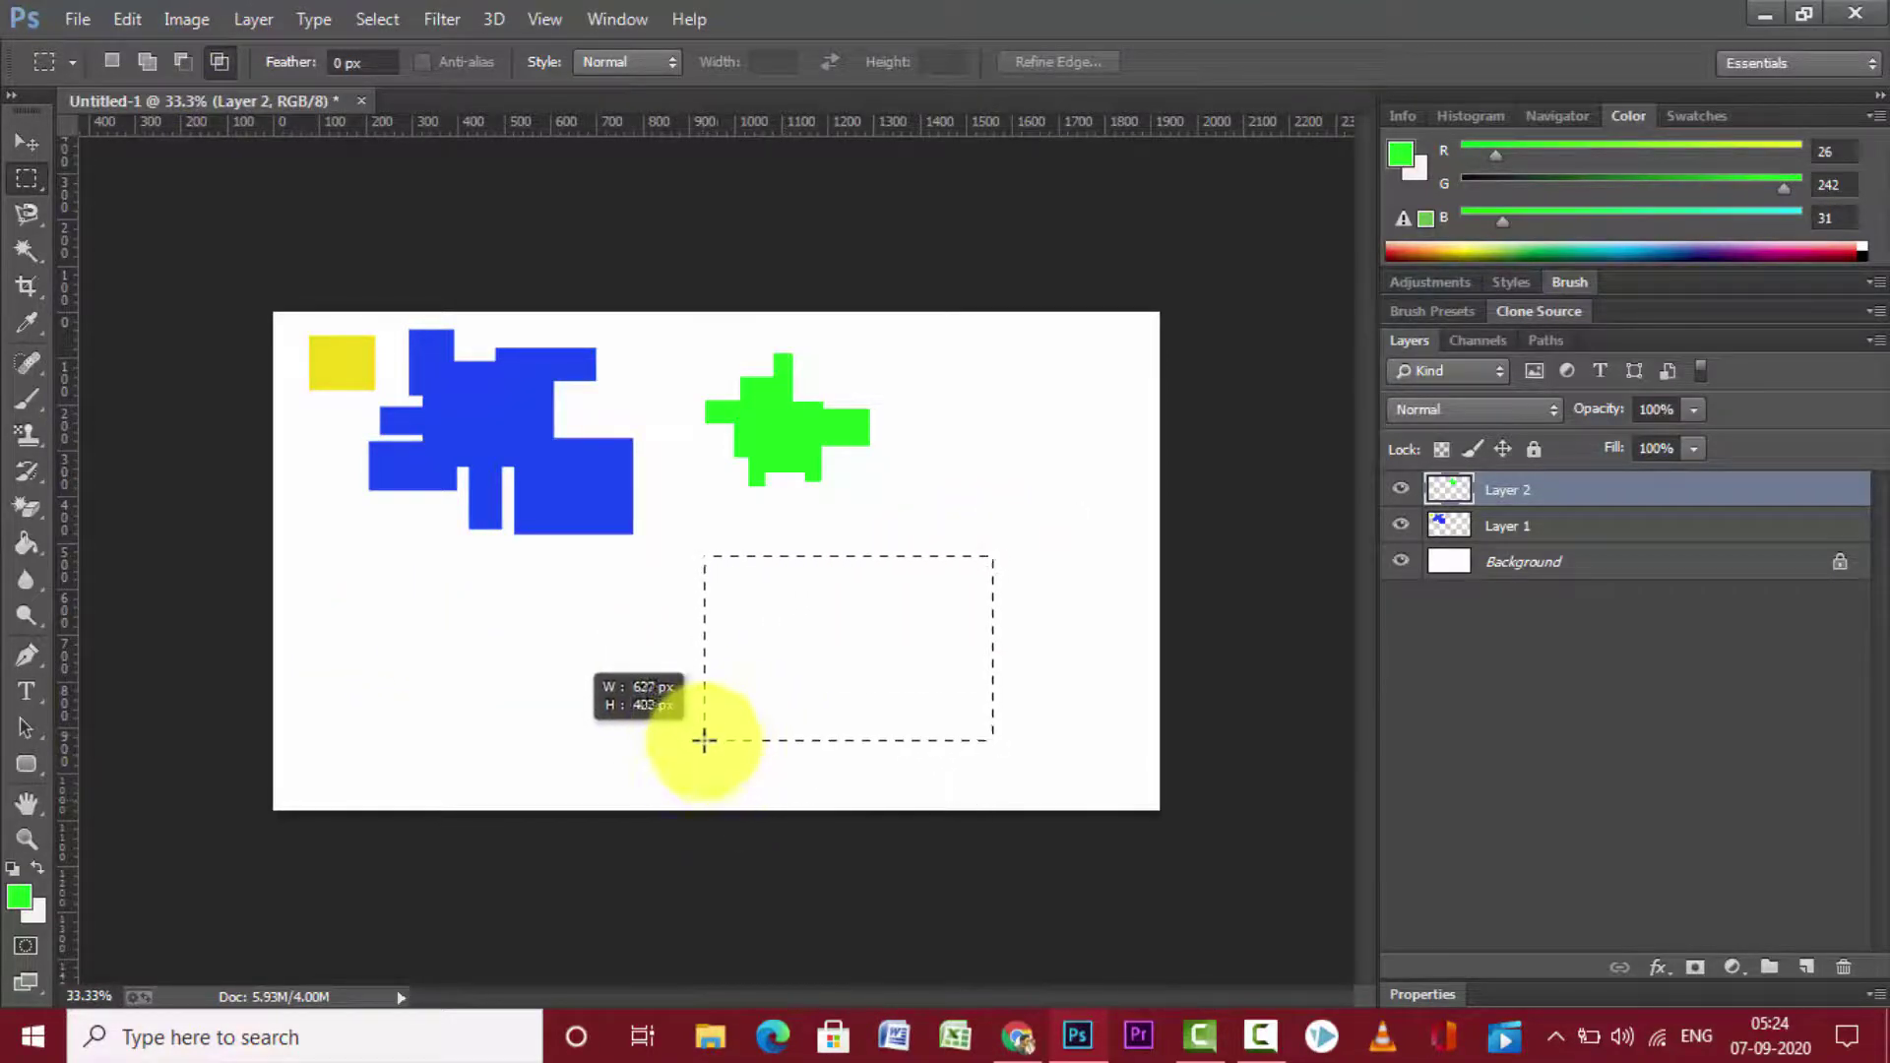
left_click_drag(704, 741, 695, 798)
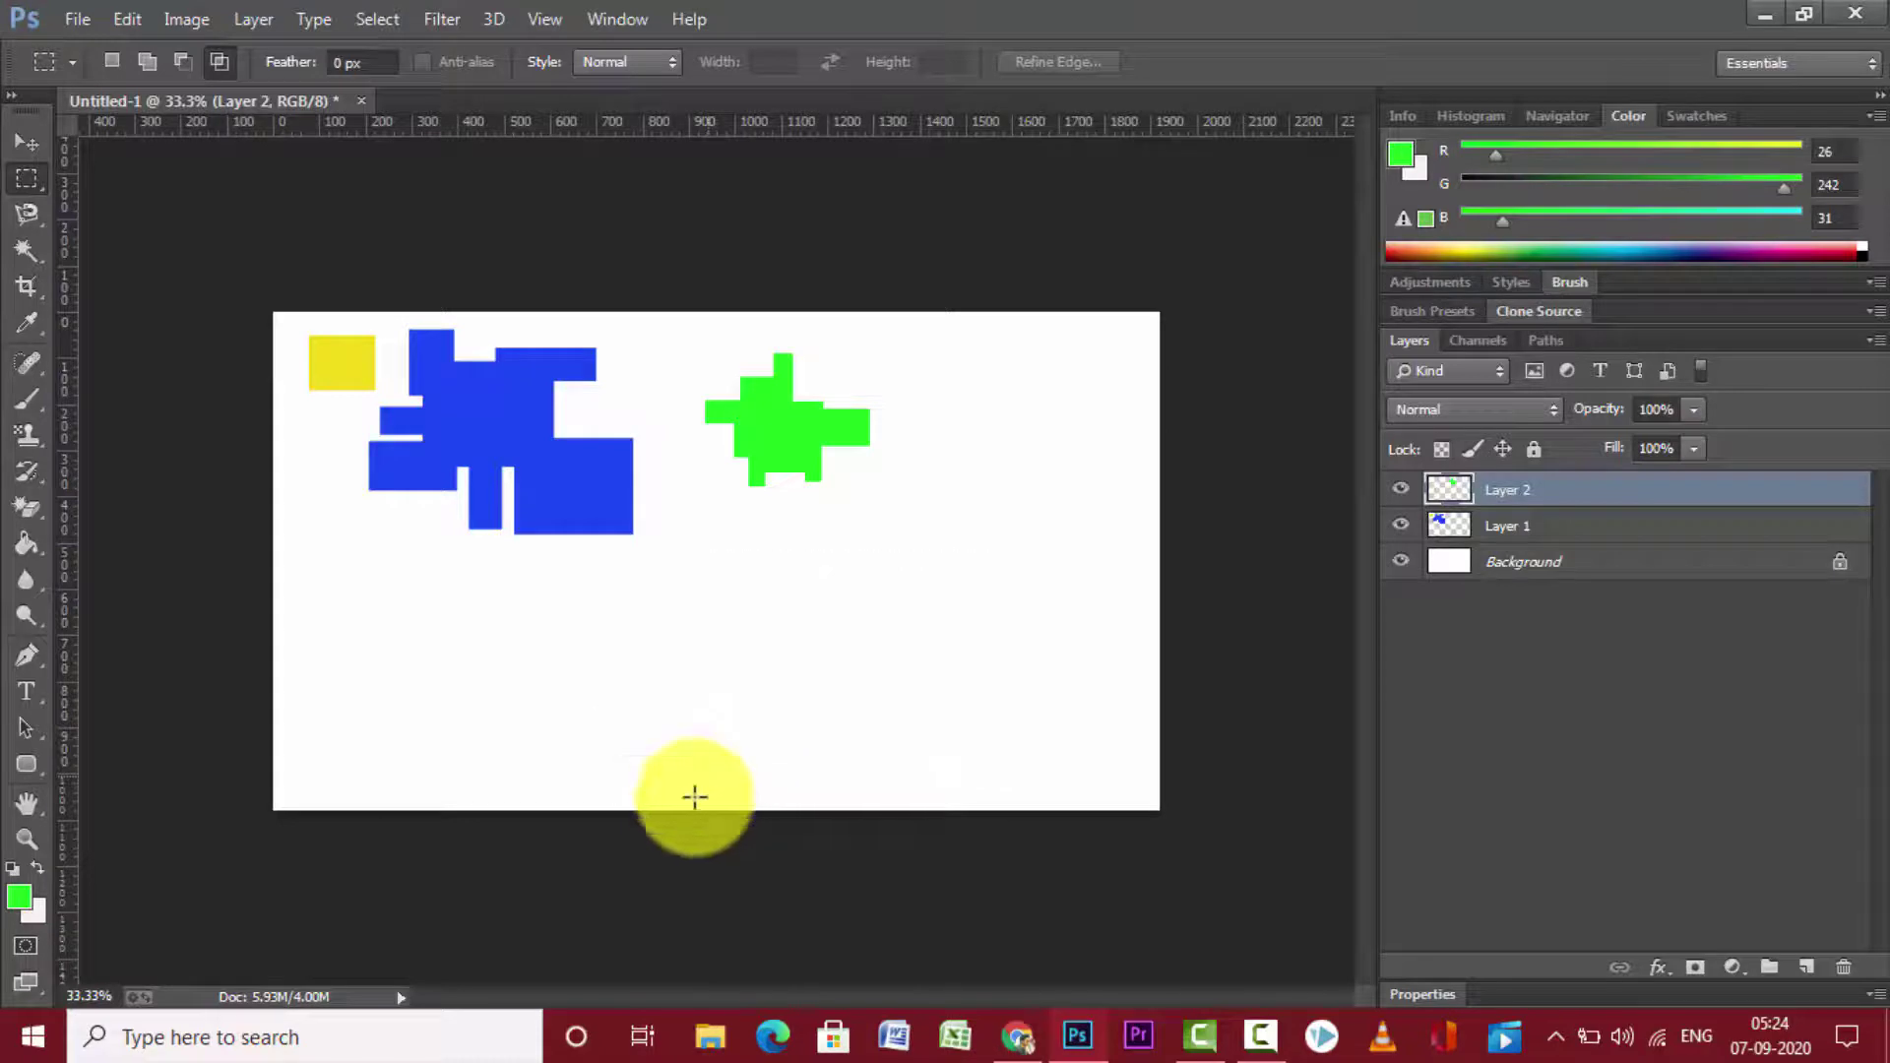
key("ctrl+z")
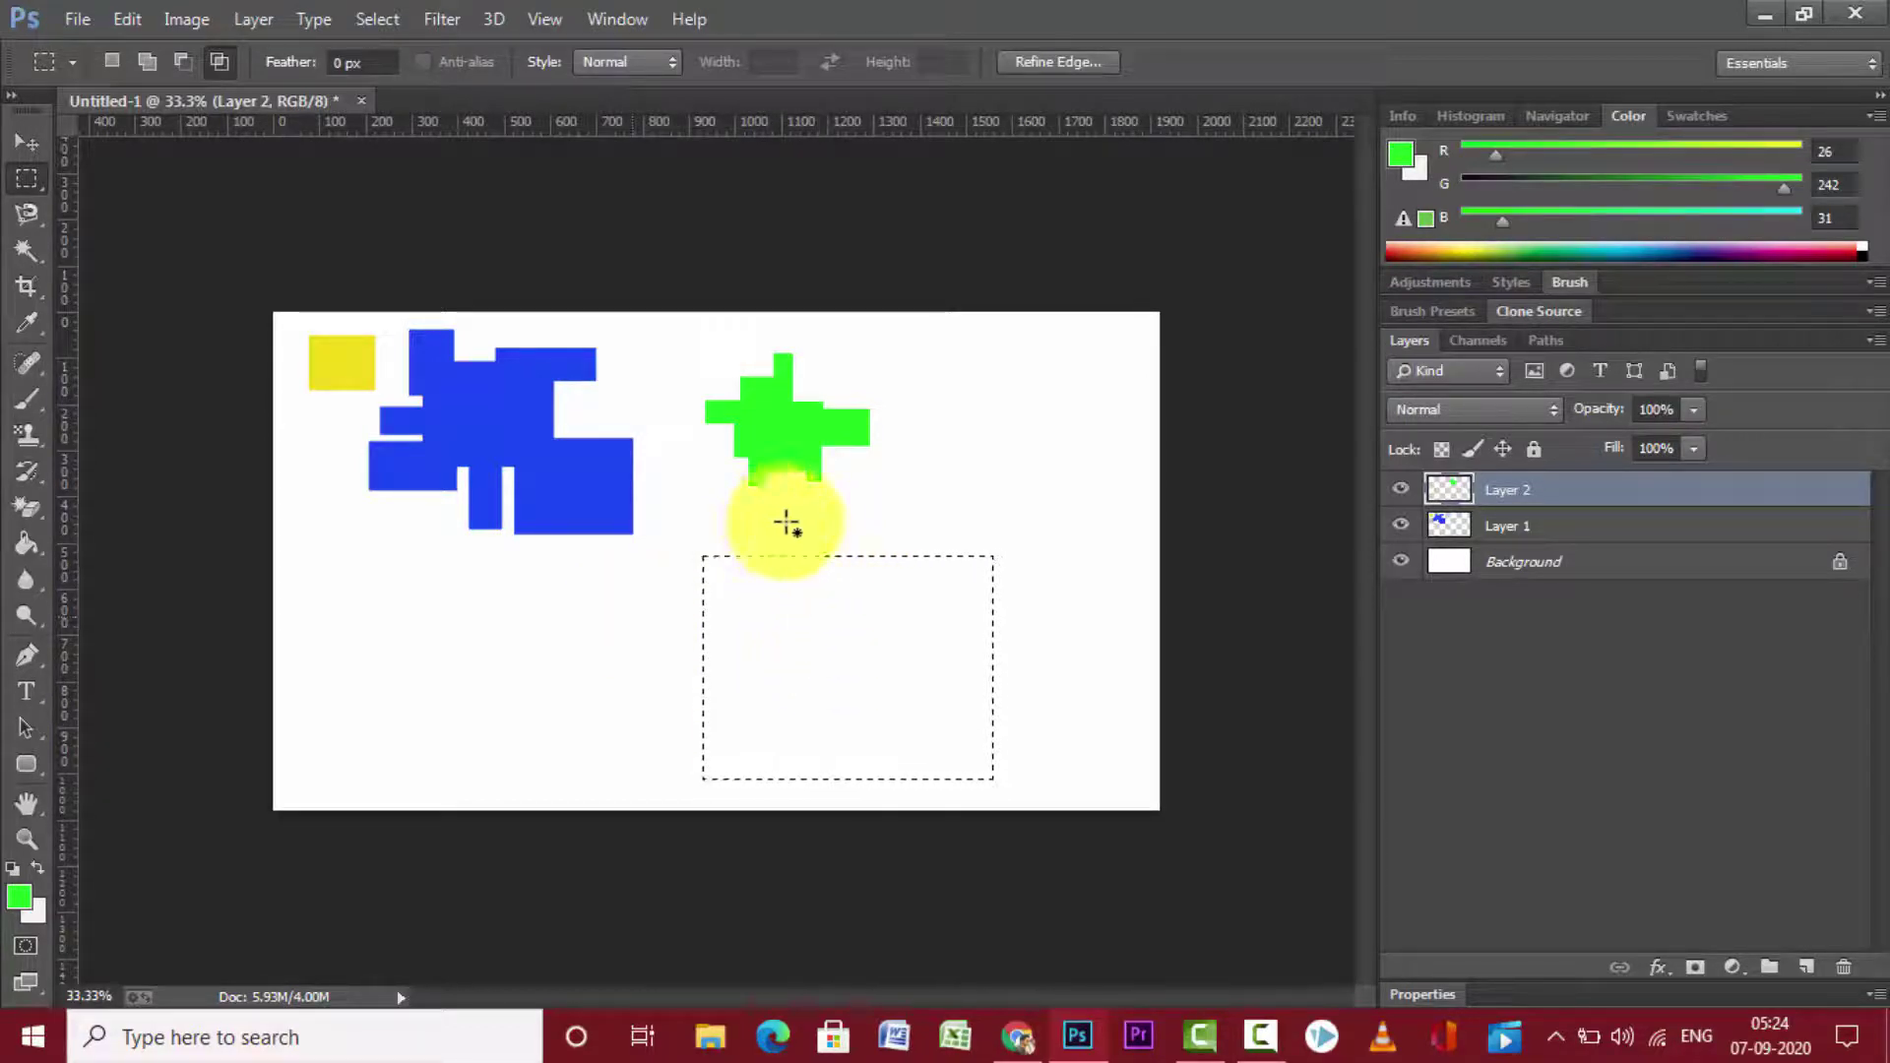
mouse_move(787, 523)
left_mouse_down()
mouse_move(926, 825)
mouse_move(935, 812)
left_mouse_up()
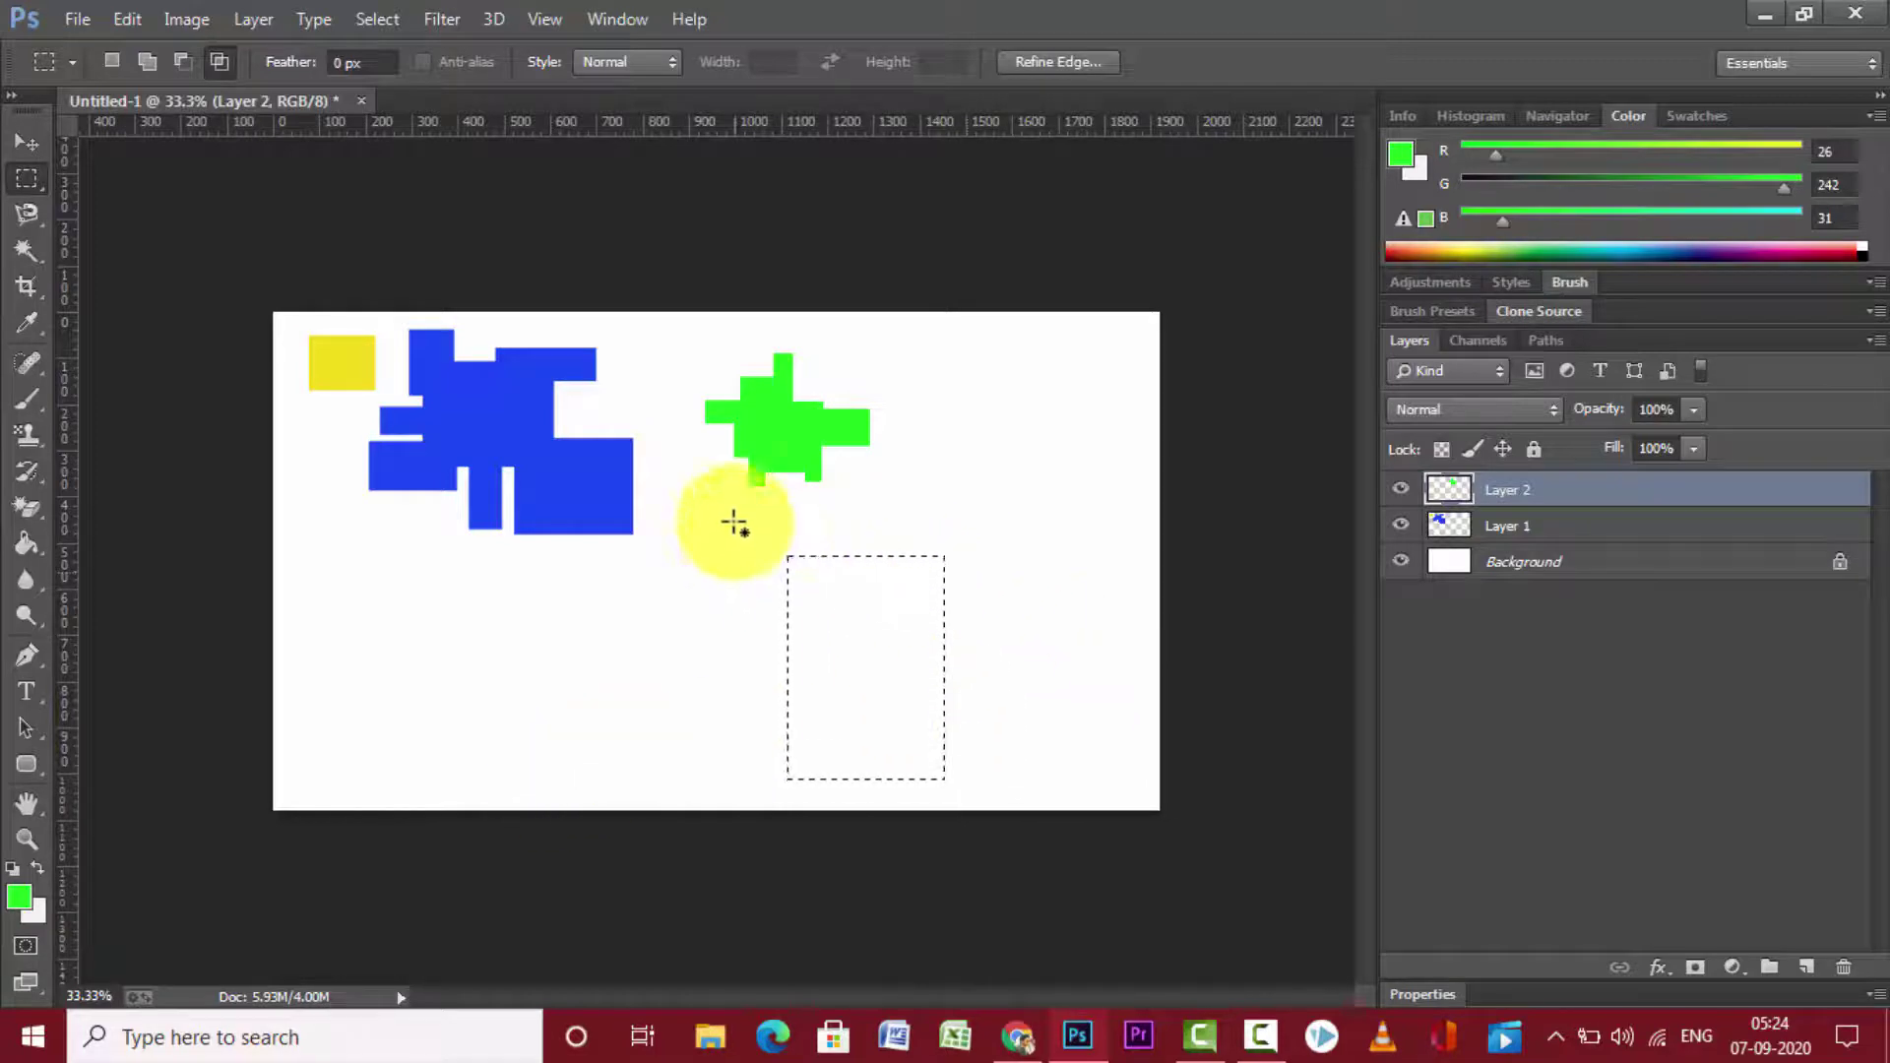
left_click_drag(725, 535, 1021, 598)
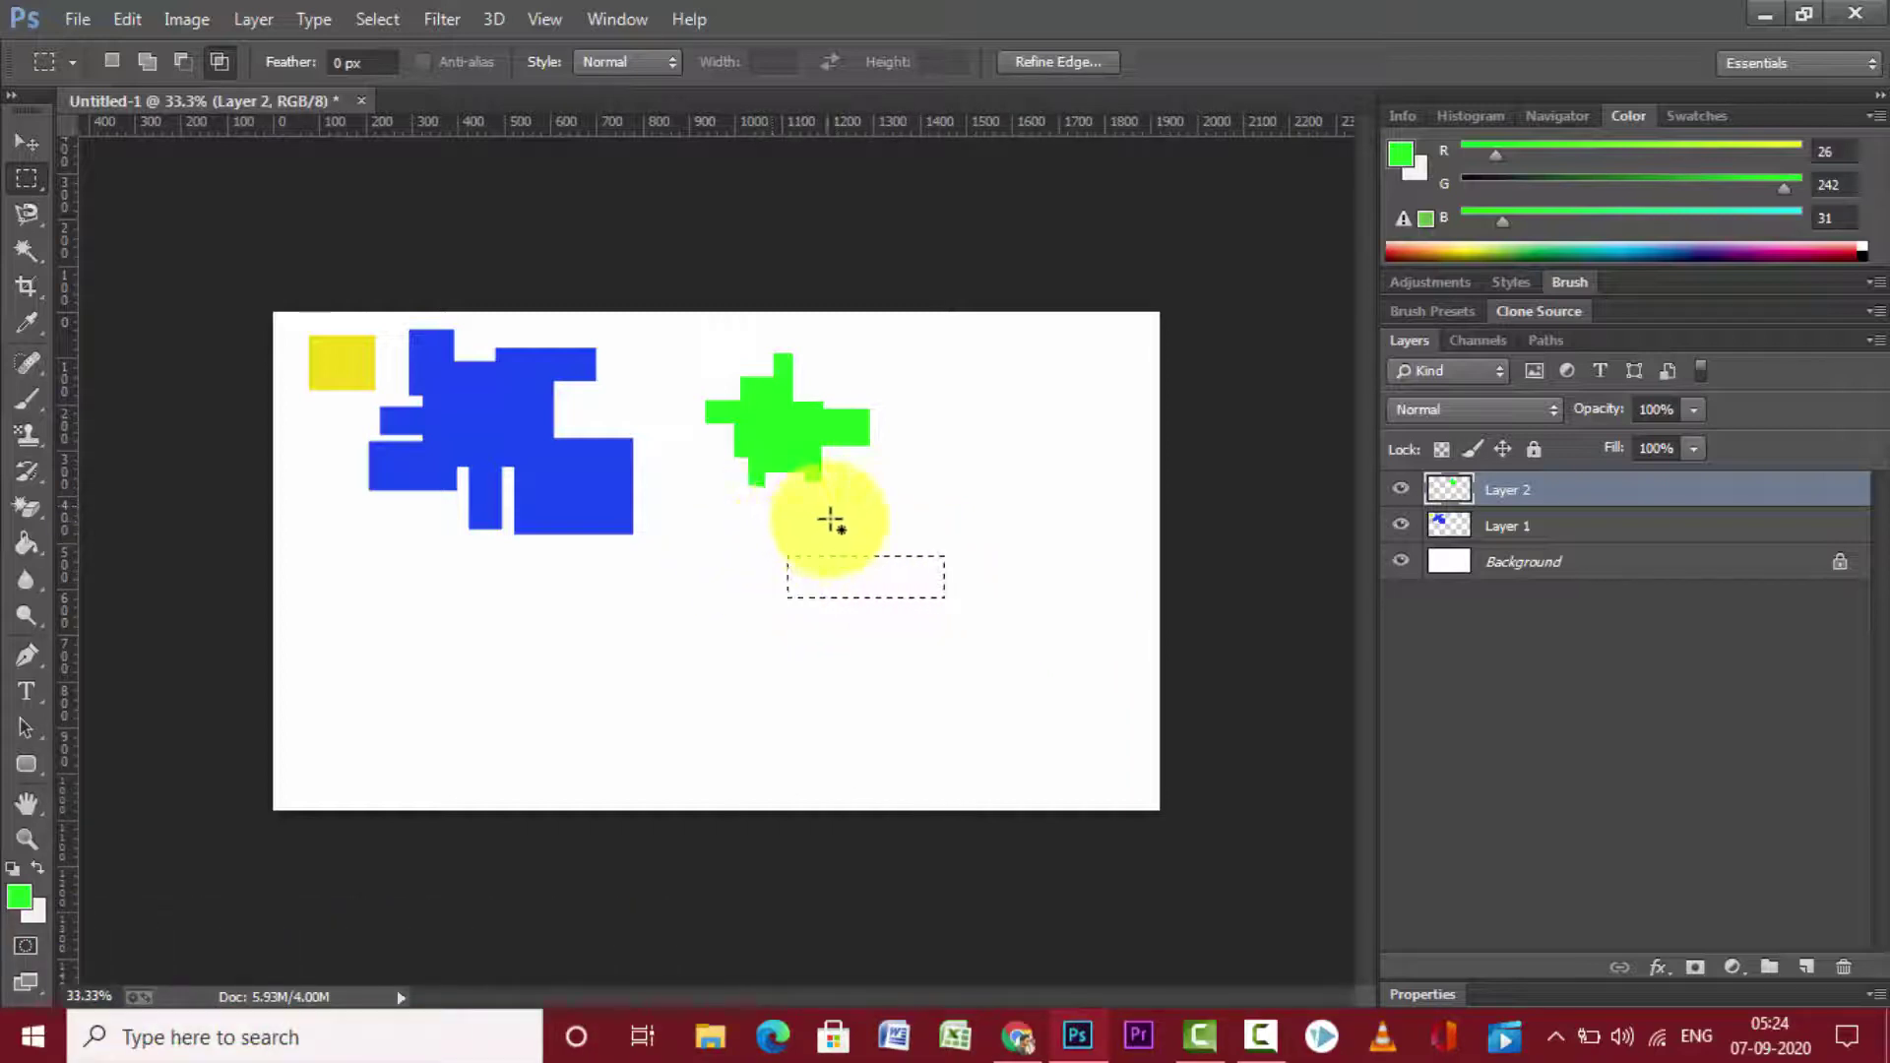
left_click_drag(843, 528, 889, 602)
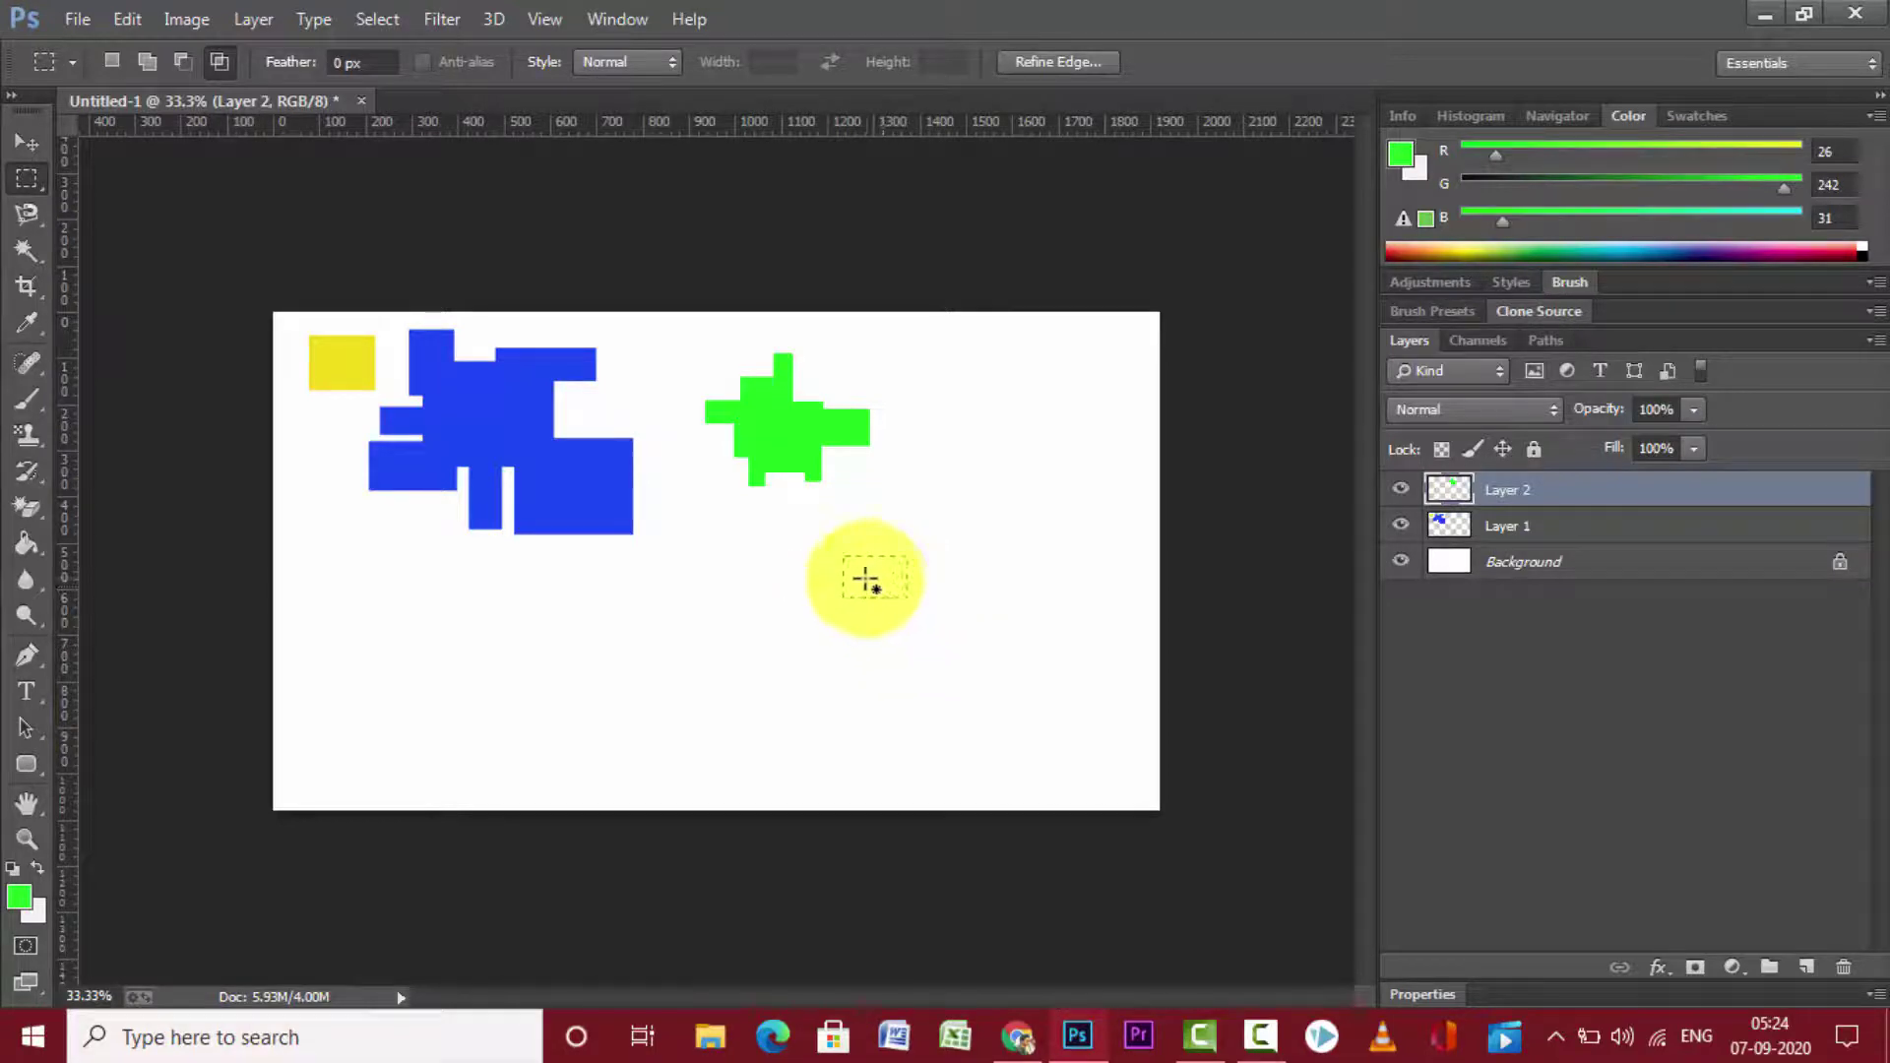
- Fill the small rectangle selection with near-black on Layer 2, then deselect it
left_click(17, 891)
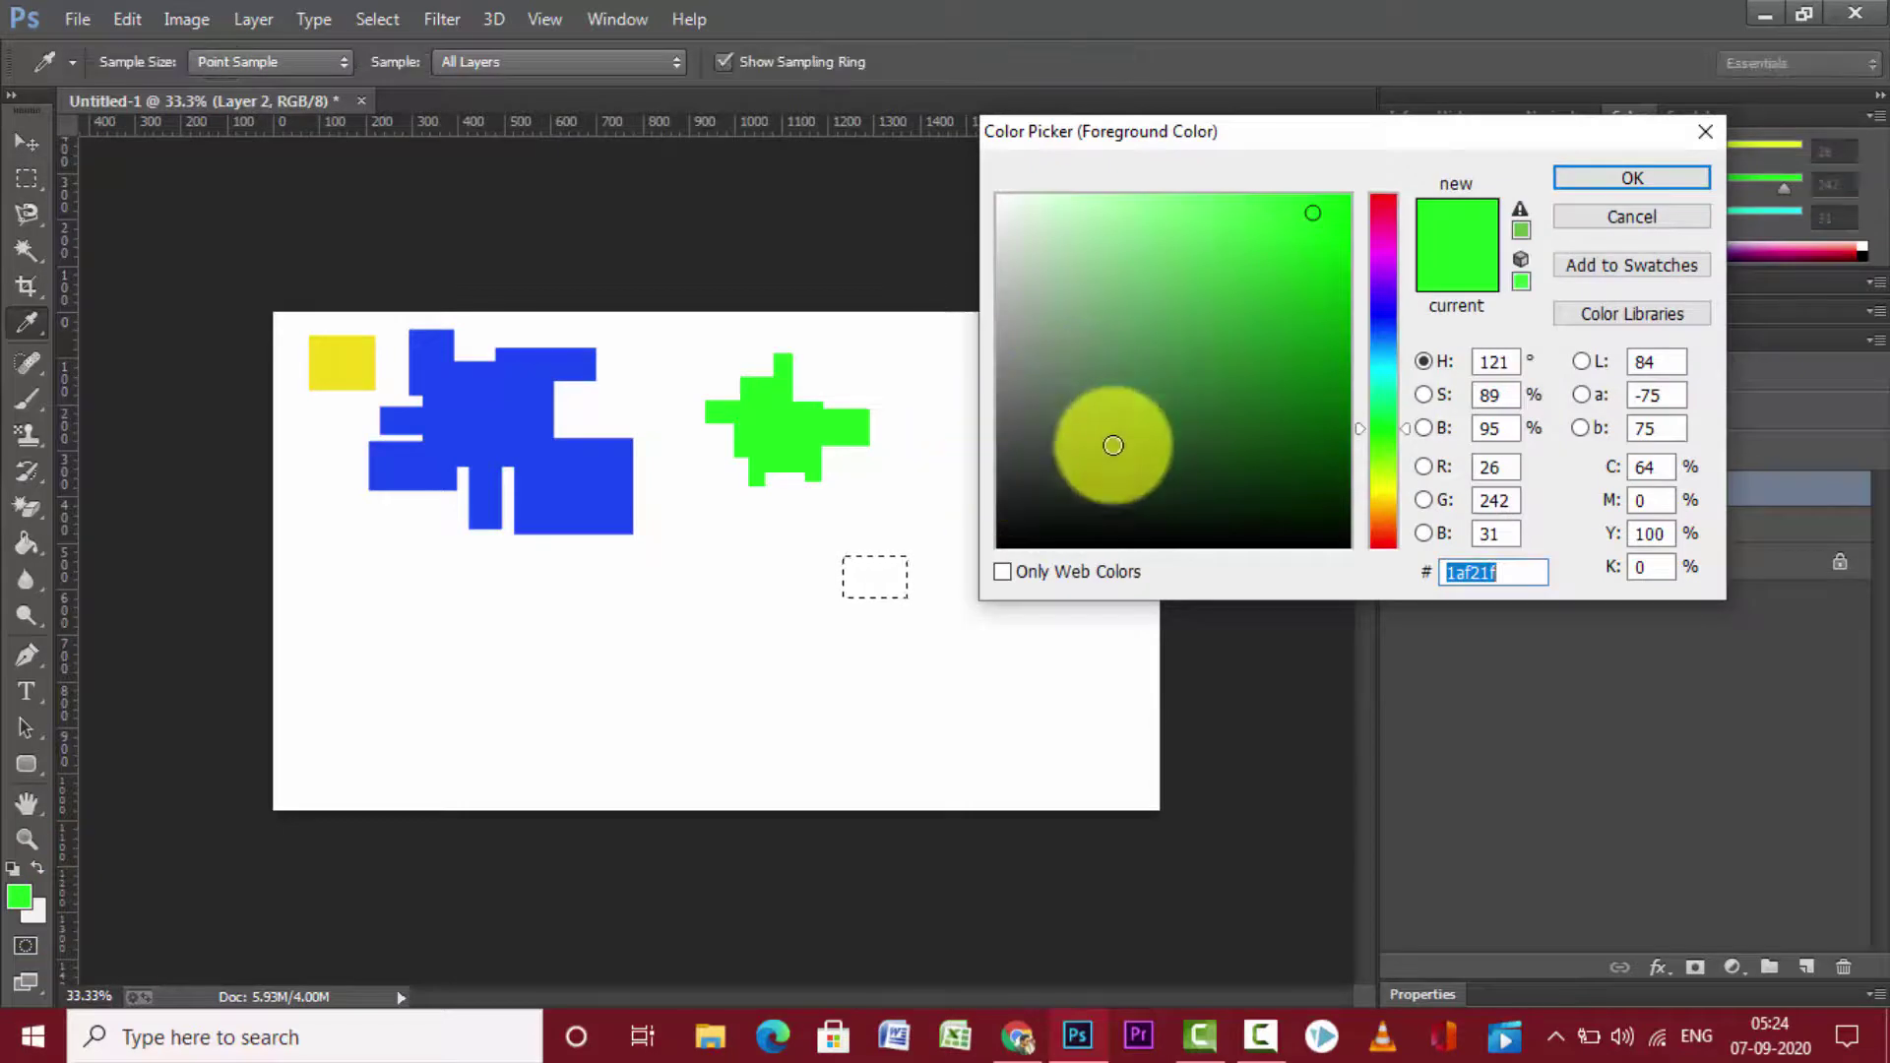
left_click(1058, 508)
left_click(1632, 178)
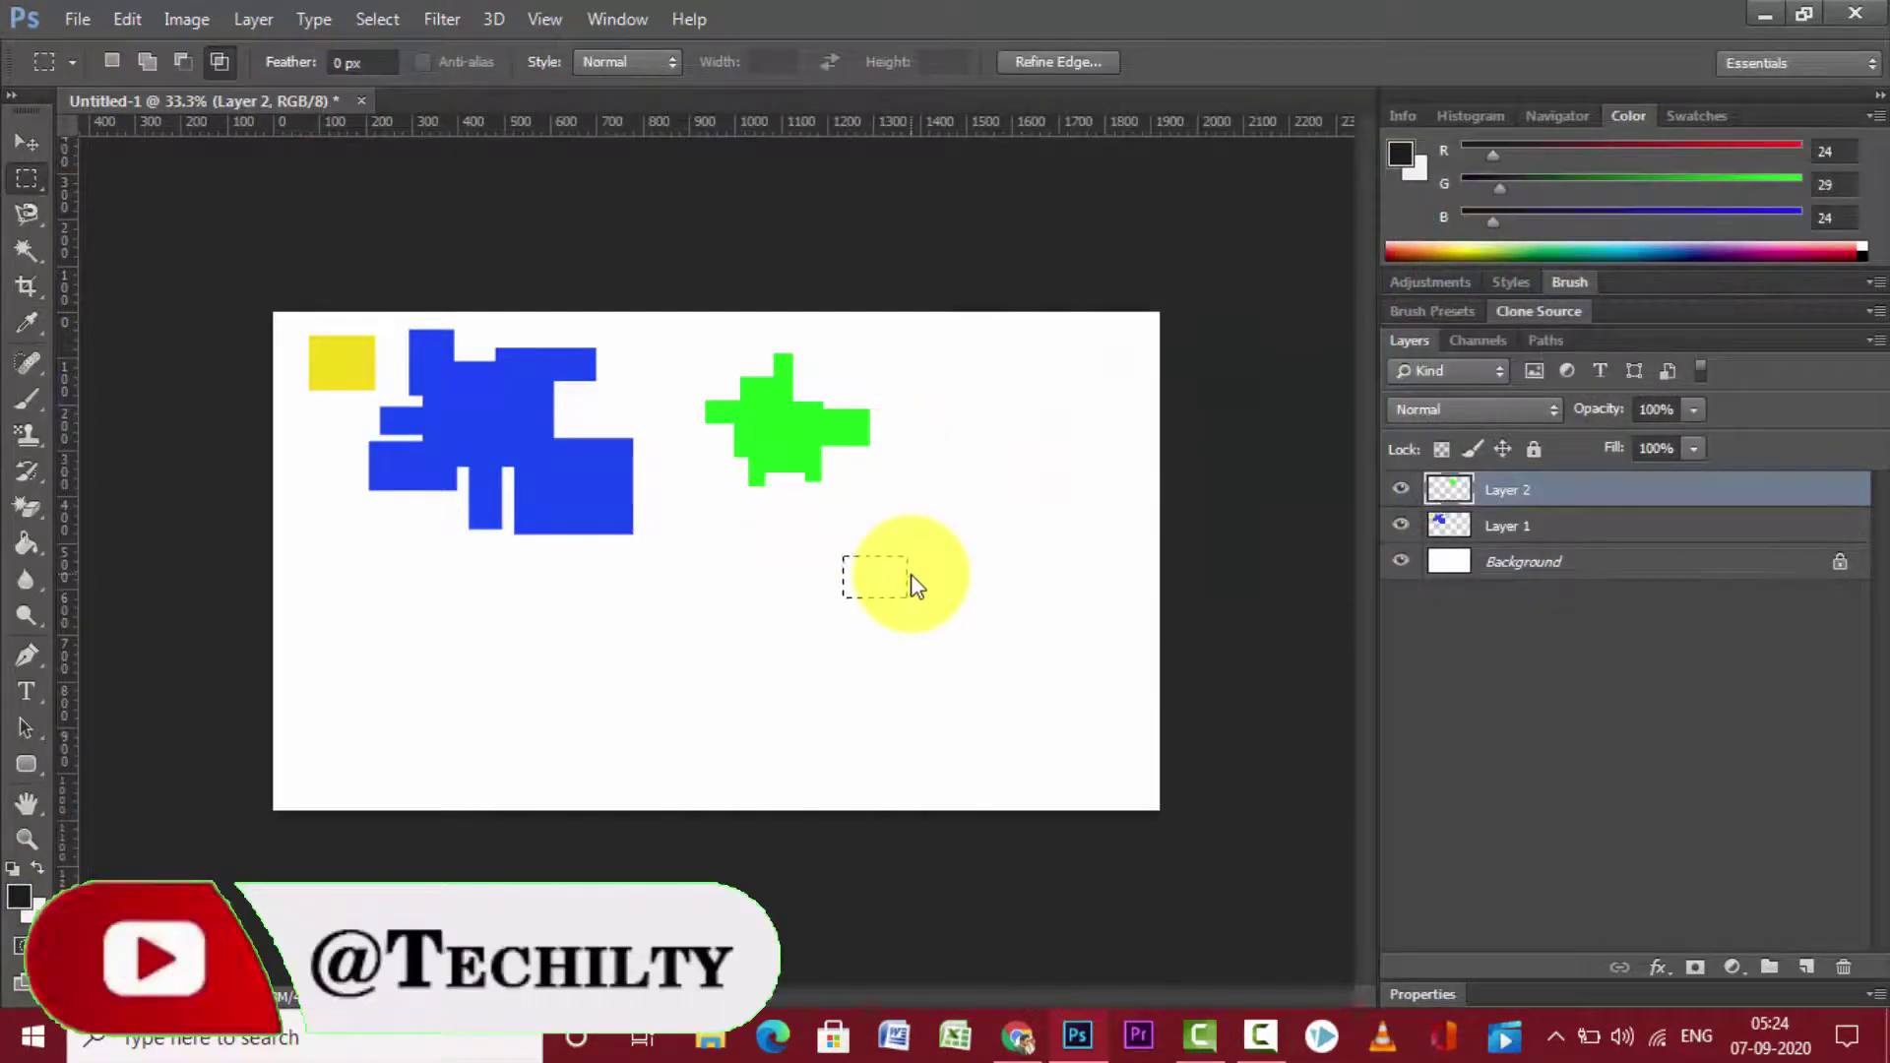
key("alt+BackSpace")
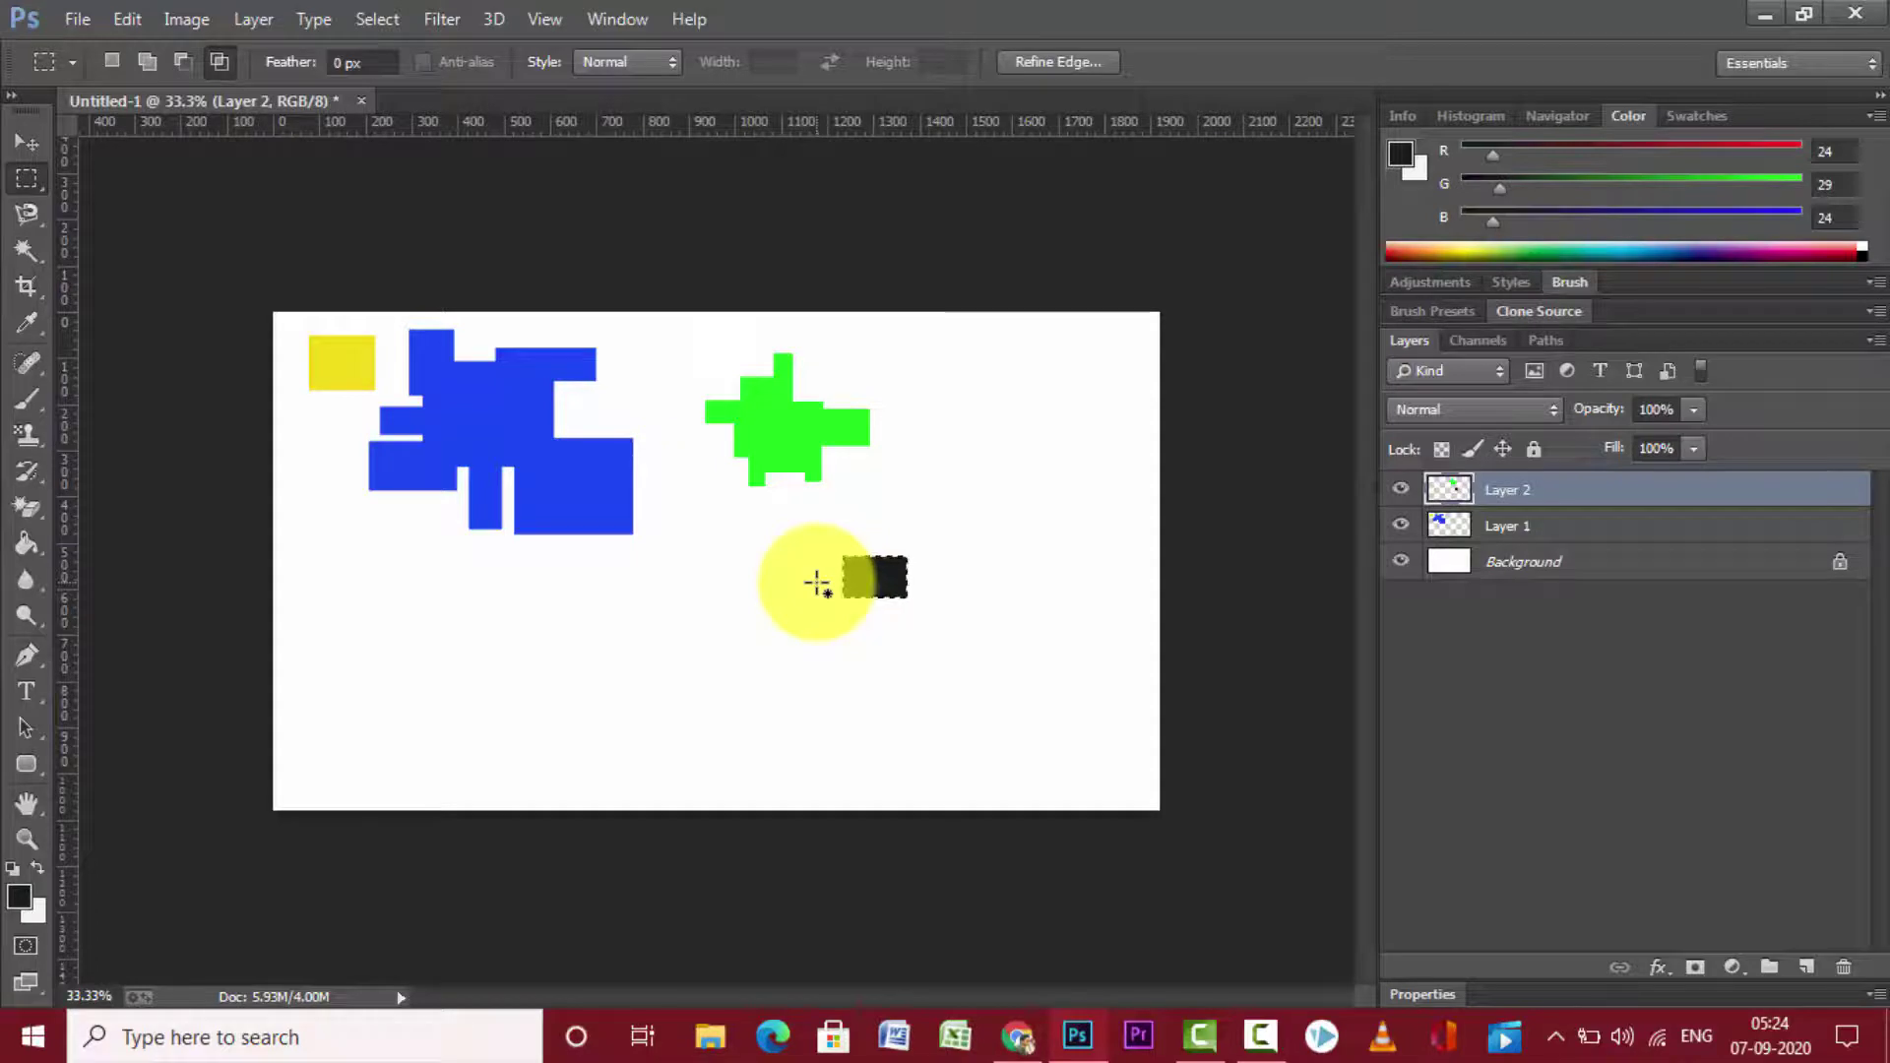
key("ctrl+d")
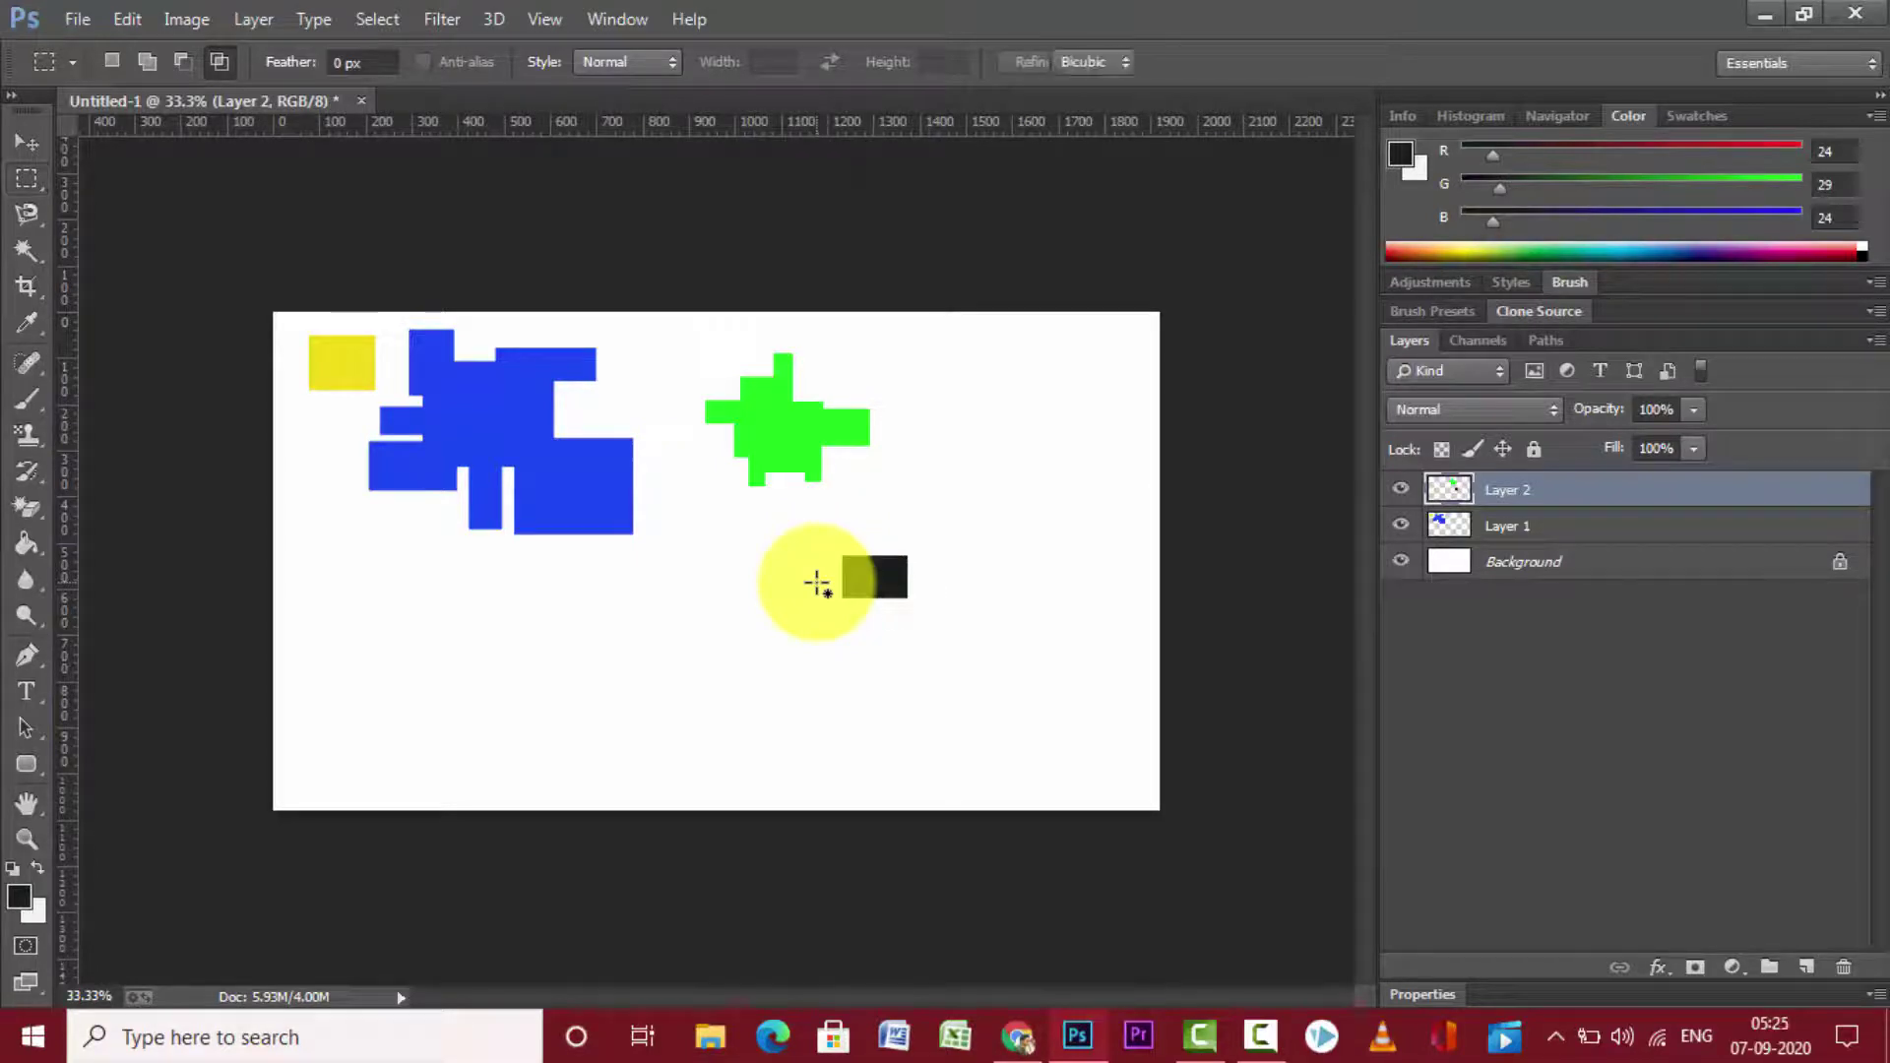
key("ctrl+t")
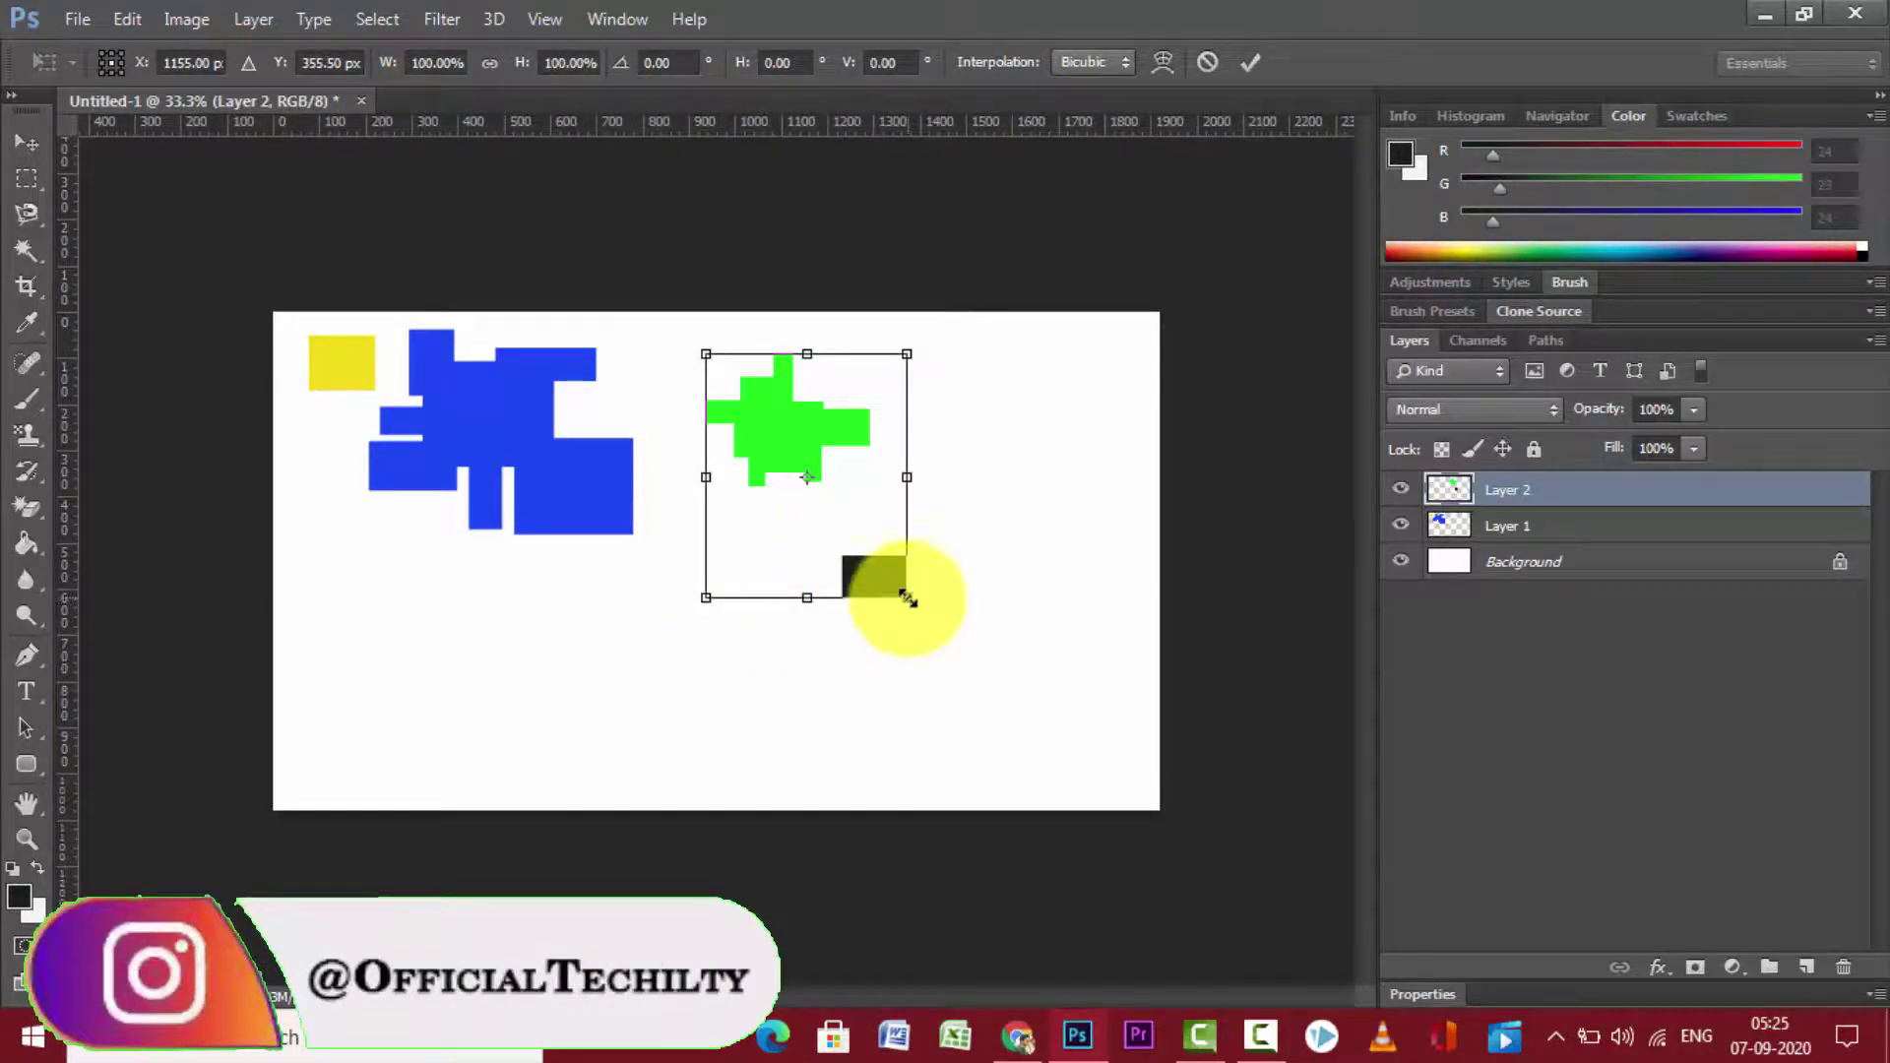
- Scale the green cross and black rectangle together to about 62% by 74%
mouse_move(907, 598)
left_mouse_down()
mouse_move(864, 527)
mouse_move(832, 534)
left_mouse_up()
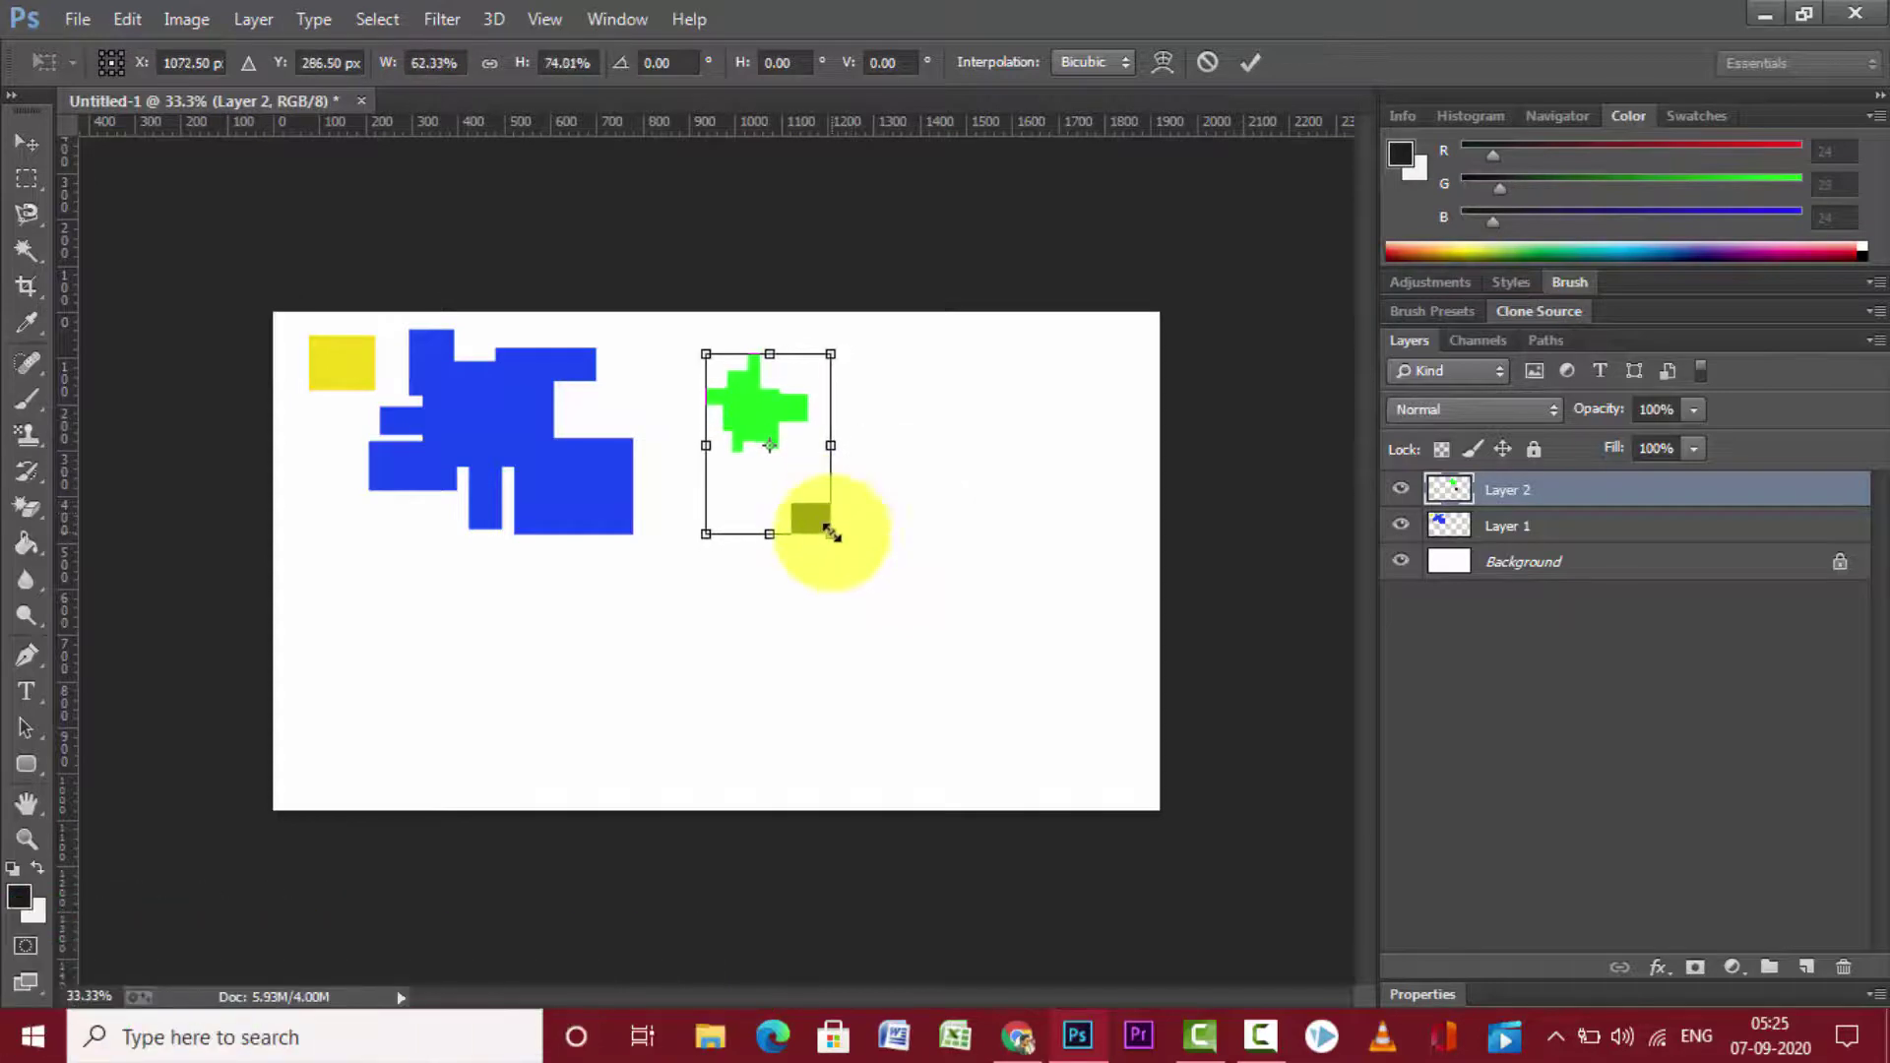
key("Return")
key("m")
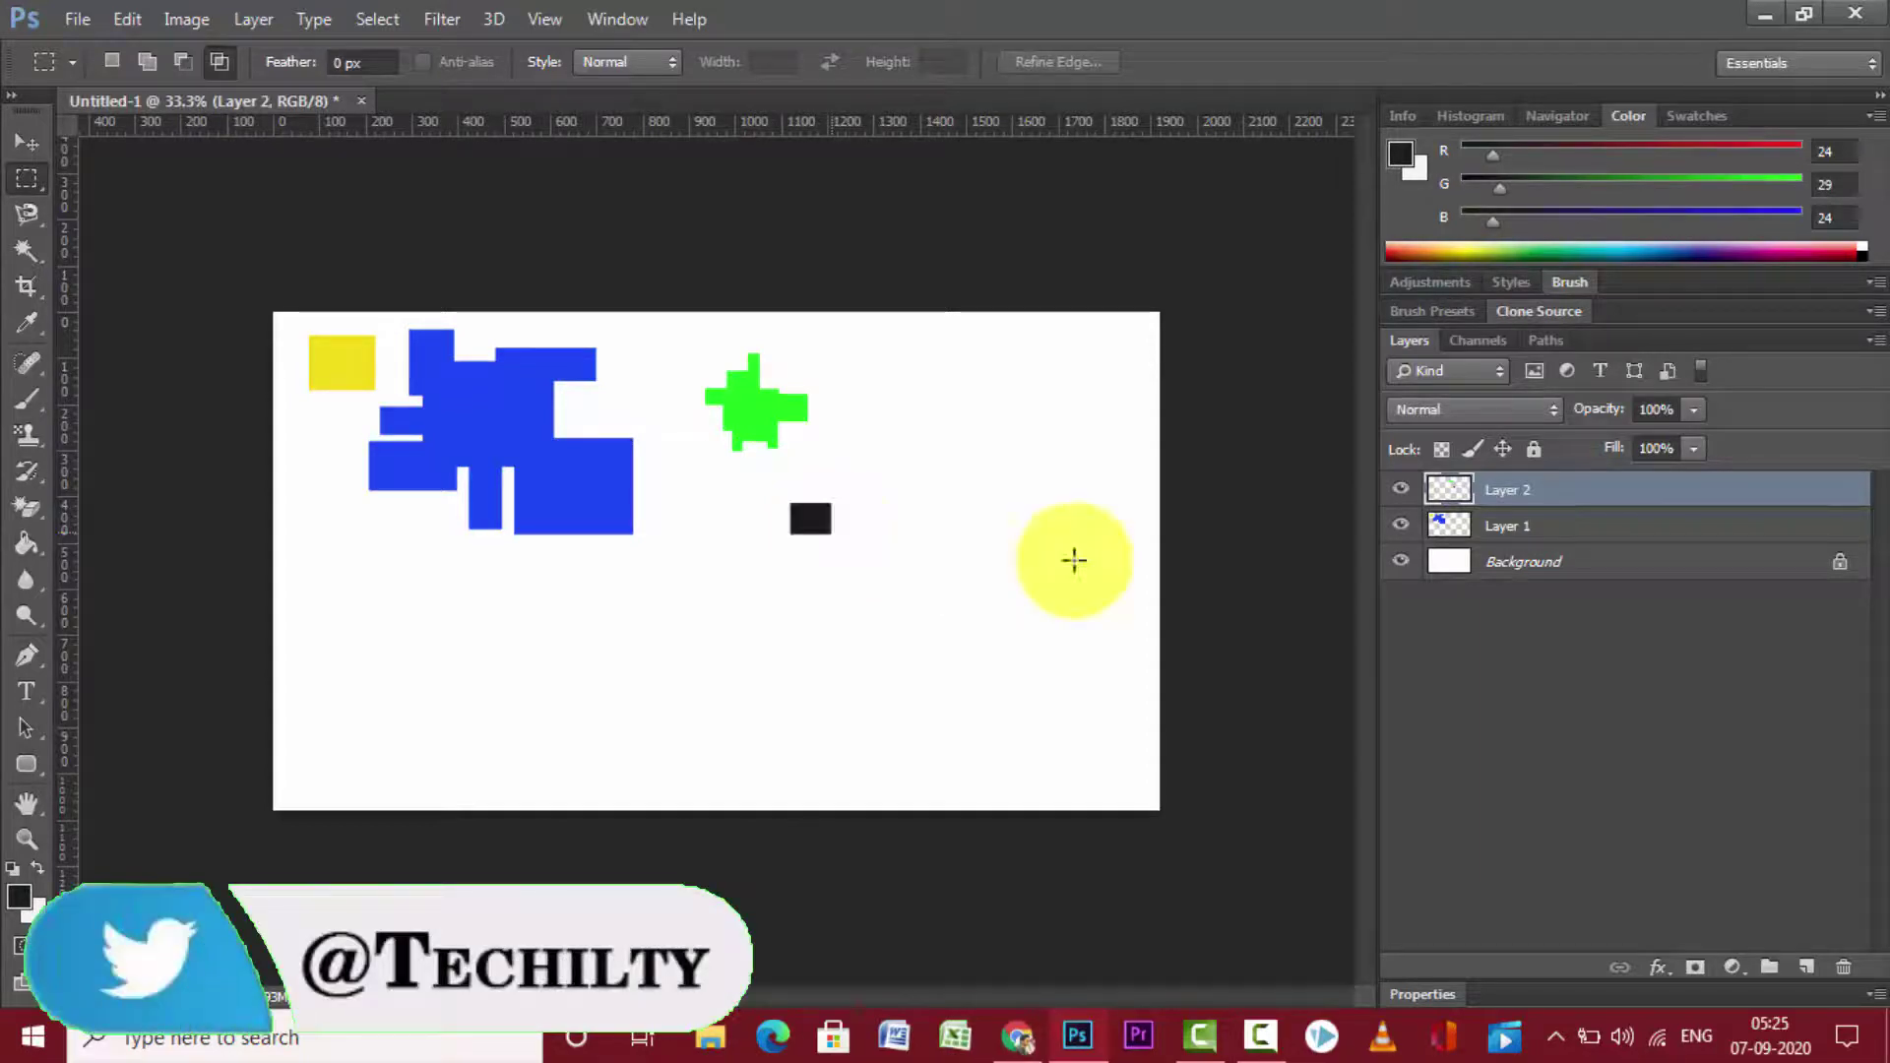
- Add an empty Layer 3 above Layer 2 and set the marquee to intersect mode
left_click(1807, 967)
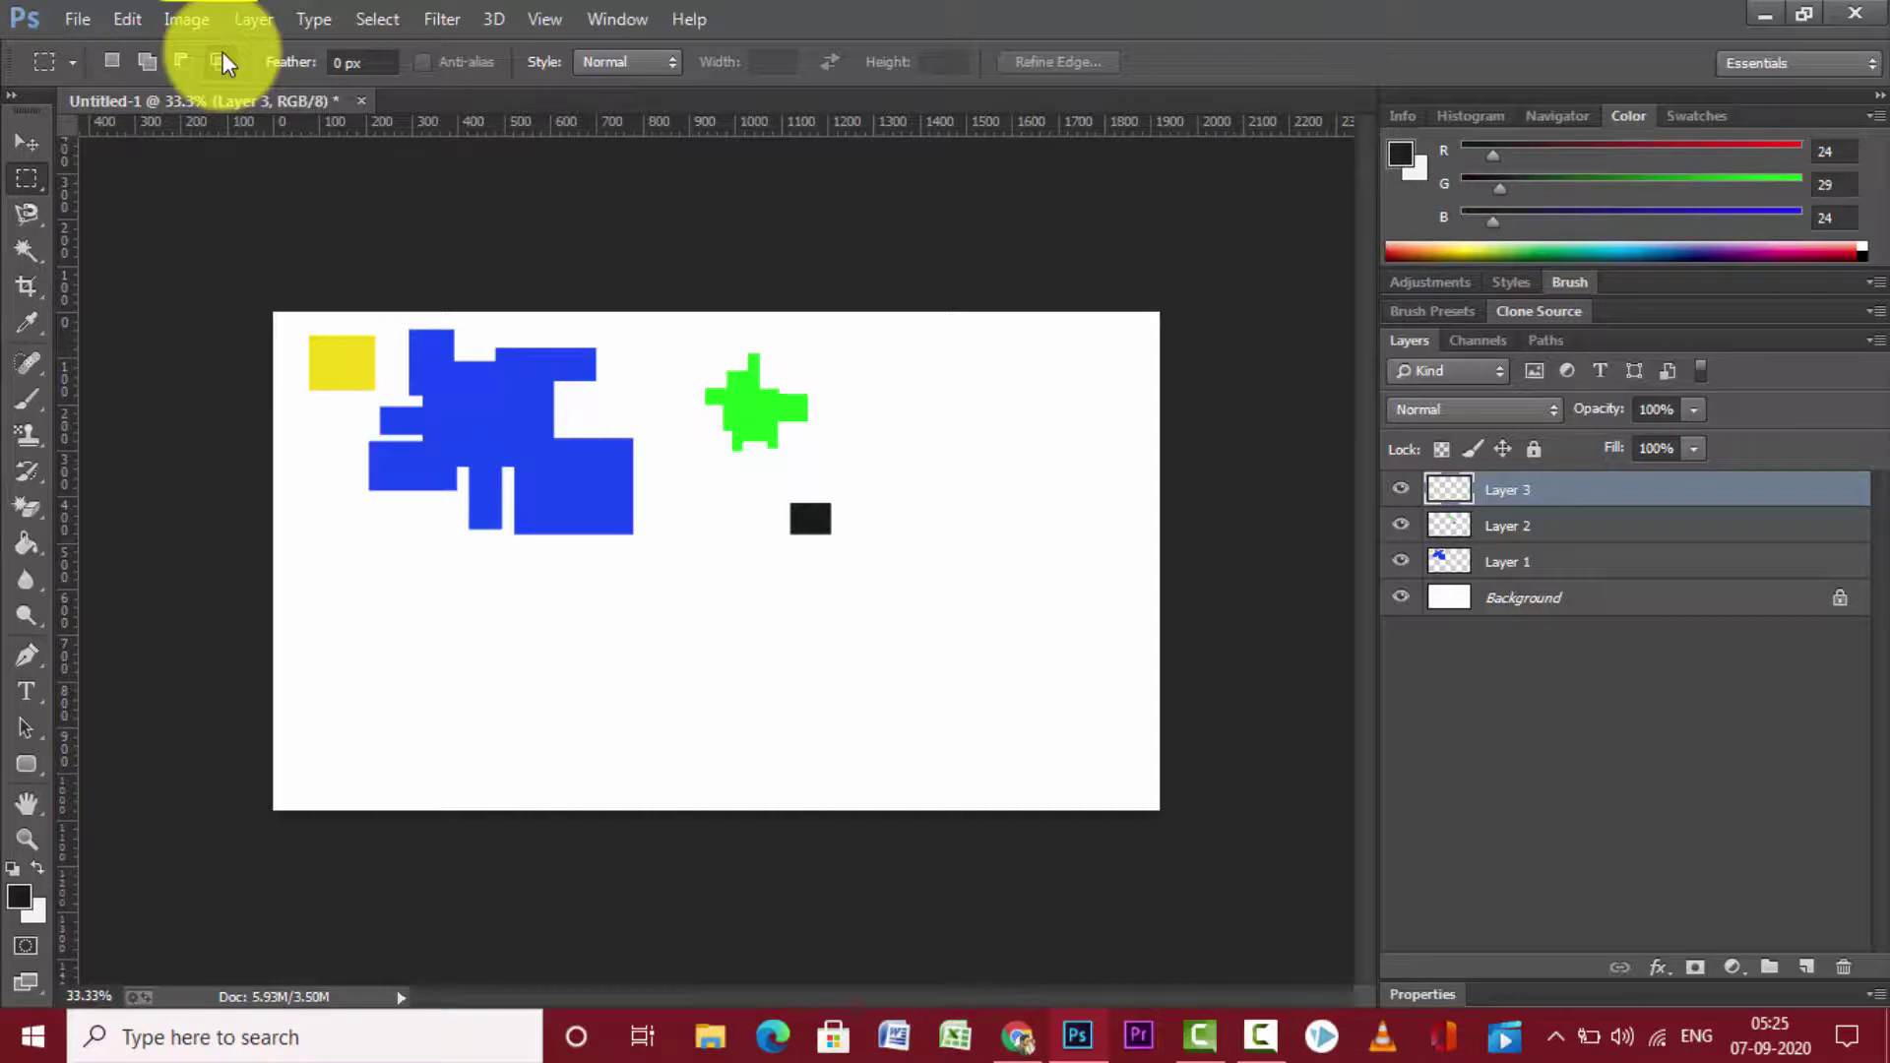
left_click(218, 61)
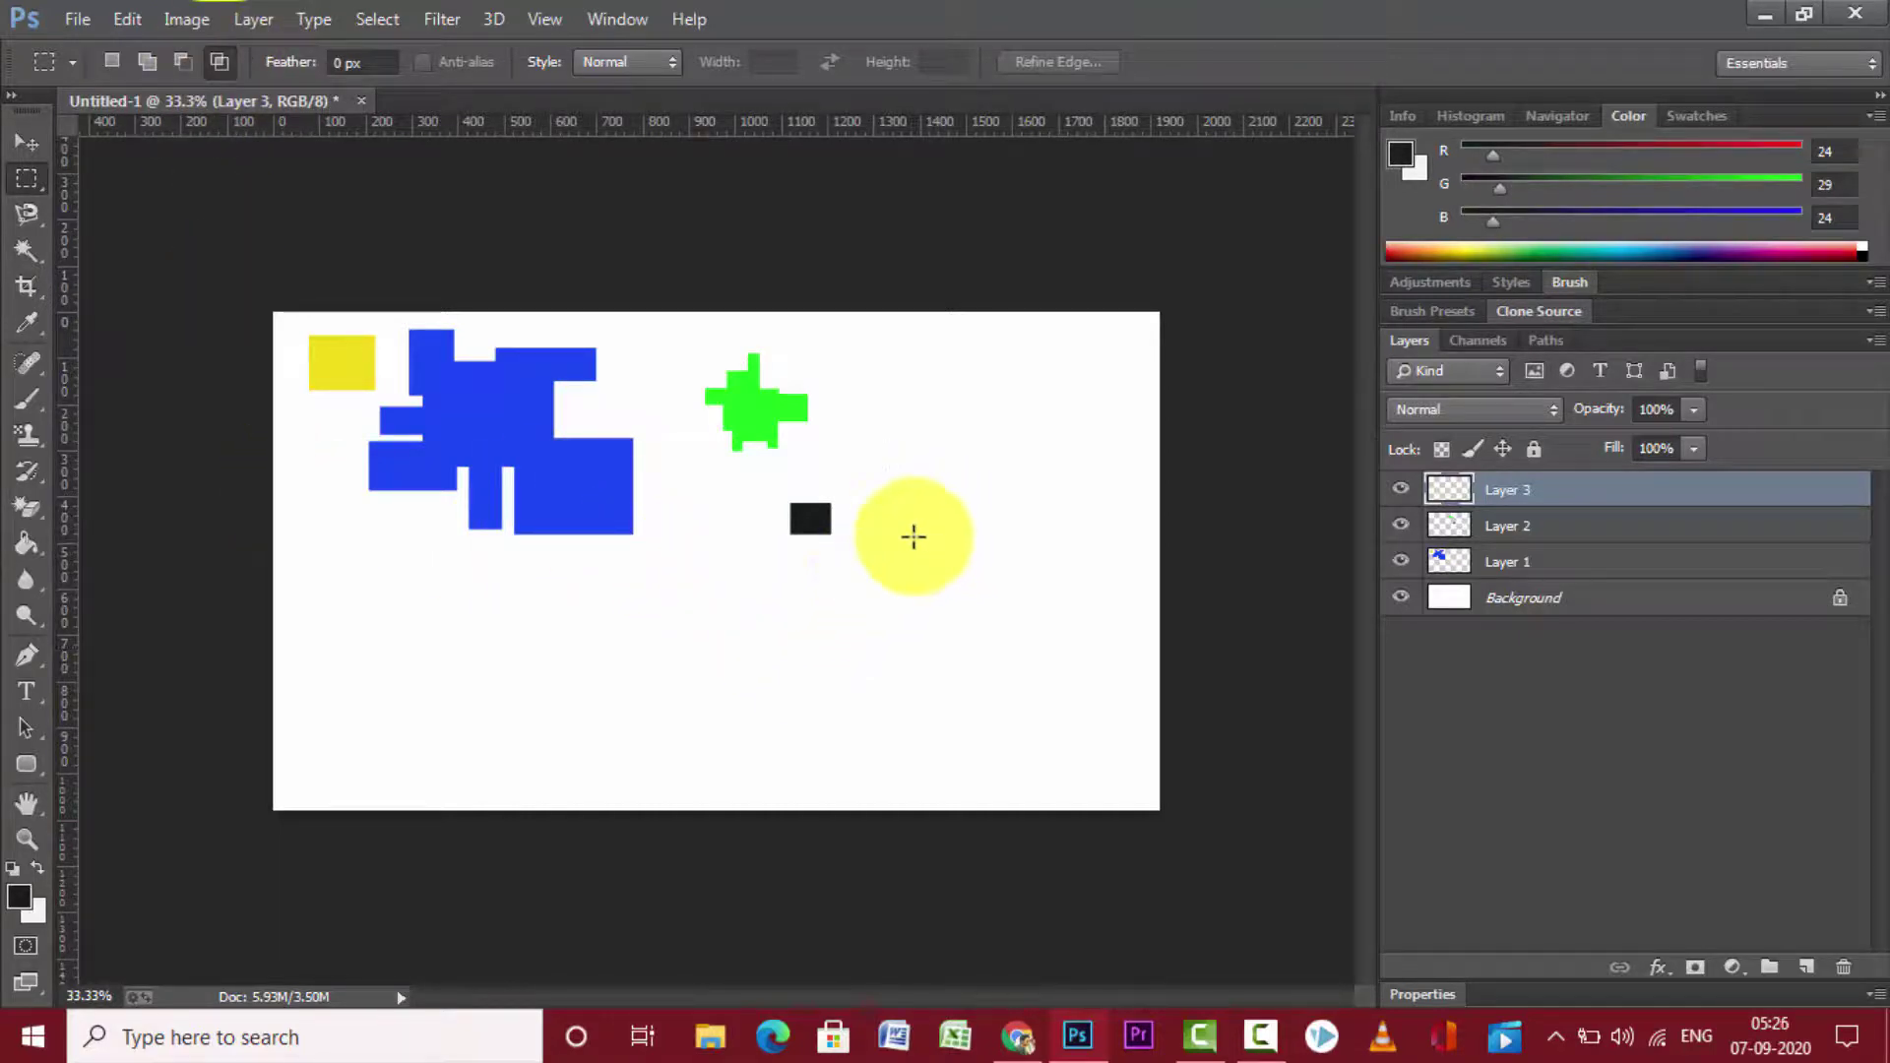
mouse_move(922, 481)
left_mouse_down()
mouse_move(1025, 607)
mouse_move(1106, 666)
left_mouse_up()
mouse_move(958, 397)
left_mouse_down()
mouse_move(1069, 675)
mouse_move(1063, 741)
left_mouse_up()
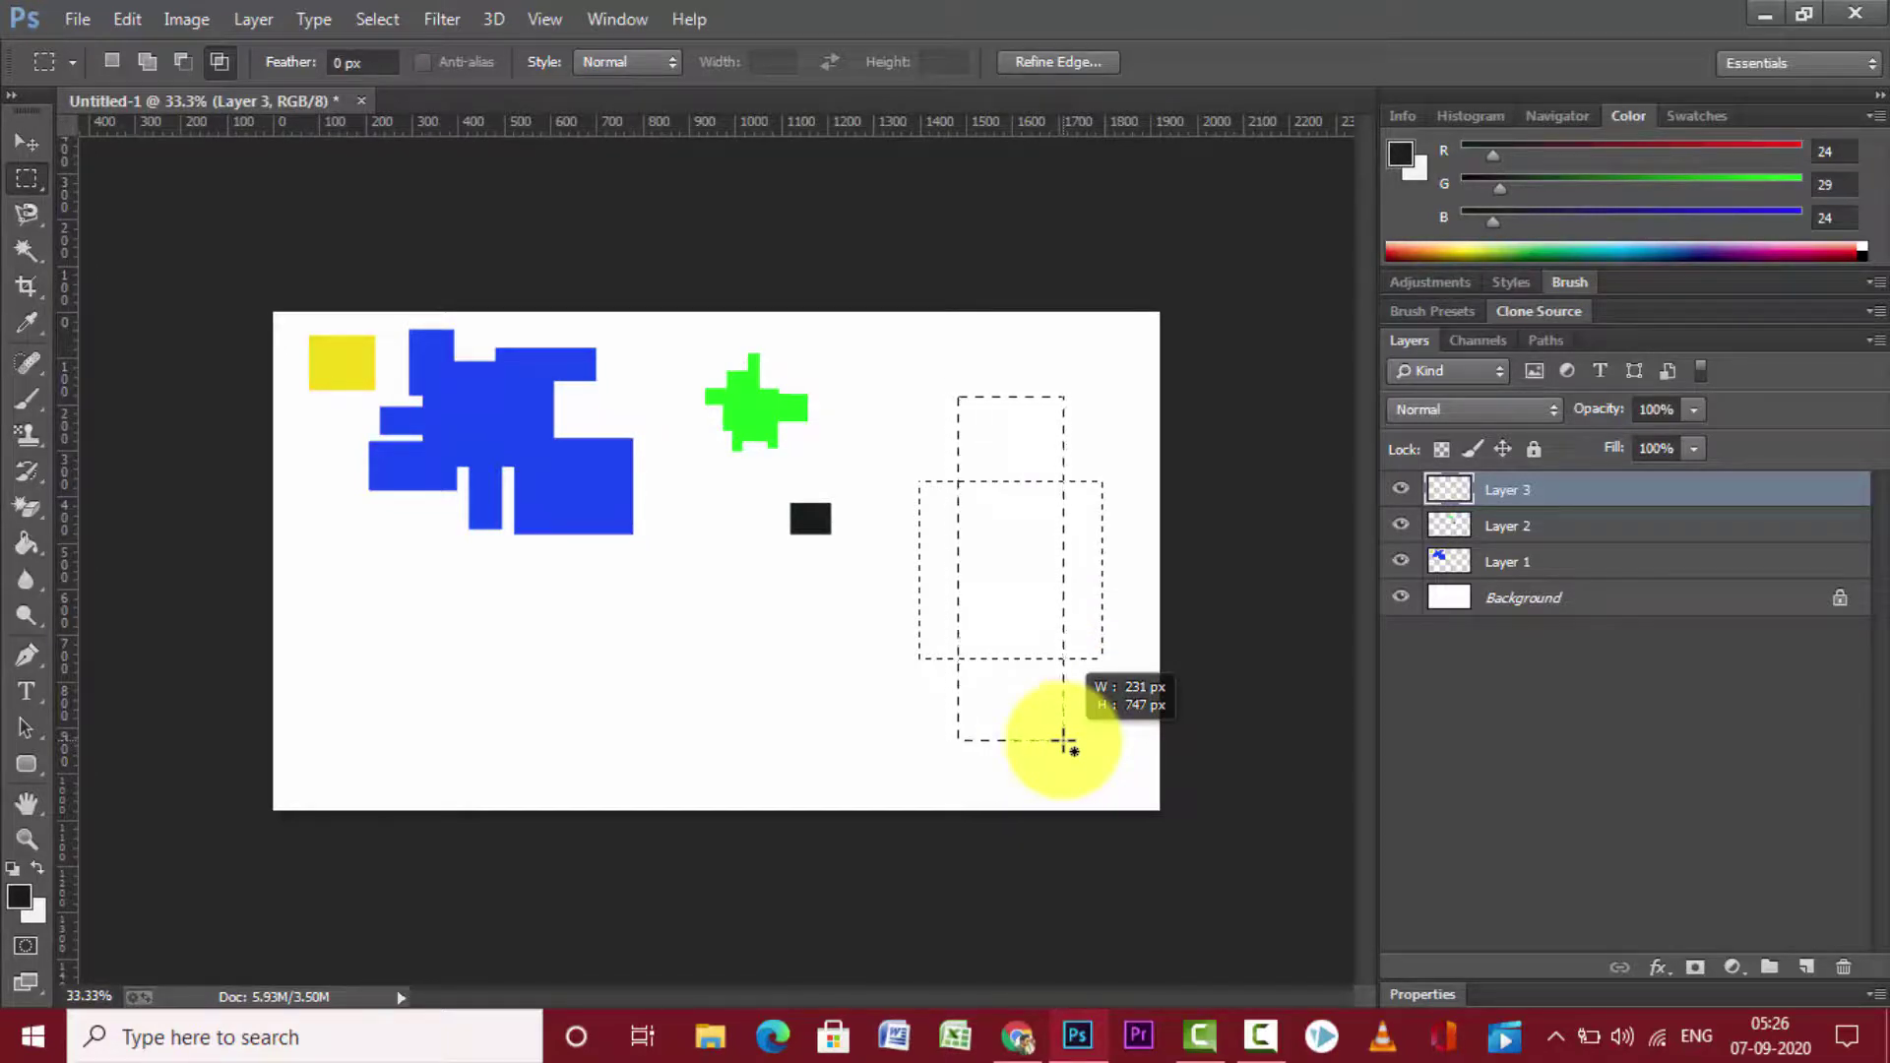
left_click_drag(1064, 741, 1068, 747)
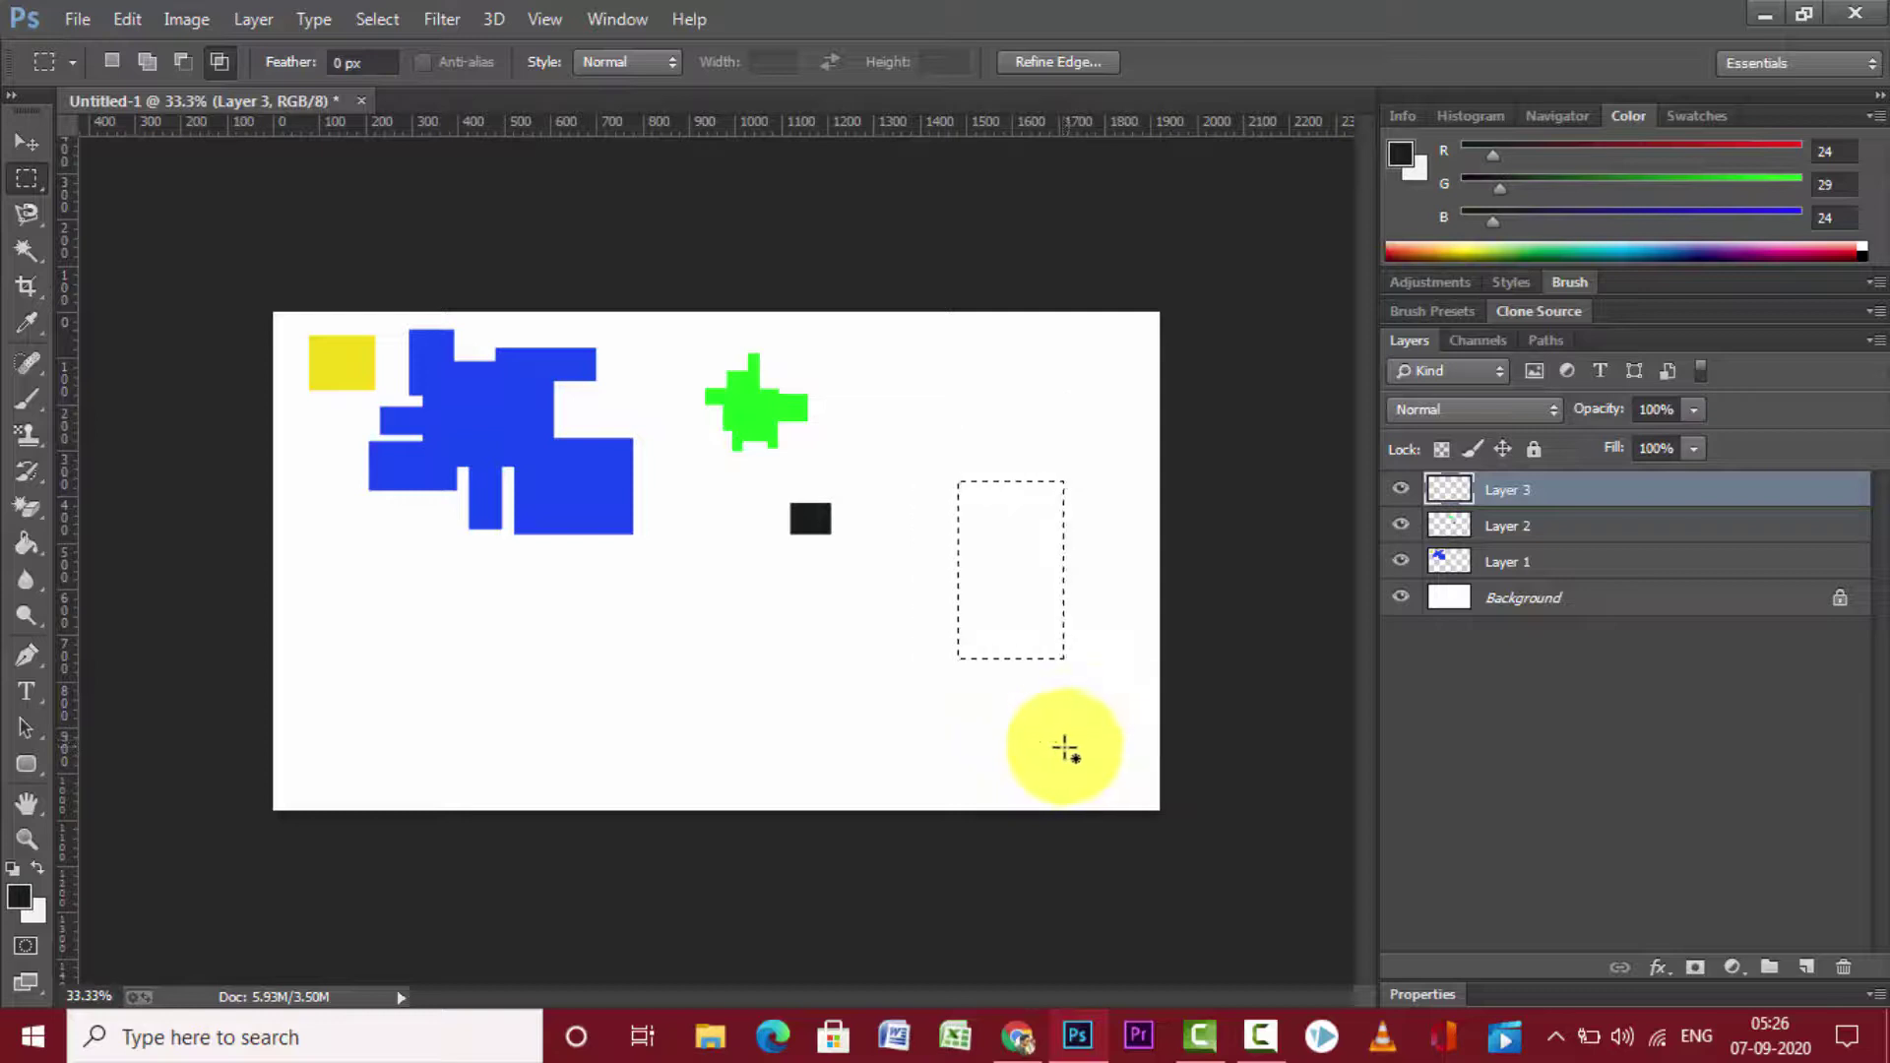
left_click(1009, 553)
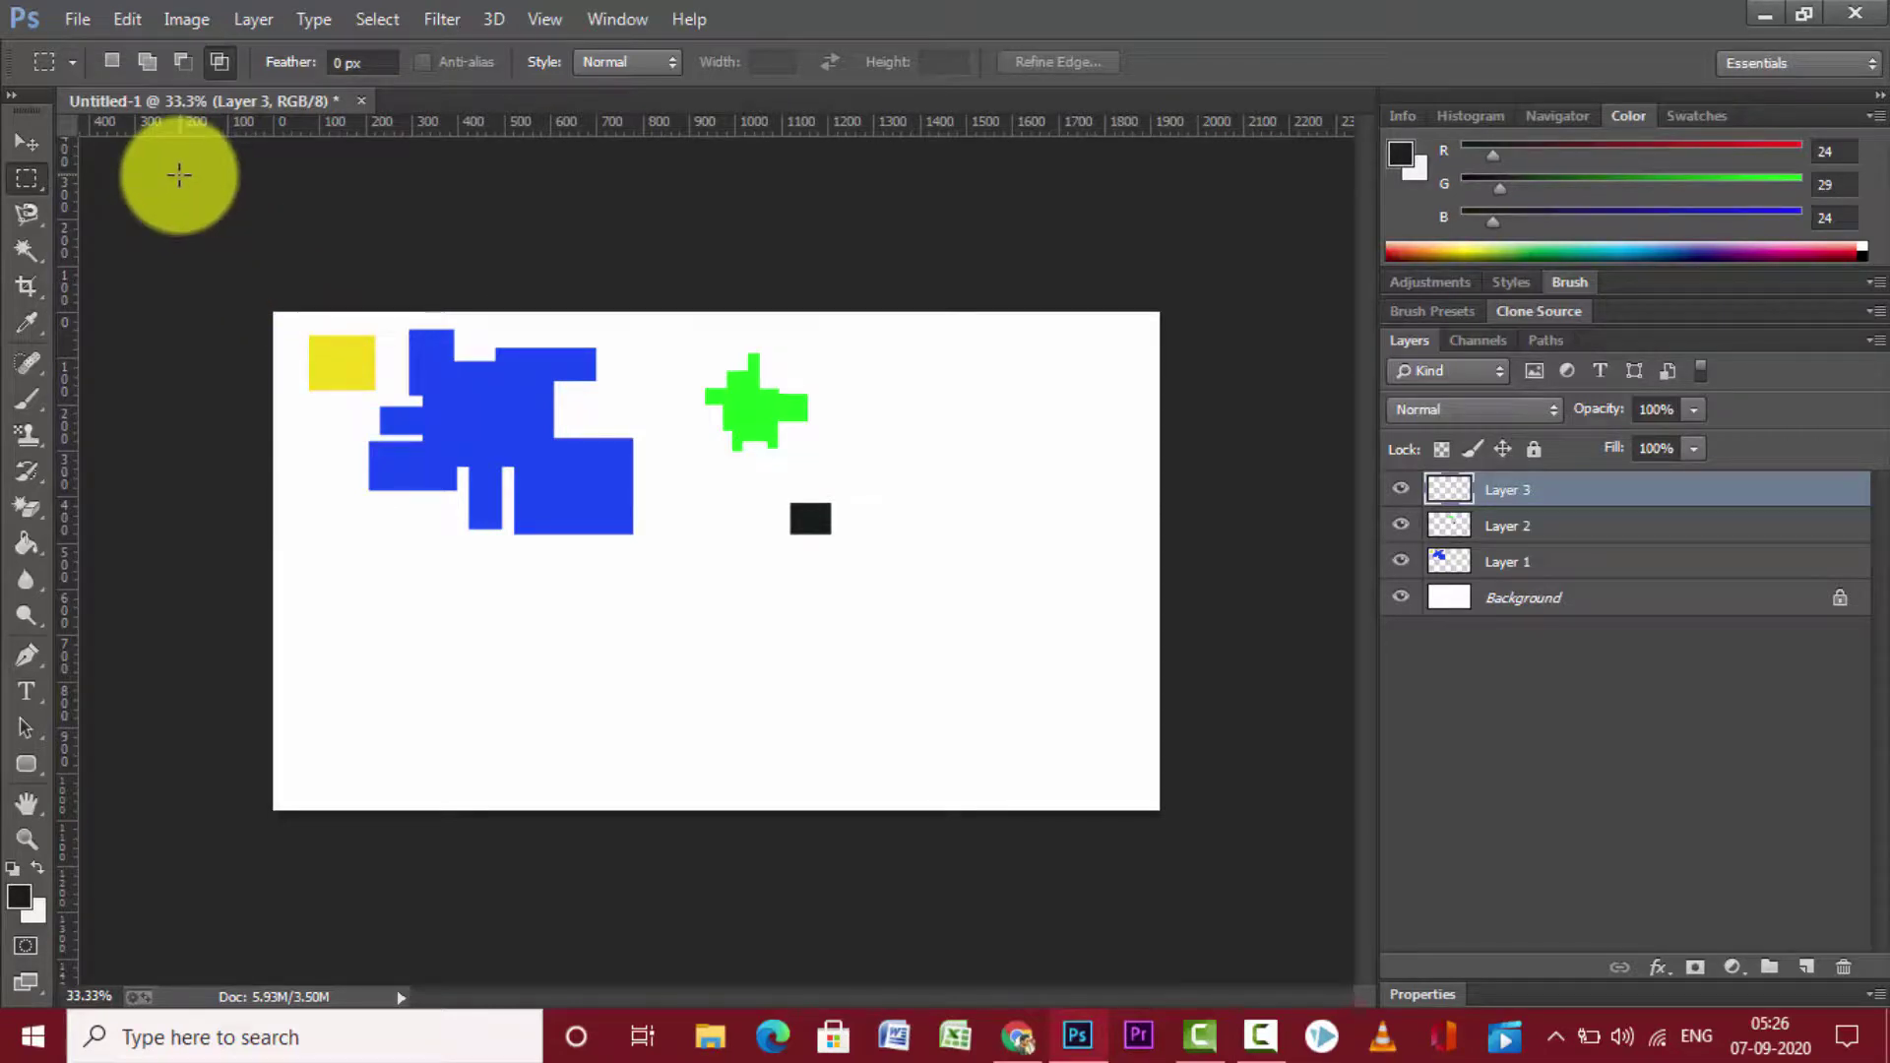
left_click(220, 62)
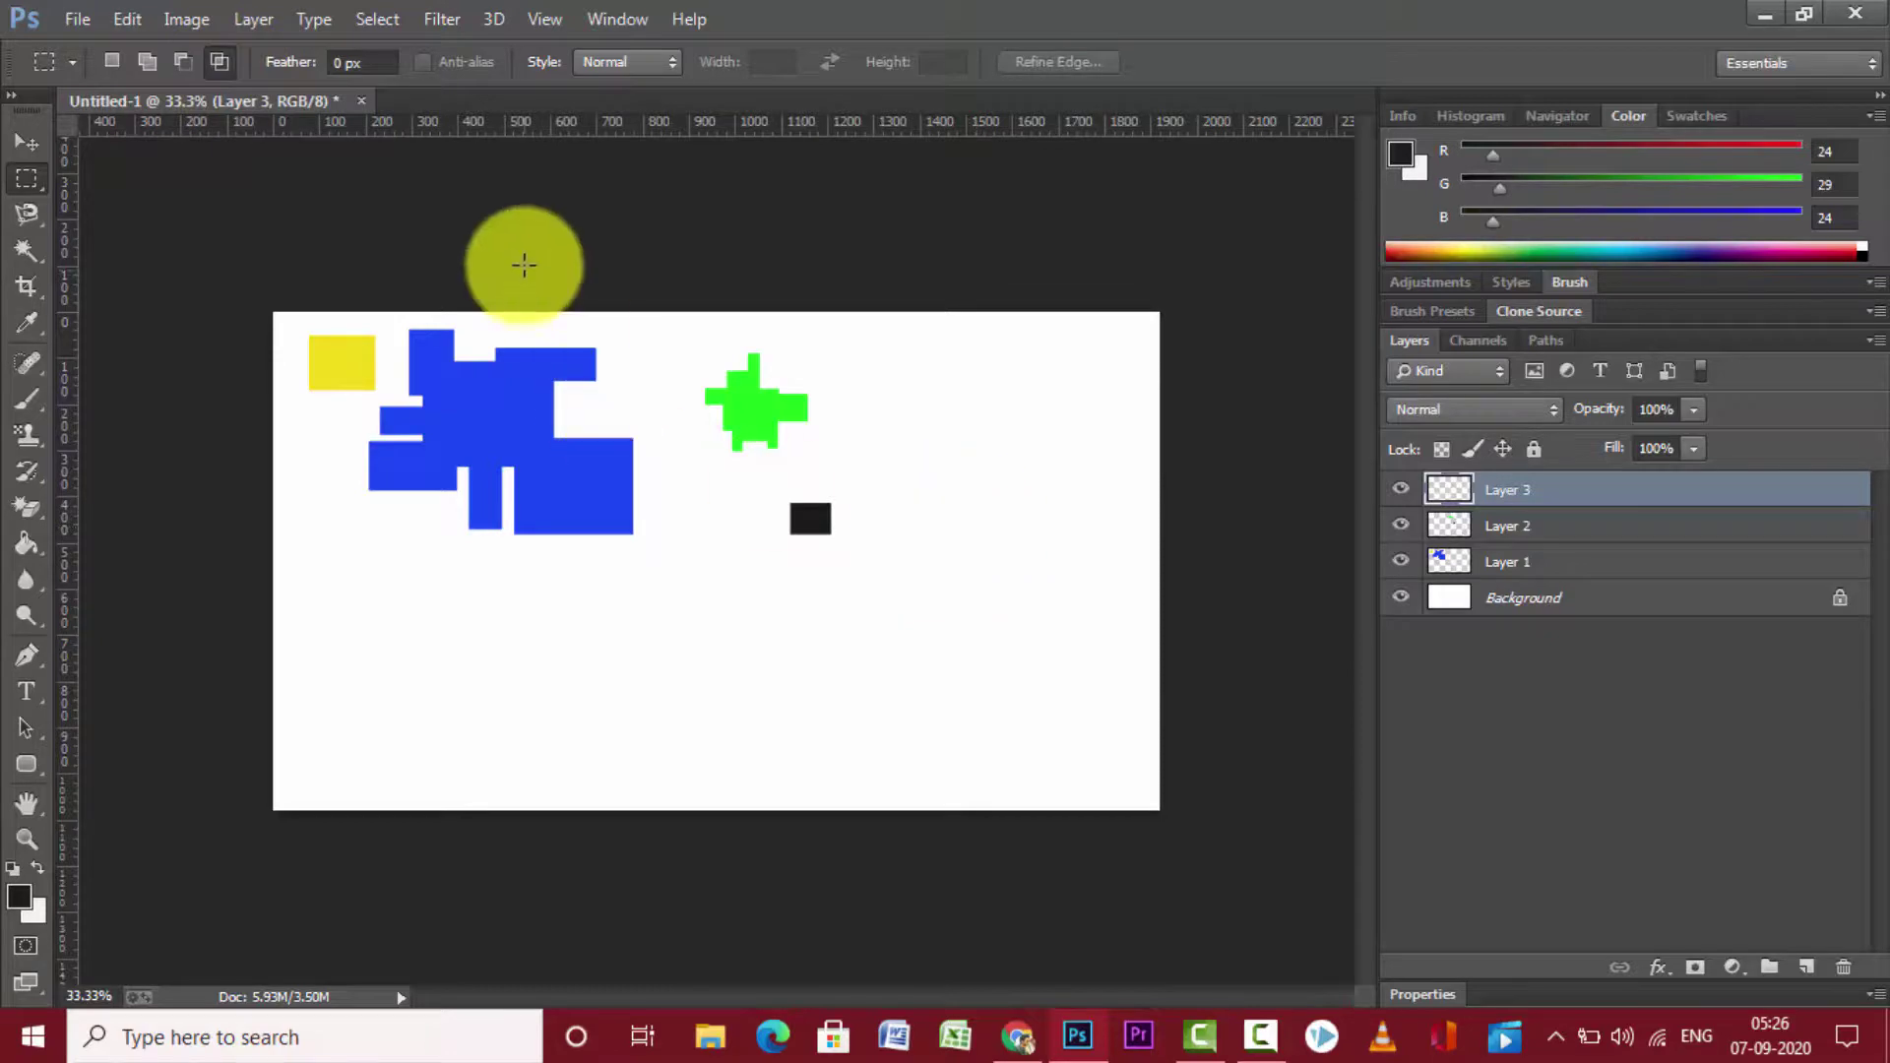
left_click(664, 61)
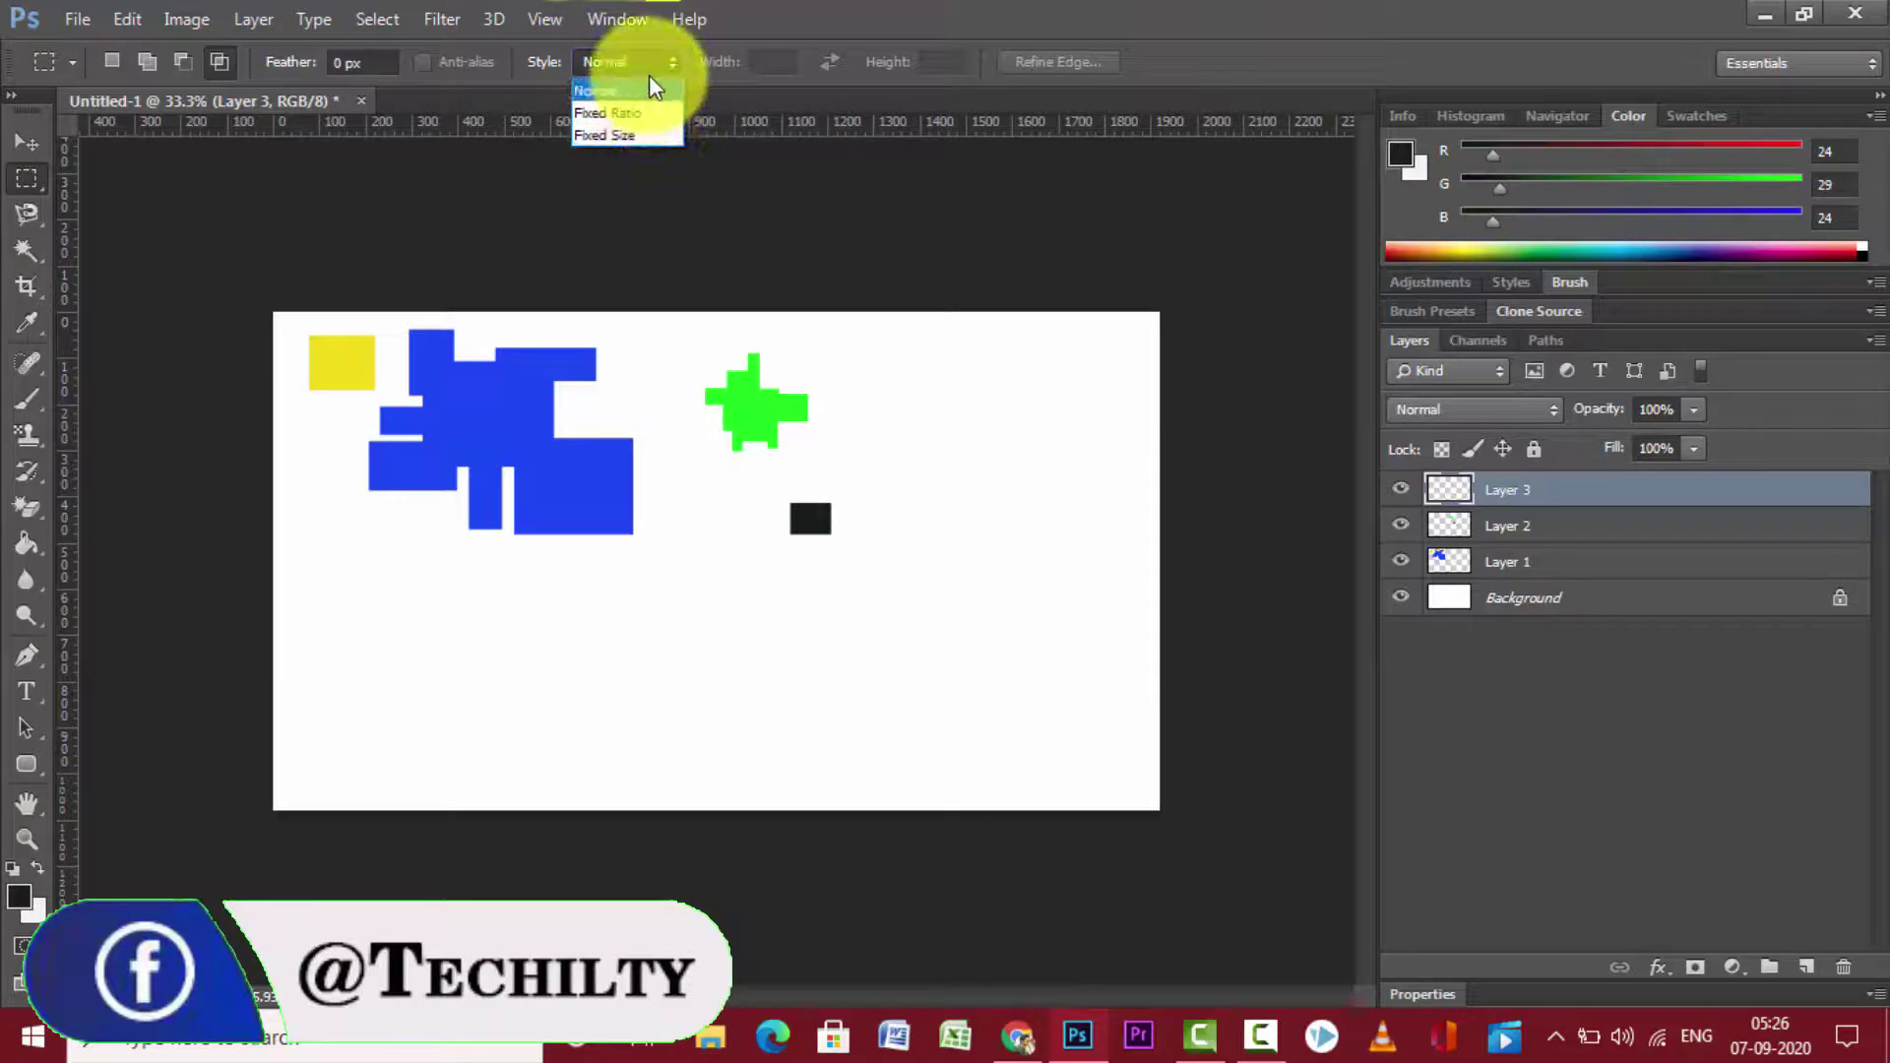
left_click(647, 89)
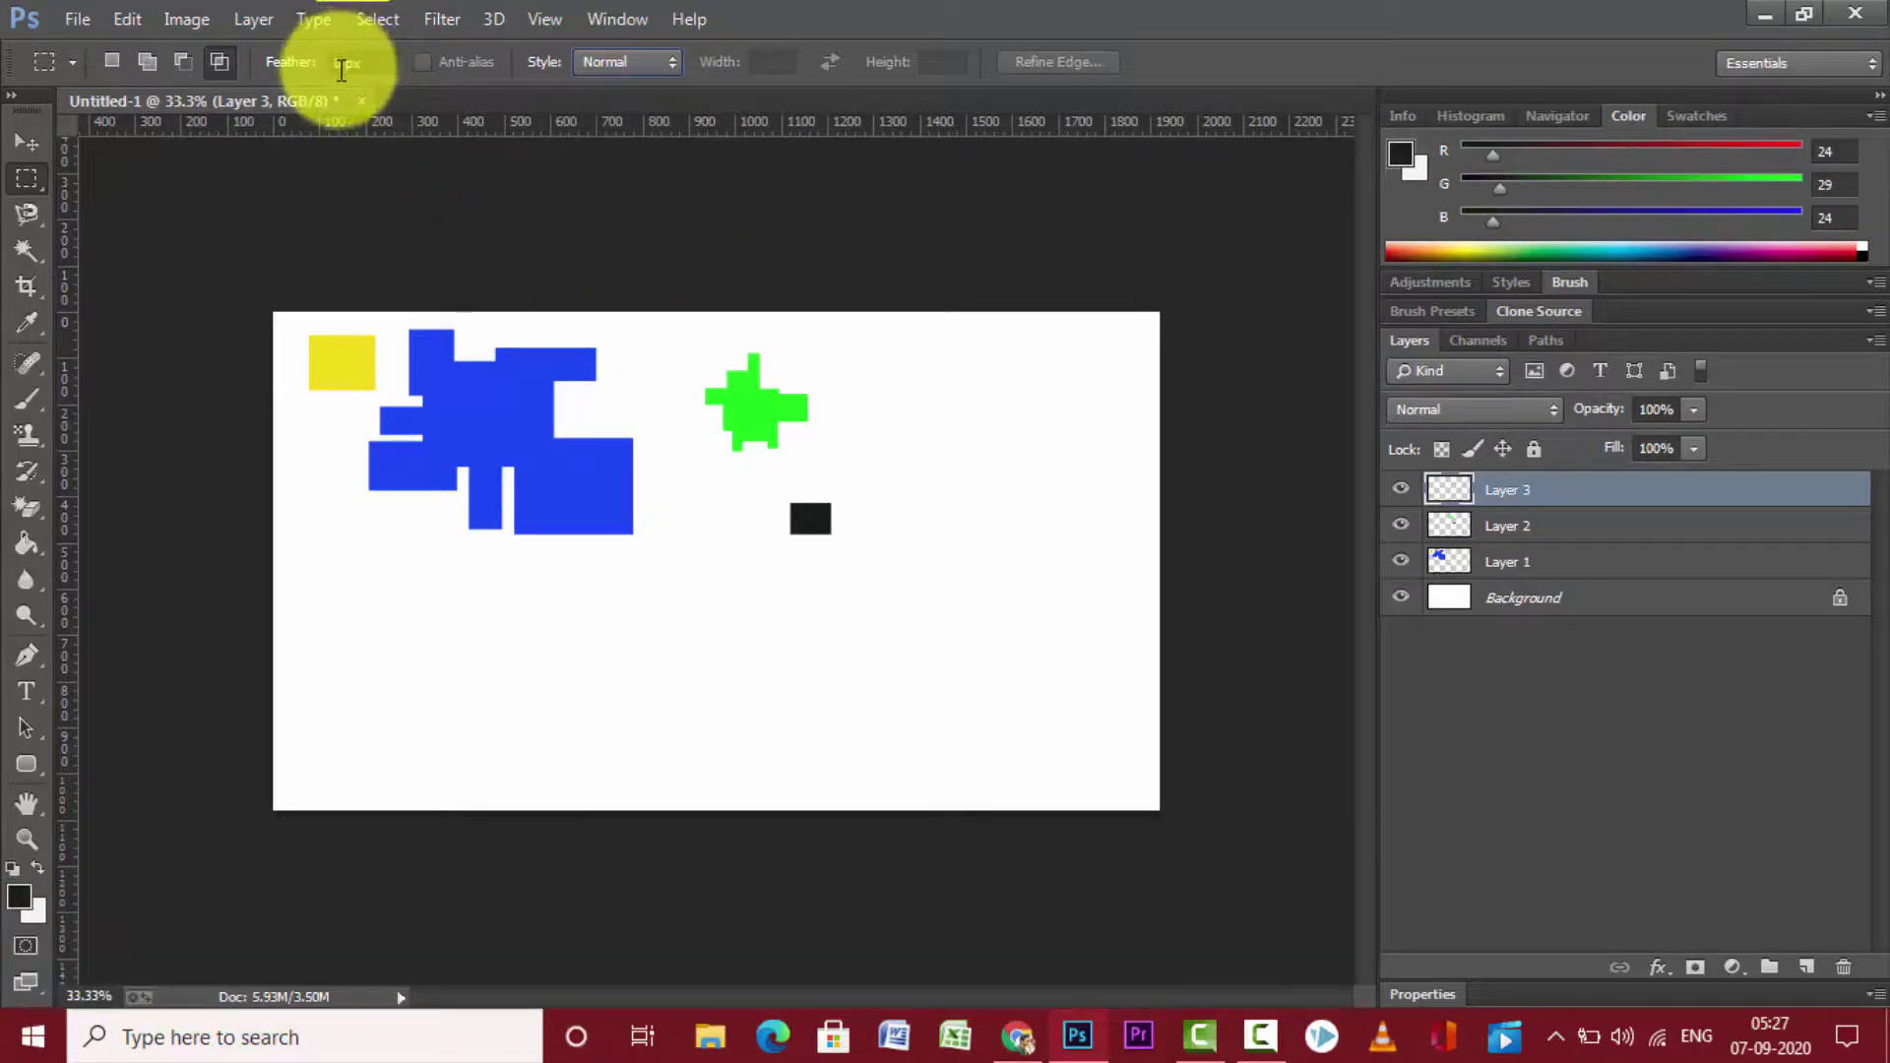
left_click(346, 63)
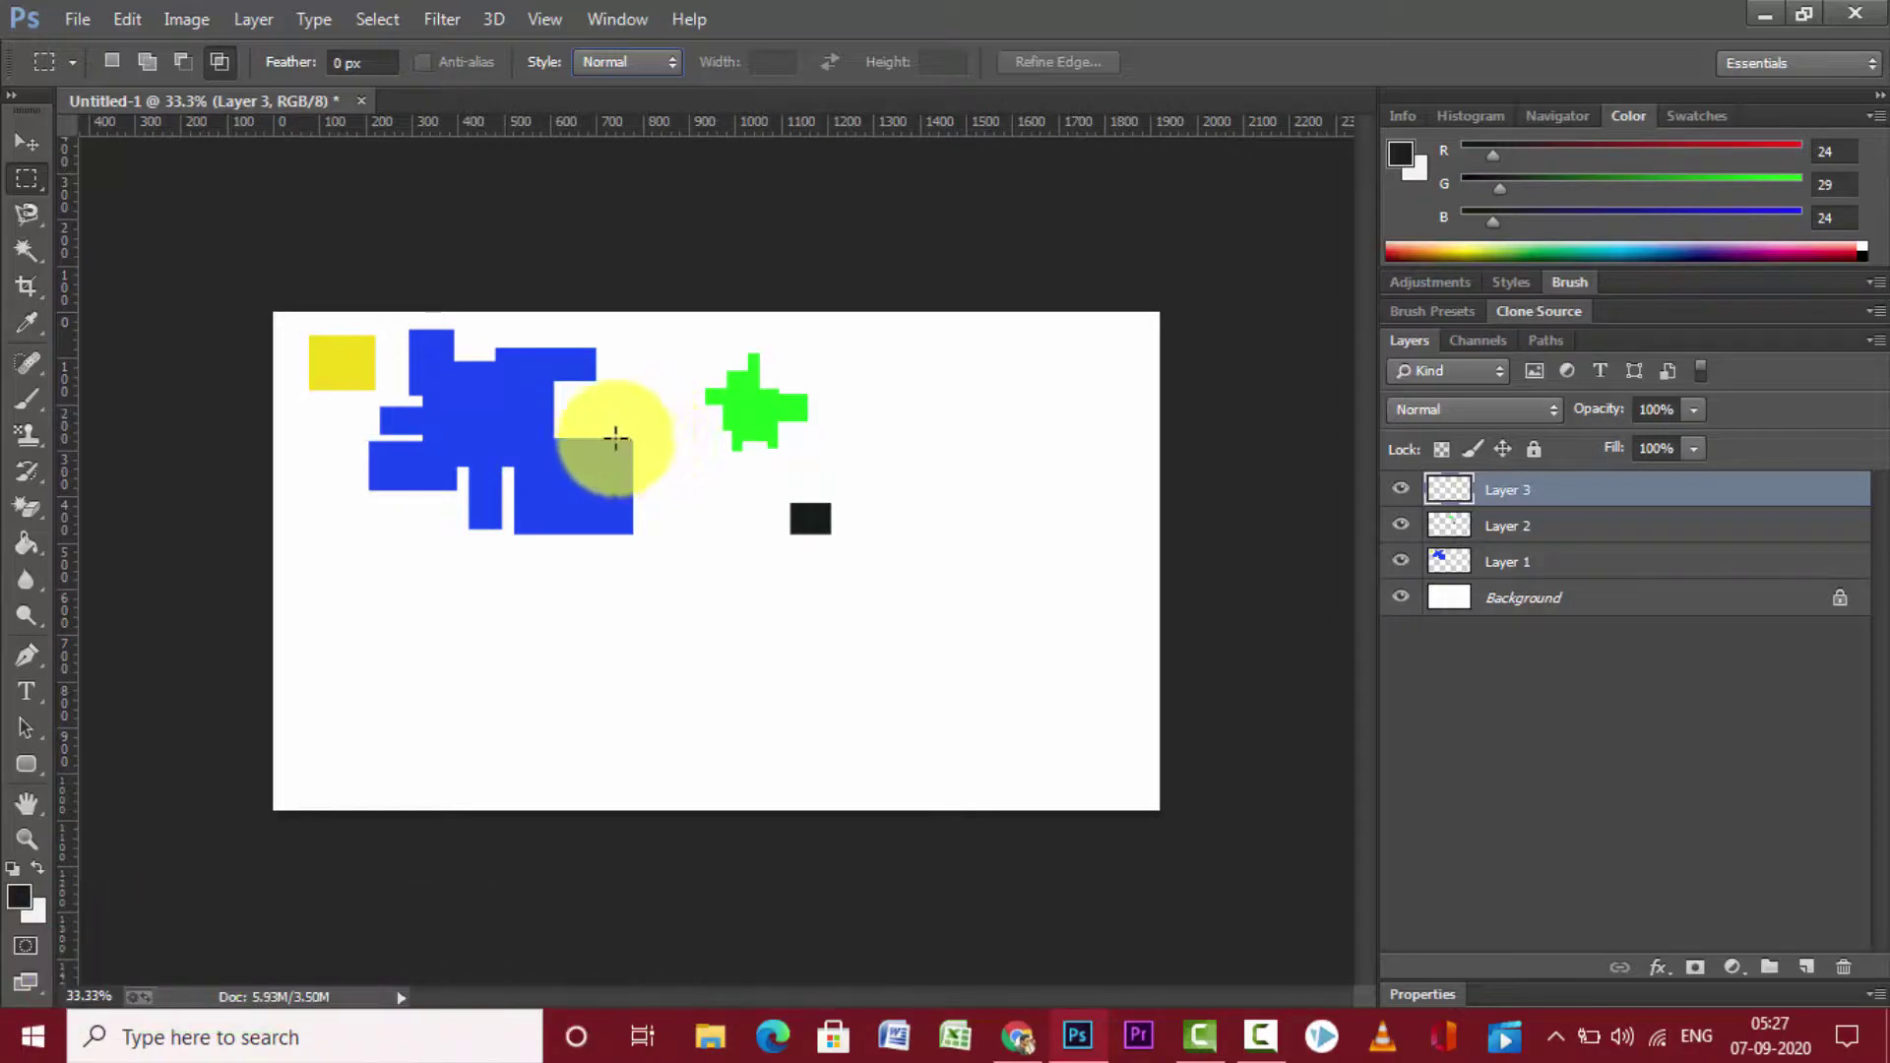
- Reposition Layer 1's blue and yellow shapes with a Move-tool drag and repeated nudges
left_click(26, 143)
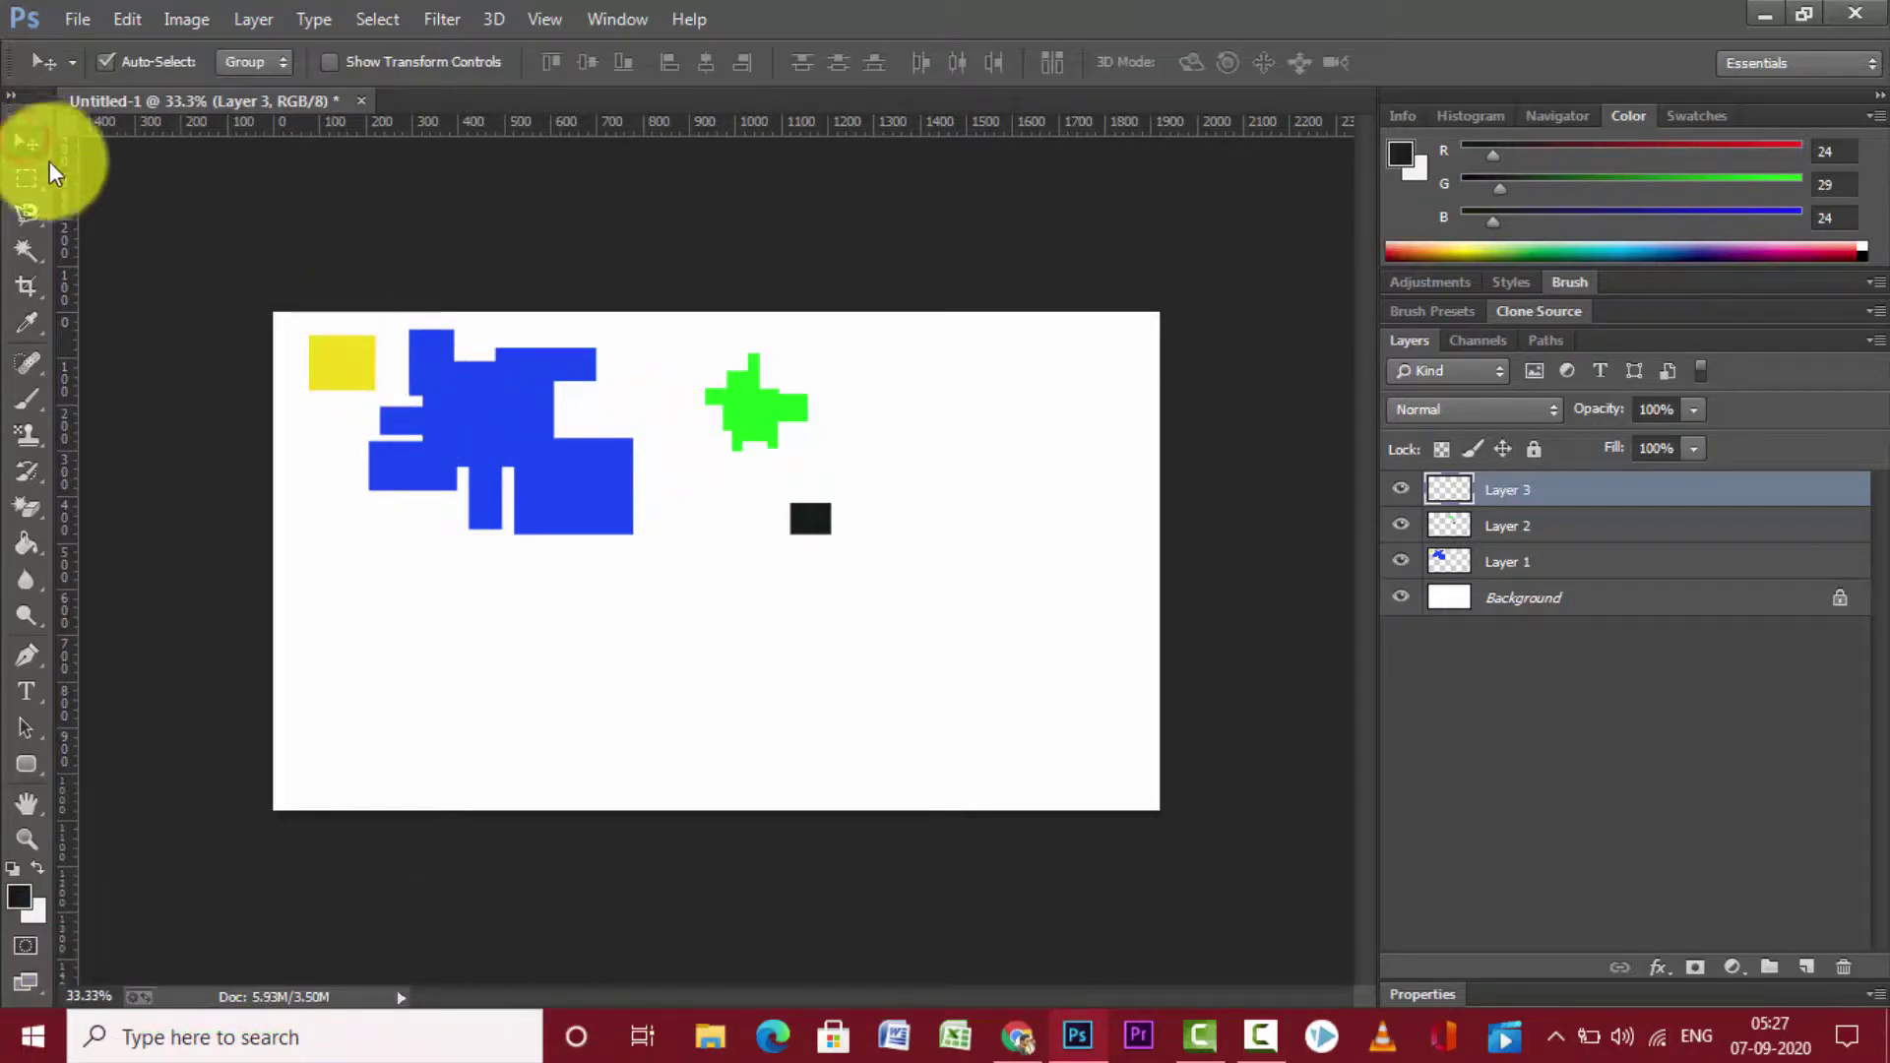
left_click_drag(469, 413, 488, 435)
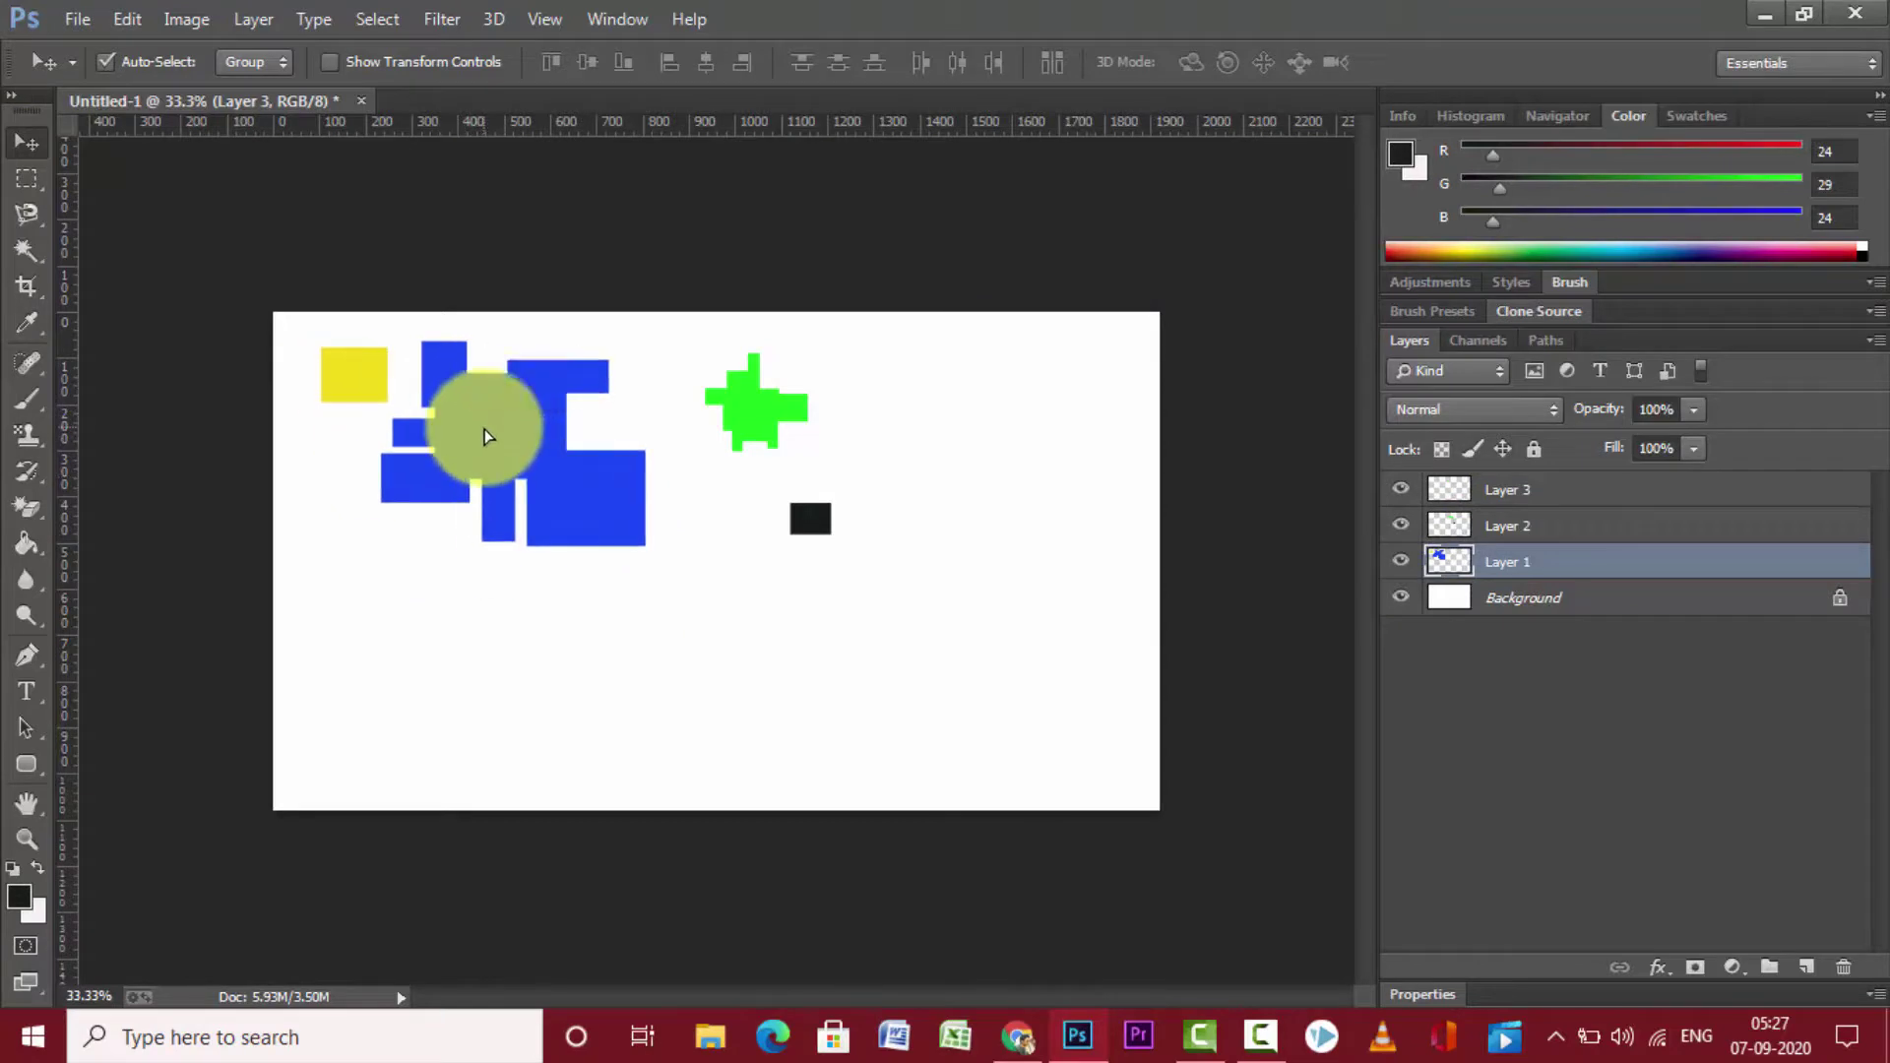
left_click(38, 185)
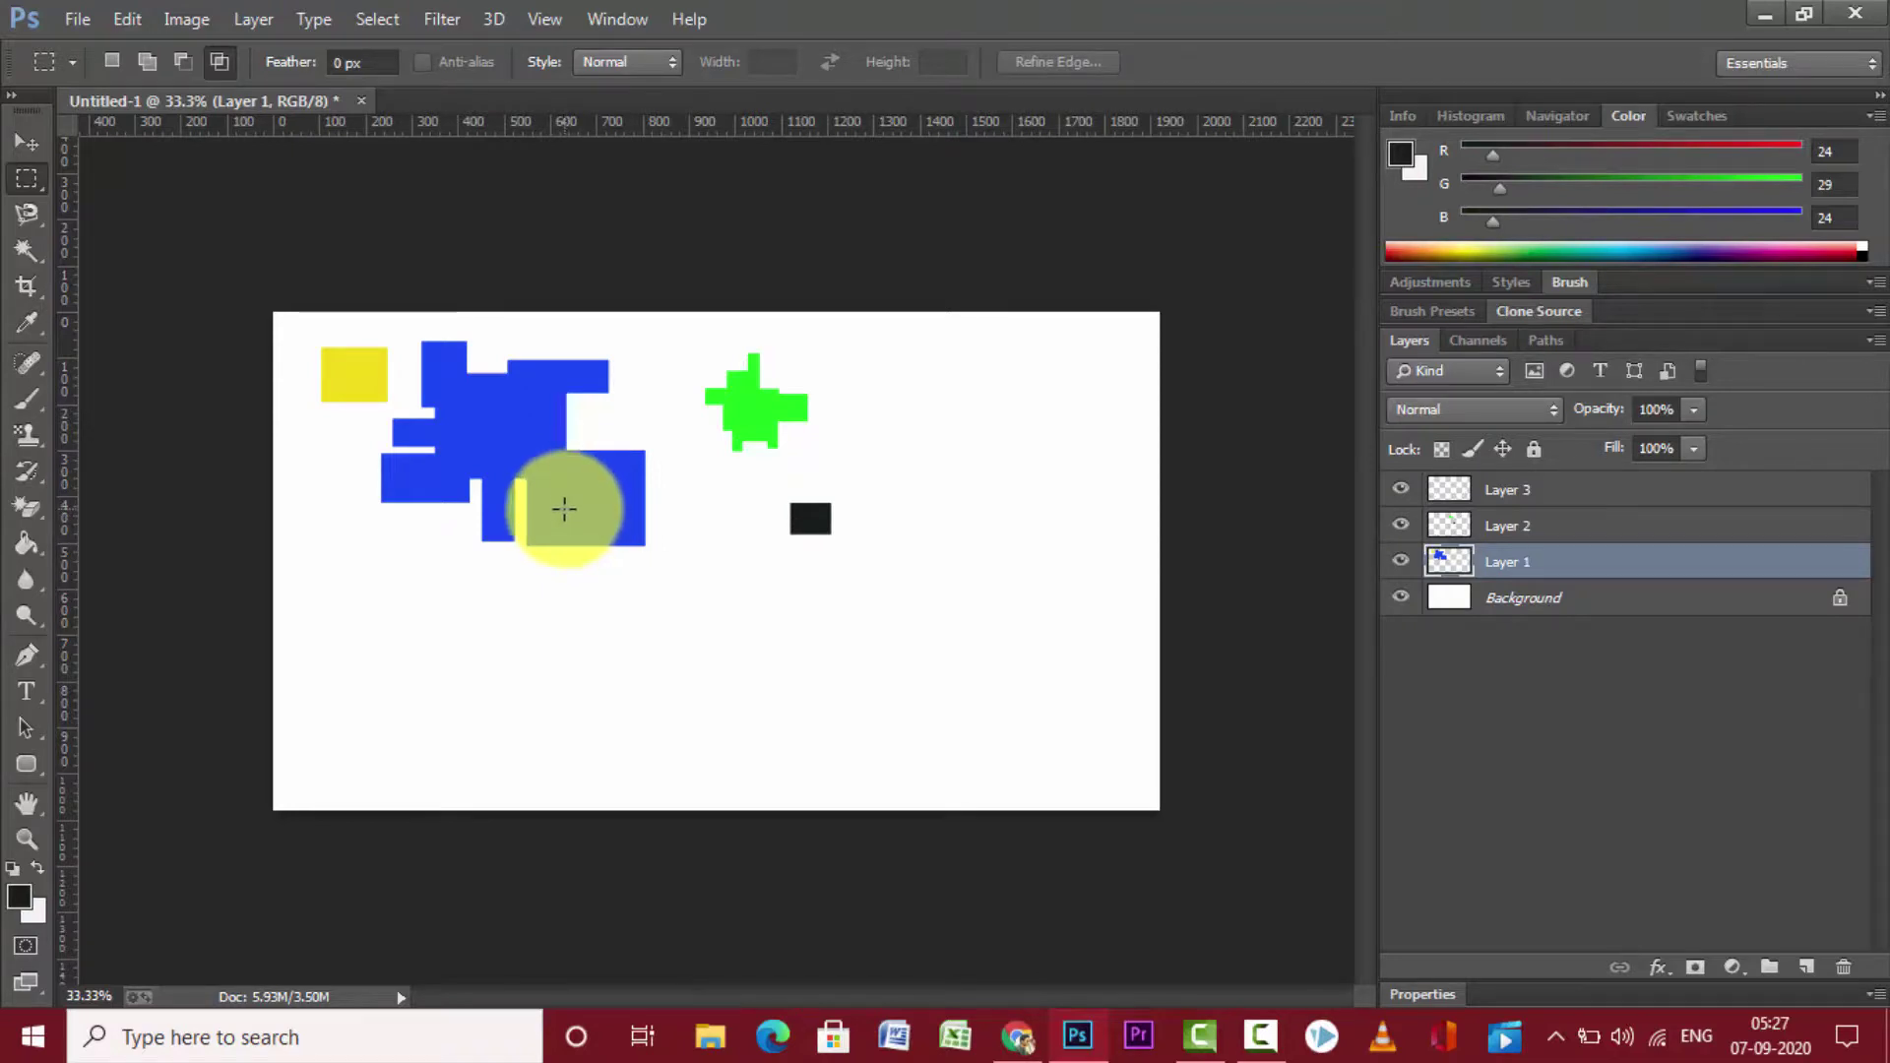
key("ctrl+shift+Down")
key("ctrl+shift+Down")
key("ctrl+shift+Down")
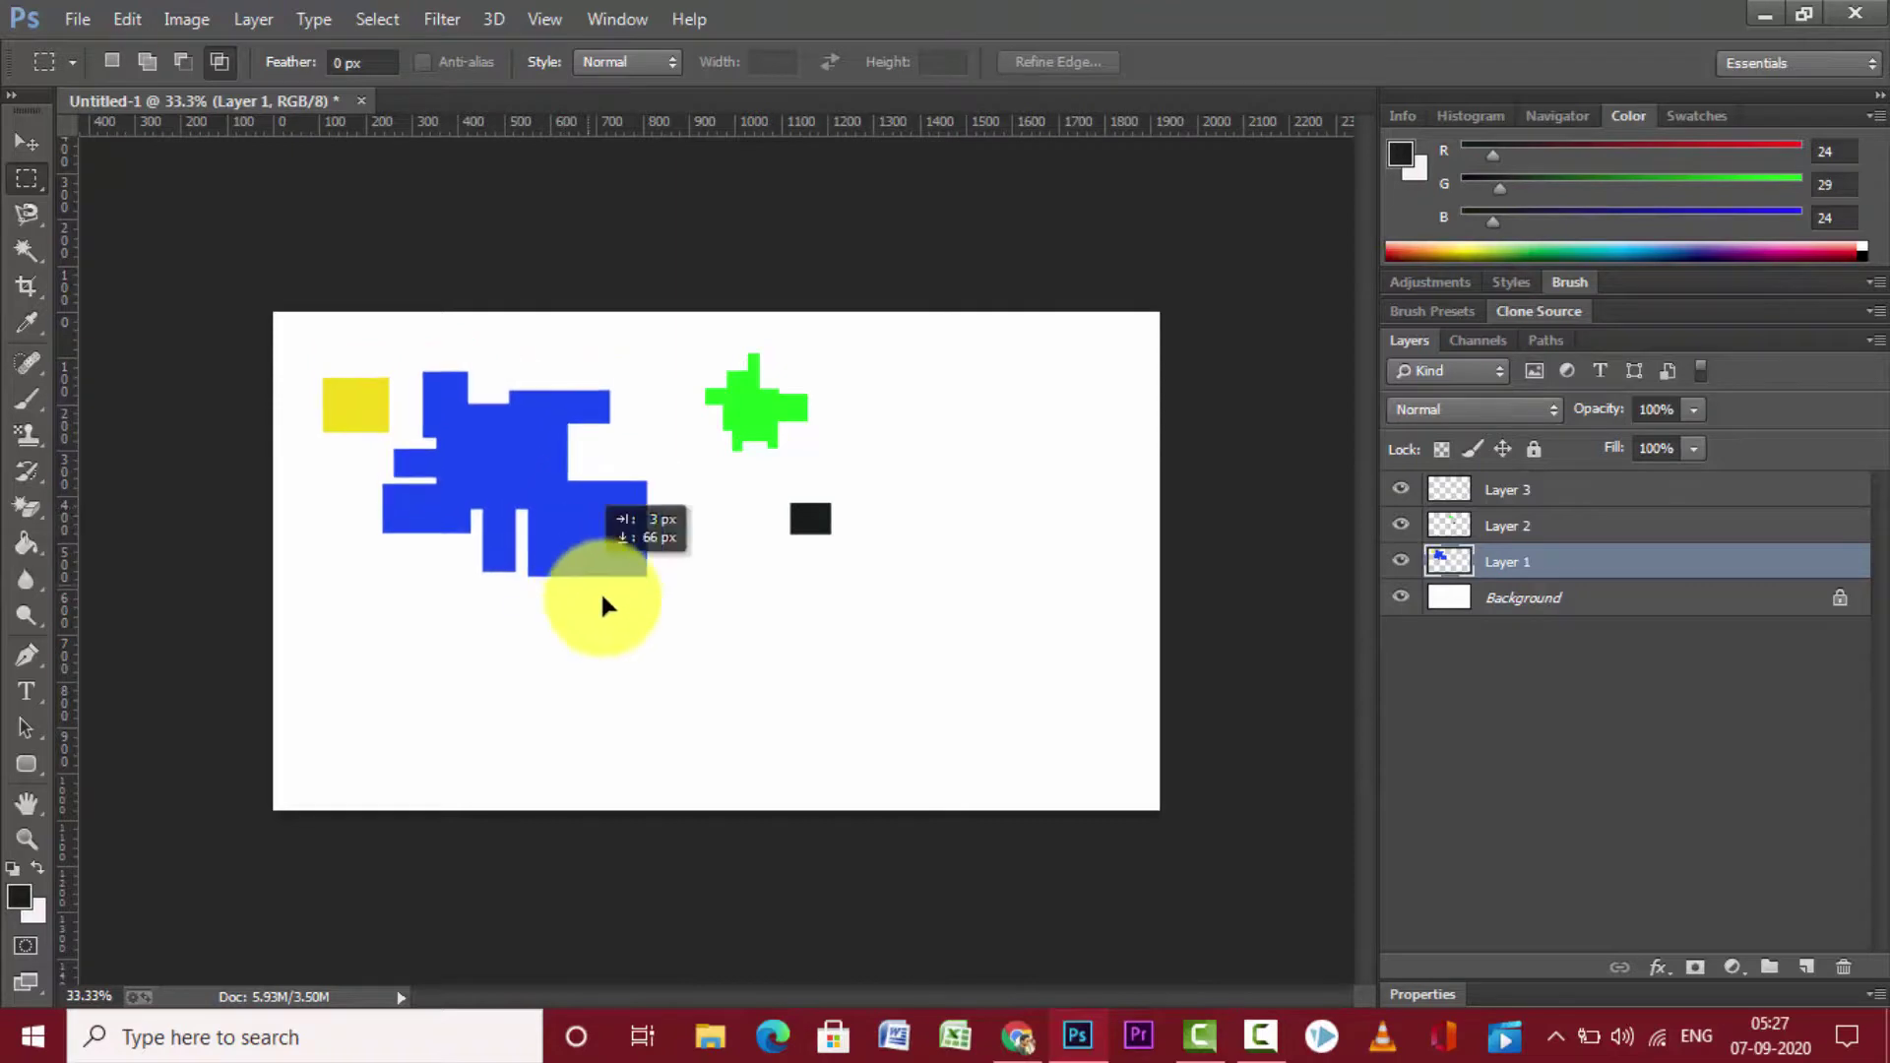
key("ctrl+shift+Down")
key("ctrl+shift+Down")
key("ctrl+shift+Down")
key("ctrl+shift+Left")
key("ctrl+shift+Left")
key("ctrl+shift+Left")
key("ctrl+shift+Up")
key("ctrl+shift+Up")
key("ctrl+shift+Up")
key("ctrl+shift+Down")
key("ctrl+shift+Down")
key("ctrl+shift+Down")
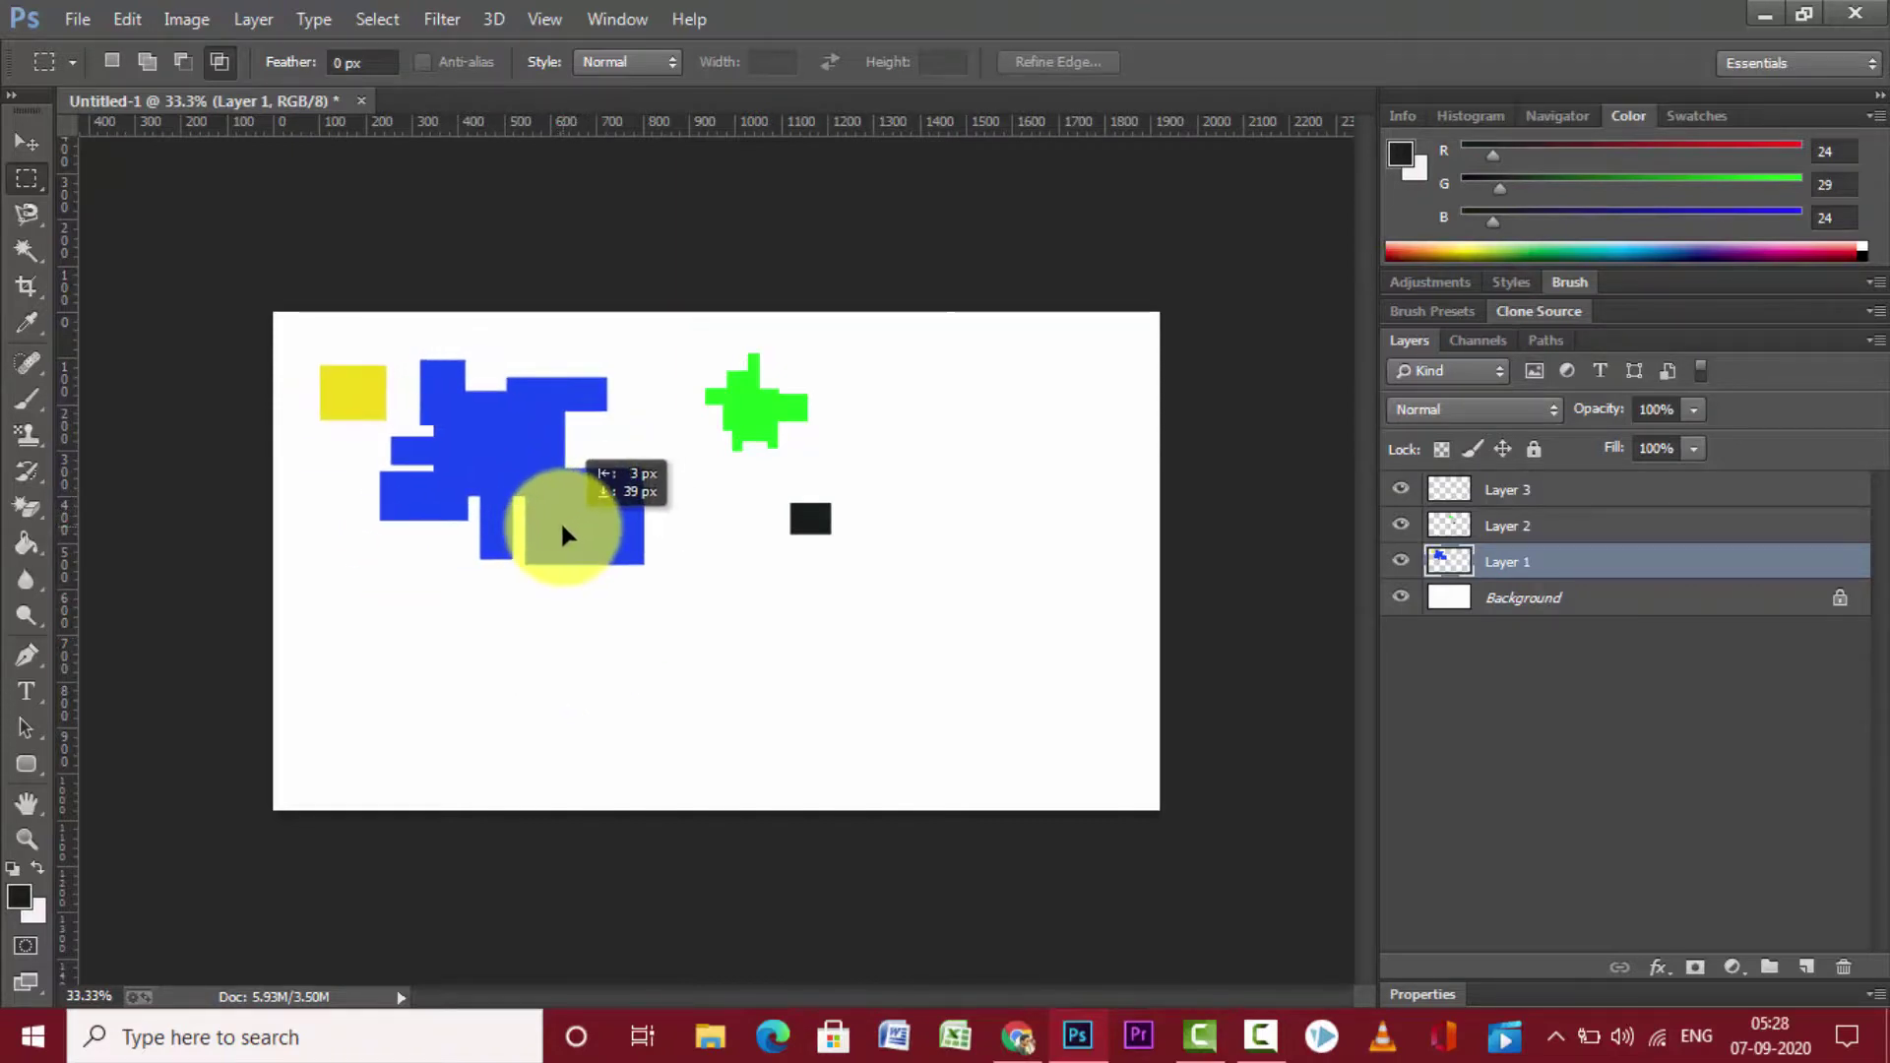
key("ctrl+shift+Right")
key("ctrl+shift+Right")
key("ctrl+shift+Left")
key("ctrl+shift+Up")
key("ctrl+shift+Up")
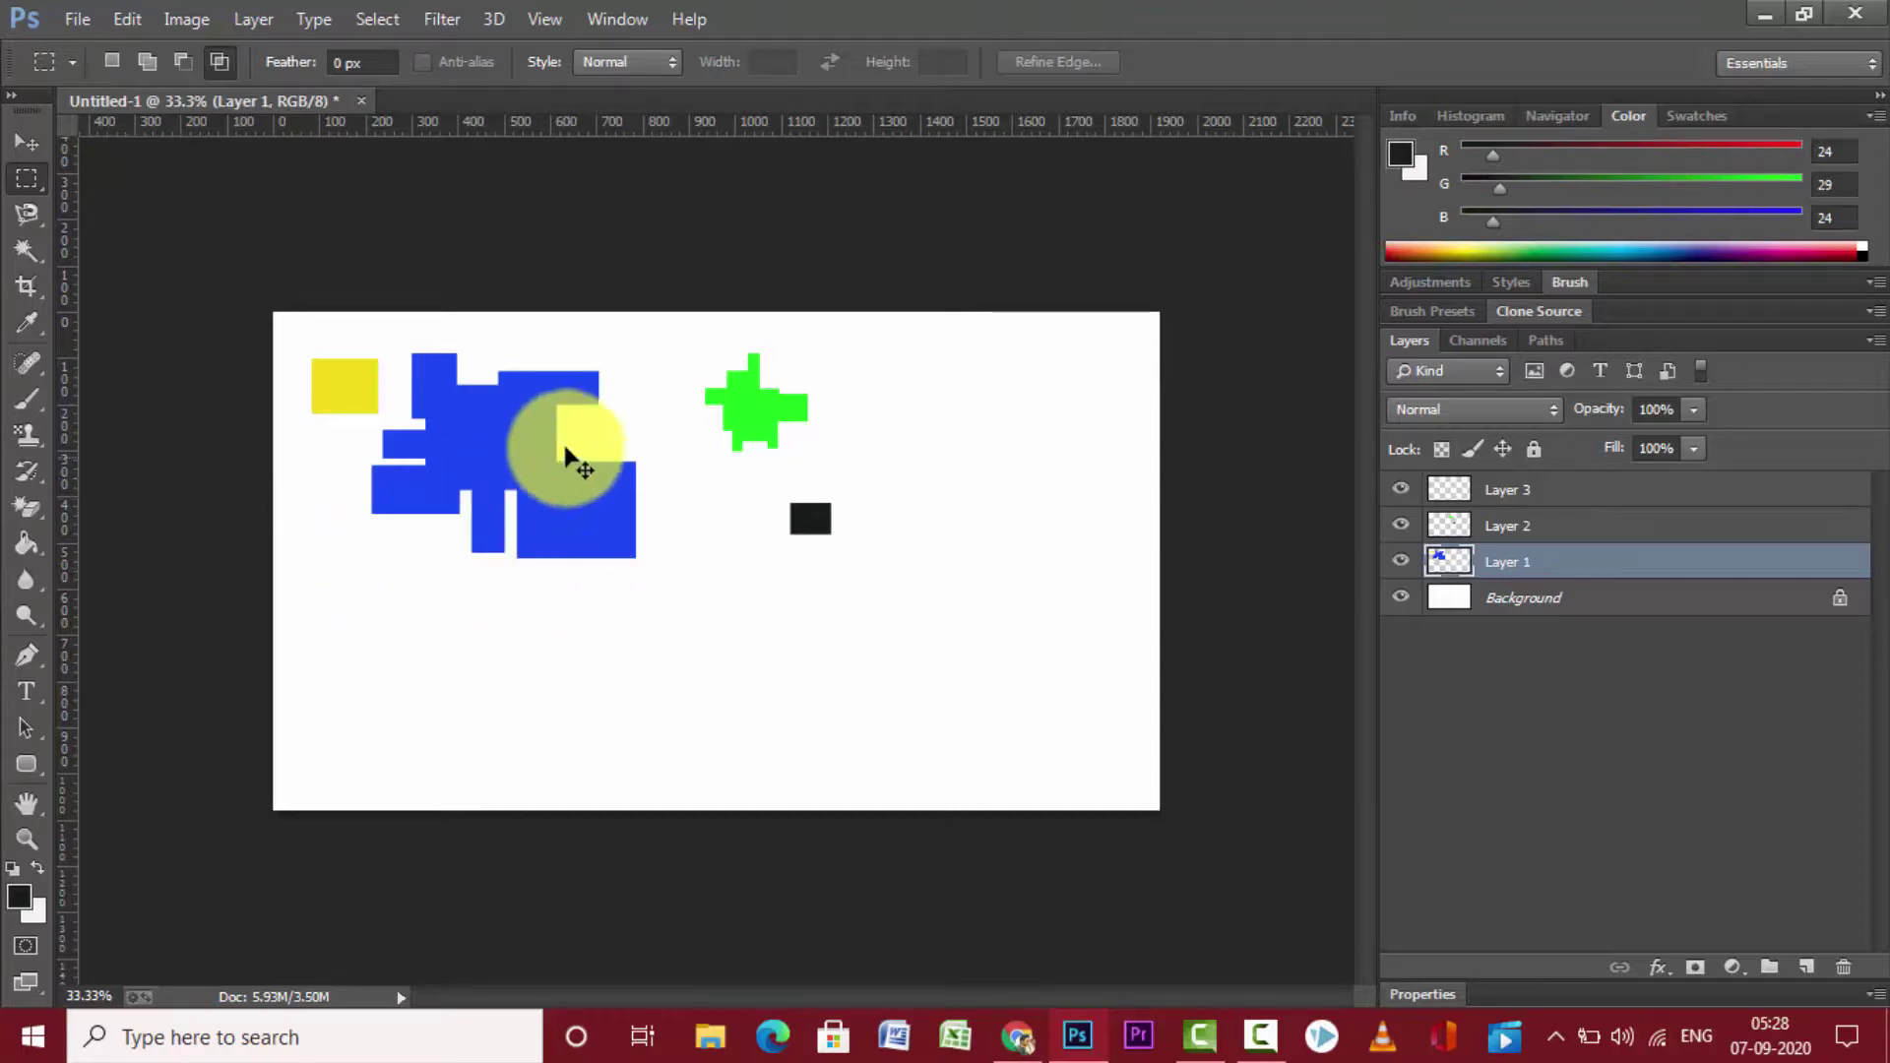
- Move Layer 1's blue and yellow shapes down-right and Layer 2's cross and rectangle up-left
key("ctrl+shift+Right")
key("ctrl+shift+Down")
mouse_move(647, 657)
left_mouse_down()
mouse_move(594, 493)
mouse_move(380, 571)
mouse_move(590, 604)
mouse_move(582, 569)
left_mouse_up()
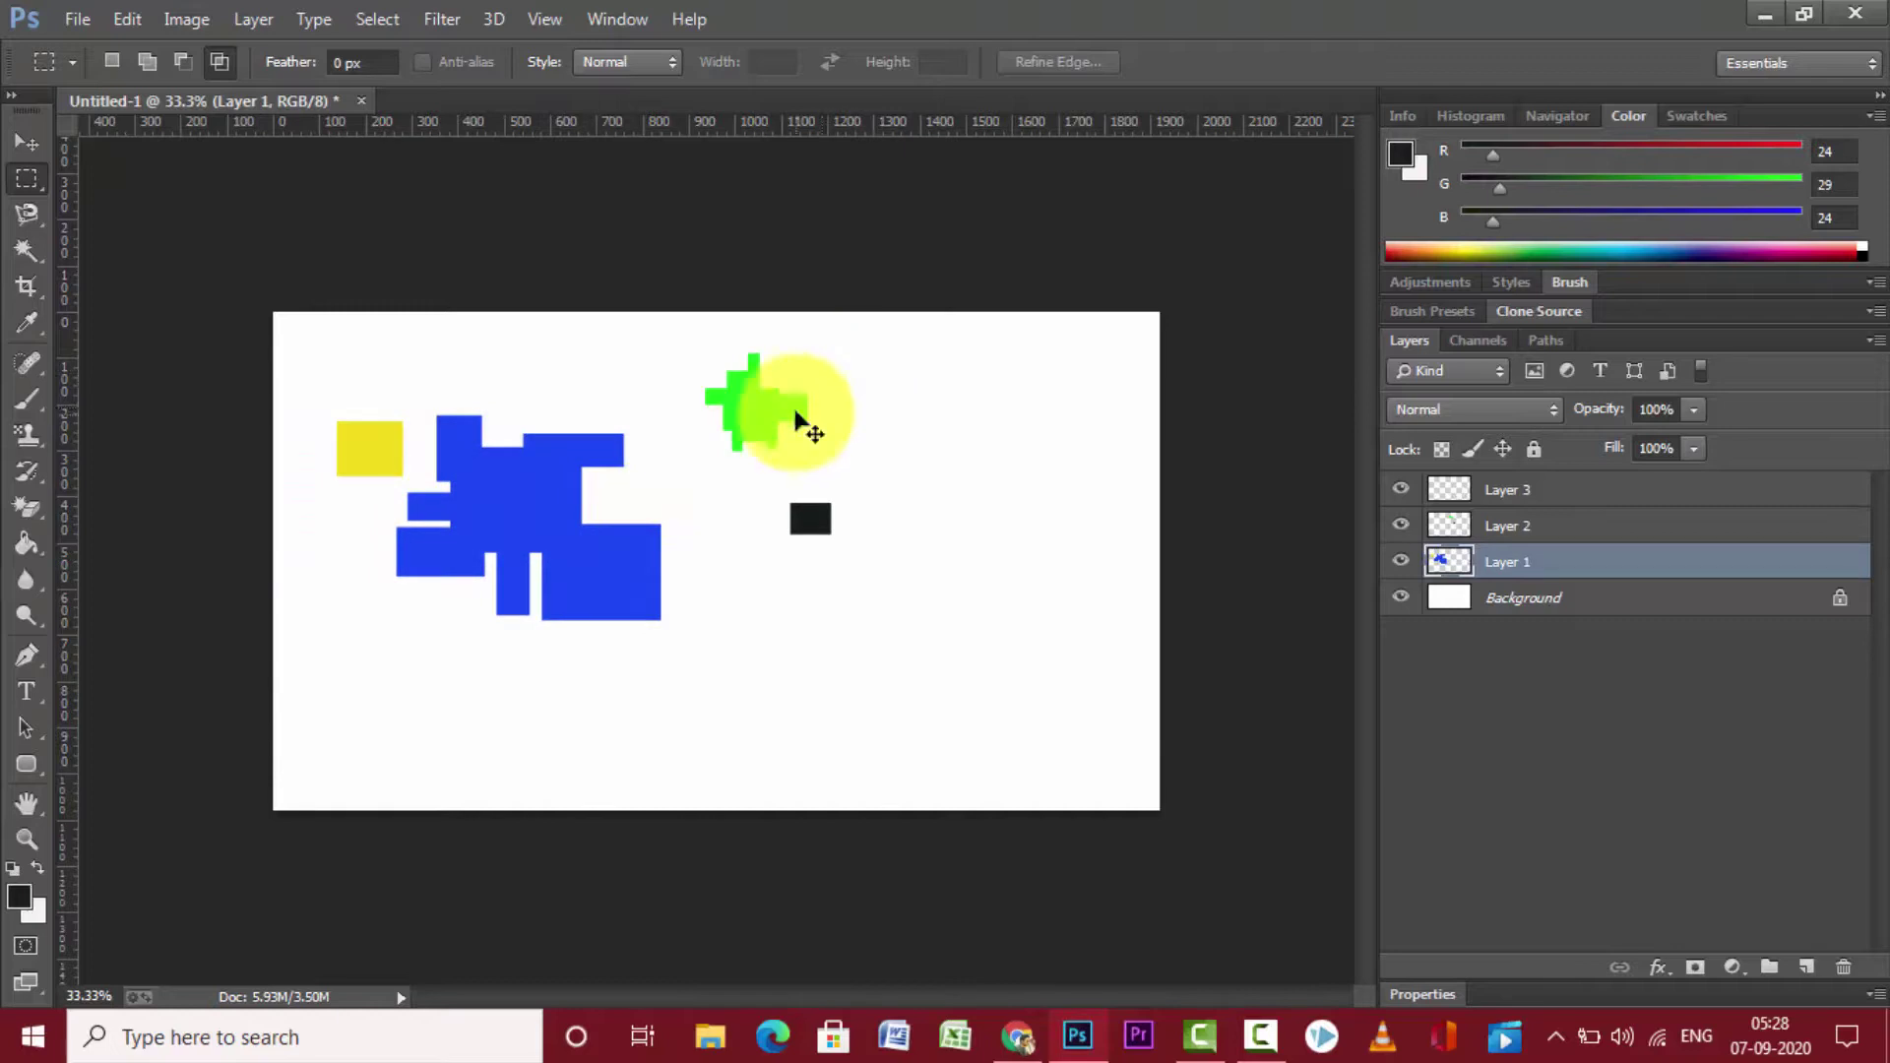
left_click(753, 404)
mouse_move(800, 463)
left_mouse_down()
mouse_move(675, 549)
mouse_move(823, 485)
mouse_move(781, 466)
left_mouse_up()
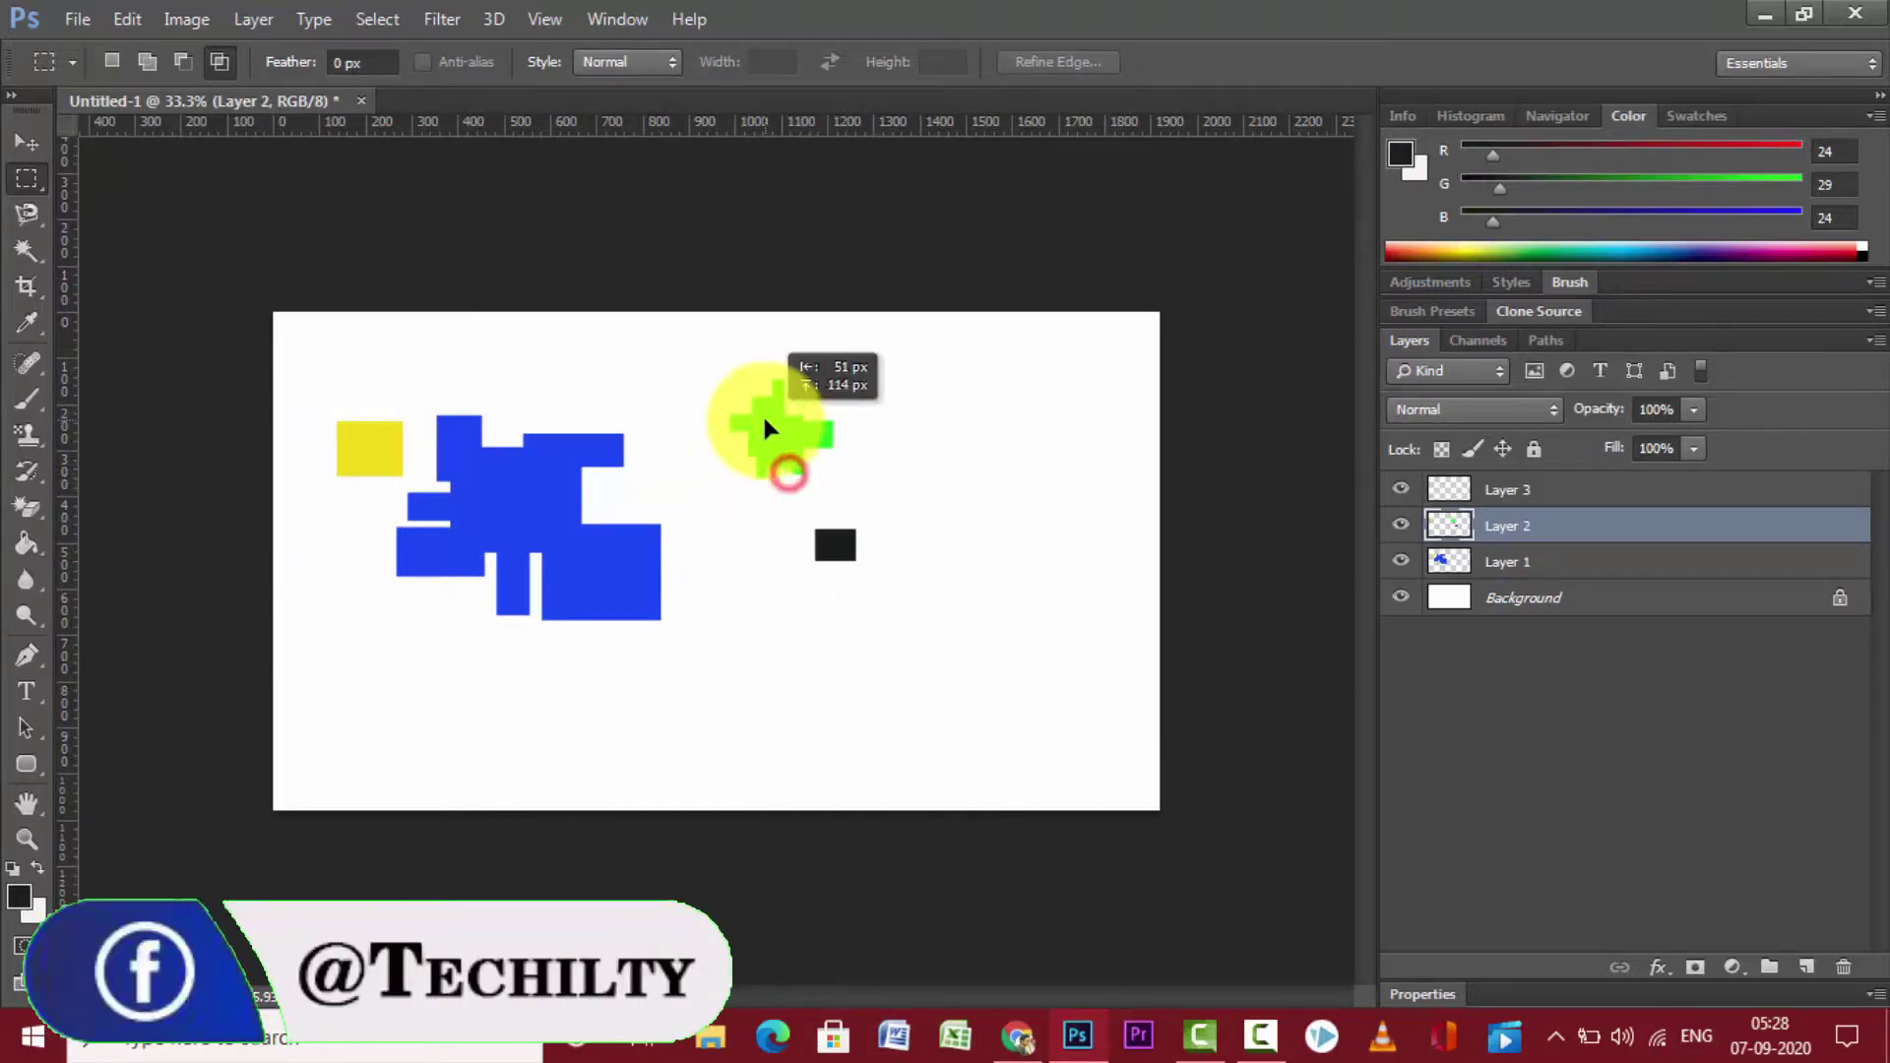
mouse_move(533, 518)
left_mouse_down()
mouse_move(537, 492)
mouse_move(542, 508)
left_mouse_up()
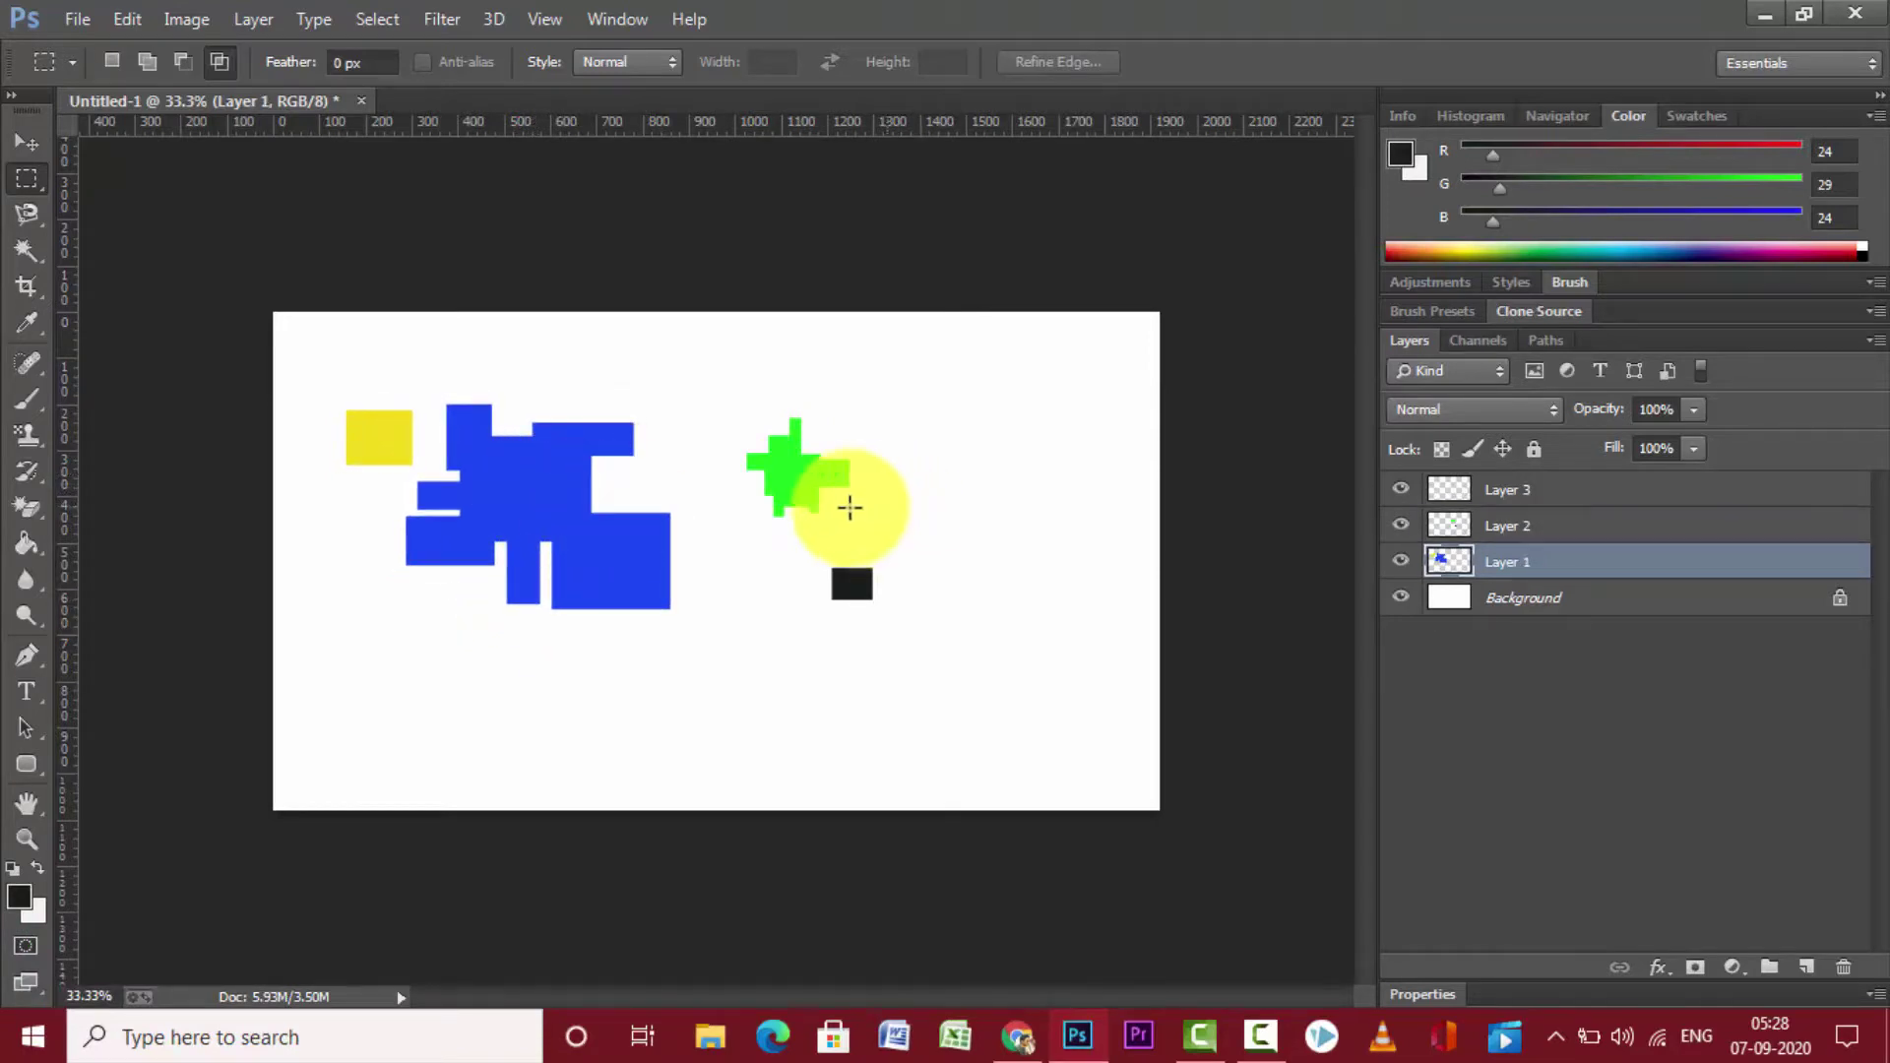
left_click_drag(794, 473, 713, 433)
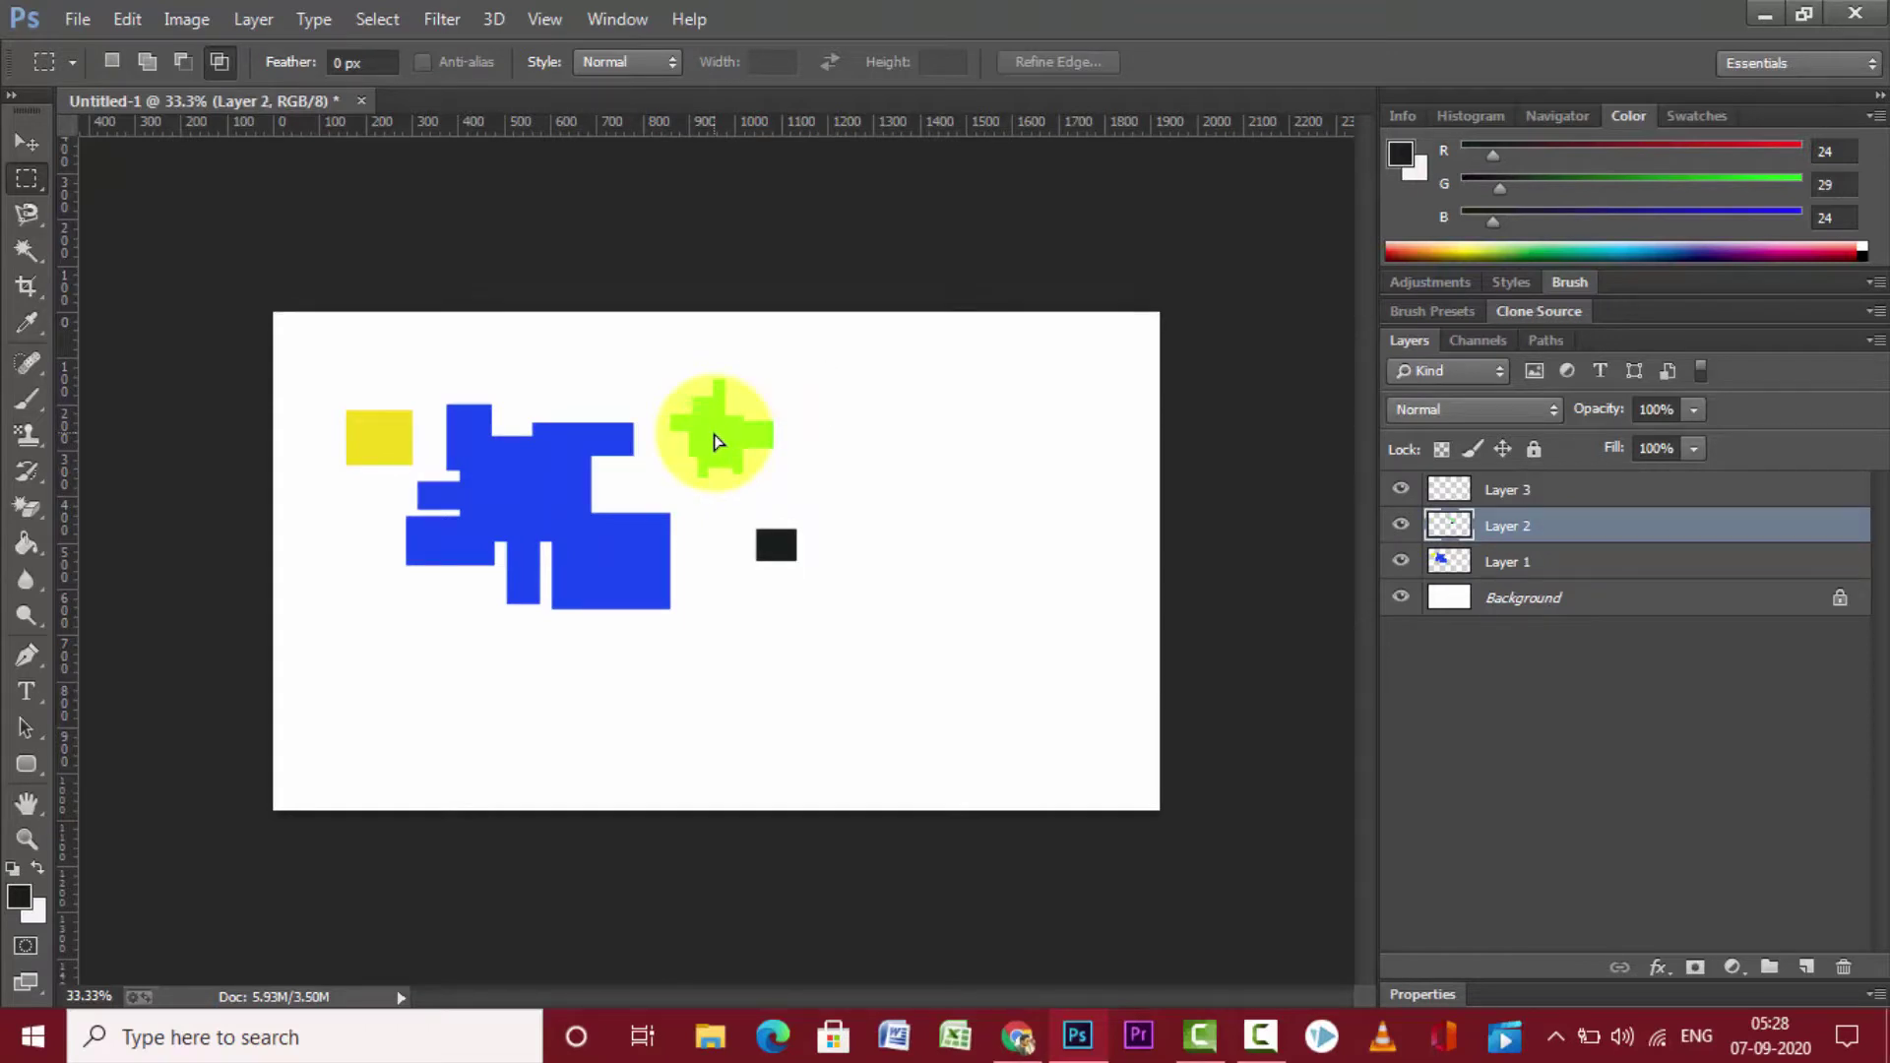
left_click_drag(713, 433, 718, 434)
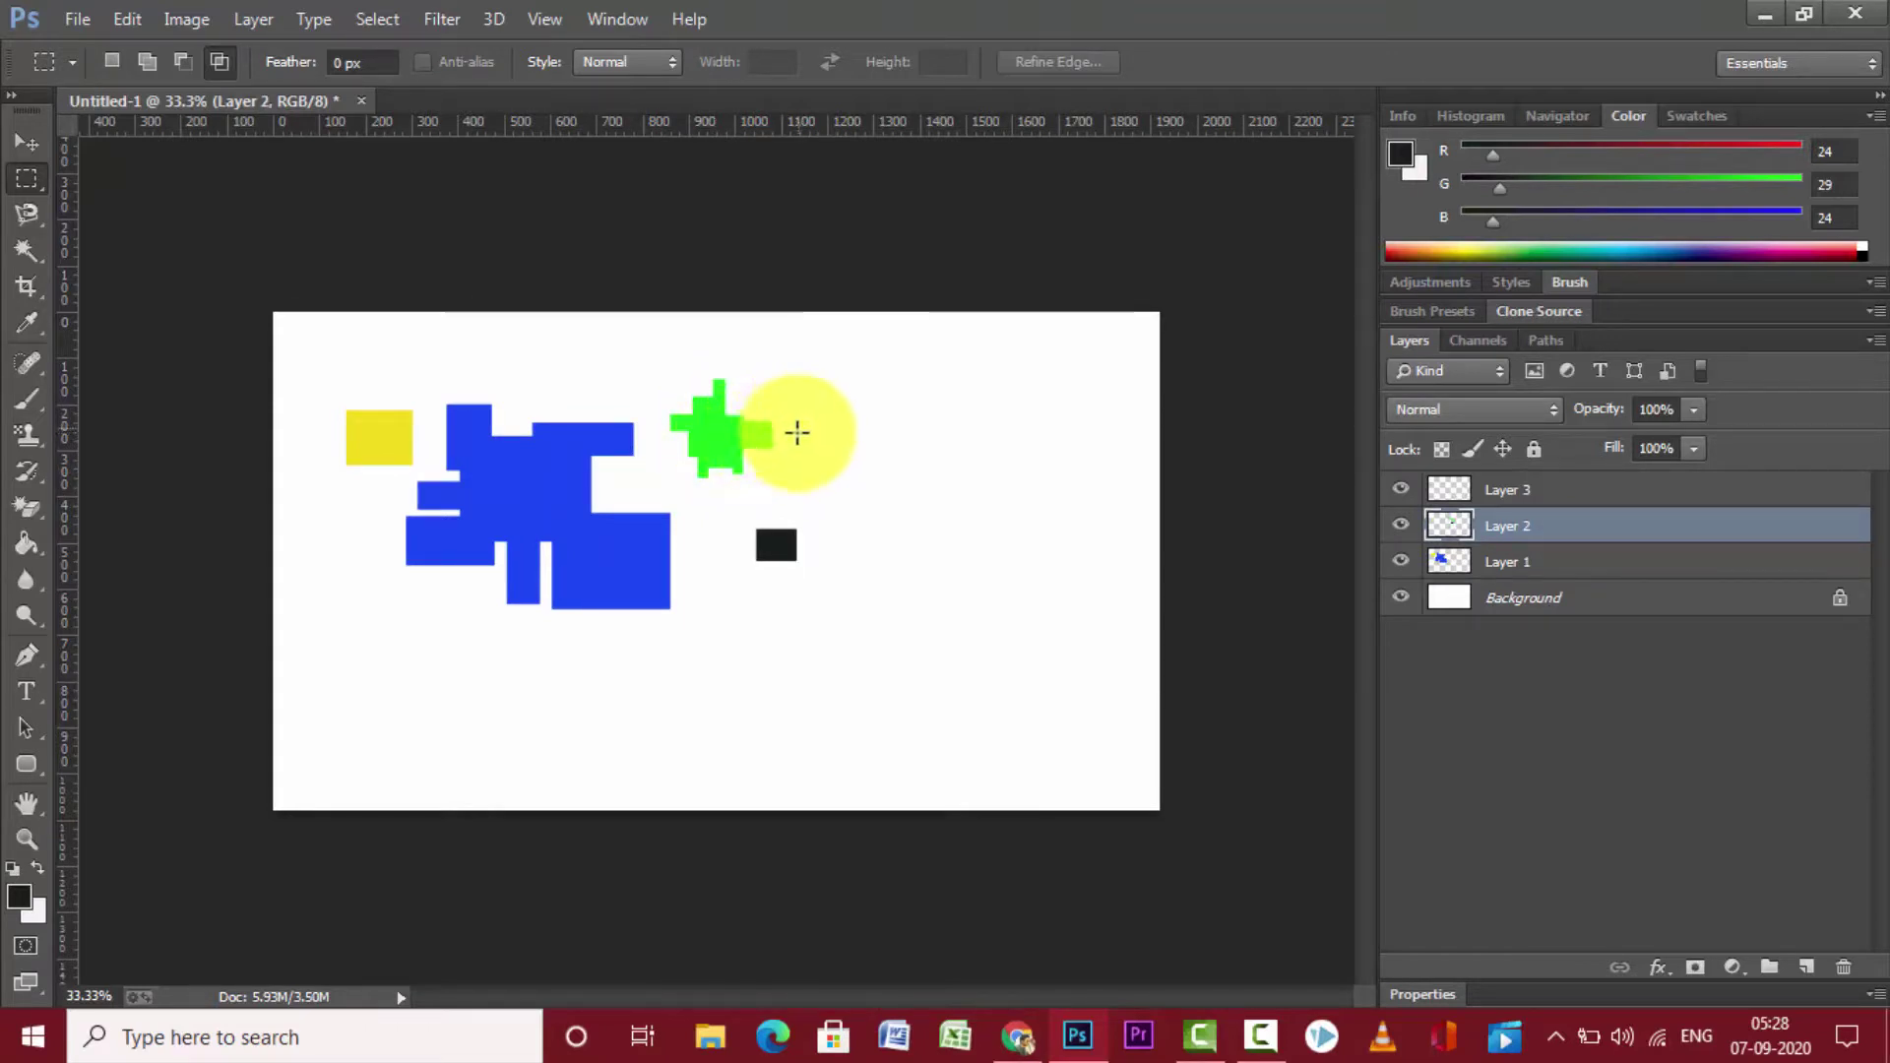